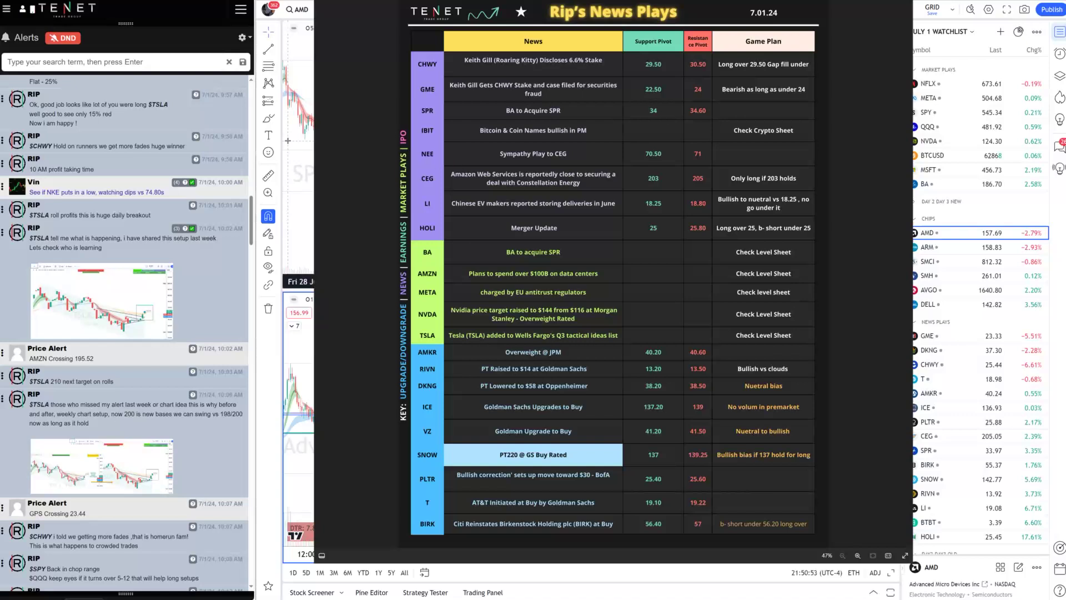
# Step: Search the alerts for "poll", highlighting the Green and Red results of the morning long-or-short poll, and clear the search
pyautogui.click(79, 61)
pyautogui.write('poll')
pyautogui.press('Return')
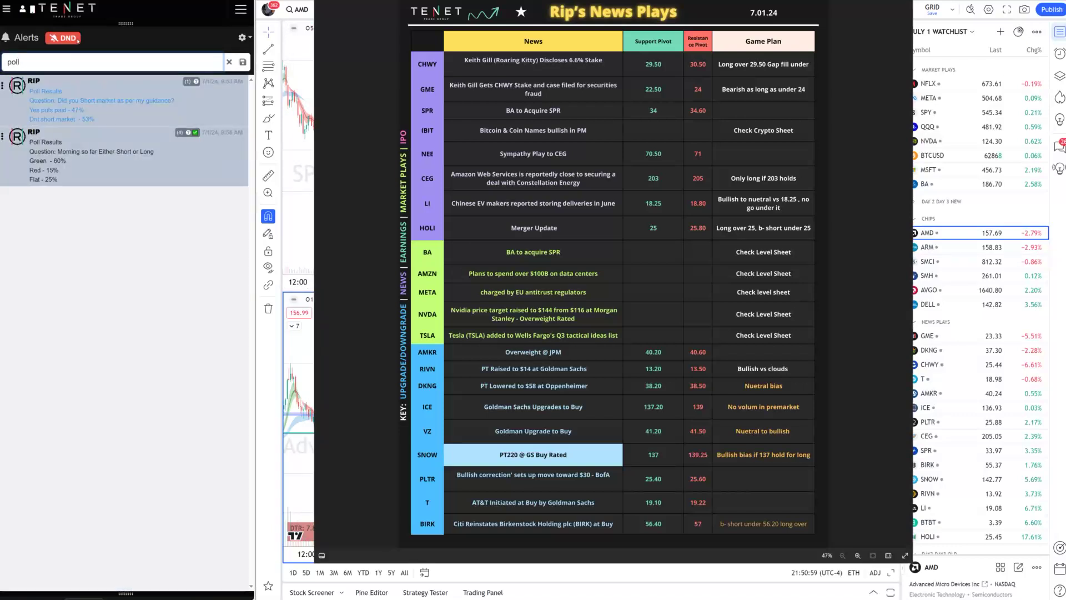
pyautogui.moveTo(34, 161); pyautogui.dragTo(159, 176)
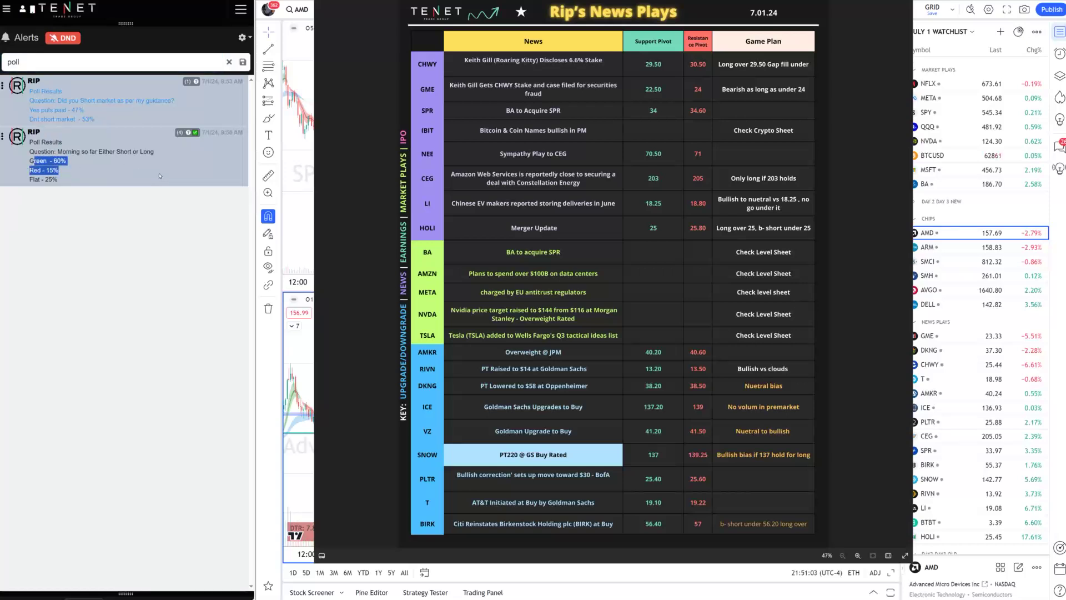
pyautogui.click(228, 62)
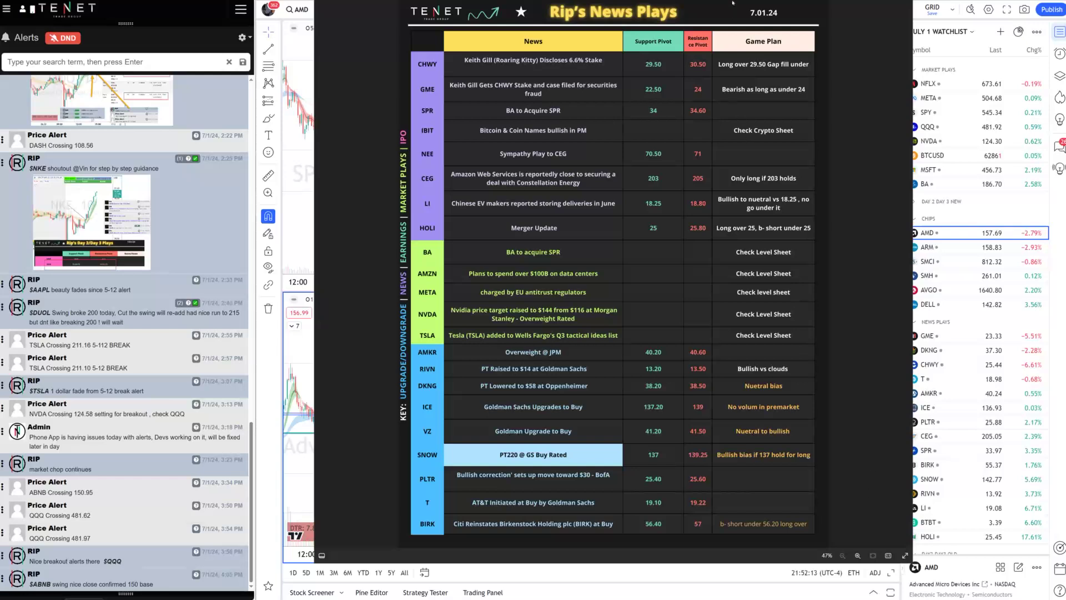
# Step: Move the News Plays sheet aside and bring up the Daily Levels sheet, followed by the Day 2/Day 3 Plays sheet
pyautogui.moveTo(732, 3); pyautogui.dragTo(661, 22)
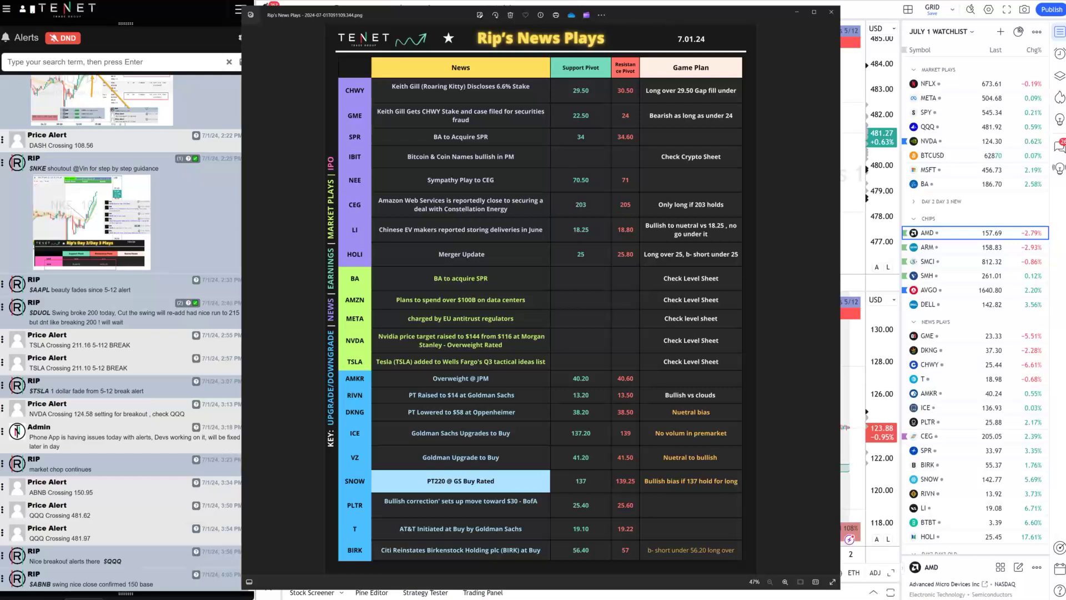
pyautogui.moveTo(395, 599)
pyautogui.click(371, 569)
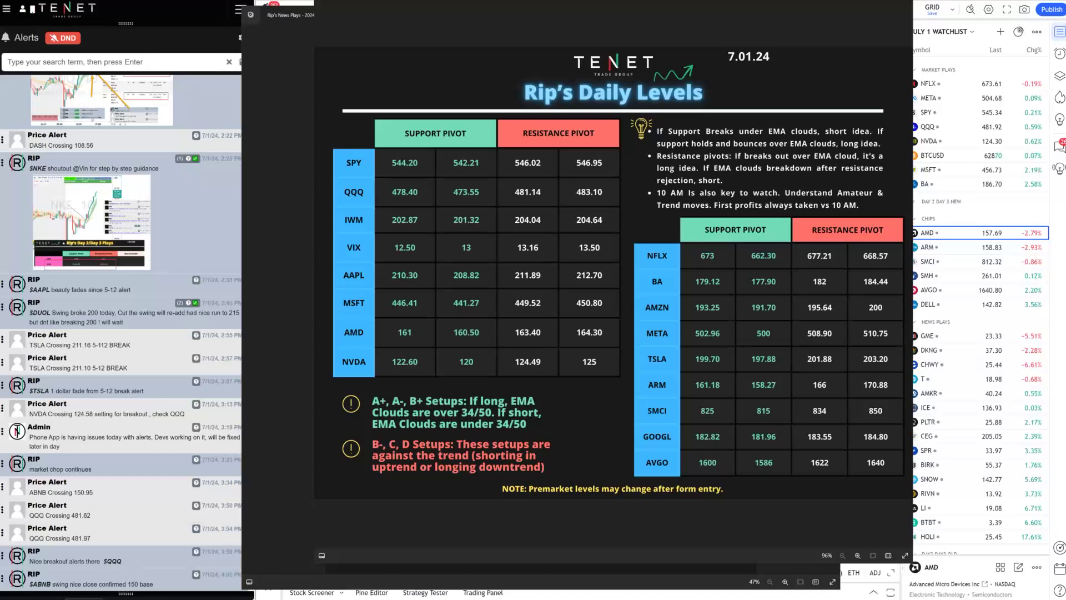
pyautogui.moveTo(395, 598)
pyautogui.click(420, 572)
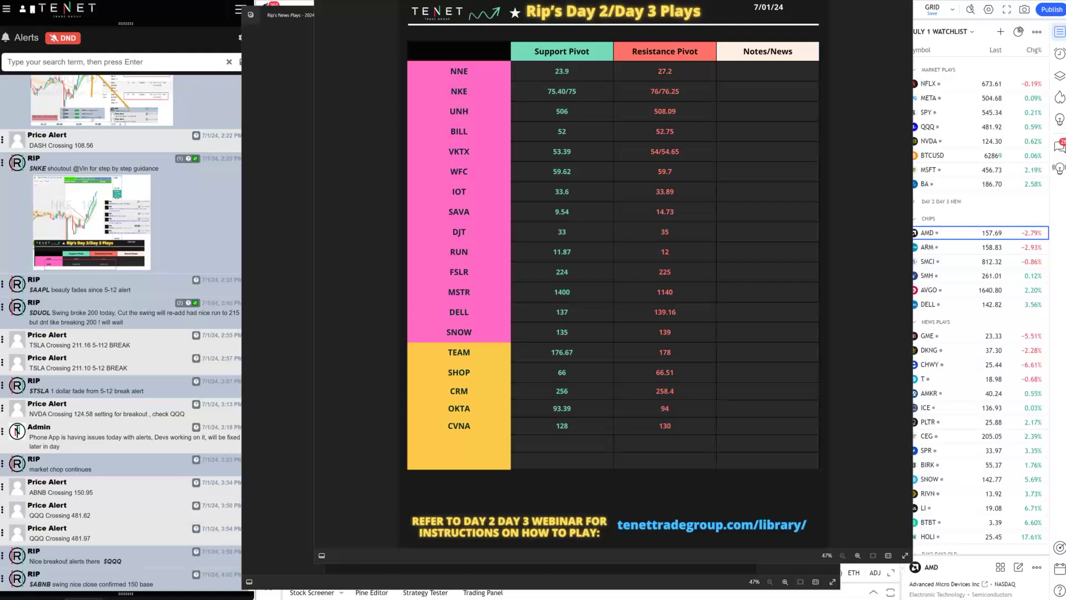
# Step: Dismiss the three trading sheets covering the chart grid and show more price history on the AMD chart
pyautogui.click(869, 1)
pyautogui.click(869, 1)
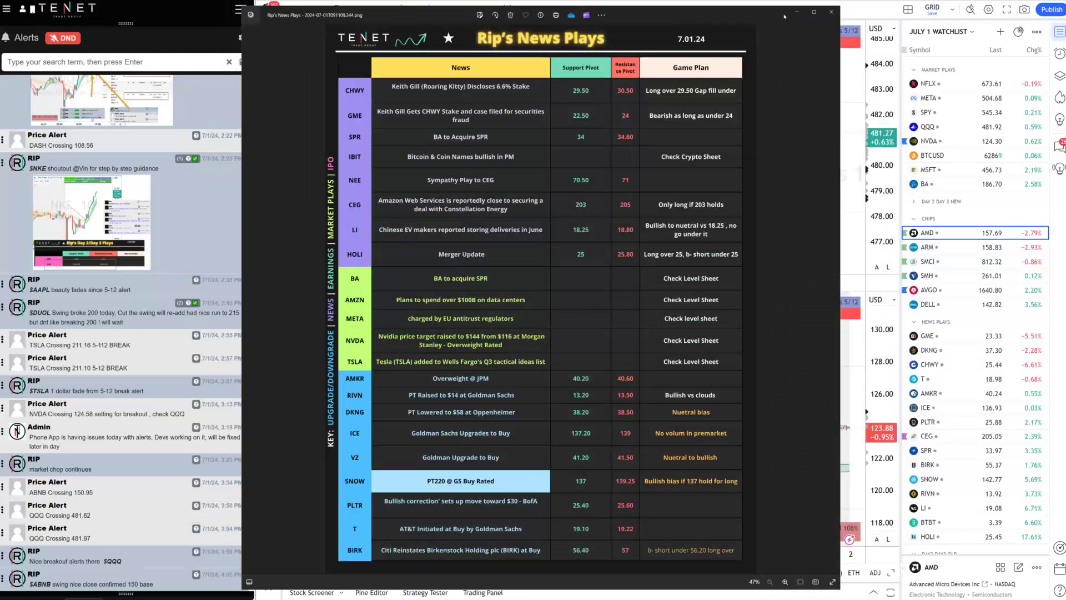
pyautogui.hotkey('alt', 'F4')
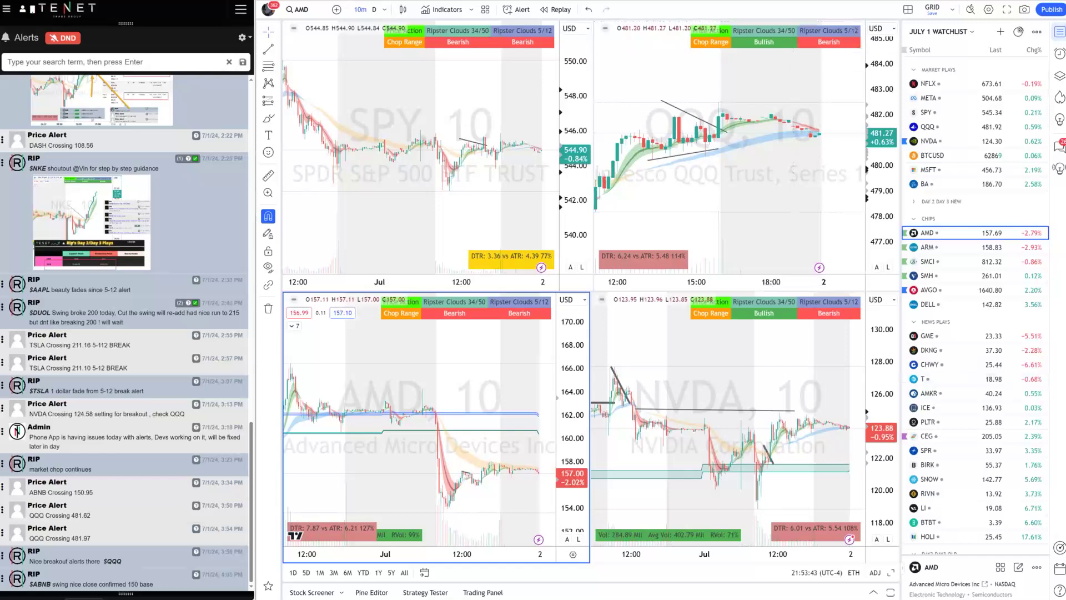
pyautogui.scroll(-2, 422, 422)
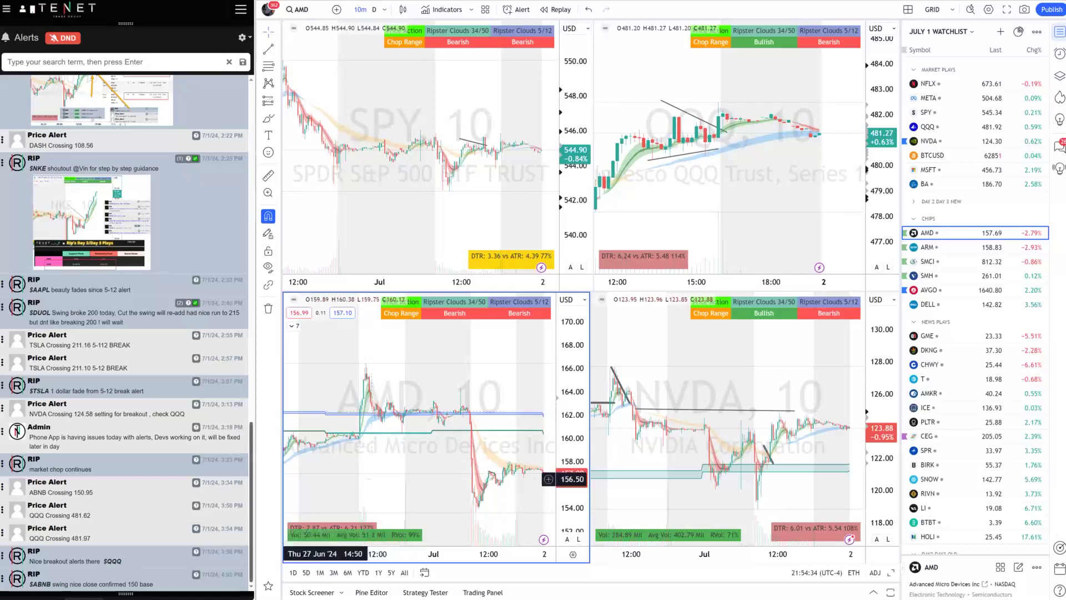
# Step: Expand the TradingFloor chat beneath the alerts and browse its messages for the TradingView discount link
pyautogui.moveTo(126, 593); pyautogui.dragTo(117, 251)
pyautogui.scroll(20, 150, 522)
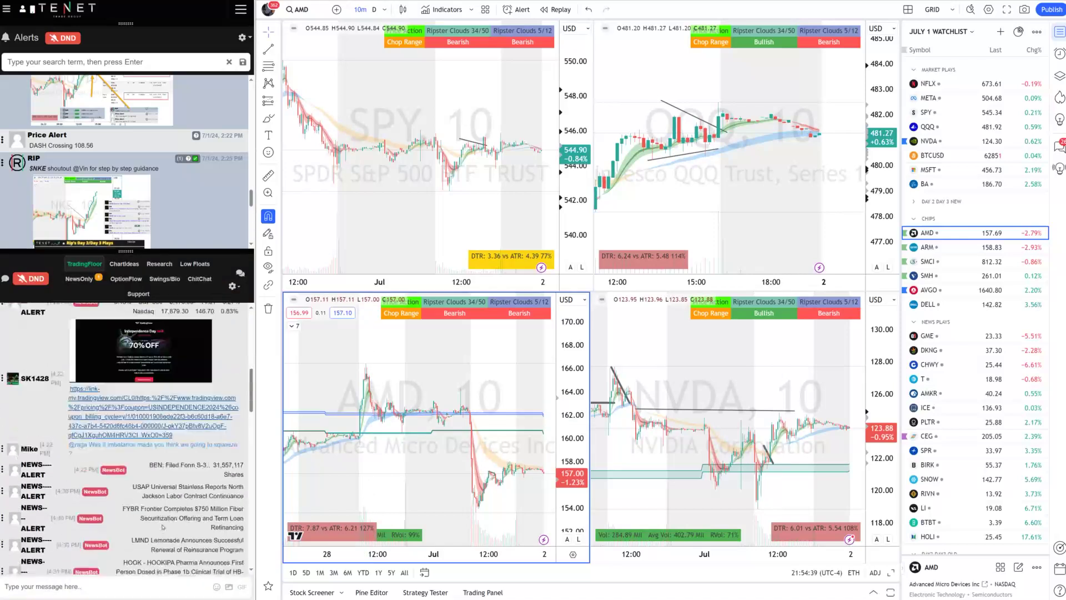
pyautogui.scroll(-2, 165, 520)
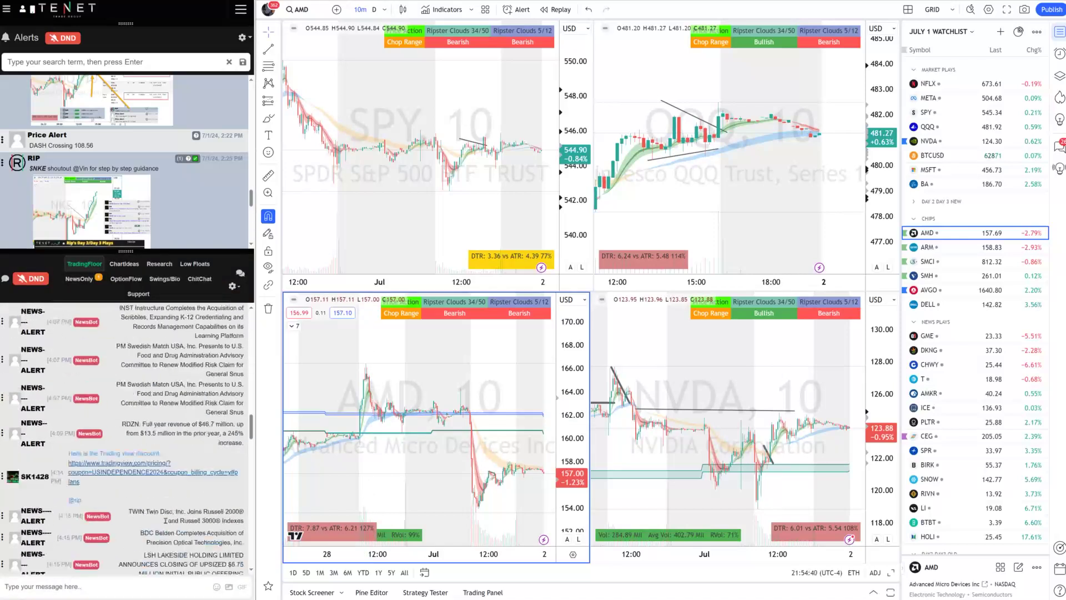
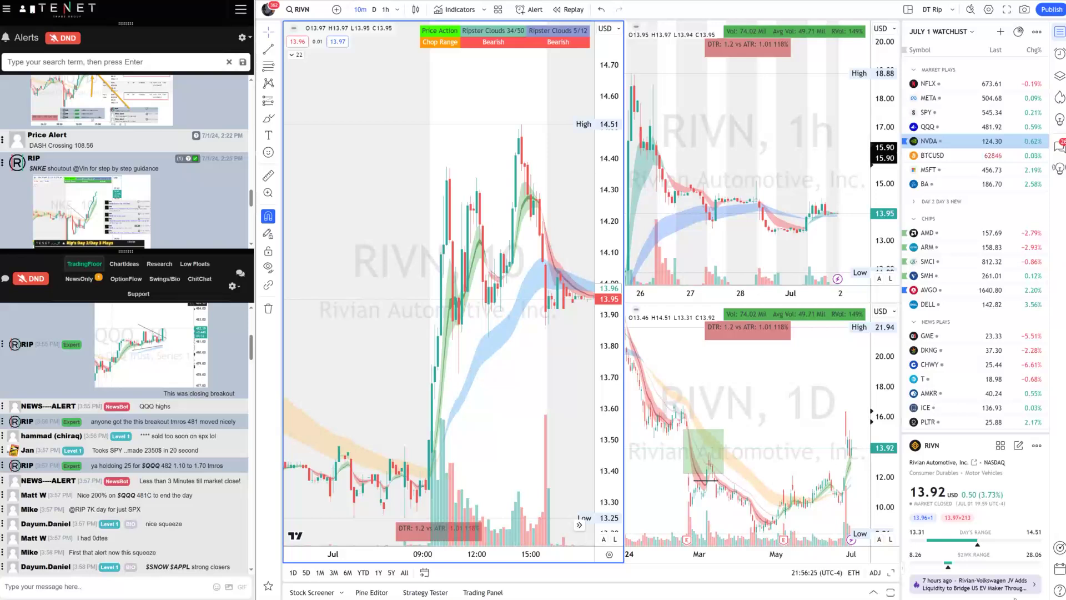
# Step: Load CHWY in the chart grid and bring the price action since June 27 into view on the 10-minute chart
pyautogui.click(302, 9)
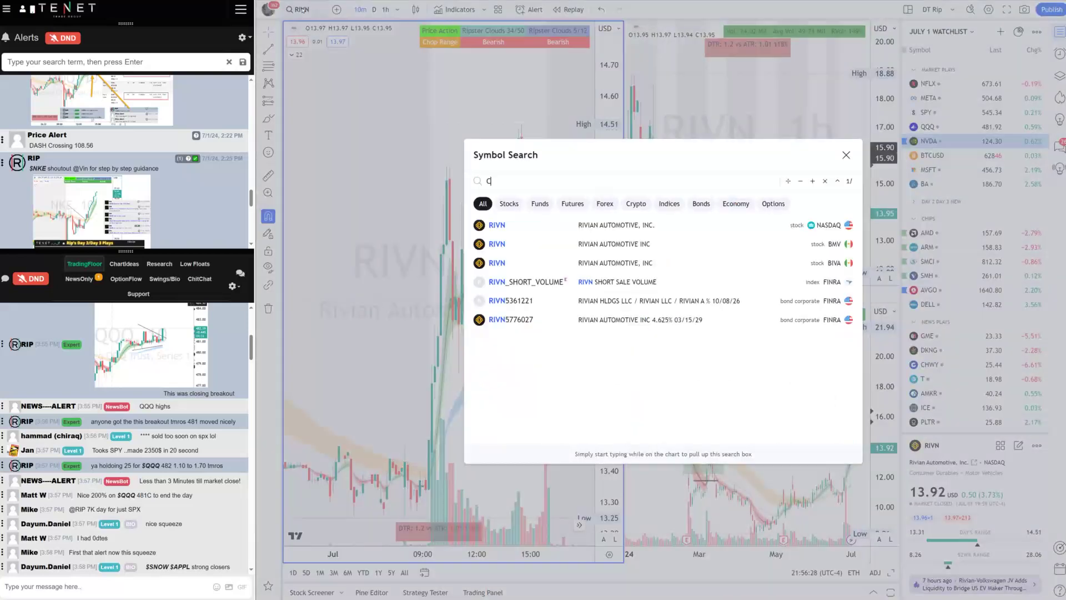
pyautogui.write('CHWY')
pyautogui.press('Return')
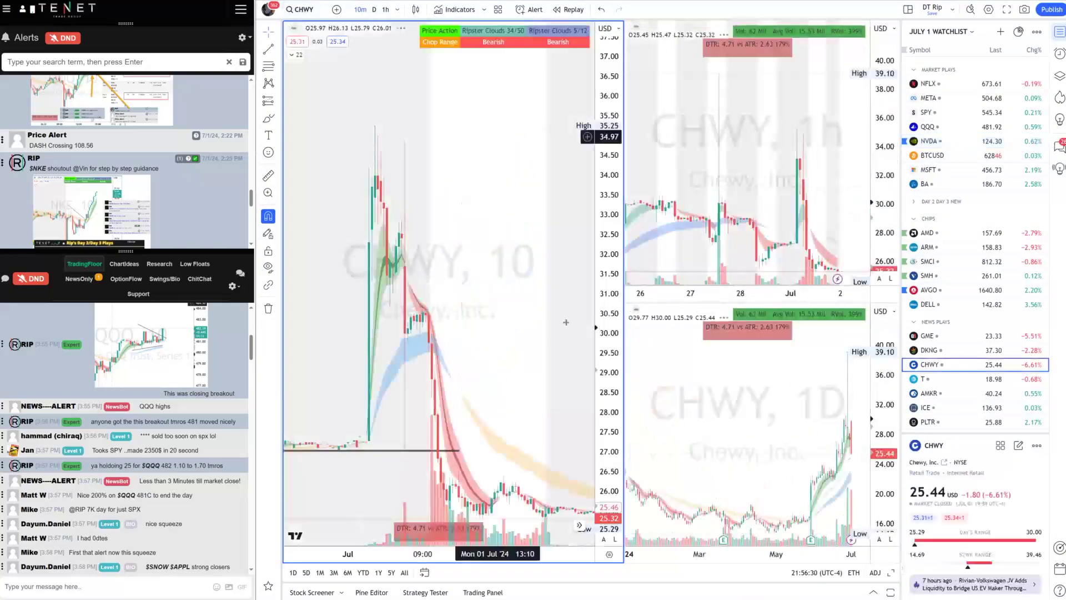
pyautogui.moveTo(577, 368); pyautogui.dragTo(574, 230)
pyautogui.scroll(-4, 574, 232)
pyautogui.moveTo(614, 110); pyautogui.dragTo(612, 277)
pyautogui.scroll(-4, 442, 396)
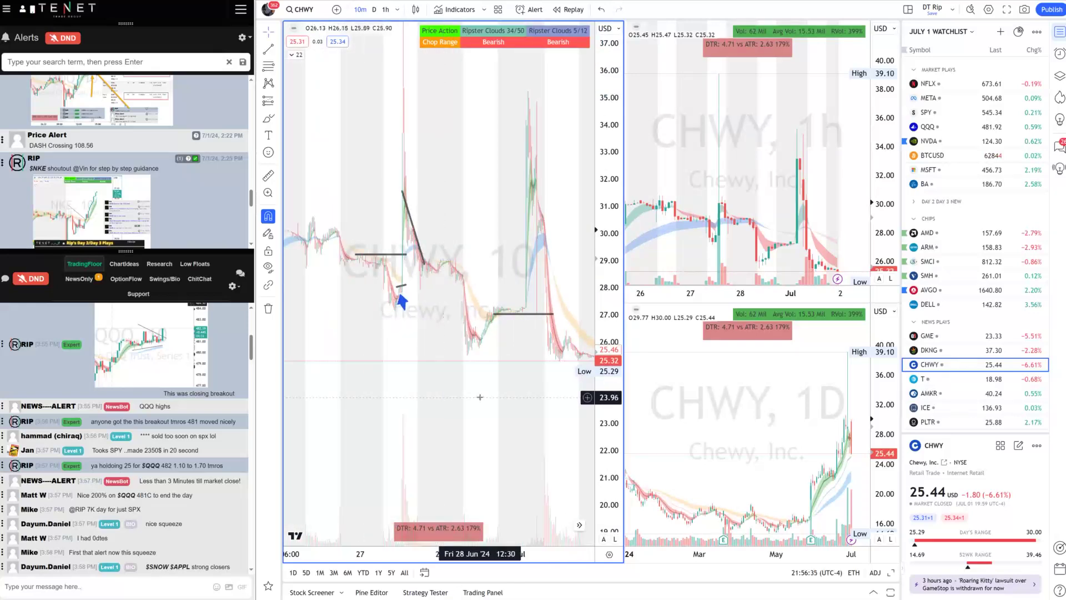
pyautogui.scroll(3, 578, 389)
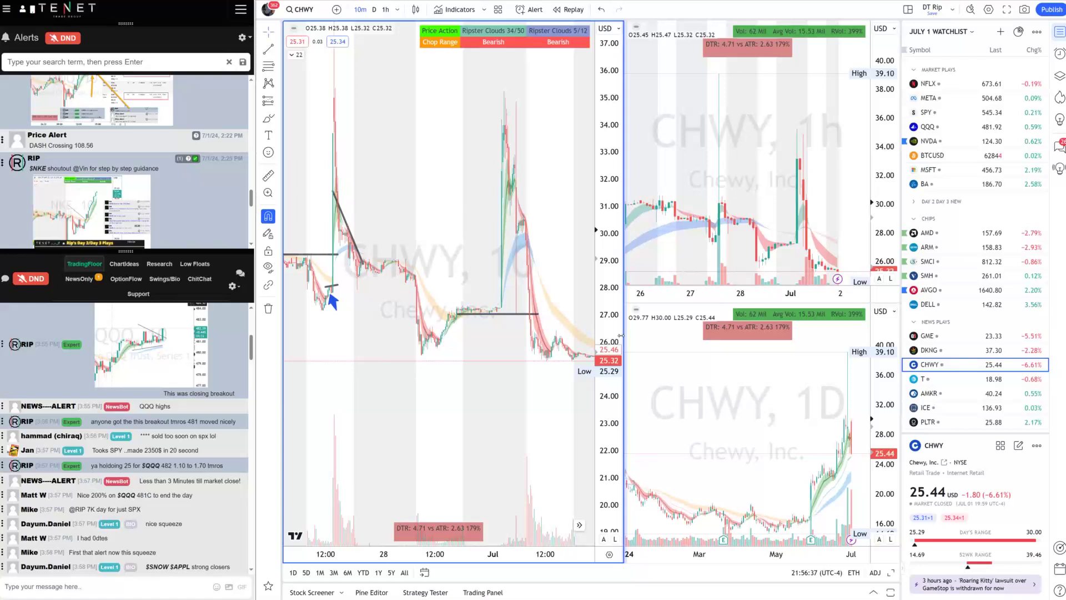
# Step: Widen the 10-minute CHWY chart pane and compress its price scale so the full June 27 spike fits
pyautogui.moveTo(624, 335); pyautogui.dragTo(772, 336)
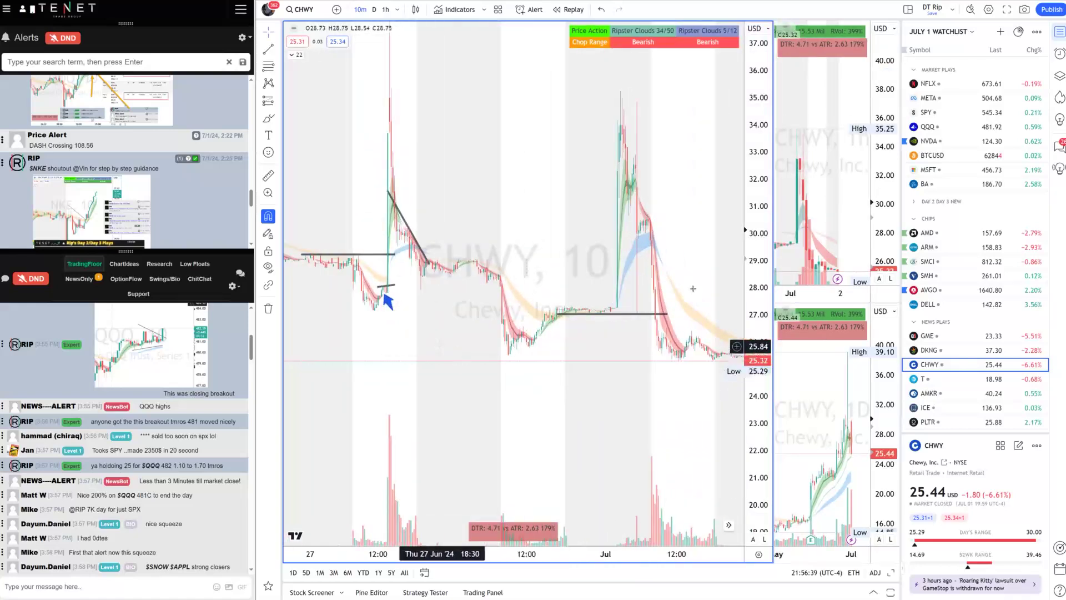
pyautogui.moveTo(758, 120); pyautogui.dragTo(758, 283)
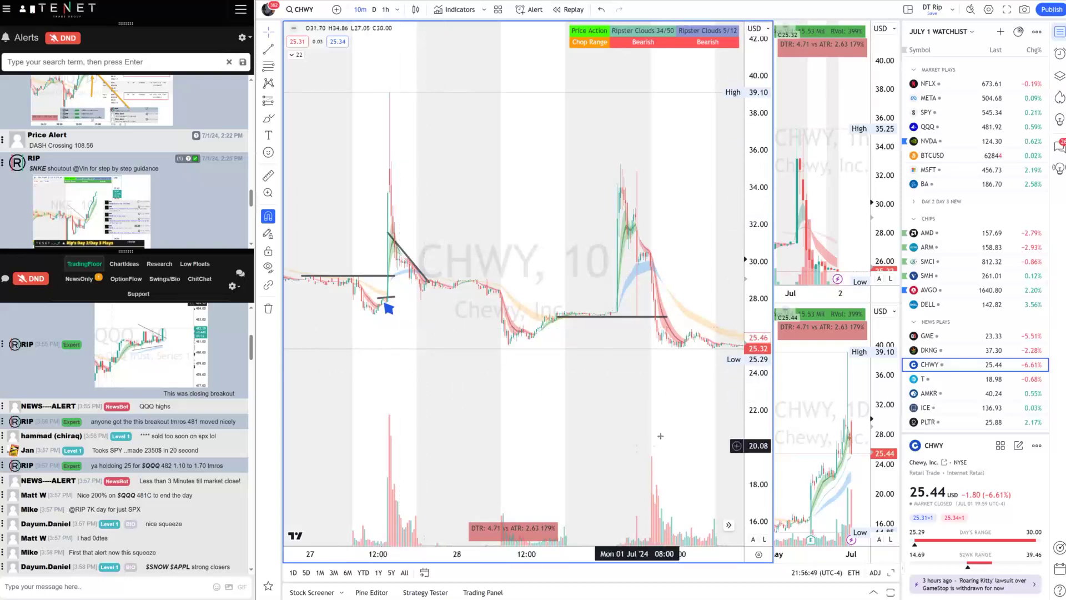
pyautogui.moveTo(634, 425); pyautogui.dragTo(531, 429)
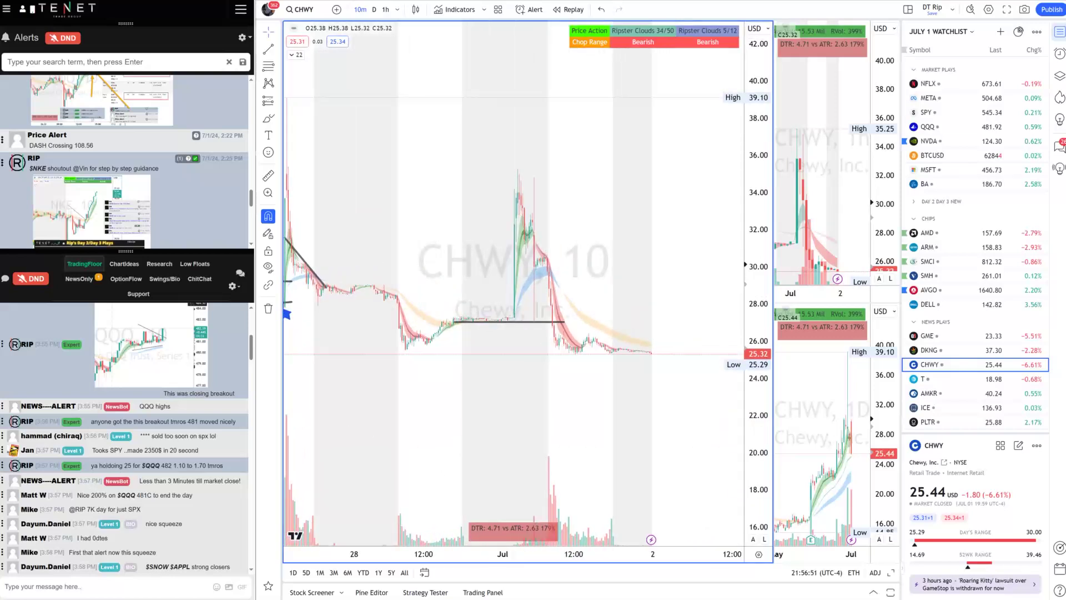
# Step: Bring up the News Plays sheet to check the CHWY pivots and game plan, and return to the July 1 price action
pyautogui.moveTo(370, 597)
pyautogui.click(474, 572)
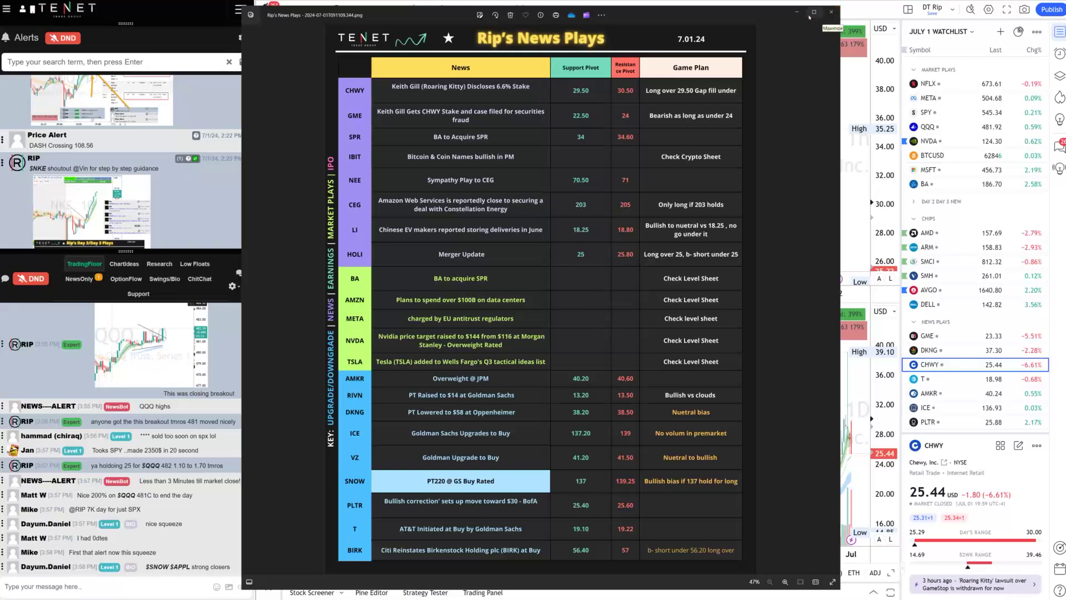
pyautogui.click(828, 13)
pyautogui.scroll(5, 424, 220)
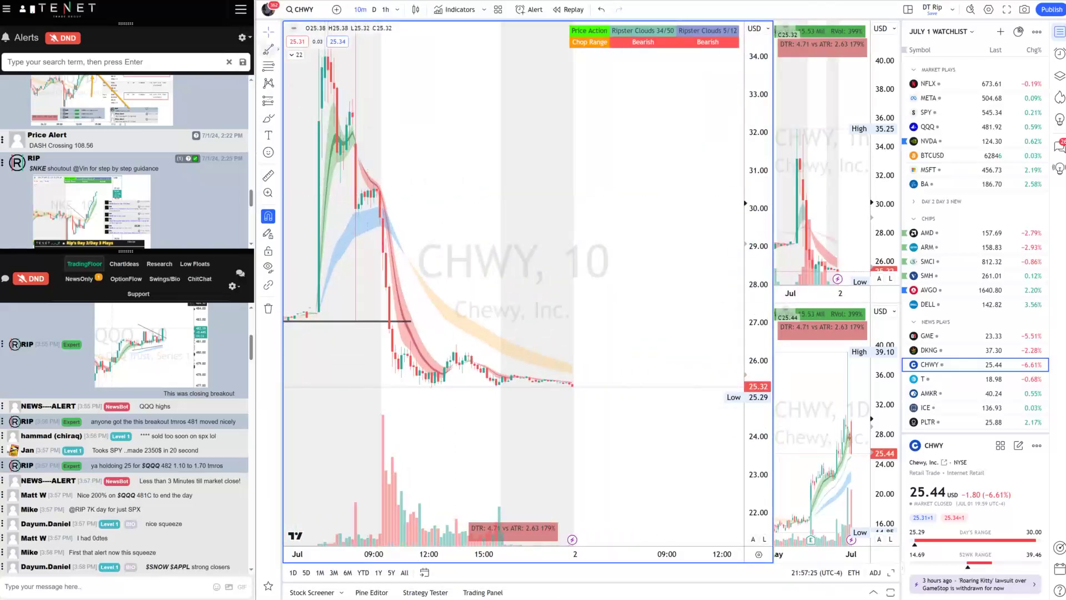
# Step: Draw a horizontal trend line above the CHWY premarket consolidation and move it to 30.51
pyautogui.click(343, 196)
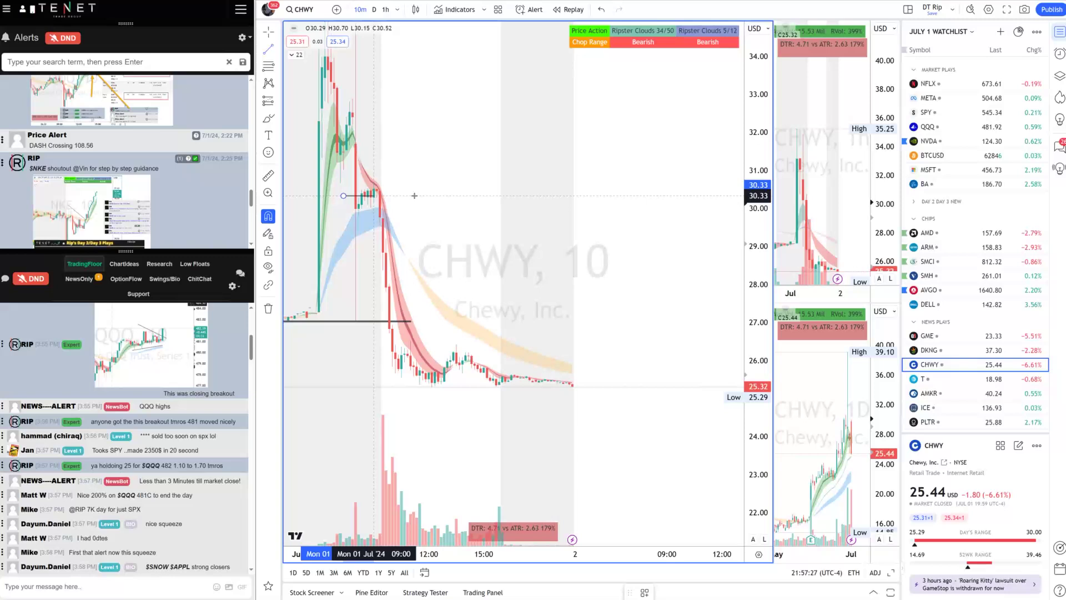
pyautogui.click(429, 196)
pyautogui.moveTo(410, 250); pyautogui.dragTo(518, 271)
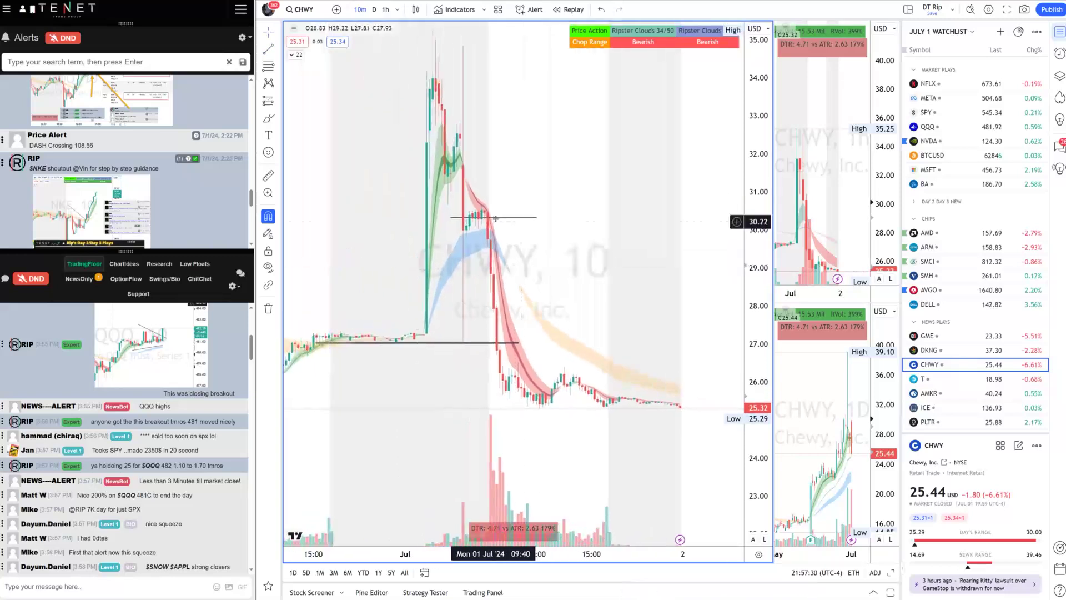
pyautogui.moveTo(496, 217); pyautogui.dragTo(493, 211)
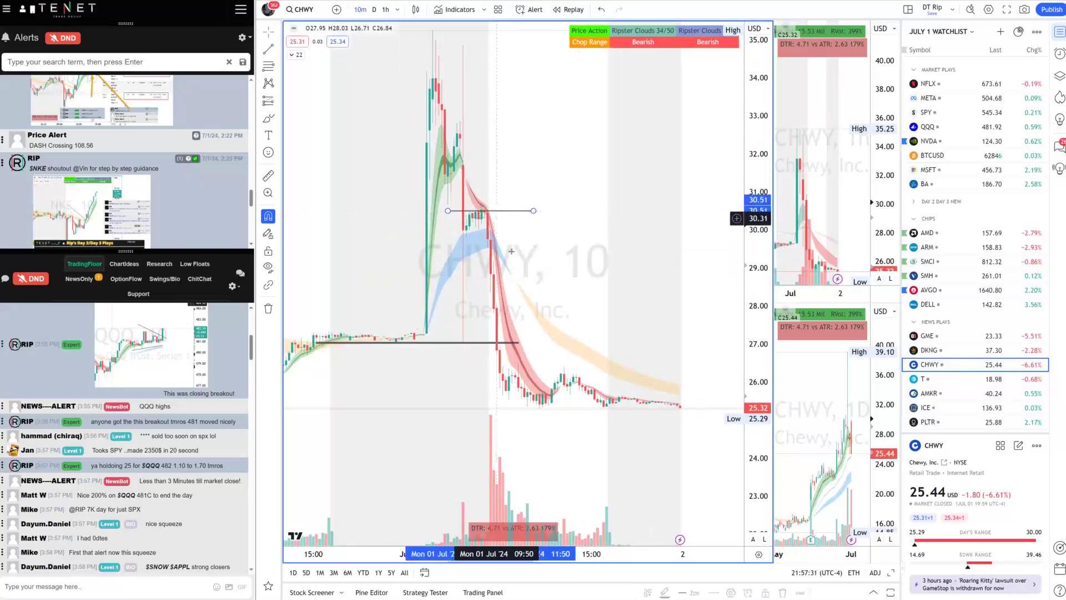
# Step: Draw a shorter horizontal trend line beneath the CHWY premarket consolidation at about 29.85
pyautogui.click(268, 49)
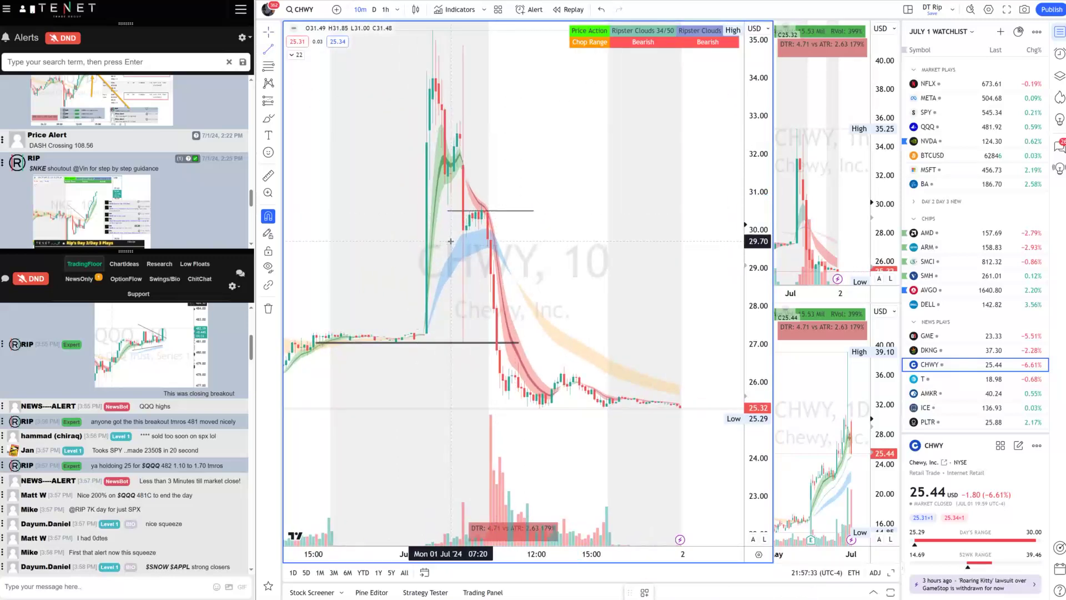
pyautogui.click(447, 236)
pyautogui.click(496, 236)
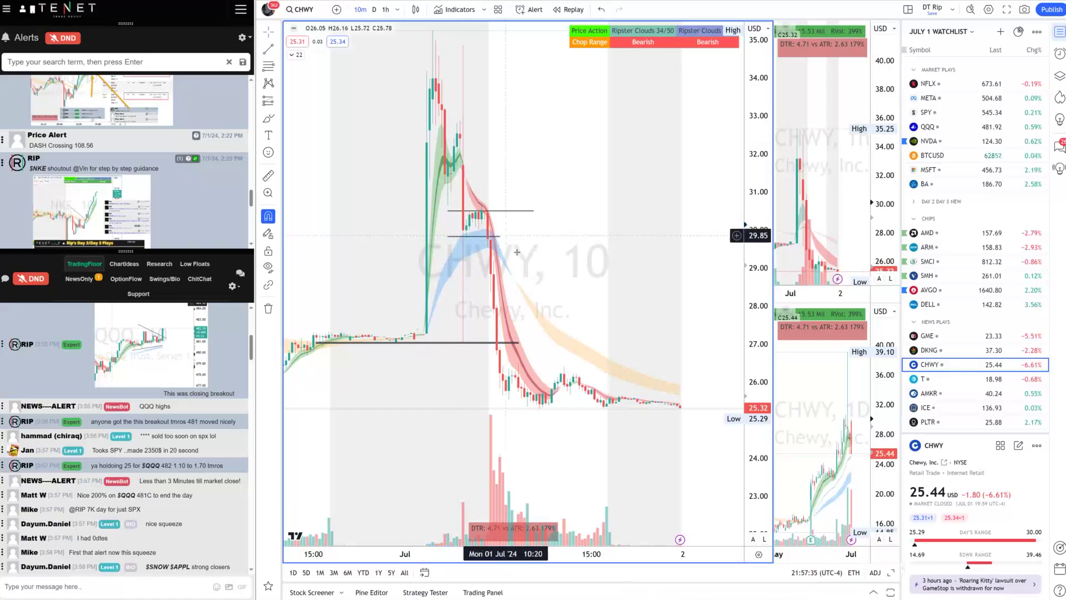
# Step: Search the alerts for "$CHWY" and highlight the "short half size" and "28.50 1st target" messages
pyautogui.click(54, 58)
pyautogui.write('$CHWY')
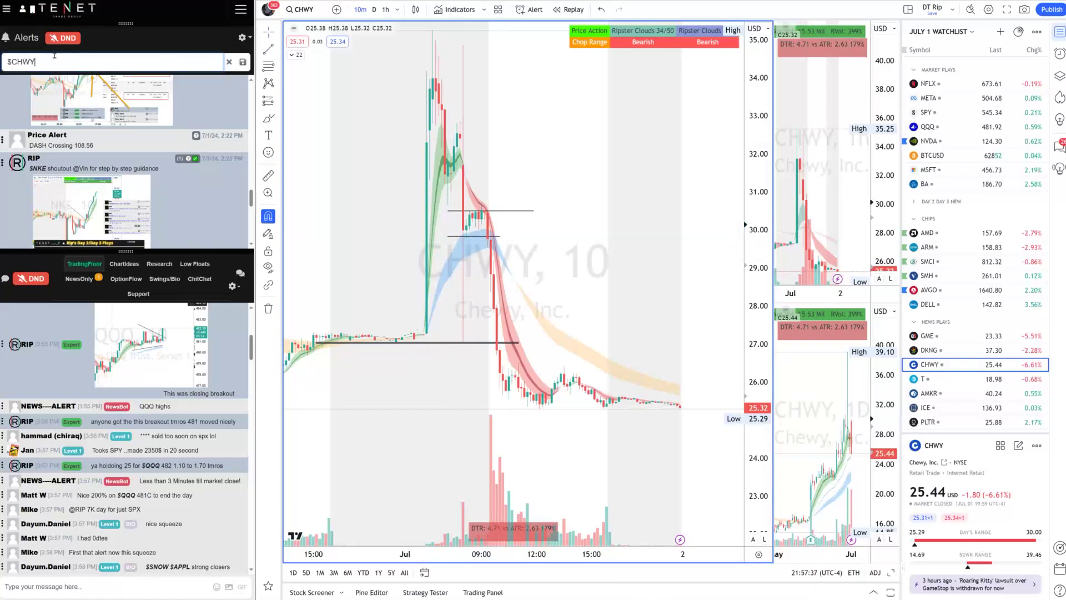
pyautogui.press('Return')
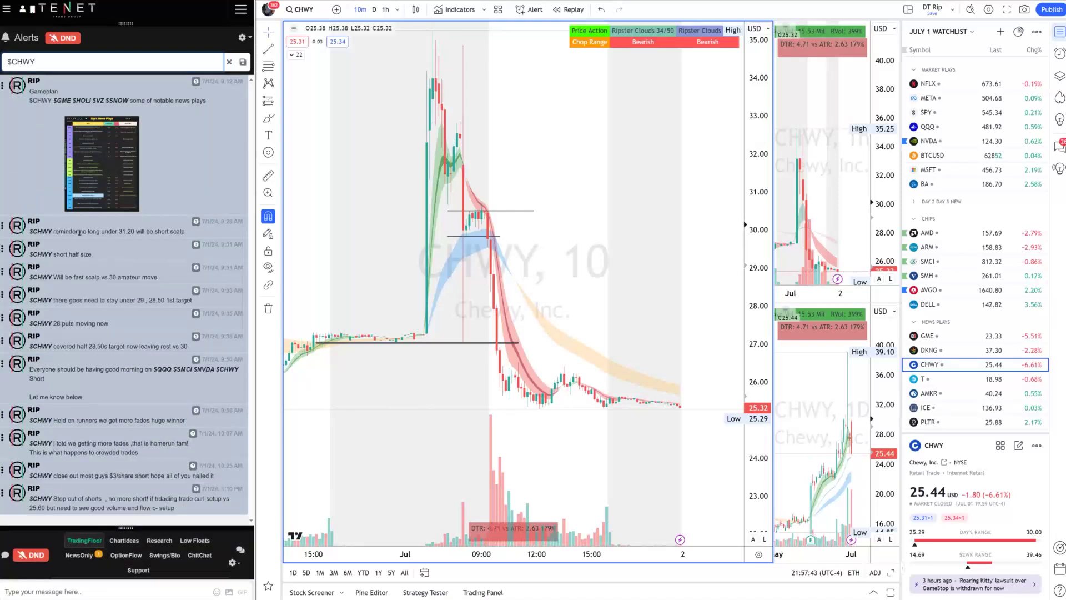
pyautogui.moveTo(79, 233); pyautogui.dragTo(51, 261)
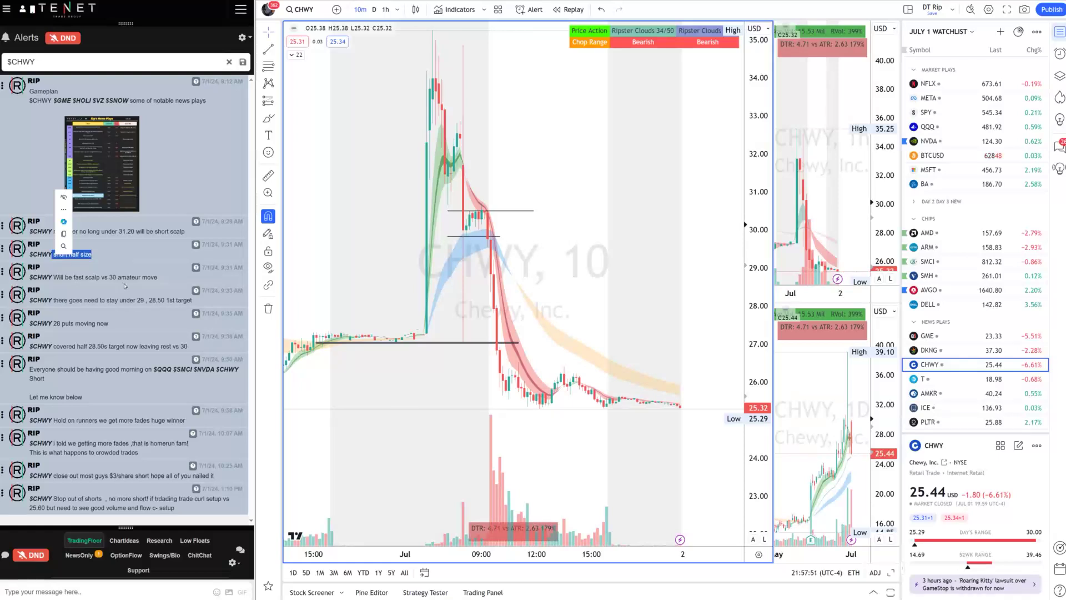
pyautogui.moveTo(146, 299); pyautogui.dragTo(194, 305)
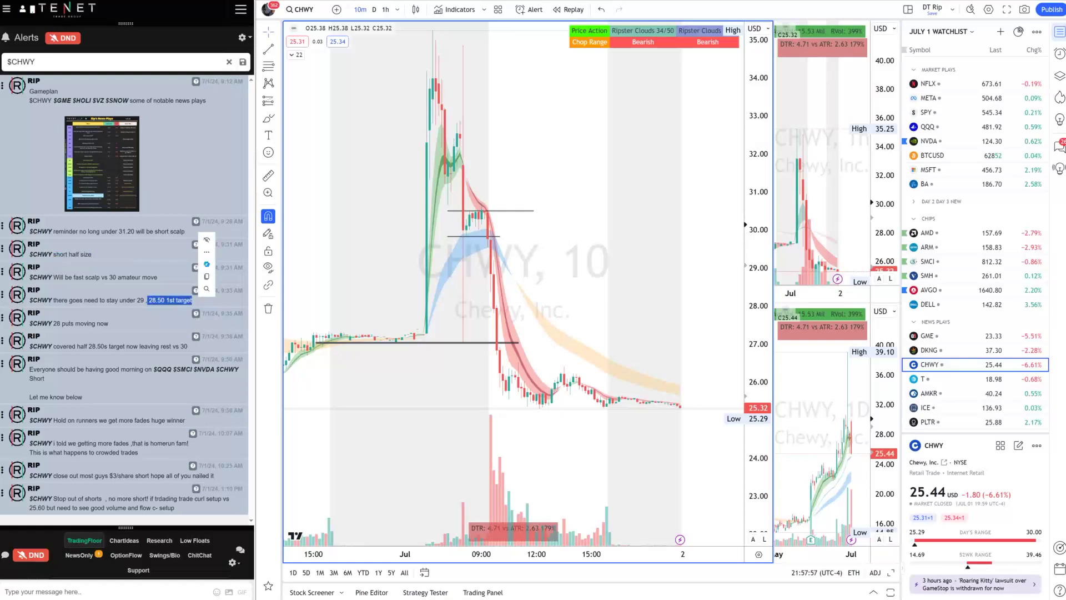
pyautogui.click(194, 305)
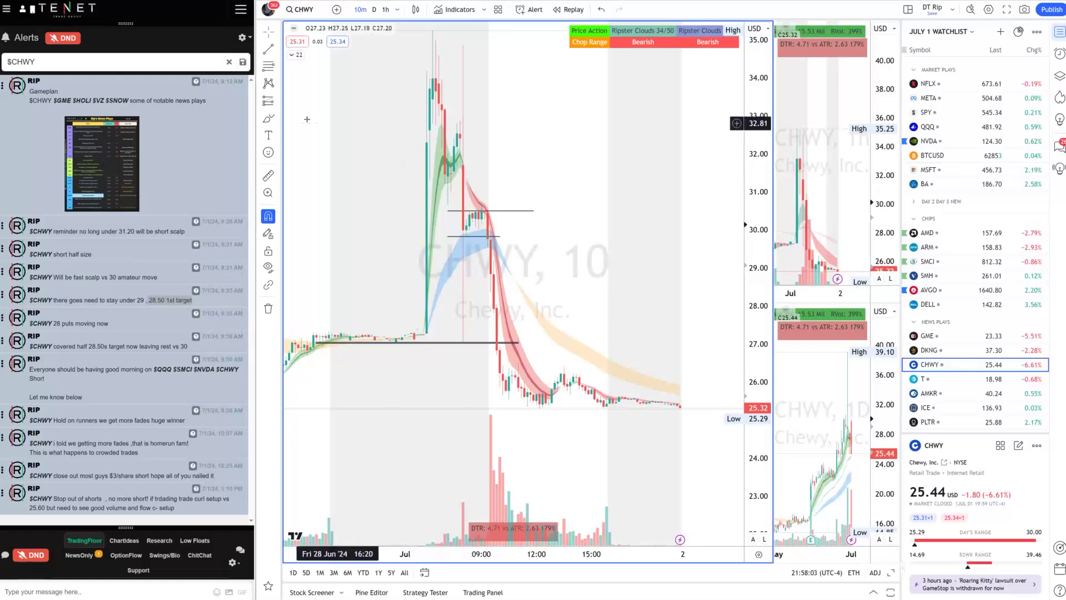
# Step: Draw a rectangle over the CHWY morning drop, spanning about 29.80 down to 27.10
pyautogui.click(275, 119)
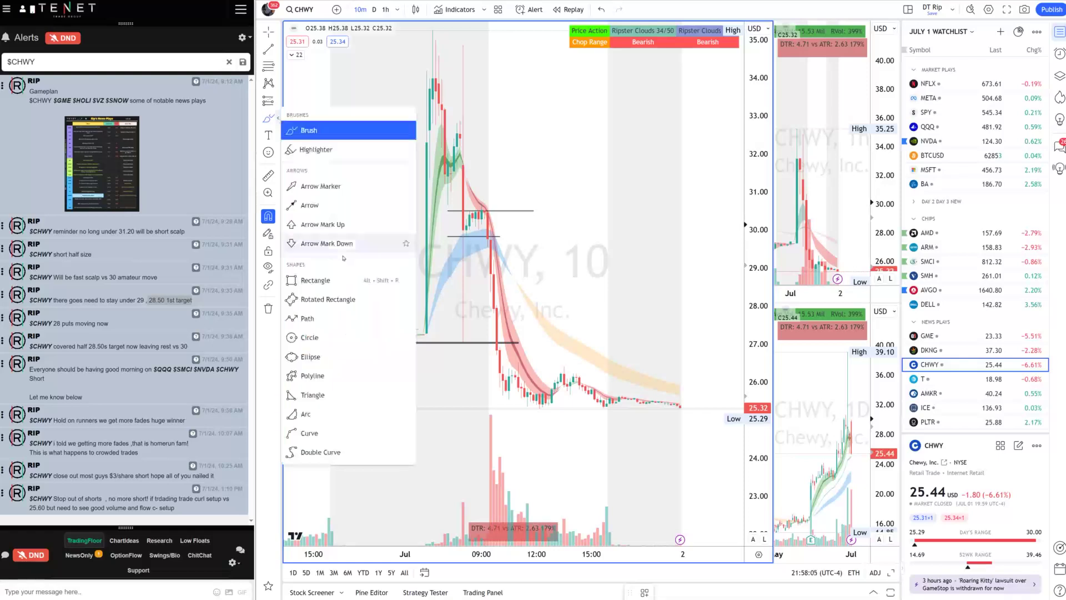
pyautogui.click(352, 280)
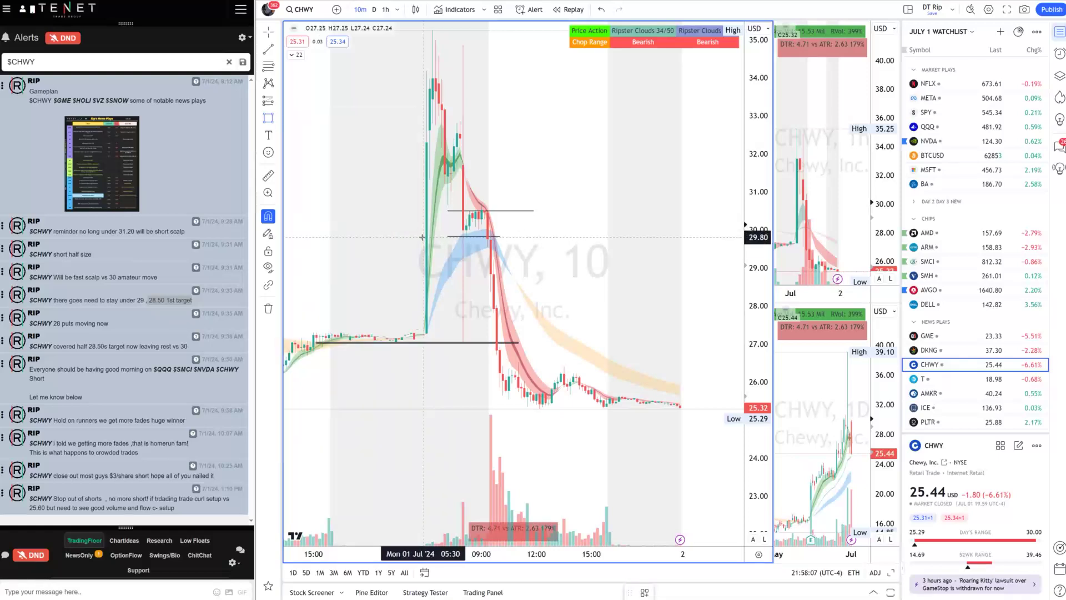
pyautogui.moveTo(424, 237); pyautogui.dragTo(537, 343)
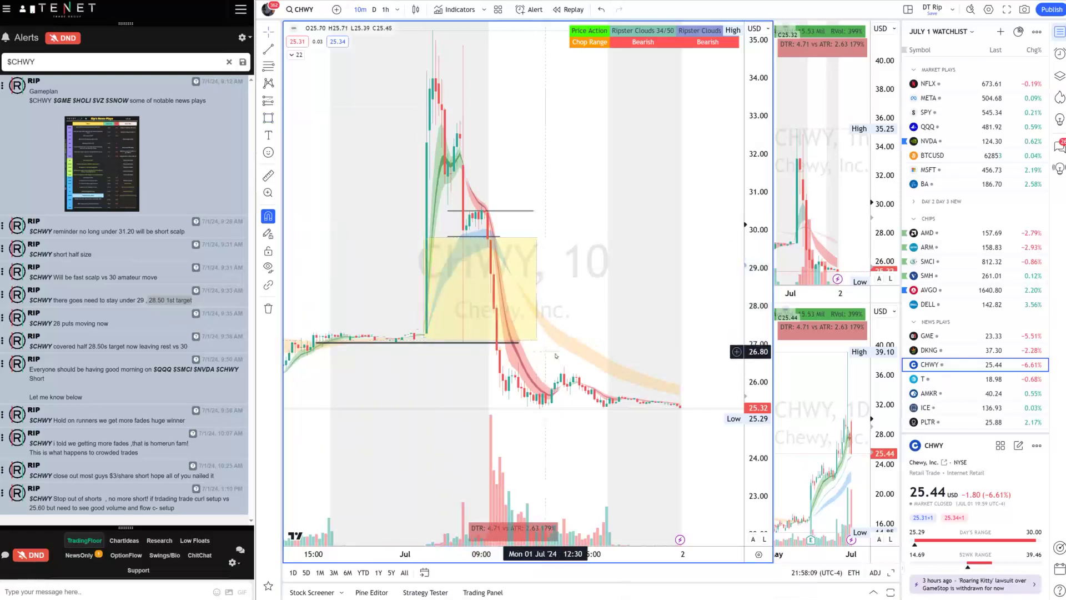
# Step: Examine the CHWY 28 put option charts in the trading platform window and highlight the "Hold on runners" alert
pyautogui.rightClick(546, 348)
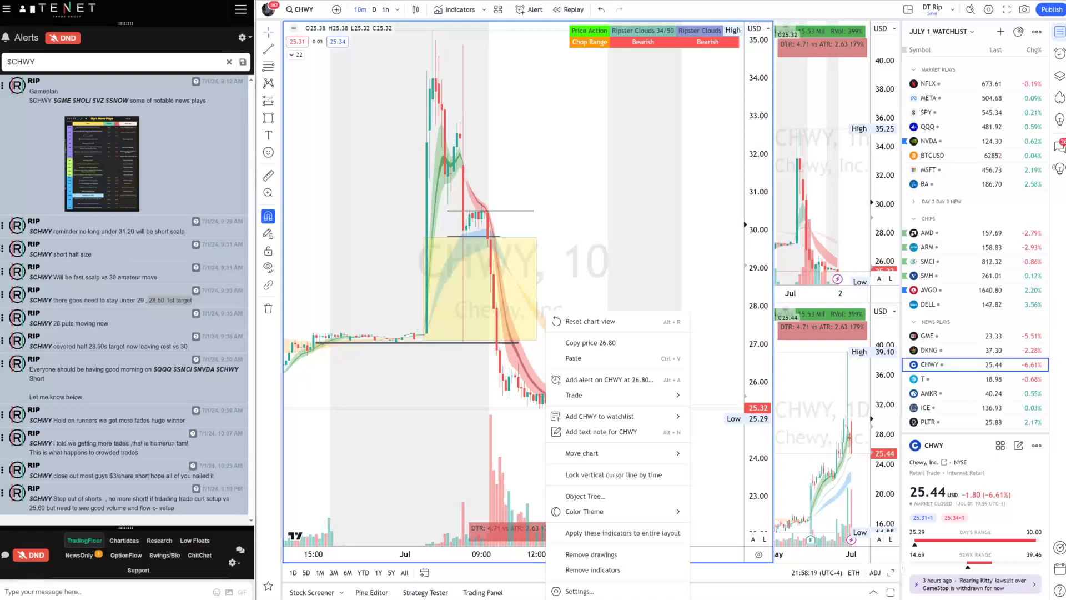
pyautogui.hotkey('alt', 'Tab')
pyautogui.moveTo(456, 217); pyautogui.dragTo(566, 223)
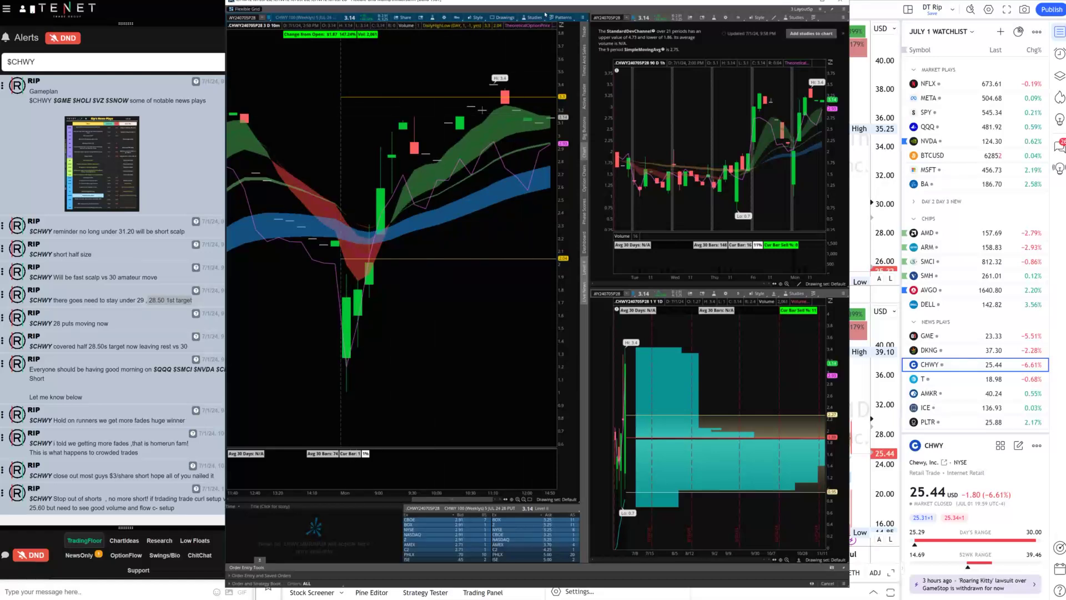
pyautogui.click(802, 1)
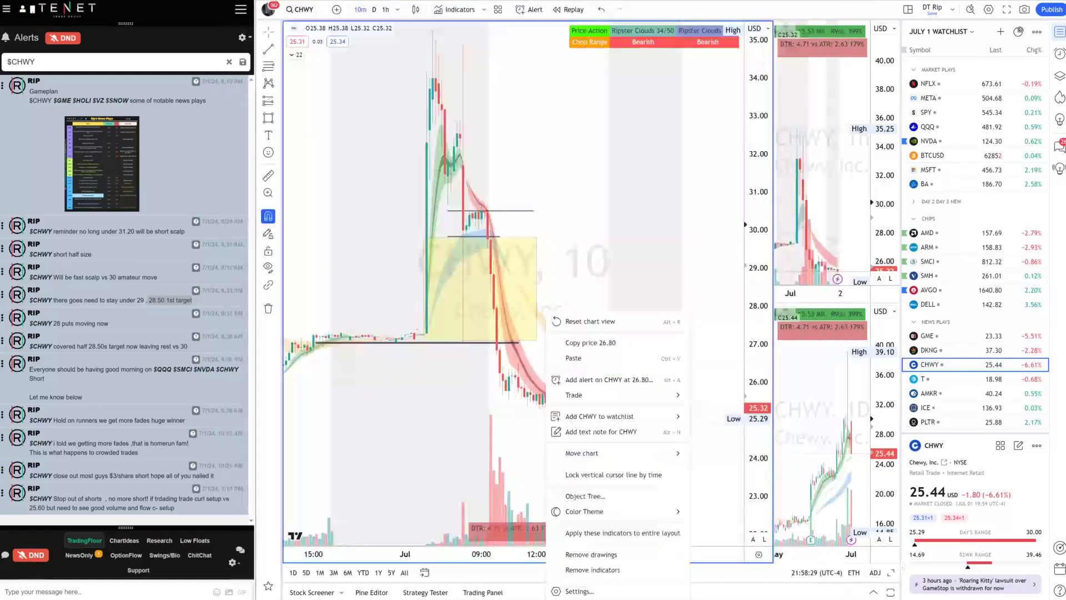
pyautogui.click(364, 409)
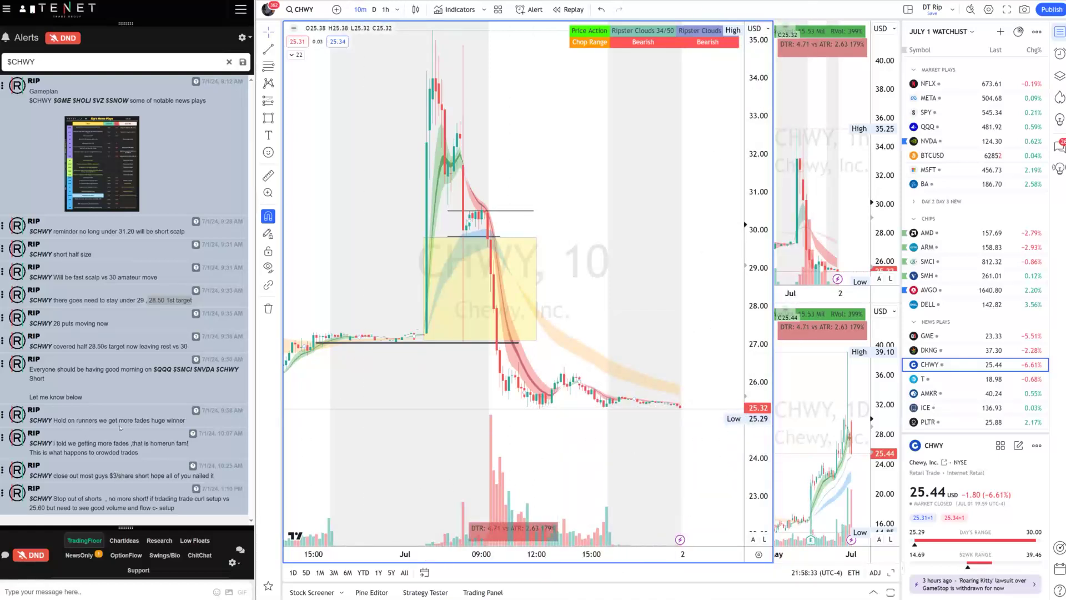
pyautogui.moveTo(57, 420); pyautogui.dragTo(104, 420)
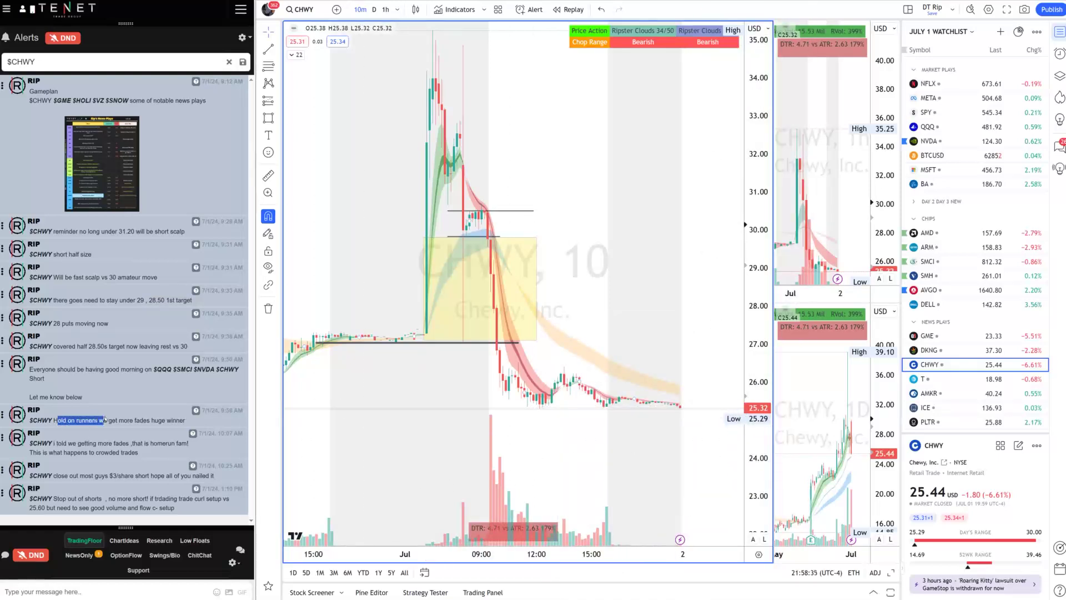
# Step: Raise the existing CHWY support line to about 27.30 and draw a longer horizontal trend line below it at 26.93
pyautogui.scroll(-3, 476, 349)
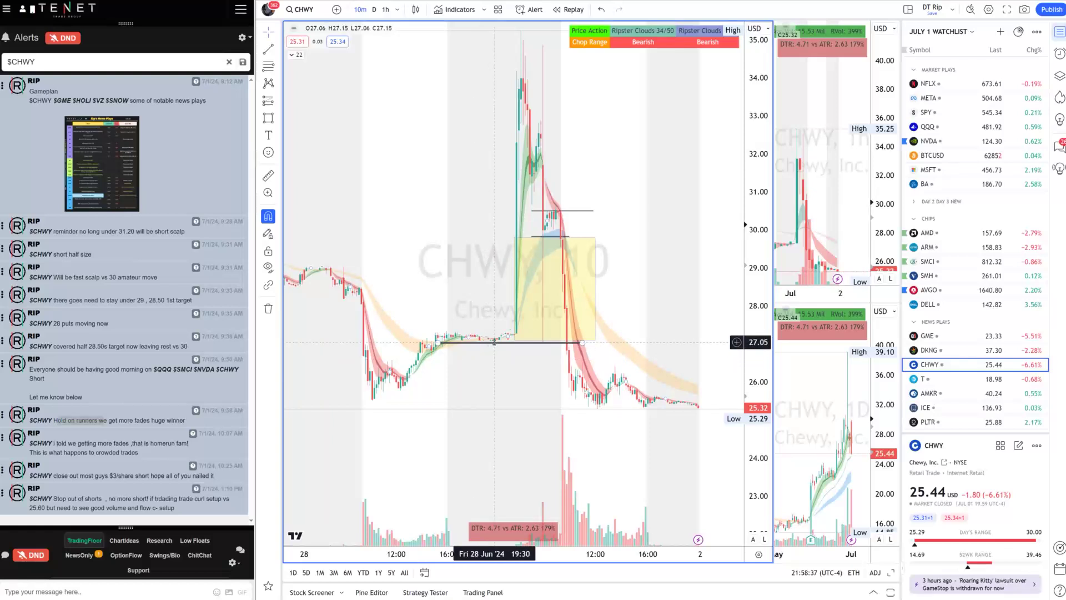
pyautogui.moveTo(494, 342); pyautogui.dragTo(487, 331)
pyautogui.click(428, 439)
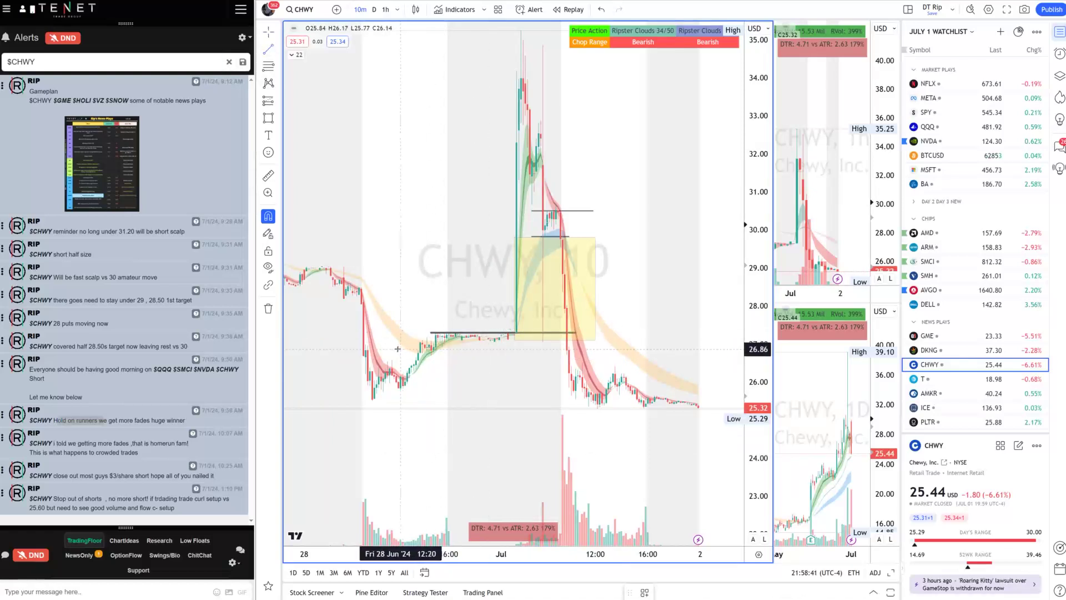
pyautogui.click(646, 342)
pyautogui.click(528, 387)
pyautogui.moveTo(565, 344); pyautogui.dragTo(565, 346)
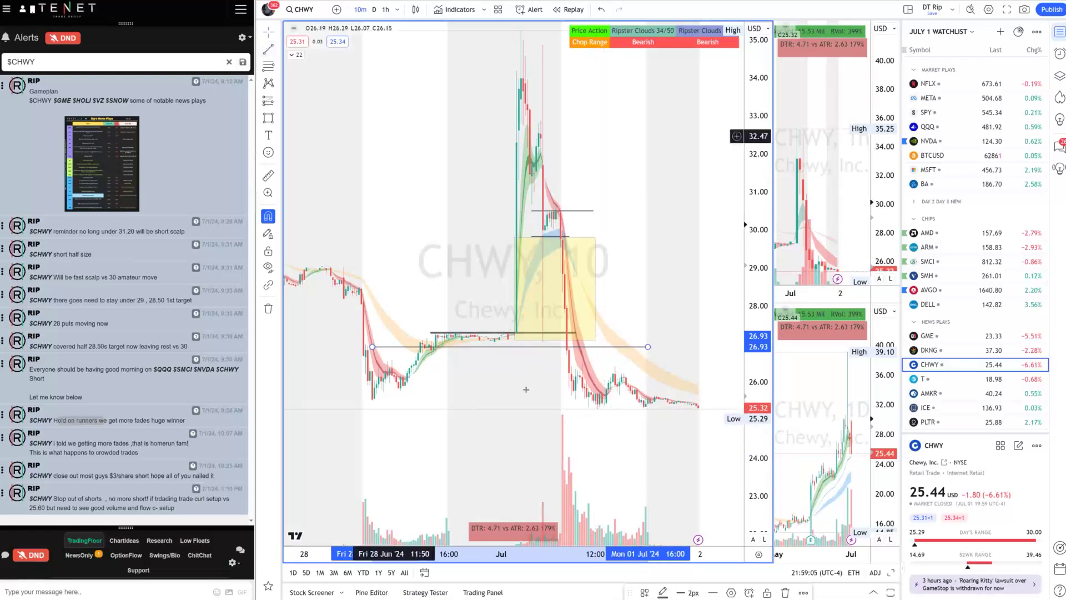
pyautogui.click(360, 414)
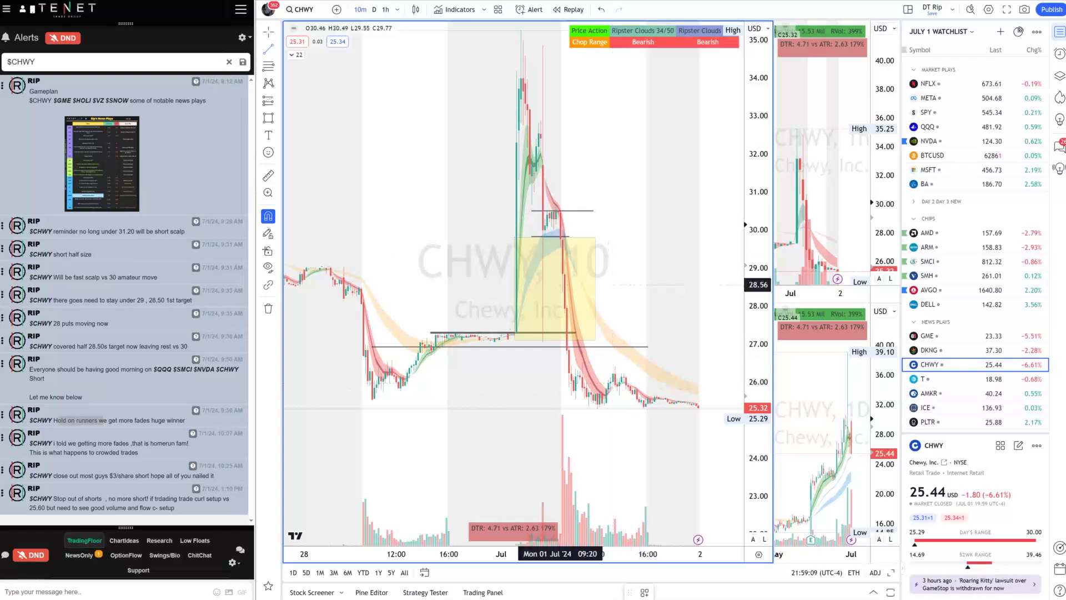
# Step: Switch to the "$TSLA #update" post on X and highlight its 180 key level and possible reversal remark
pyautogui.moveTo(223, 245); pyautogui.dragTo(239, 245)
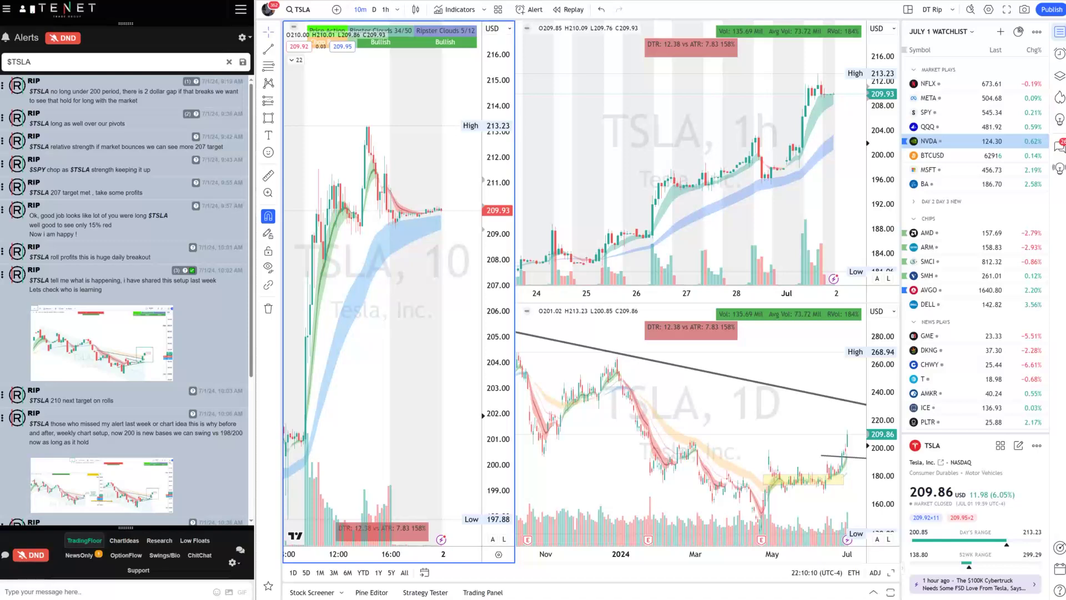
pyautogui.hotkey('alt', 'Tab')
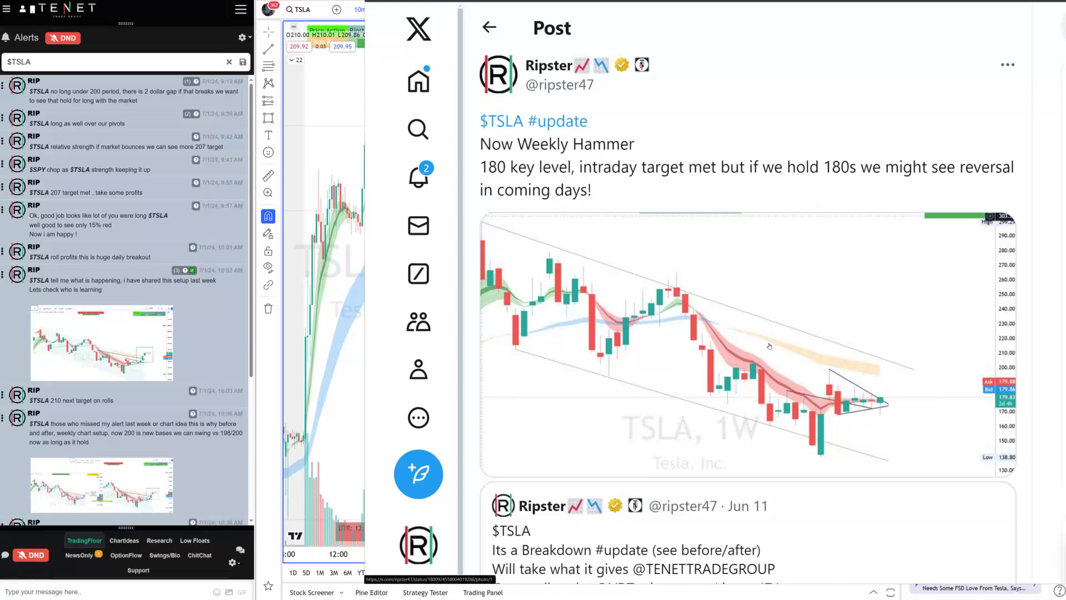
pyautogui.moveTo(488, 166); pyautogui.dragTo(511, 167)
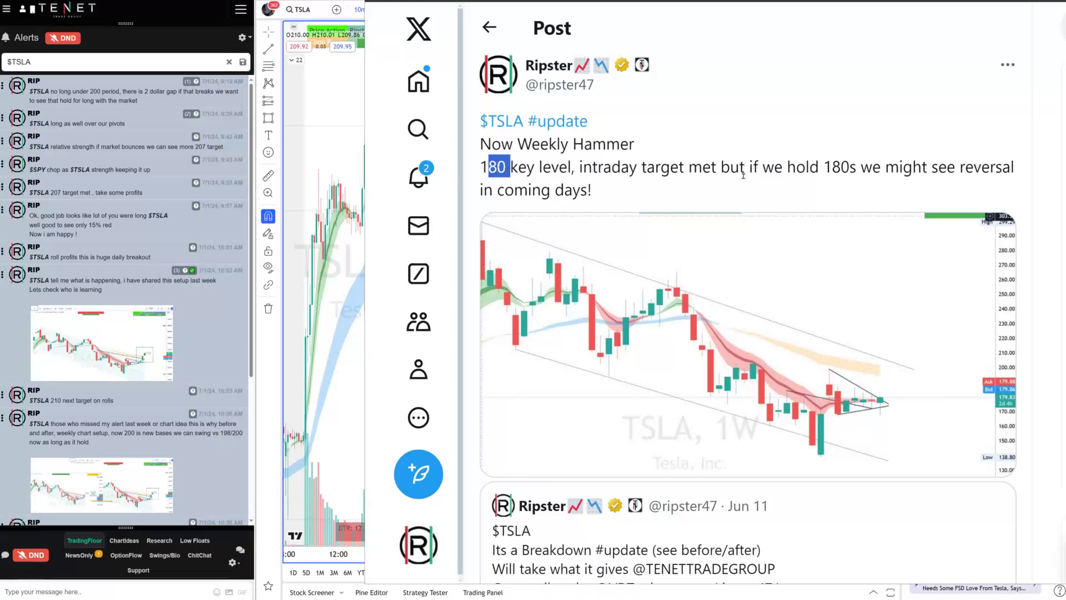
pyautogui.moveTo(820, 166); pyautogui.dragTo(995, 166)
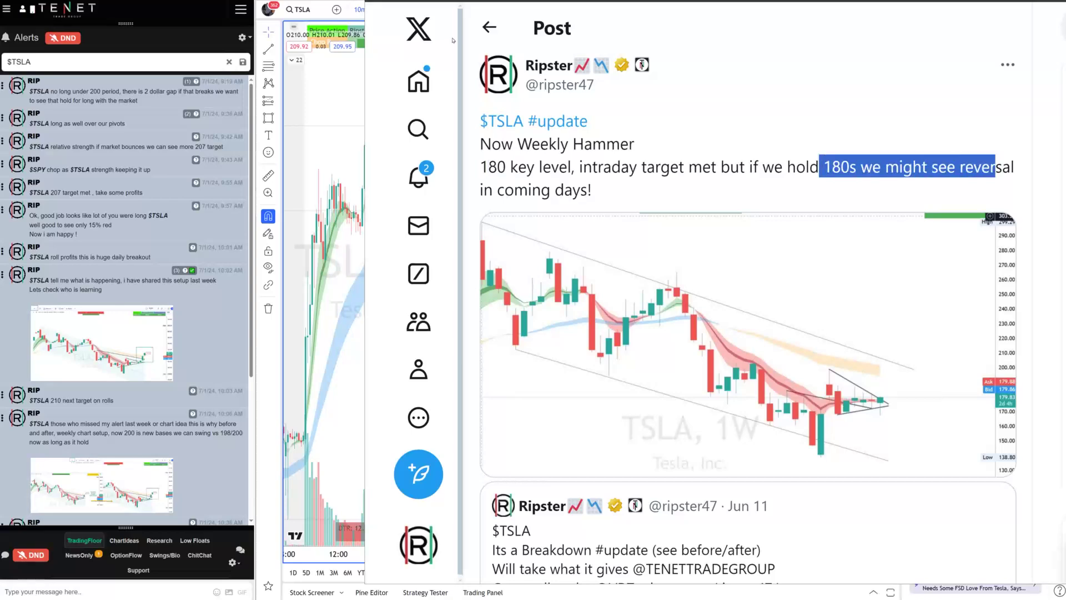
# Step: Return to the June 26 TSLA weekly chart update post and highlight "Now 198/200" and "50 EMA clouds pivot"
pyautogui.click(482, 30)
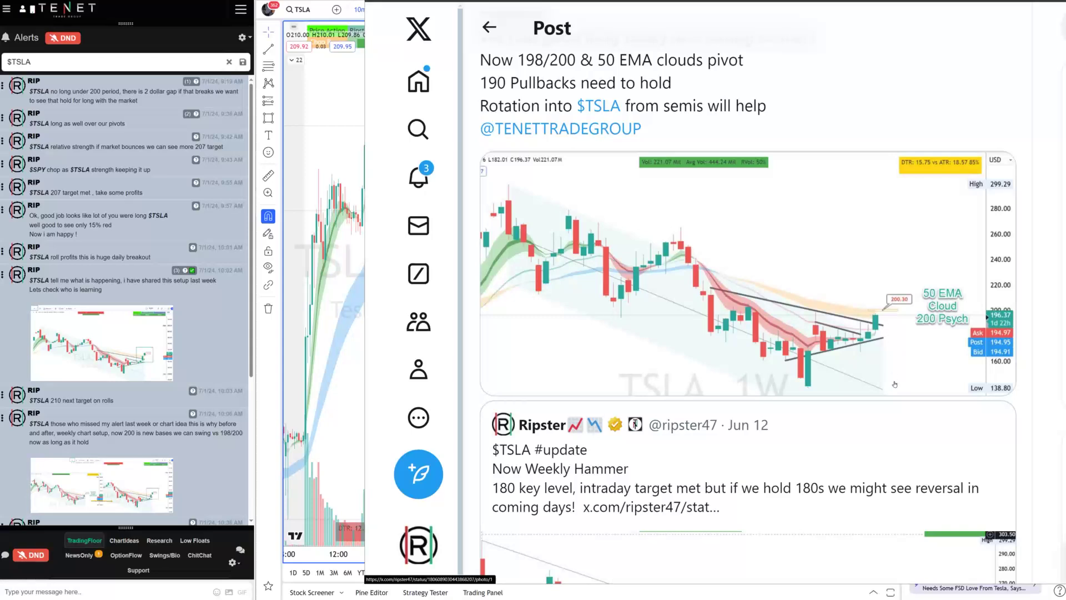
pyautogui.scroll(2, 880, 338)
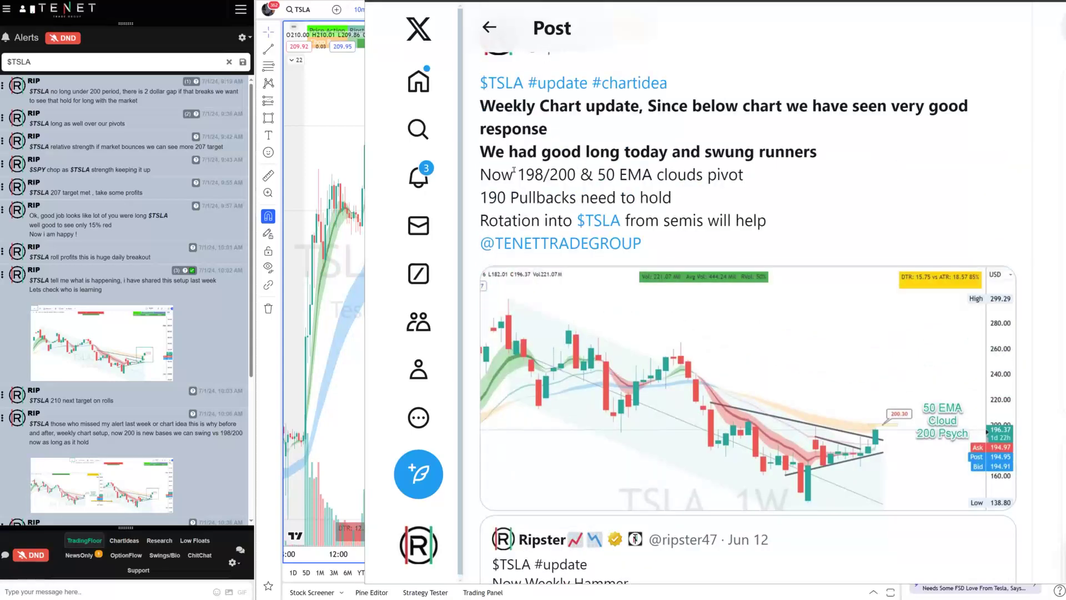
pyautogui.moveTo(481, 174); pyautogui.dragTo(577, 174)
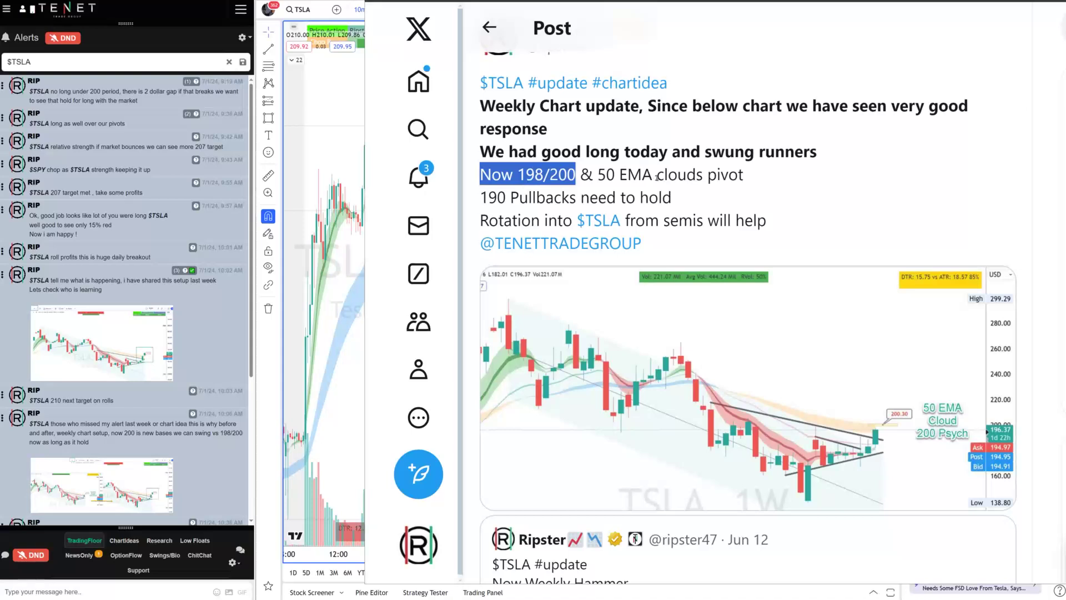
pyautogui.moveTo(750, 177); pyautogui.dragTo(605, 172)
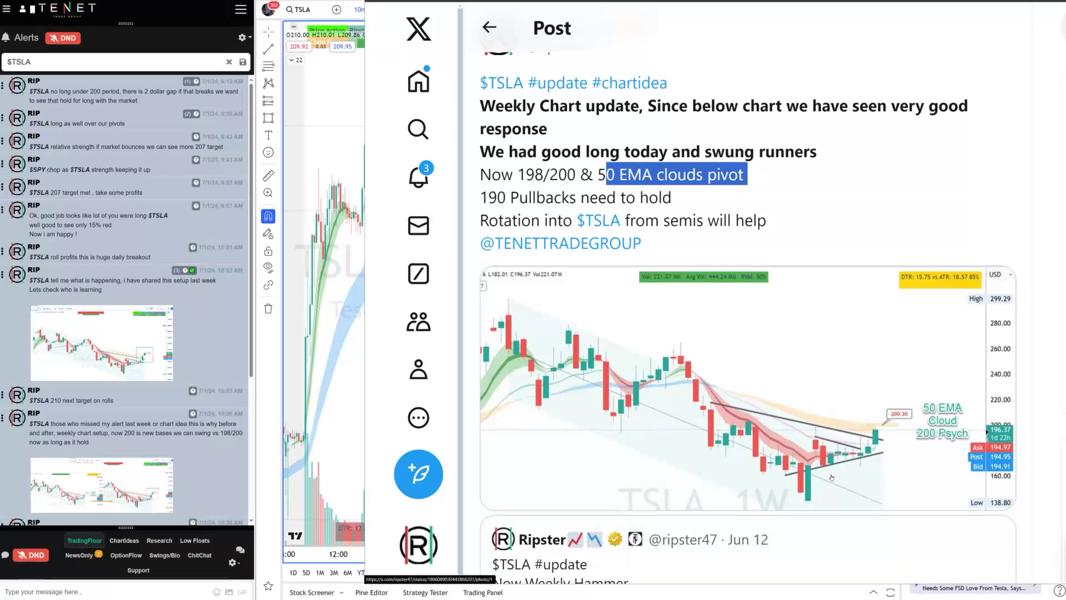
# Step: Go back to the TSLA weekly breakout post, compare its before and after charts, and highlight the weekly breakout remark
pyautogui.click(488, 26)
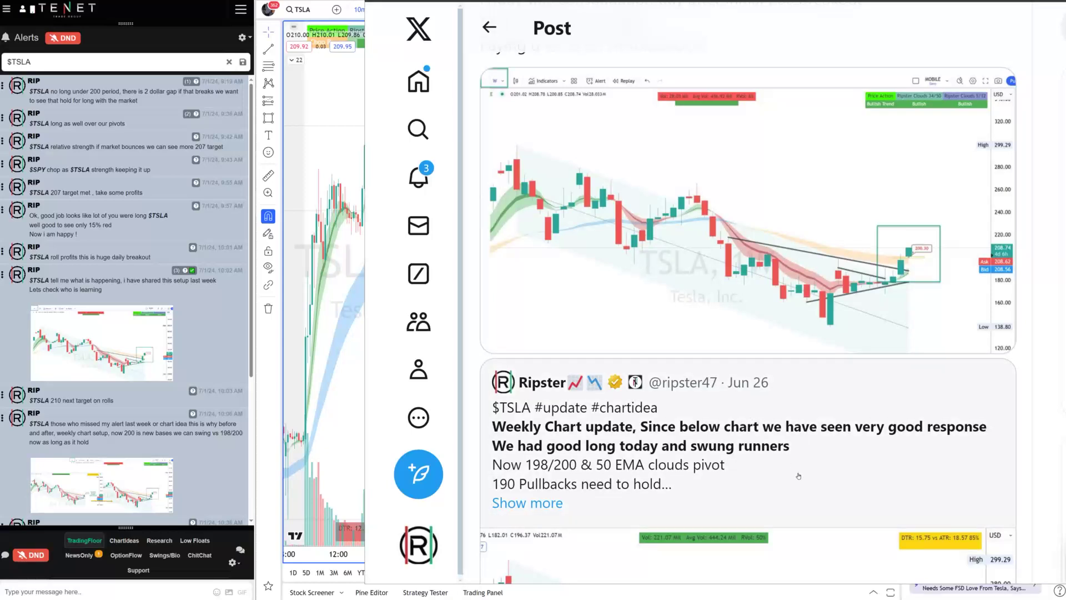
pyautogui.scroll(5, 794, 467)
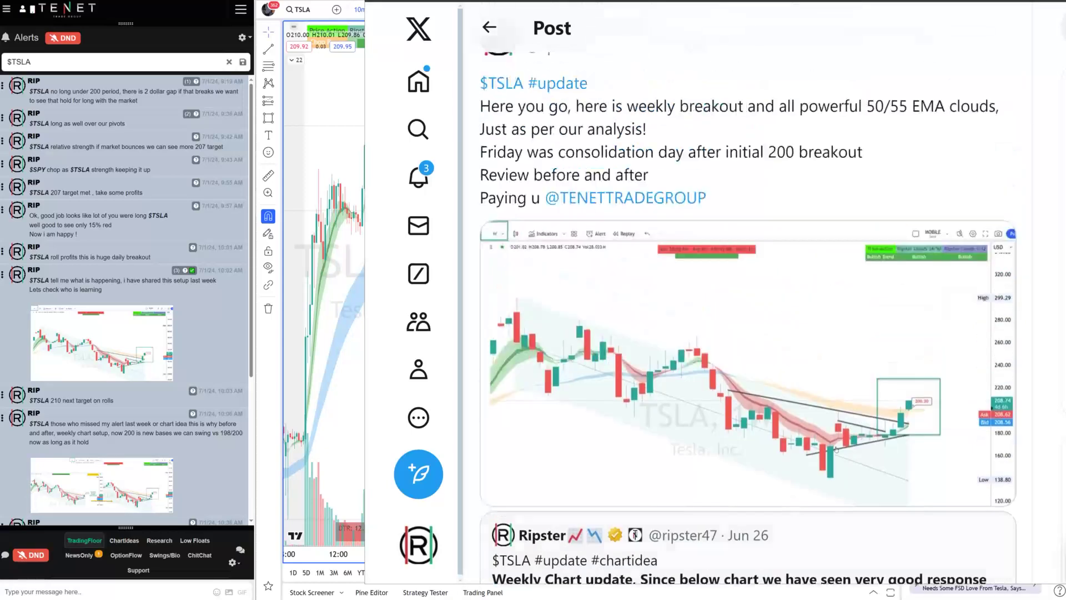
pyautogui.scroll(-5, 849, 436)
pyautogui.scroll(-4, 849, 435)
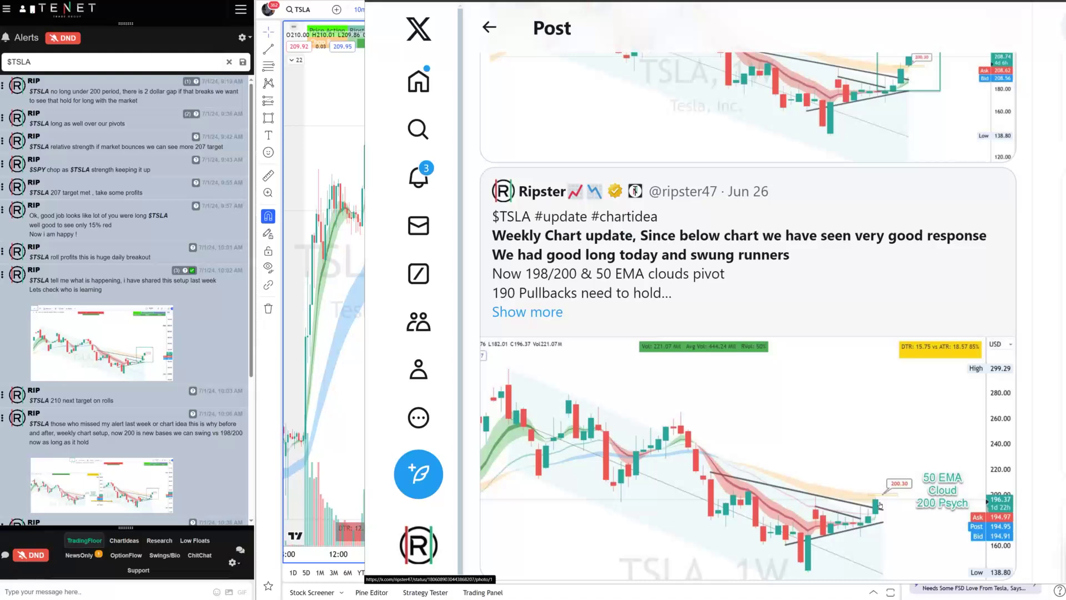
pyautogui.scroll(5, 881, 504)
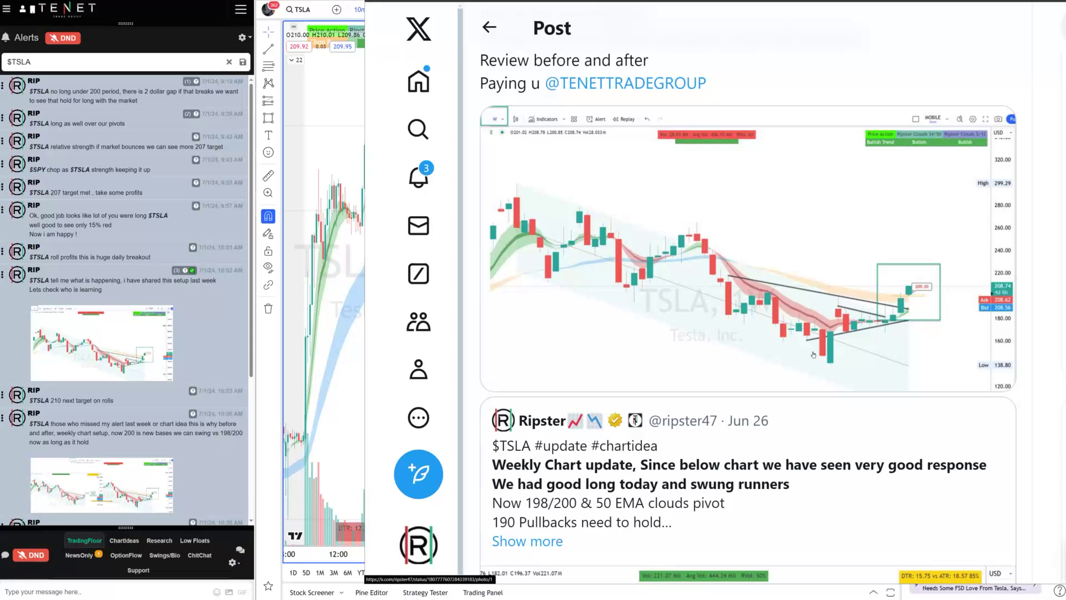
pyautogui.scroll(2, 814, 354)
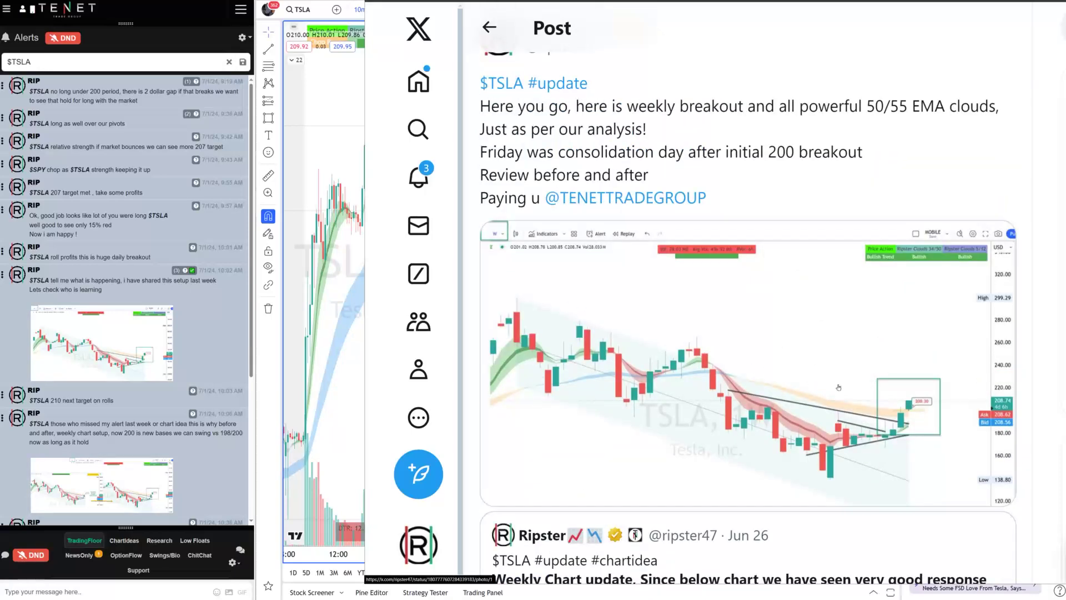
pyautogui.moveTo(609, 106); pyautogui.dragTo(911, 106)
# Step: Return to the final TSLA update post and examine its weekly chart and the remark about pullbacks to 200
pyautogui.click(489, 28)
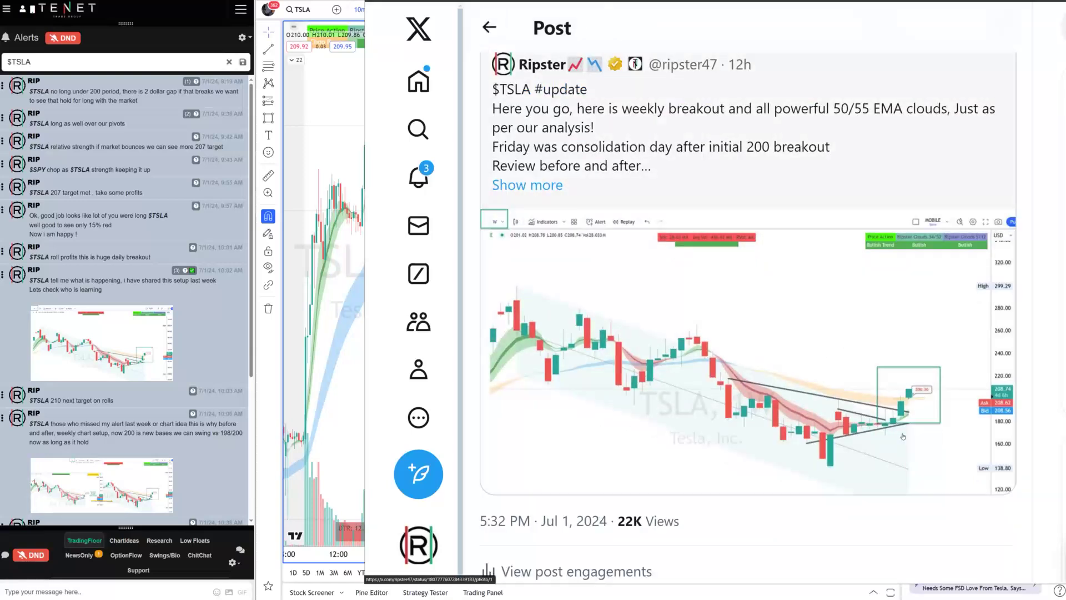
pyautogui.scroll(1, 812, 404)
pyautogui.scroll(2, 812, 404)
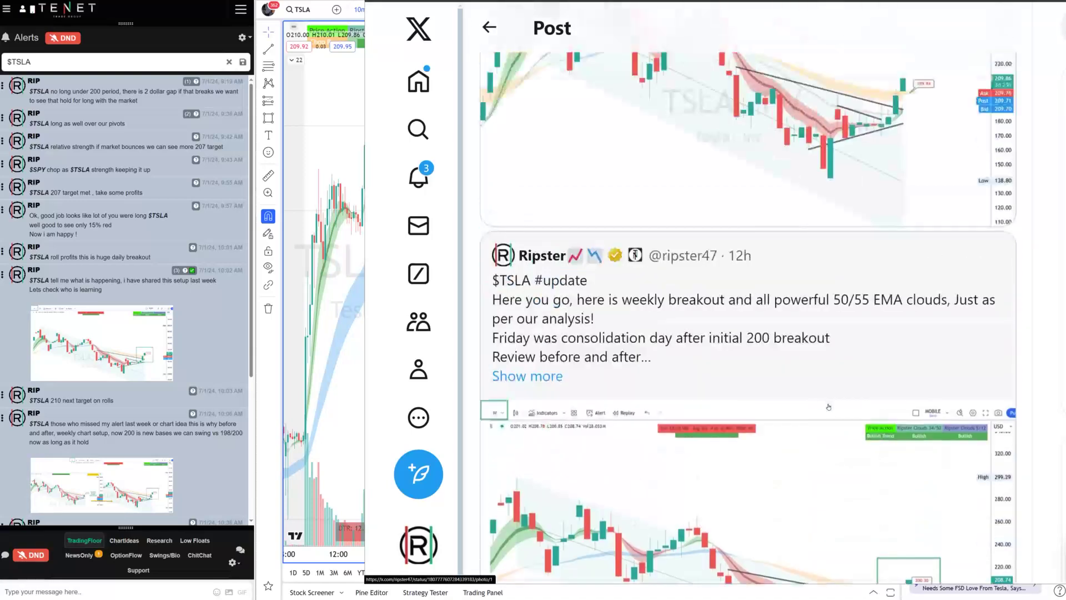
pyautogui.scroll(3, 905, 461)
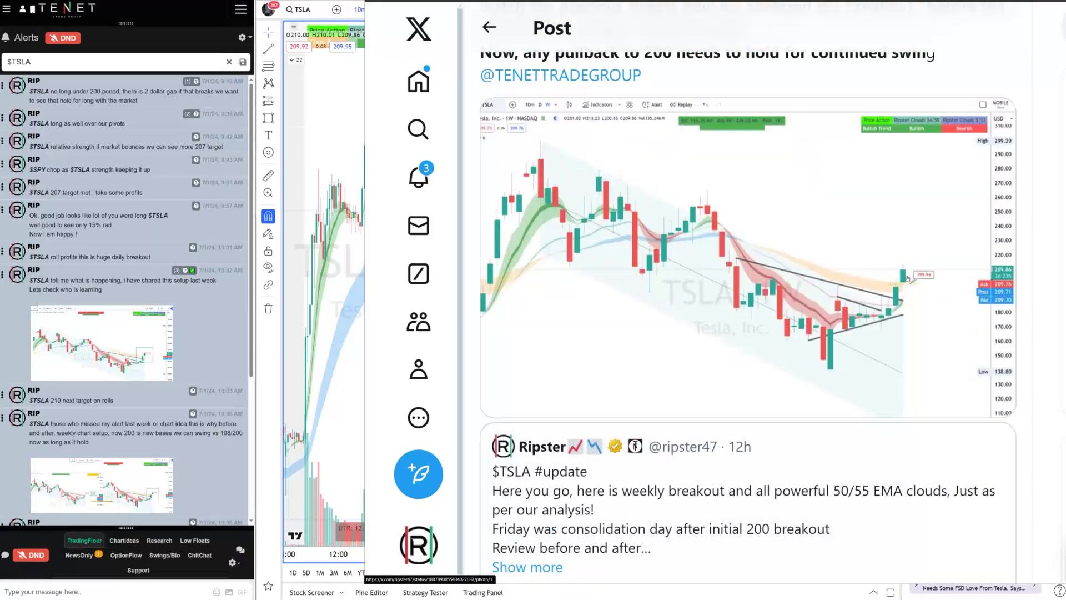
pyautogui.scroll(3, 910, 278)
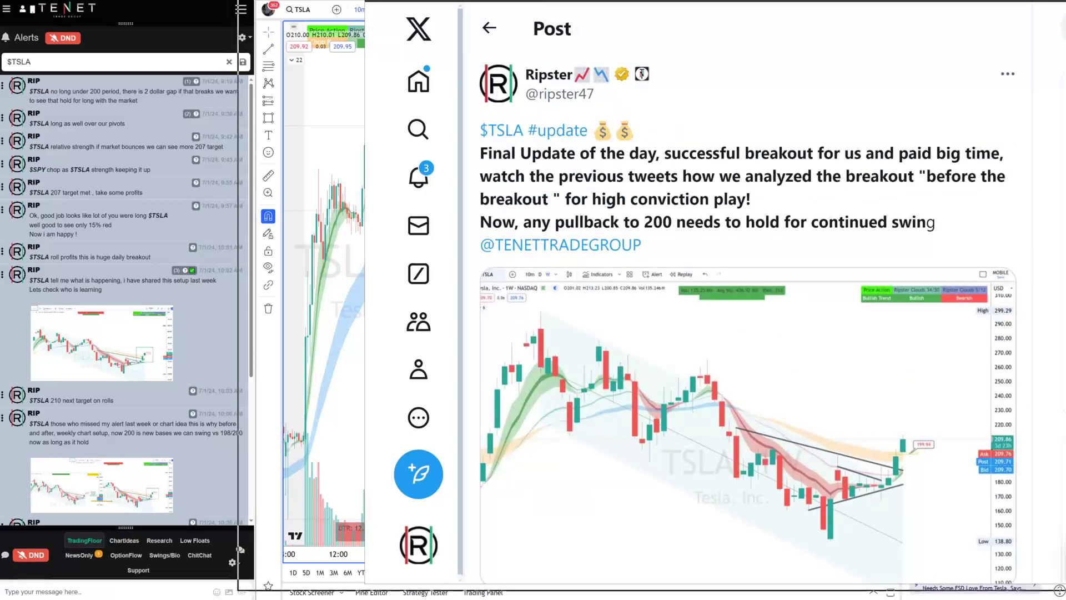
pyautogui.moveTo(910, 1); pyautogui.dragTo(915, 1)
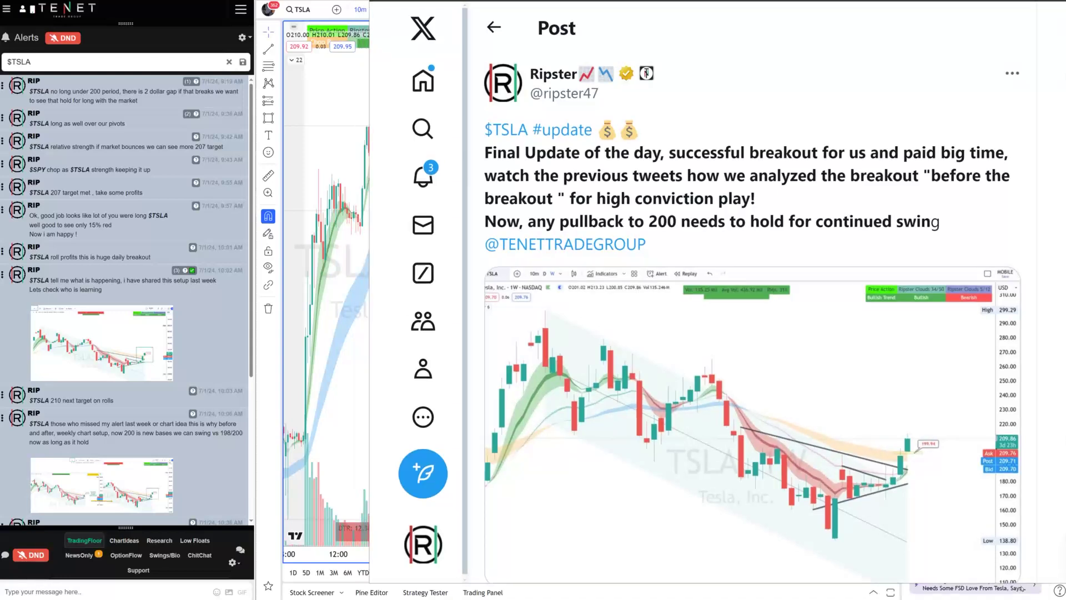
# Step: Examine the 7.01.24 Rip's News Plays and Rip's Daily Levels sheets for TSLA, then return to the TSLA charts
pyautogui.click(821, 592)
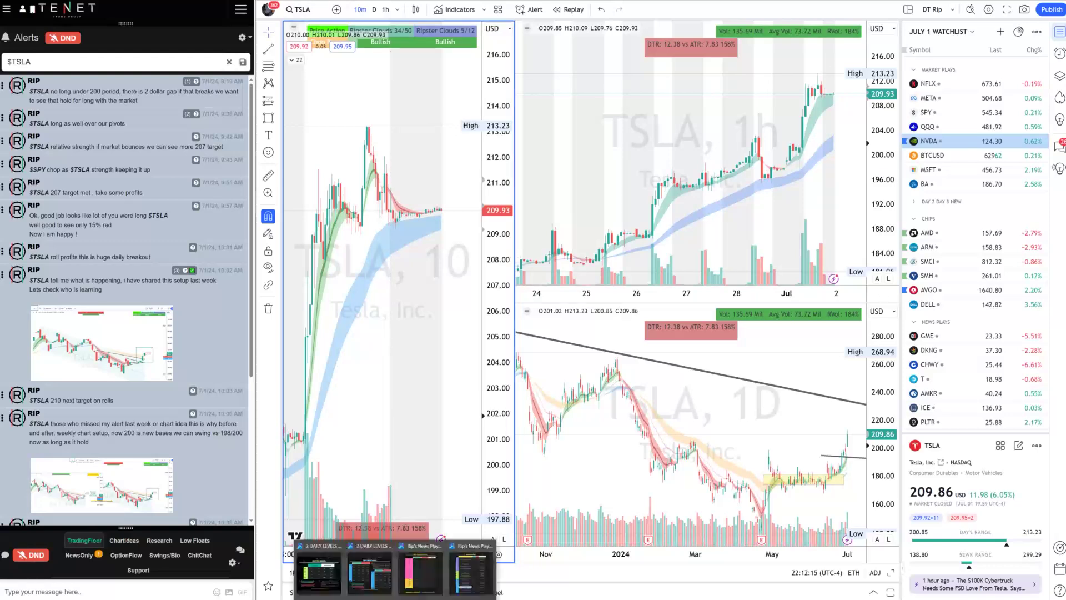
pyautogui.click(459, 573)
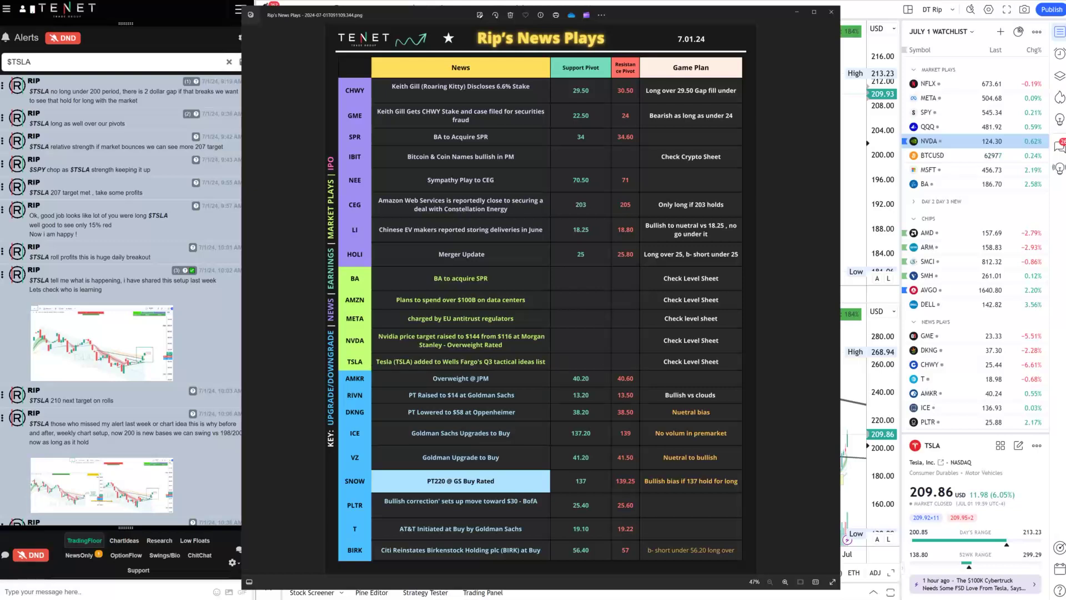
pyautogui.moveTo(355, 583)
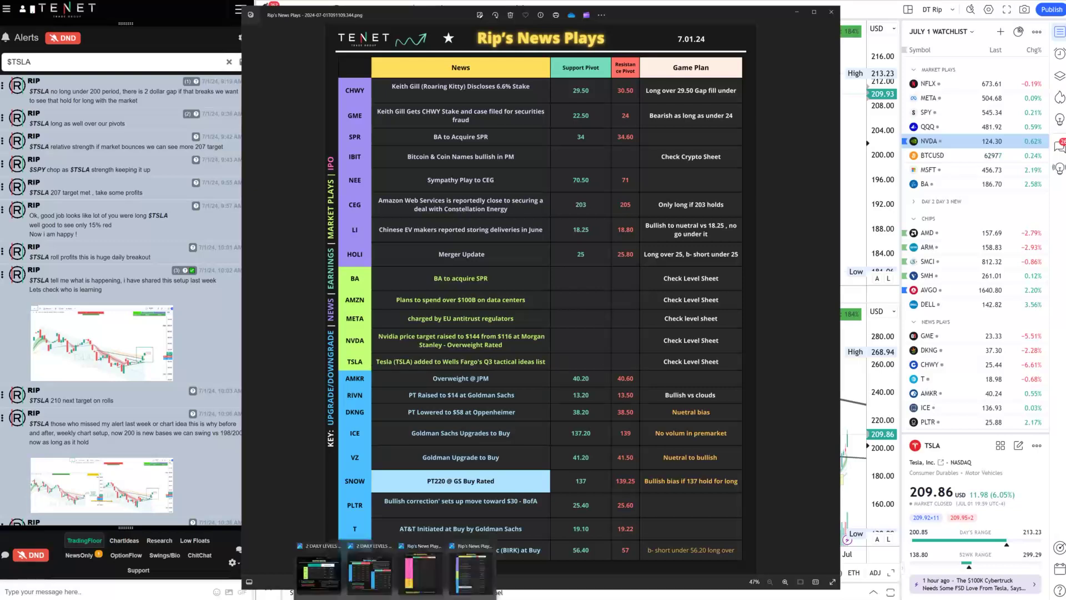
pyautogui.click(352, 582)
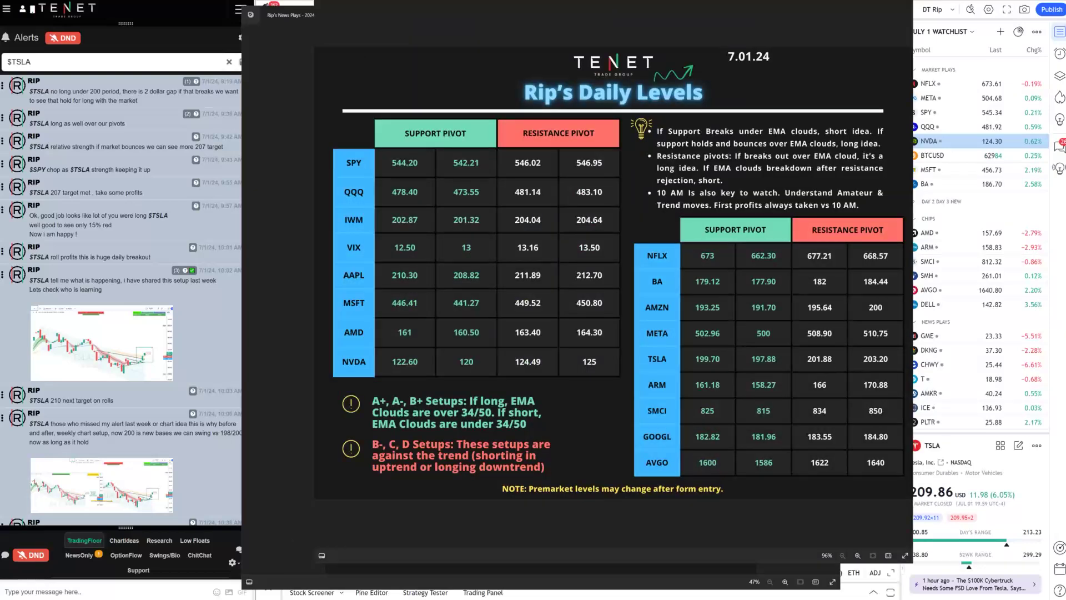
pyautogui.click(872, 1)
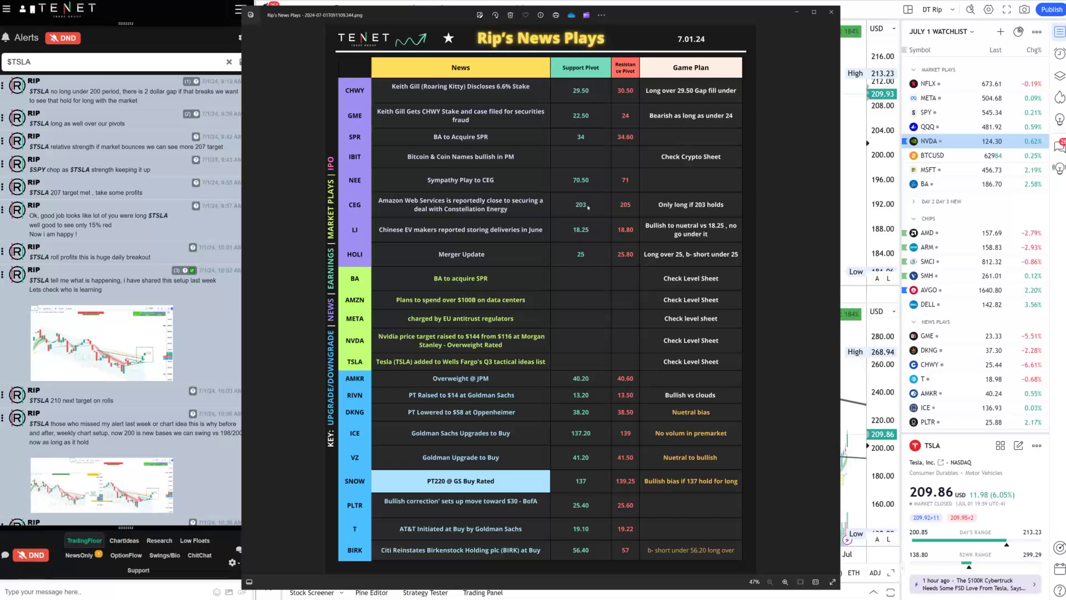
pyautogui.click(796, 12)
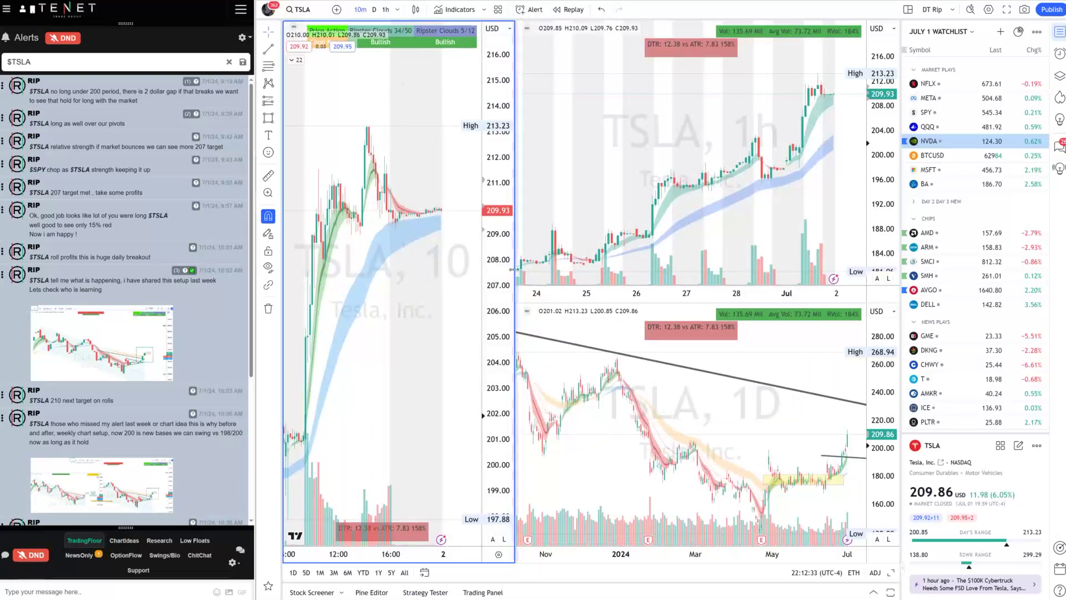
# Step: Widen the 10-minute TSLA chart and highlight "no long under 200 period" and "hold for long with the market" in the first alert
pyautogui.moveTo(694, 259); pyautogui.dragTo(723, 259)
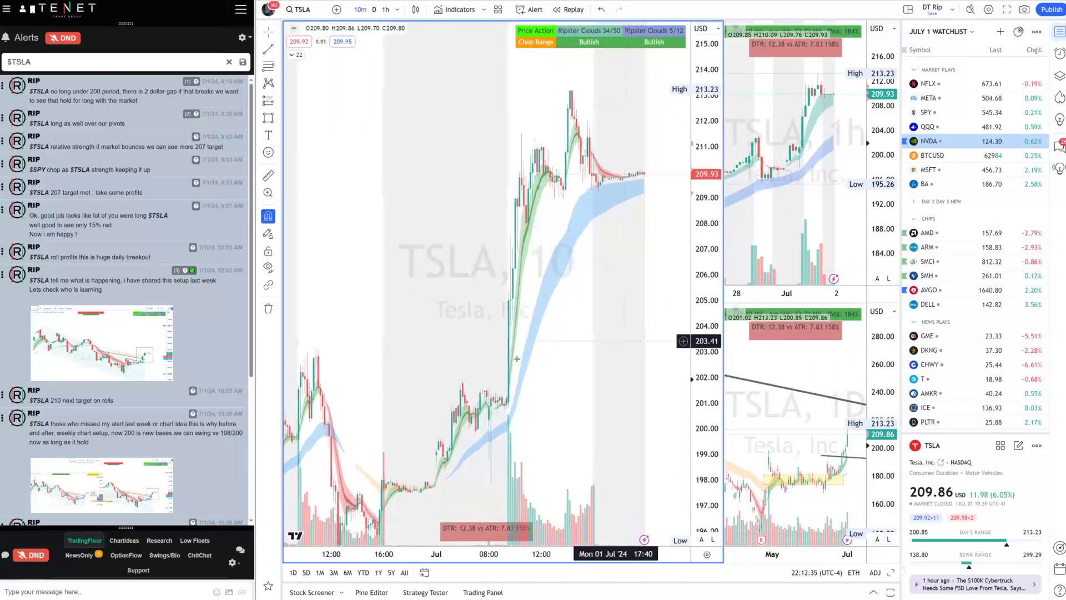
pyautogui.moveTo(48, 90)
pyautogui.mouseDown()
pyautogui.moveTo(97, 91)
pyautogui.moveTo(31, 90)
pyautogui.mouseUp()
pyautogui.click(114, 94)
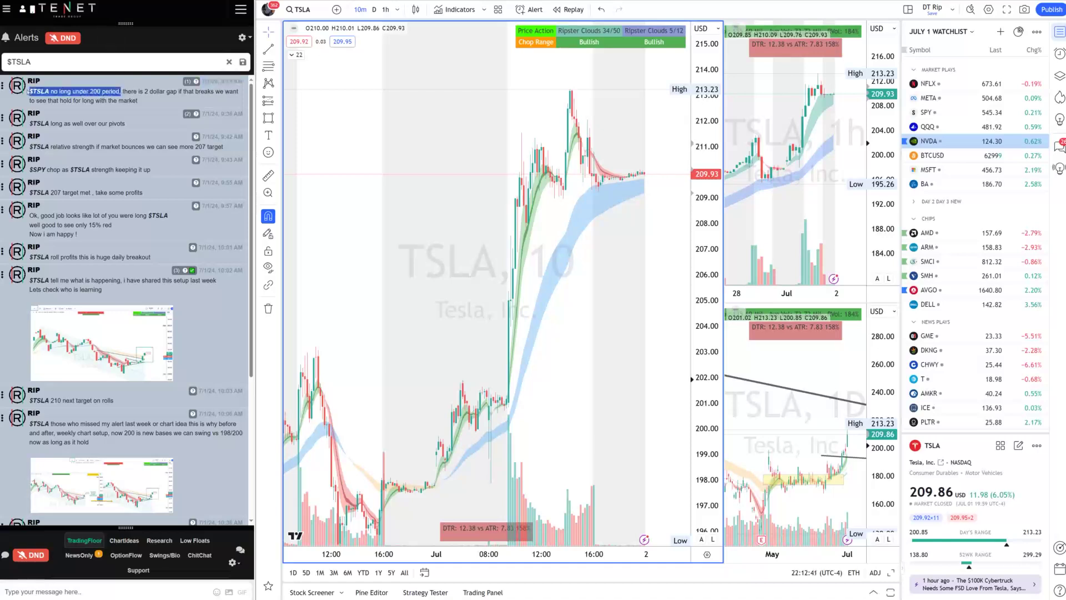
pyautogui.click(156, 103)
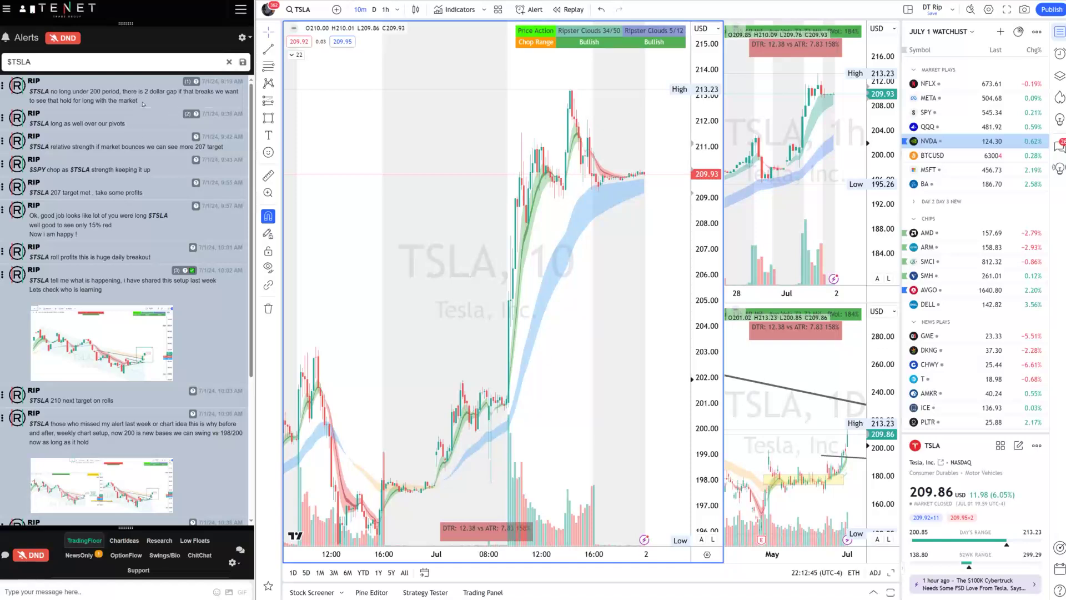
pyautogui.moveTo(139, 102); pyautogui.dragTo(59, 102)
# Step: Draw a descending trend line across the TSLA premarket highs and a horizontal line at 203.25, and compress the price scale
pyautogui.click(452, 372)
pyautogui.click(518, 398)
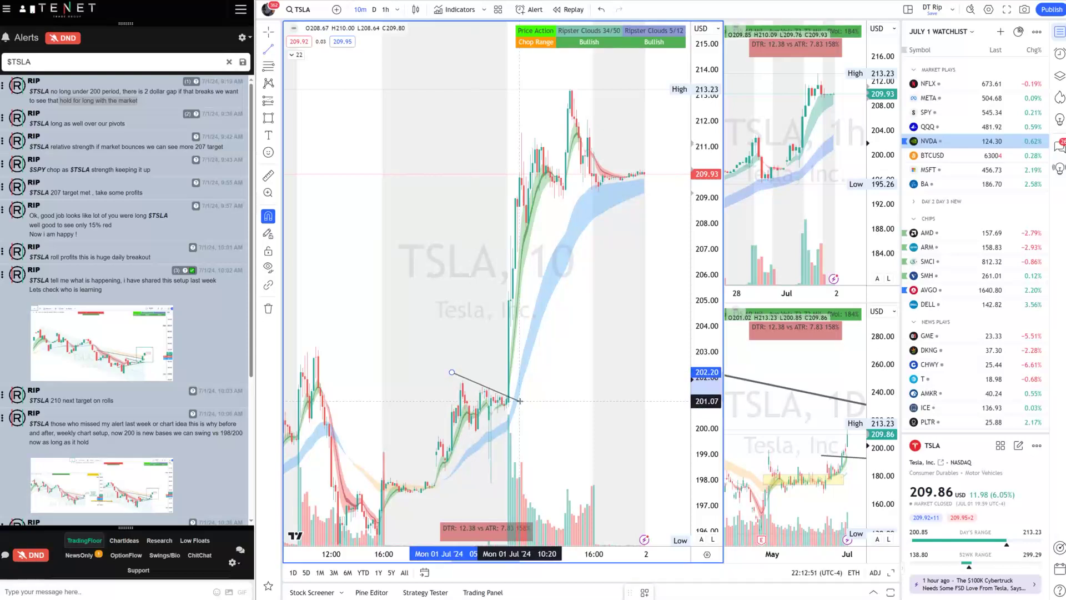
pyautogui.click(309, 345)
pyautogui.click(566, 345)
pyautogui.moveTo(706, 338); pyautogui.dragTo(706, 435)
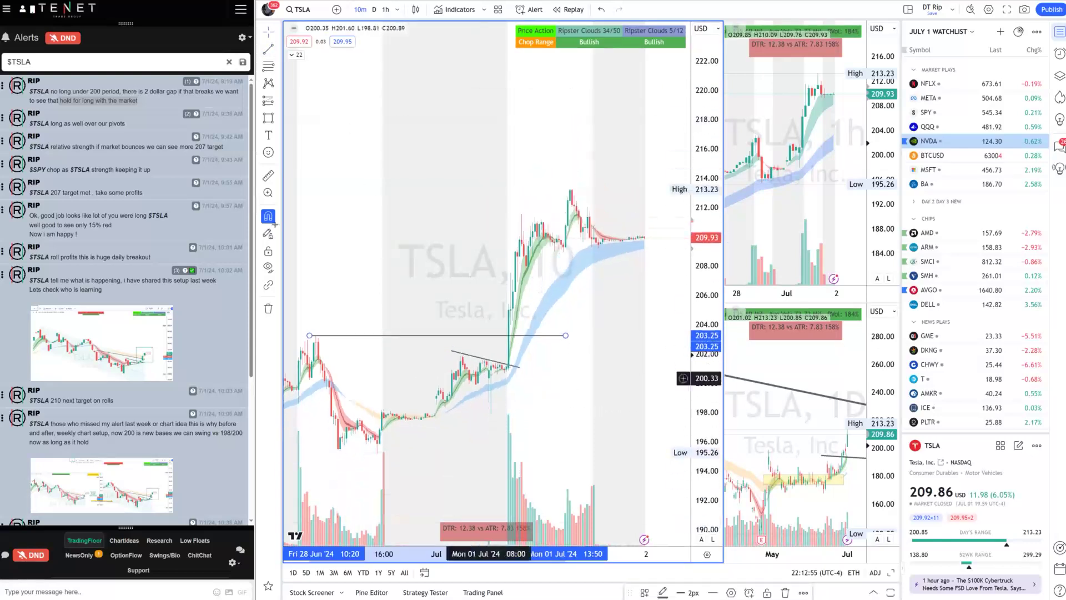
# Step: Highlight the TSLA alerts on going long over pivots, the 207 target, the huge daily breakout, and the 210 and 212 targets
pyautogui.click(157, 319)
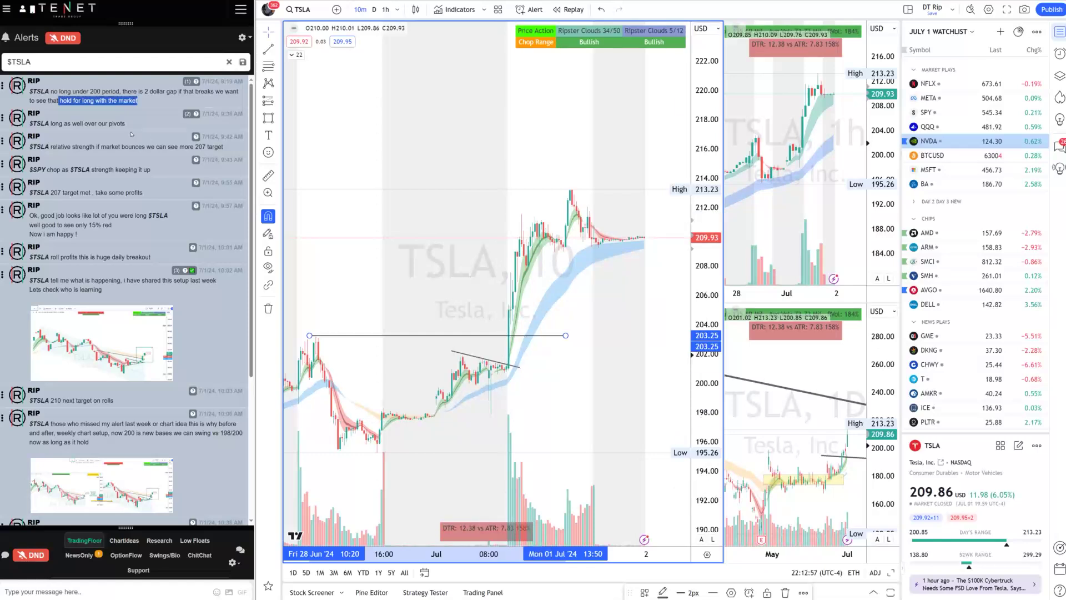
pyautogui.moveTo(133, 134); pyautogui.dragTo(52, 124)
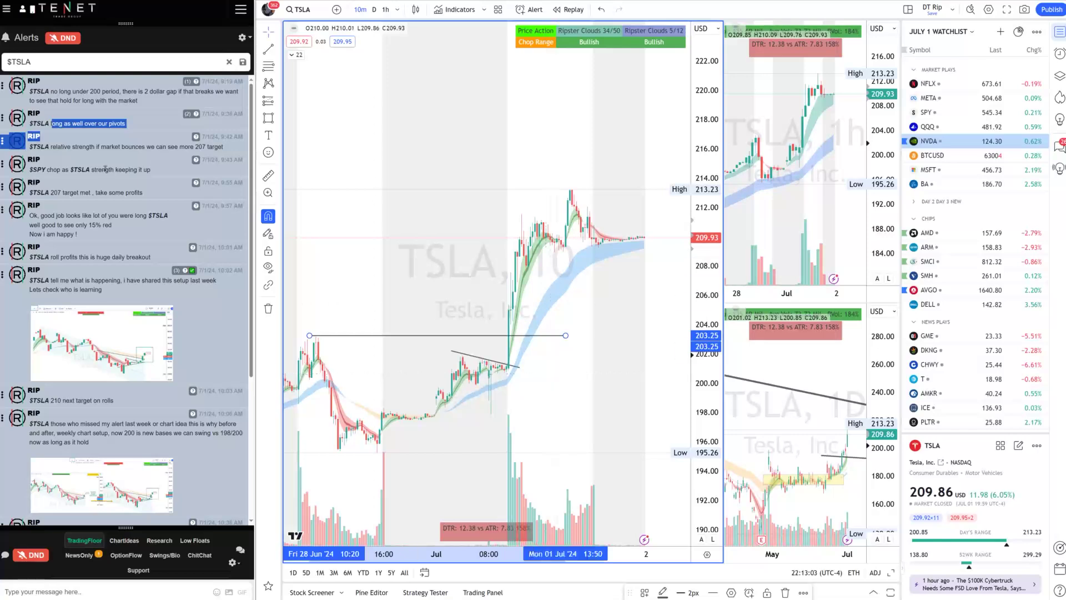
pyautogui.click(165, 170)
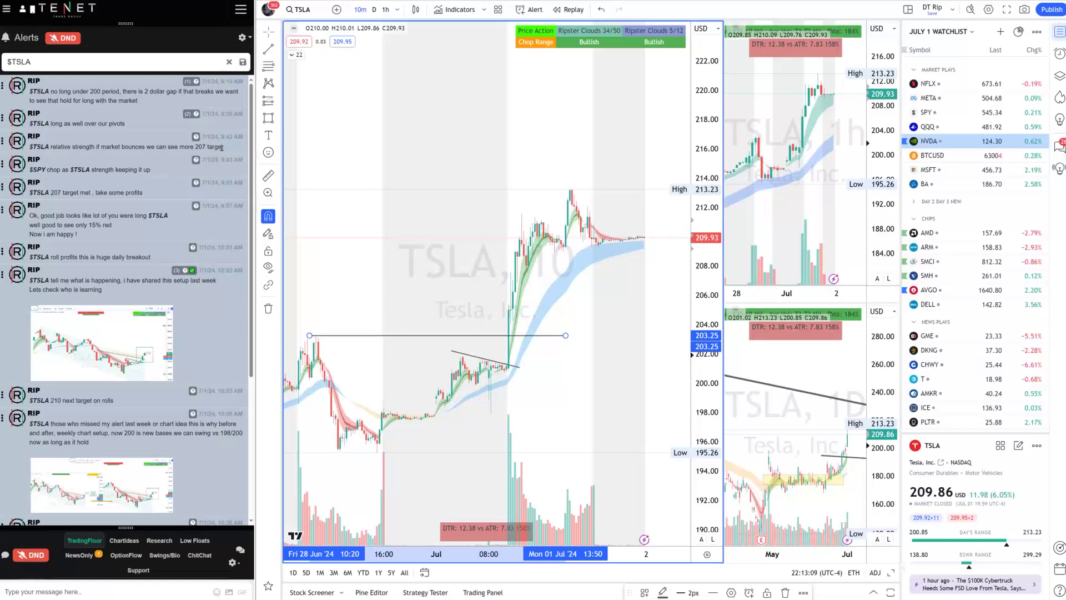
pyautogui.moveTo(221, 147); pyautogui.dragTo(195, 147)
pyautogui.scroll(-1, 112, 300)
pyautogui.moveTo(92, 218); pyautogui.dragTo(151, 219)
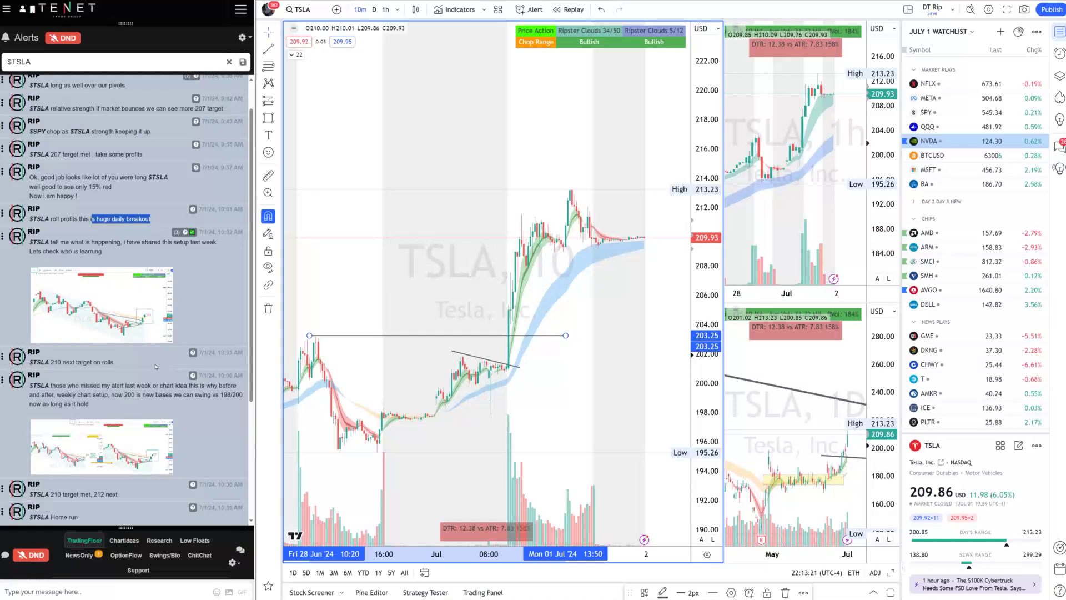
pyautogui.moveTo(131, 371); pyautogui.dragTo(35, 352)
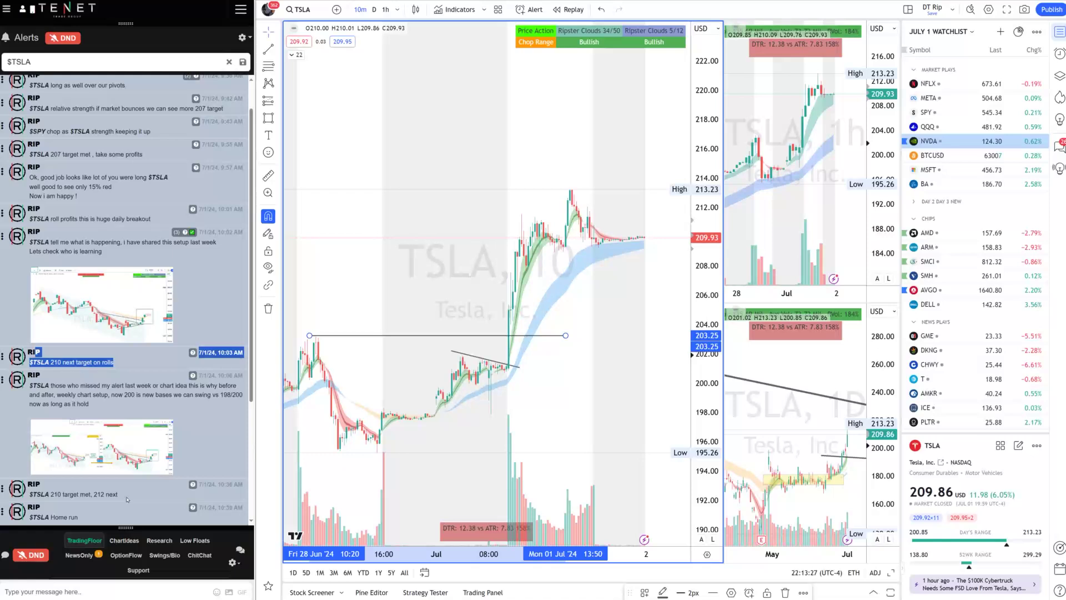
pyautogui.moveTo(118, 495); pyautogui.dragTo(53, 495)
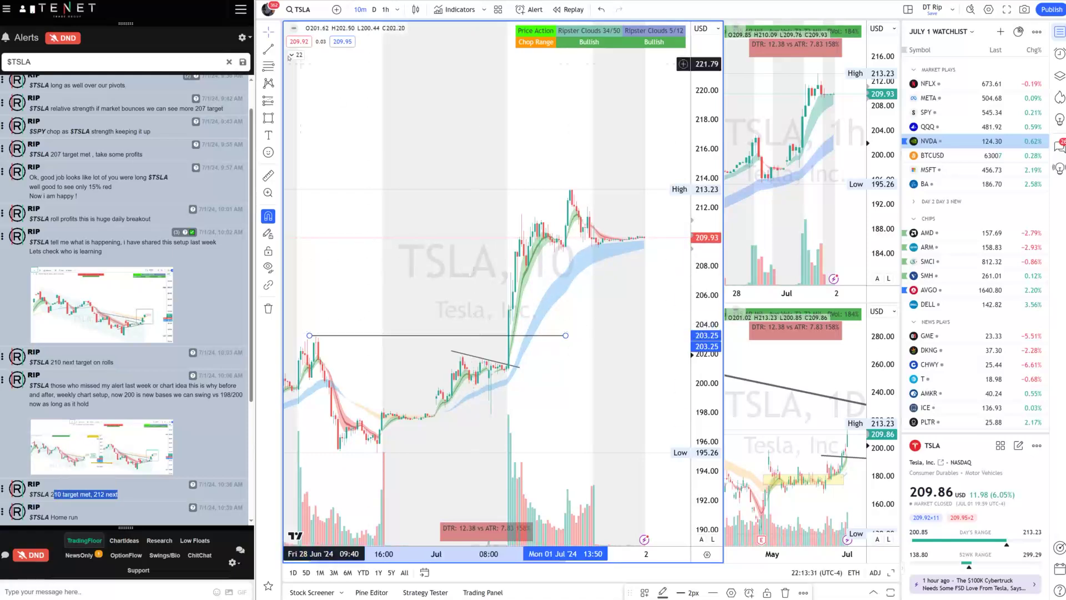
# Step: Draw a descending trend line over the TSLA midday pullback from about 211.81 to 209.56 and shift it slightly upward
pyautogui.click(268, 49)
pyautogui.click(518, 210)
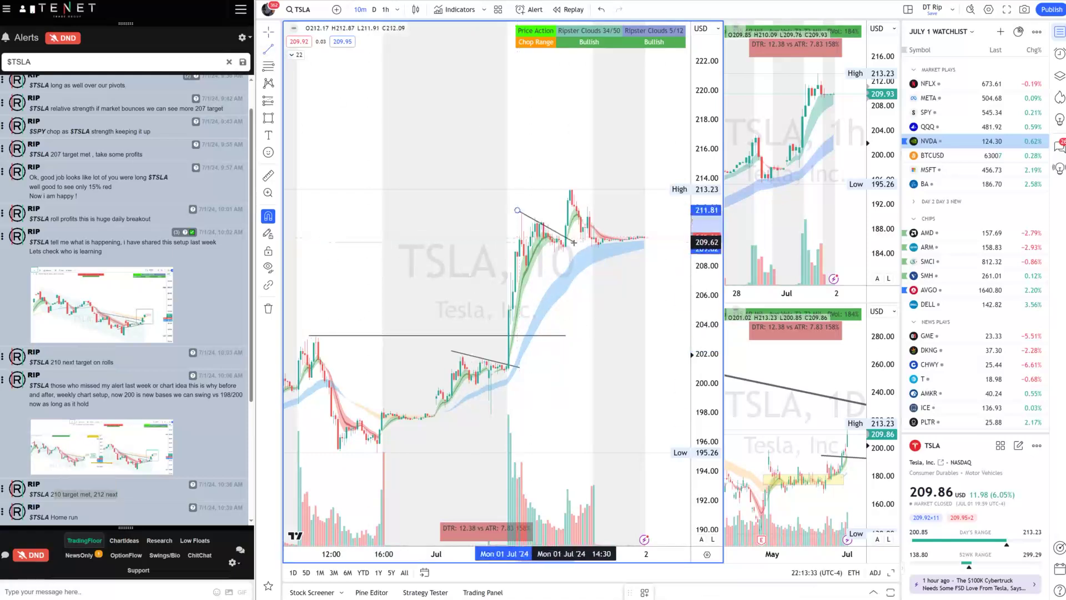
pyautogui.click(572, 243)
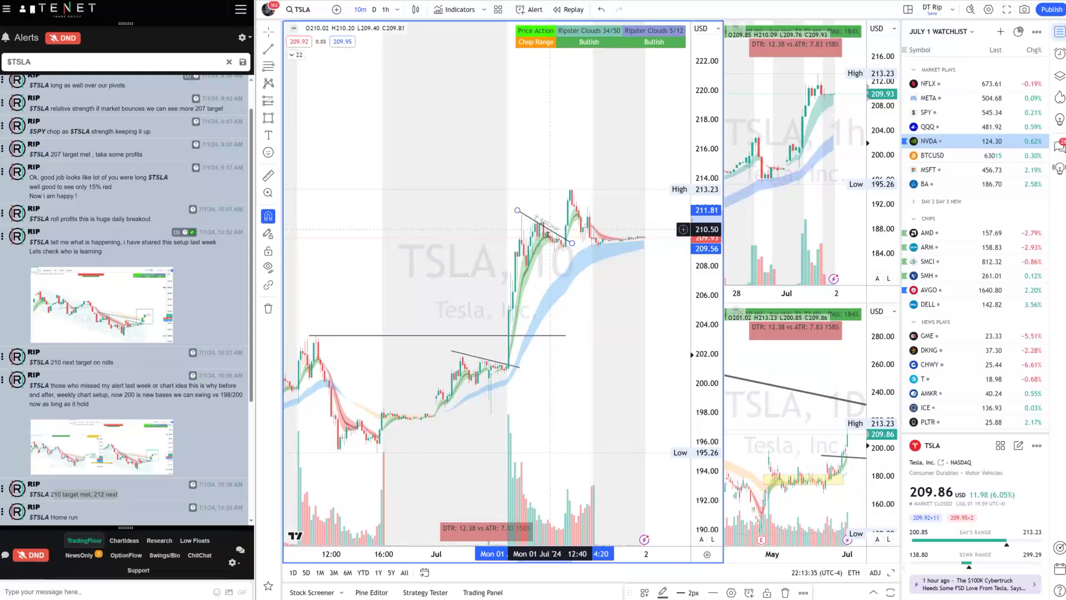
pyautogui.rightClick(550, 229)
pyautogui.press('Escape')
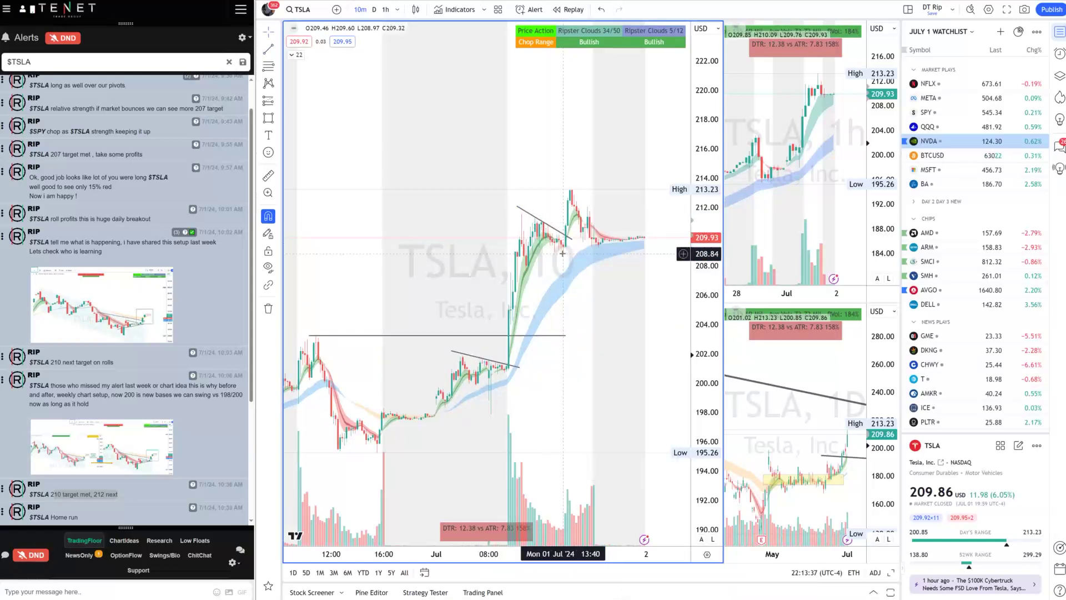
pyautogui.scroll(2, 483, 280)
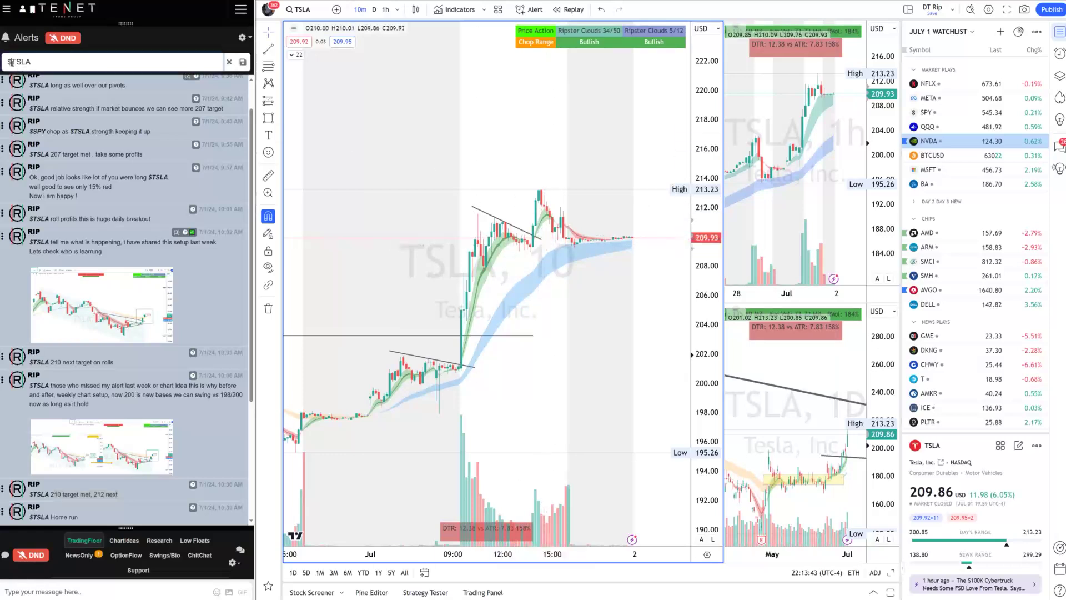
# Step: Filter the alerts by TSLA without the dollar sign and highlight the "Crossing 210.12 reclaimed 5-12s" price alert
pyautogui.click(8, 62)
pyautogui.press('BackSpace')
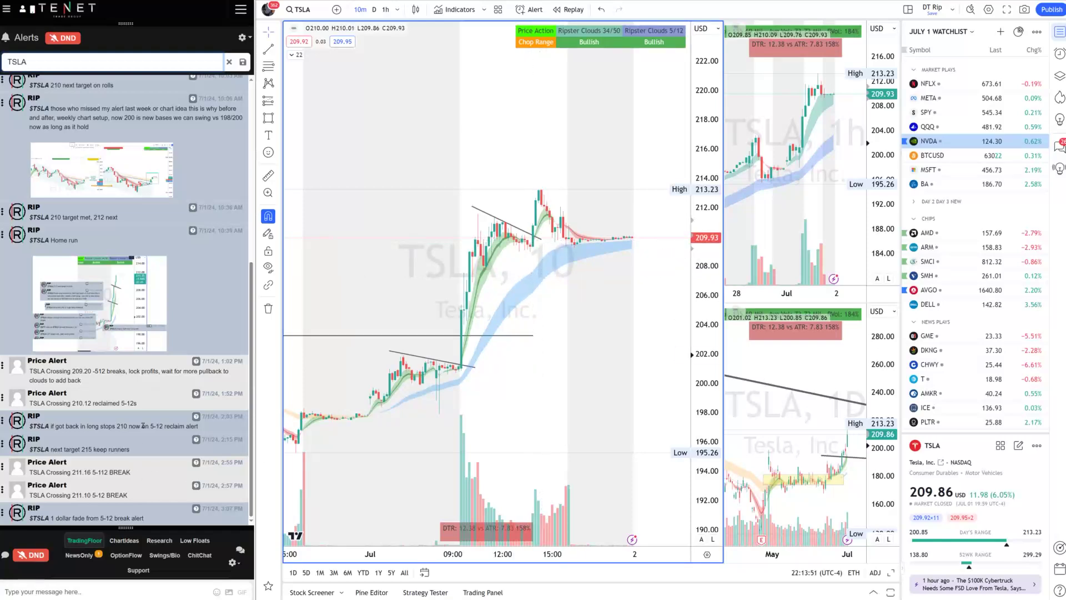
pyautogui.moveTo(154, 404); pyautogui.dragTo(53, 404)
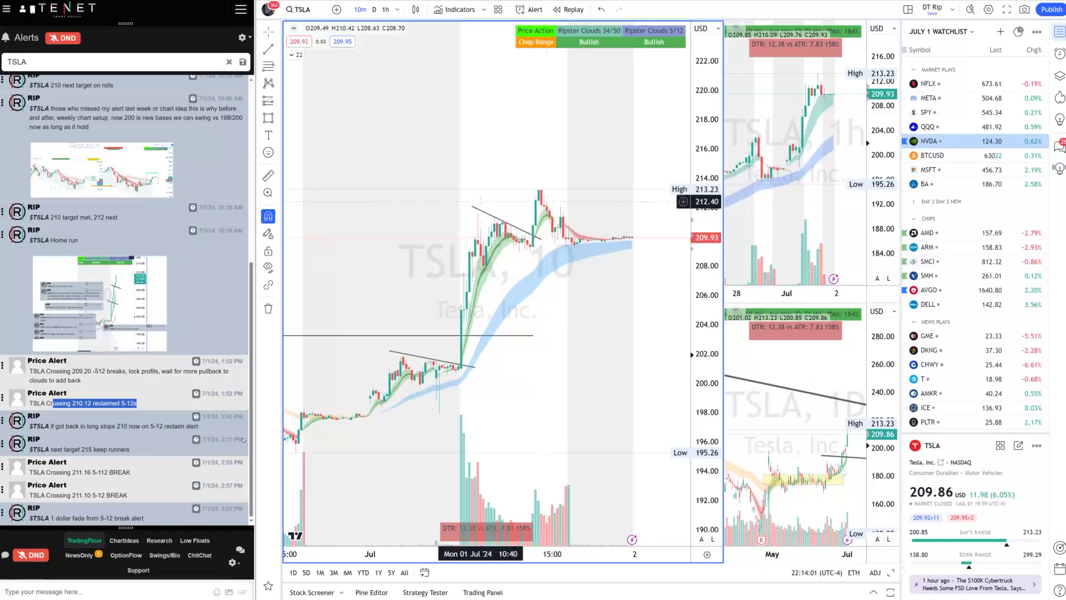
# Step: Widen the hourly and daily TSLA charts, examine the daily breakout, and return the 10-minute chart to its latest bars
pyautogui.scroll(3, 556, 294)
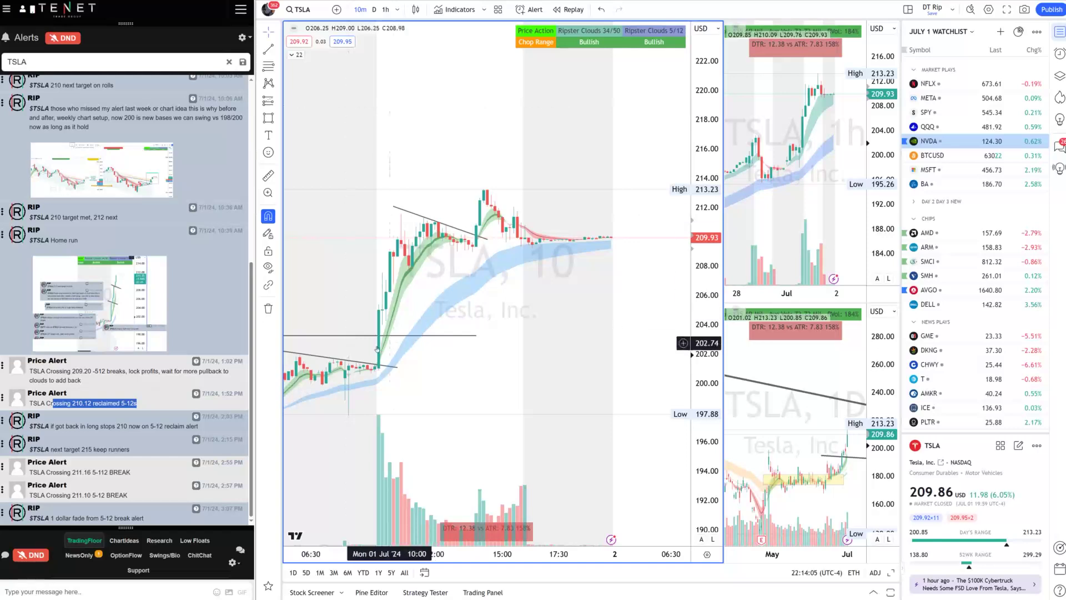
pyautogui.scroll(-2, 647, 200)
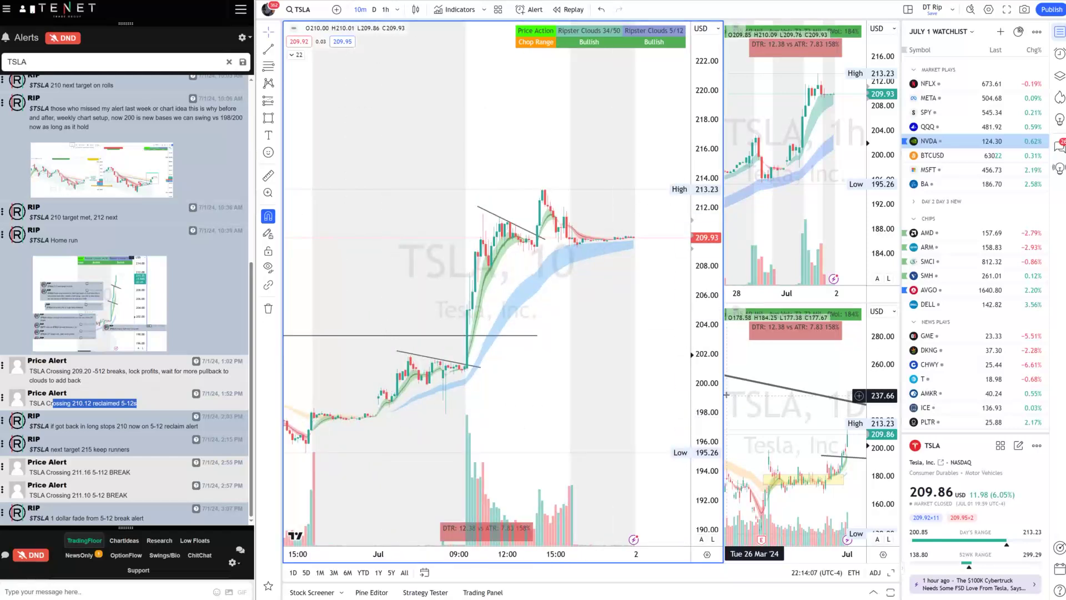
pyautogui.moveTo(724, 311); pyautogui.dragTo(579, 311)
pyautogui.scroll(3, 758, 429)
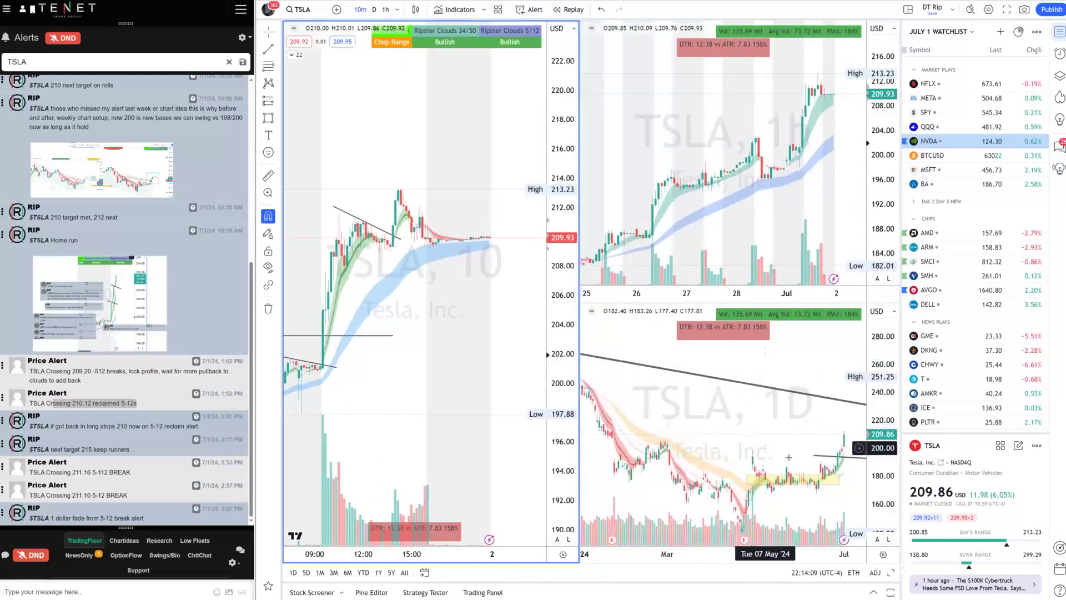
pyautogui.click(724, 427)
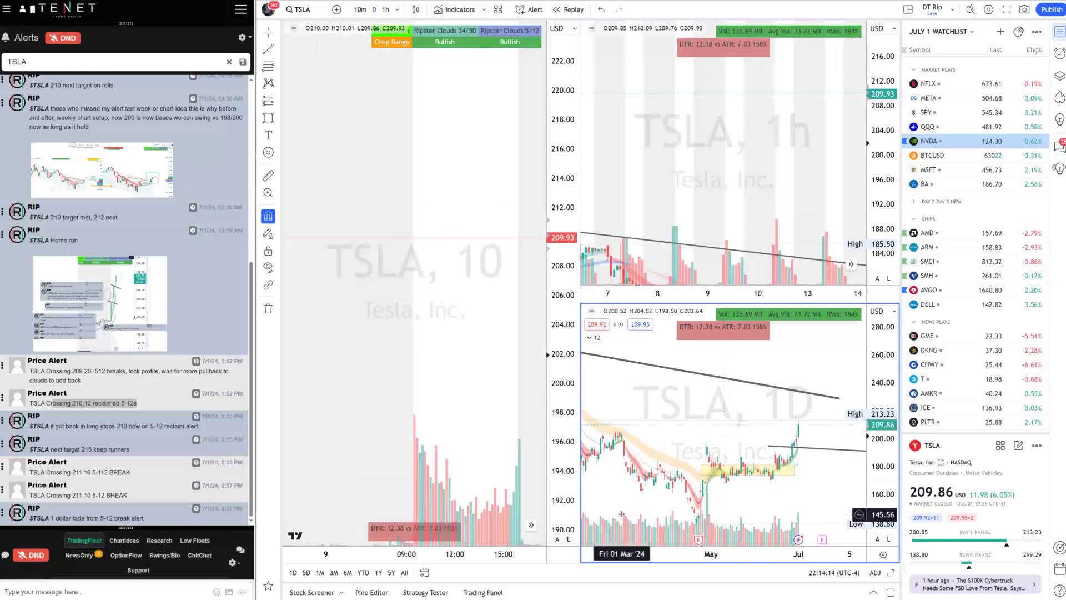
pyautogui.click(531, 524)
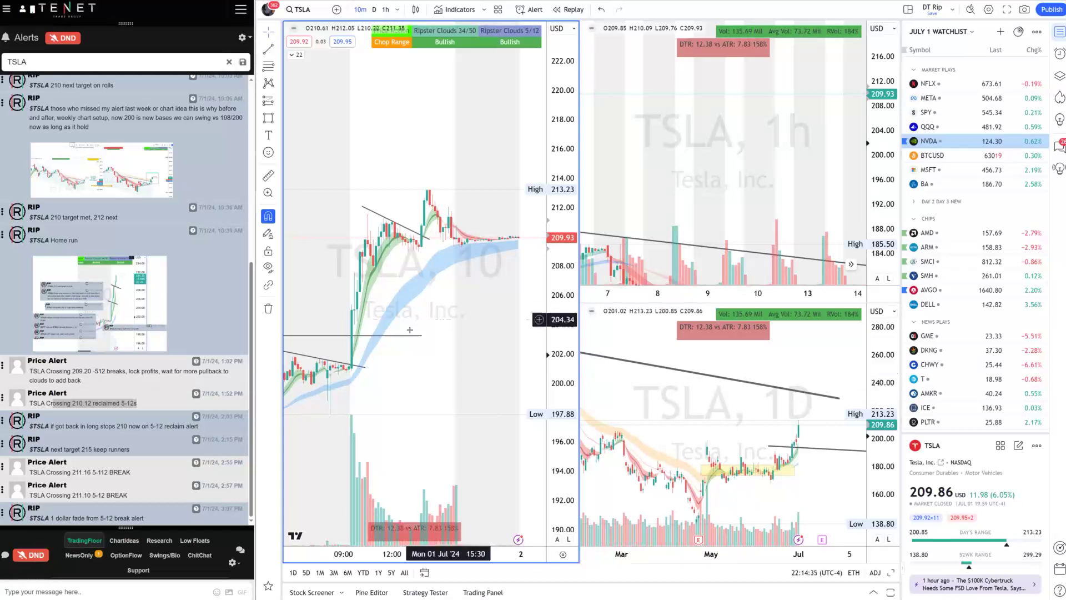
pyautogui.scroll(-1, 377, 356)
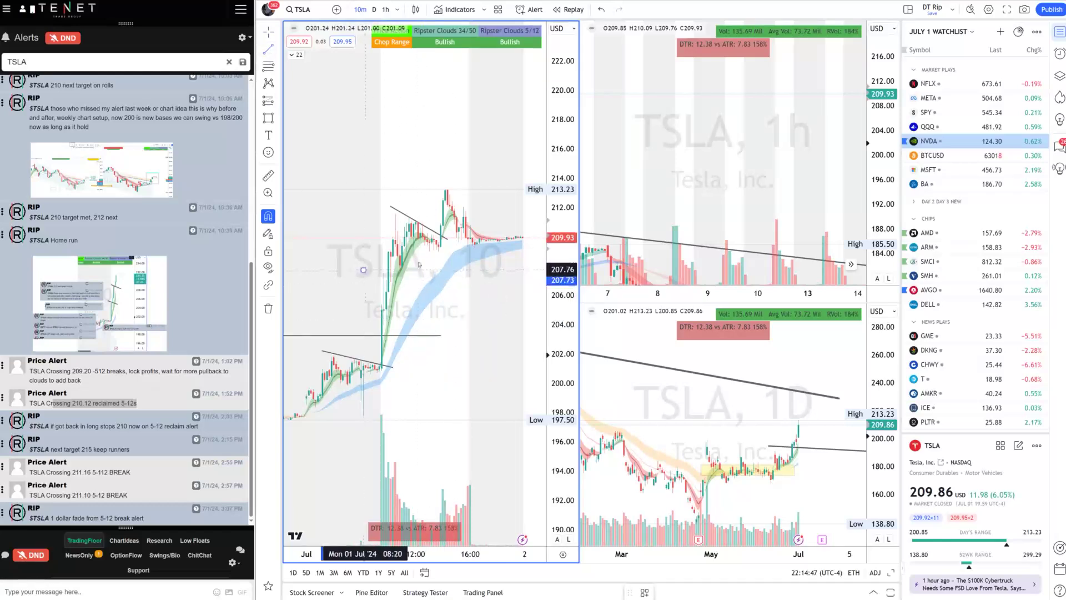
# Step: Draw a rising trend line from about 207.76 to 210.00 under the TSLA 10-minute afternoon price action
pyautogui.click(363, 270)
pyautogui.click(507, 237)
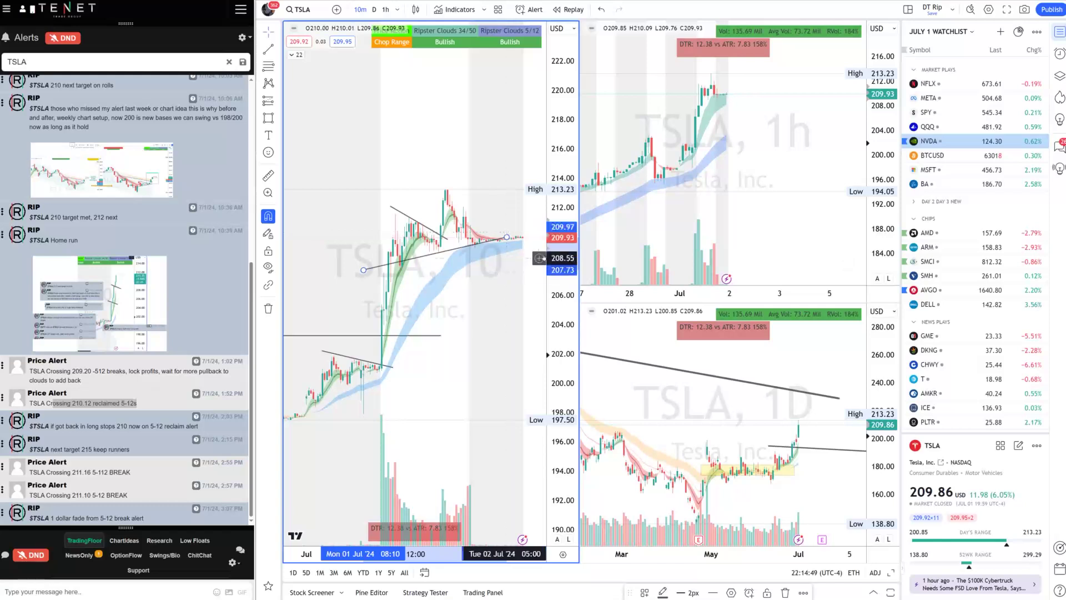
pyautogui.moveTo(463, 251); pyautogui.dragTo(472, 250)
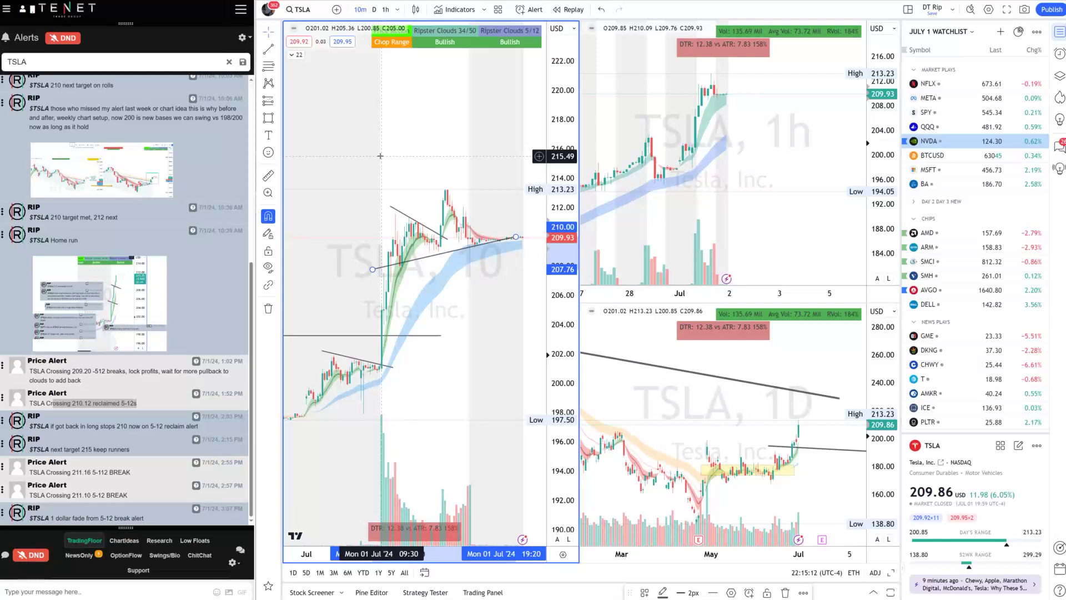
# Step: Filter the alerts by $TSLA and highlight the first alert about no long under the 200 period and the 2 dollar gap
pyautogui.scroll(10, 161, 446)
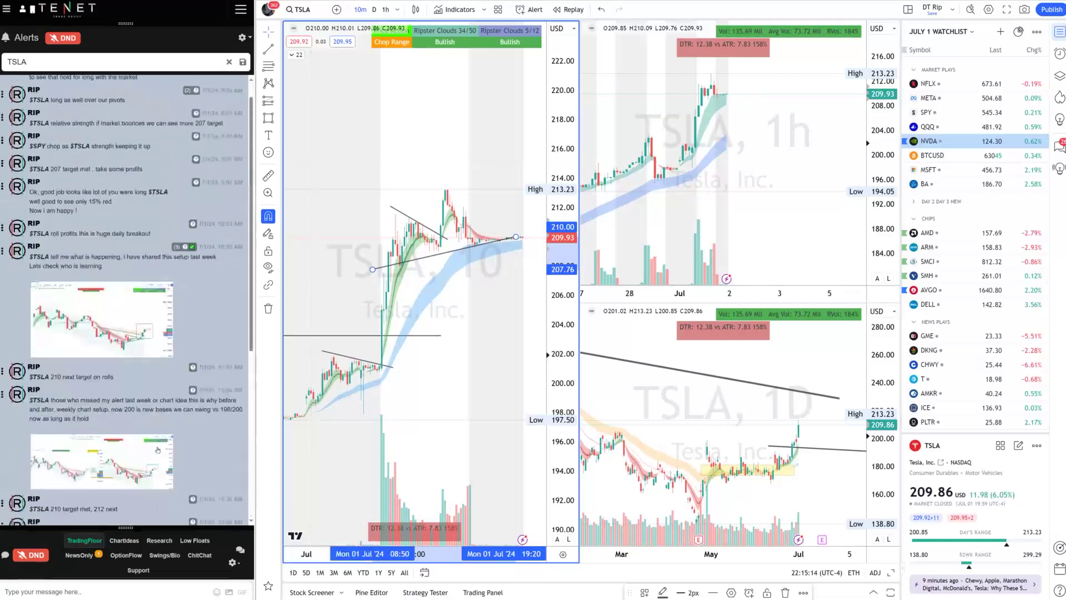
pyautogui.scroll(-3, 161, 446)
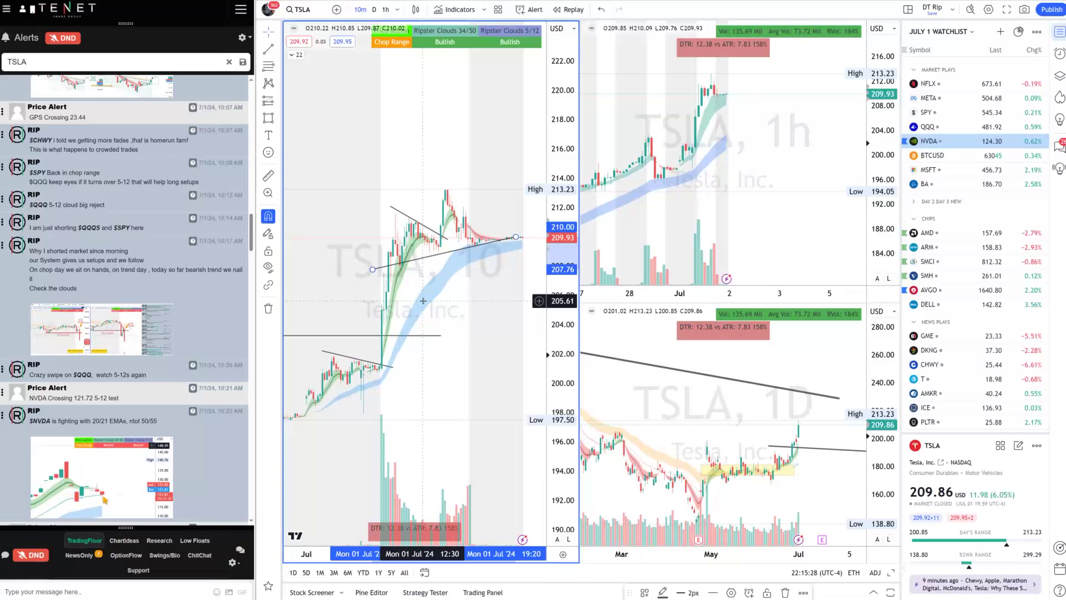
pyautogui.click(5, 61)
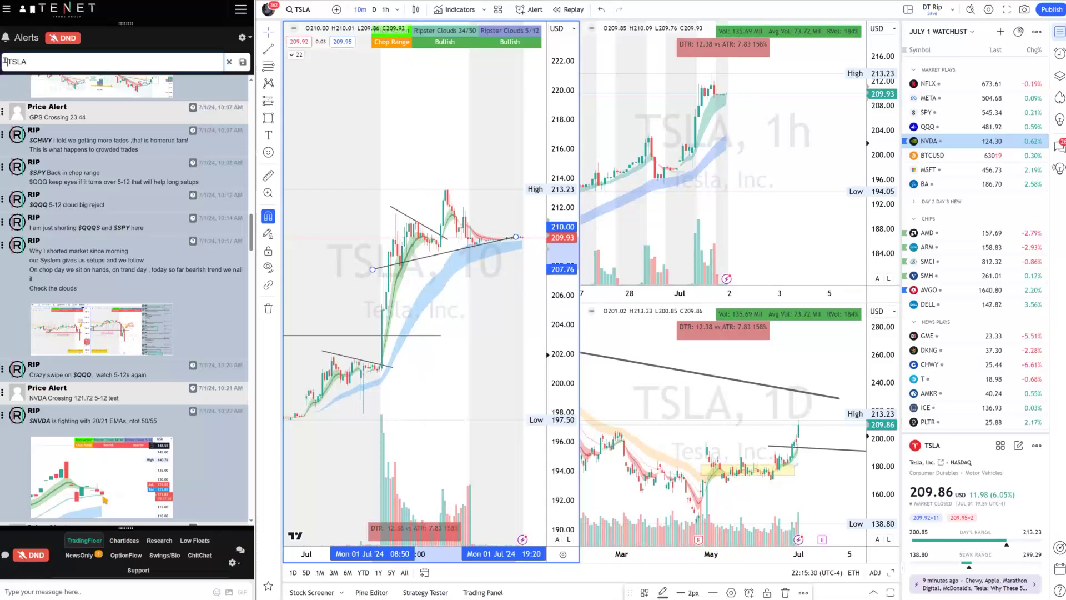
pyautogui.write('$')
pyautogui.scroll(4, 211, 262)
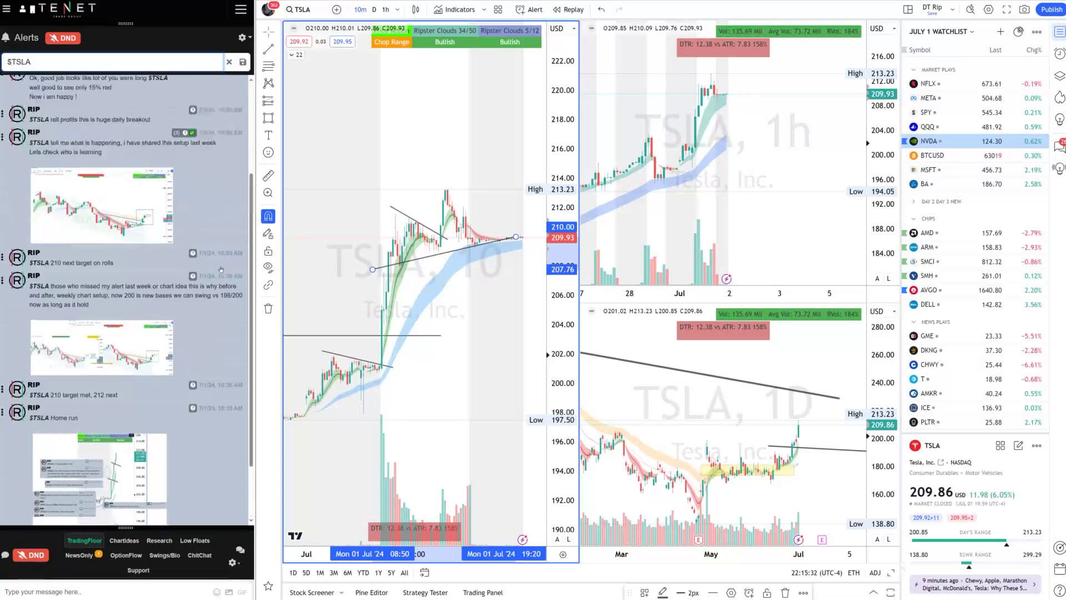
pyautogui.moveTo(137, 100); pyautogui.dragTo(53, 91)
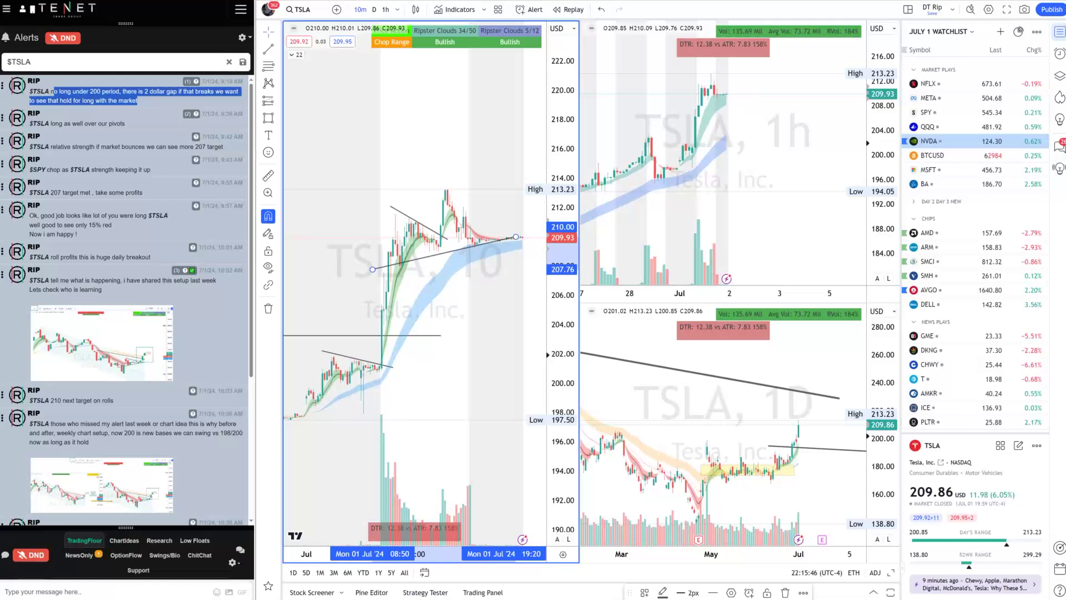
# Step: Load RIVN in the chart layout and widen its 10-minute chart
pyautogui.click(302, 10)
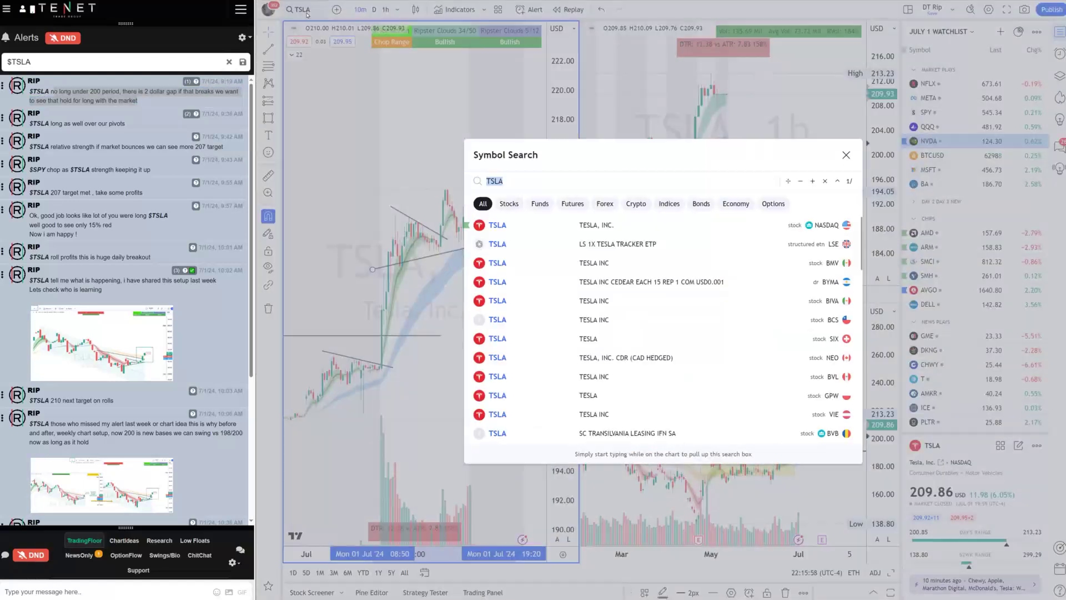
pyautogui.write('RIVN')
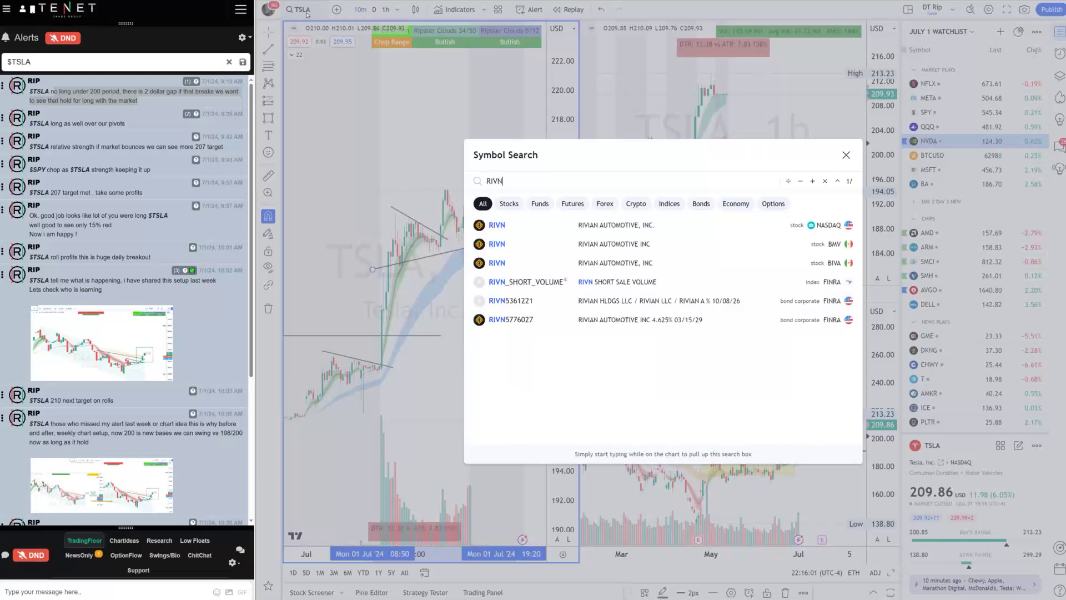
pyautogui.press('Return')
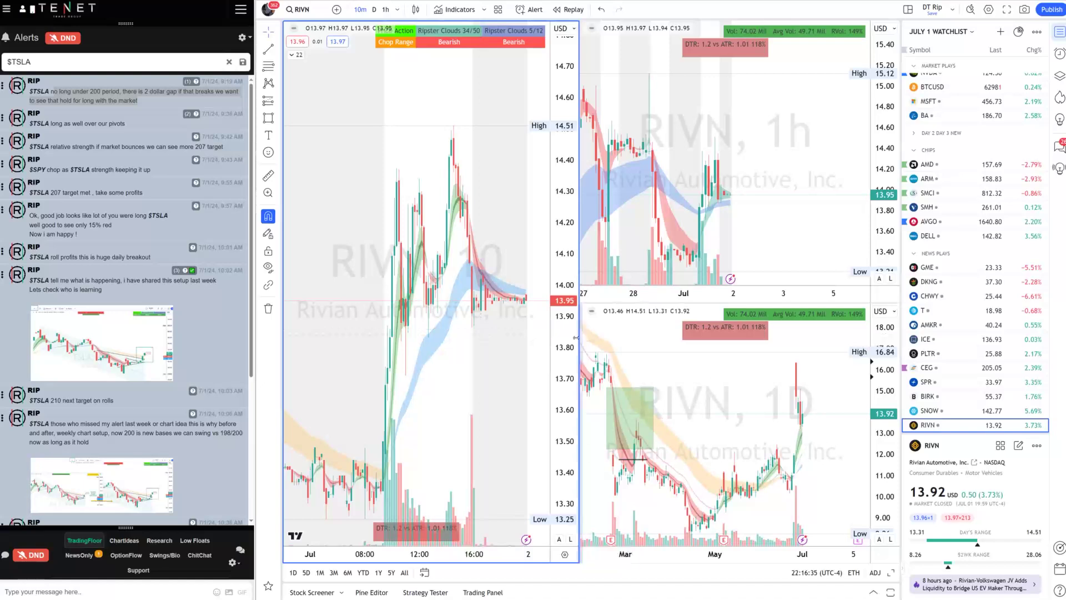
pyautogui.moveTo(579, 338); pyautogui.dragTo(651, 343)
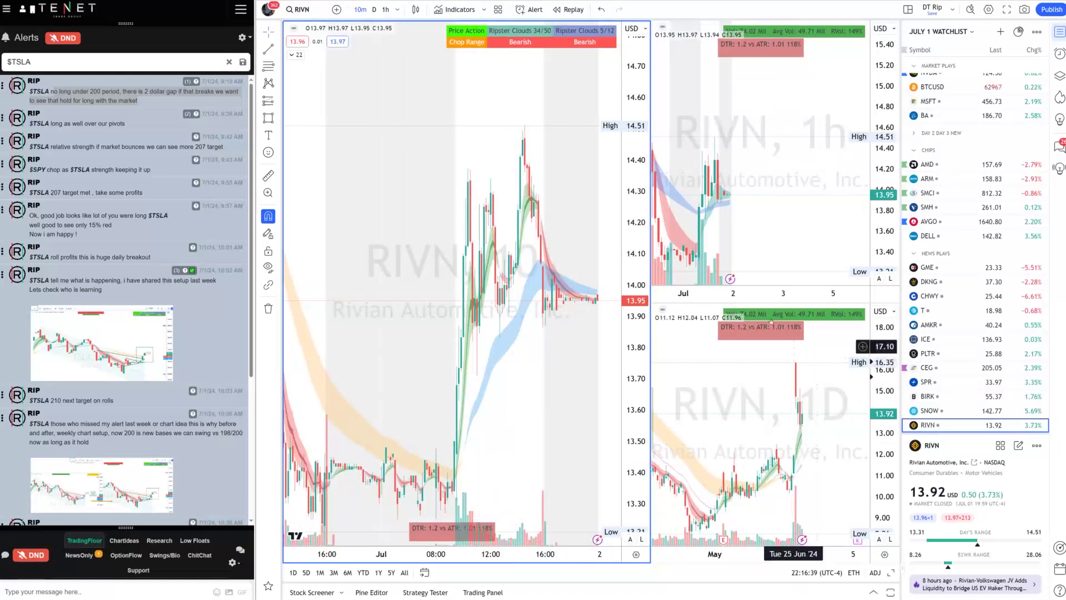
# Step: Compress the RIVN 10-minute price scale and frame the June 28 drop together with the July 1 session
pyautogui.scroll(-5, 452, 250)
pyautogui.moveTo(646, 353); pyautogui.dragTo(646, 379)
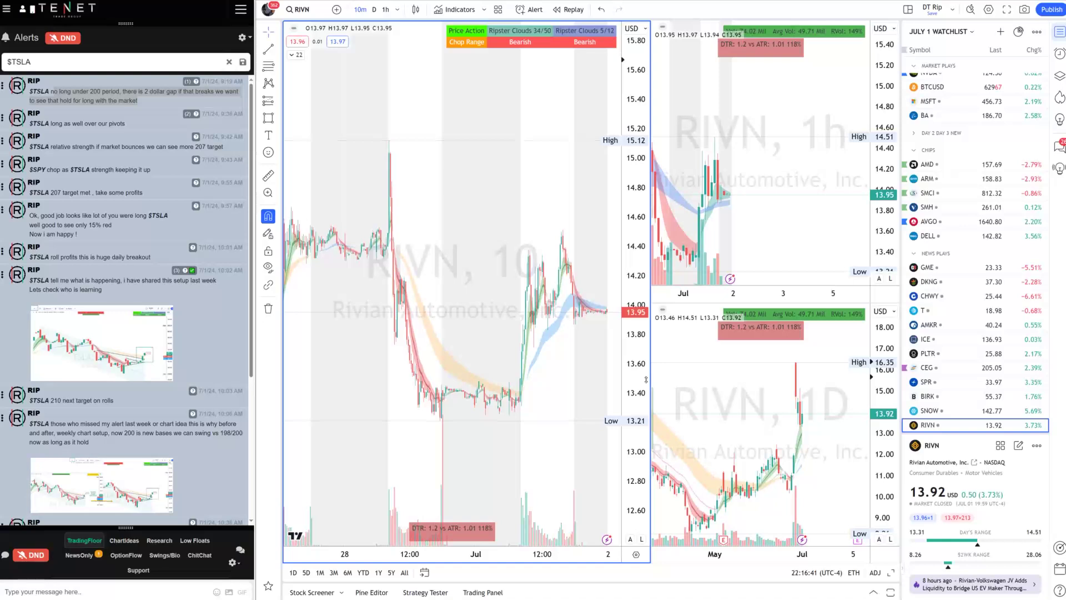
pyautogui.scroll(-4, 564, 385)
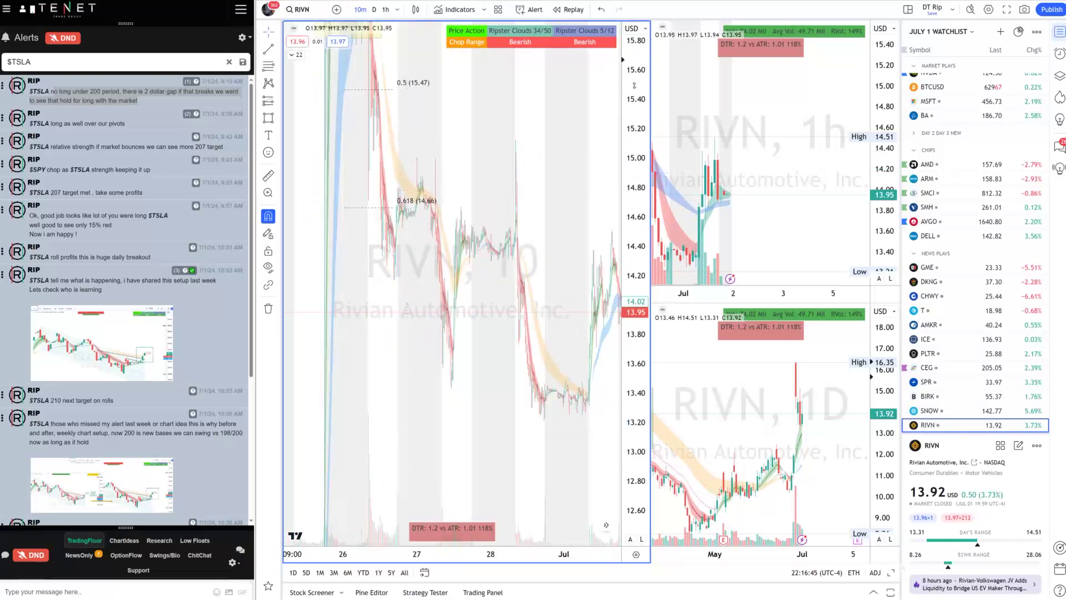
pyautogui.moveTo(636, 130); pyautogui.dragTo(635, 416)
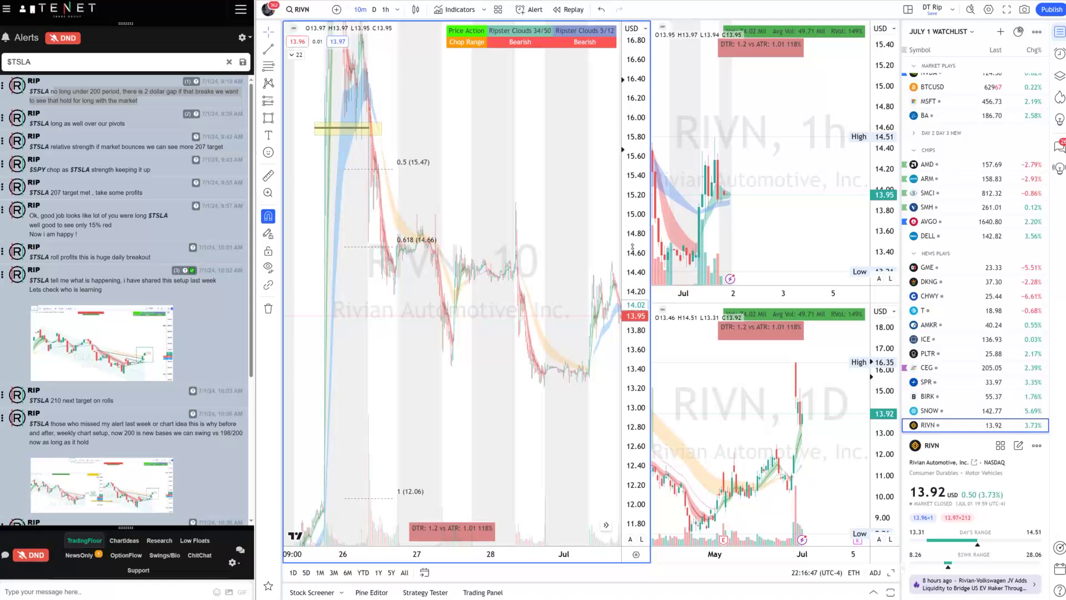
pyautogui.scroll(4, 582, 438)
pyautogui.moveTo(582, 437); pyautogui.dragTo(511, 422)
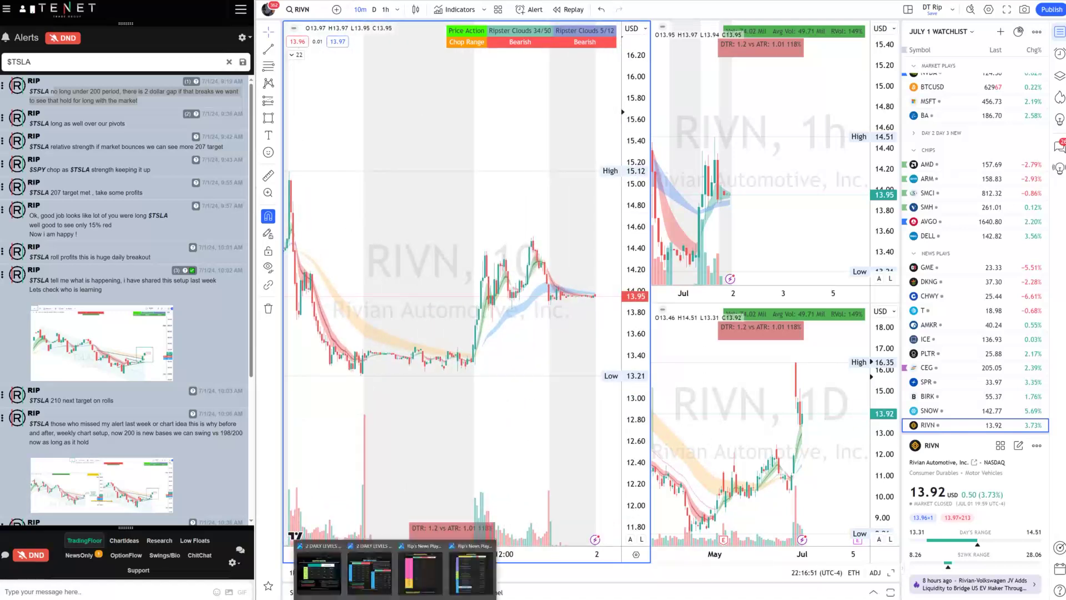
# Step: Check the RIVN row on Rip's News Plays sheet and draw a horizontal line at 13.49 over the RIVN premarket base
pyautogui.click(472, 577)
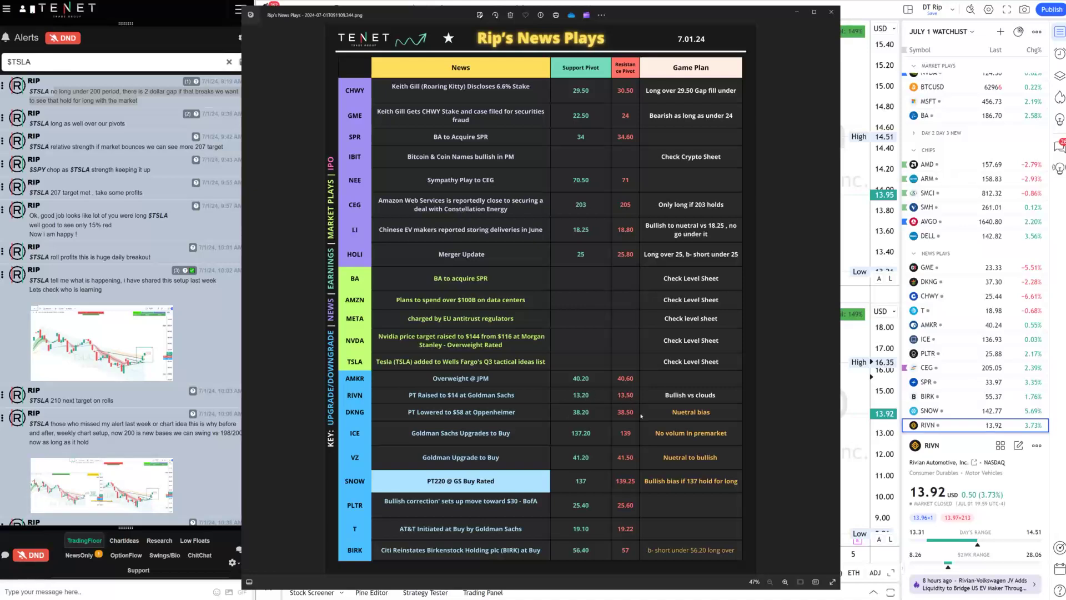
pyautogui.click(797, 12)
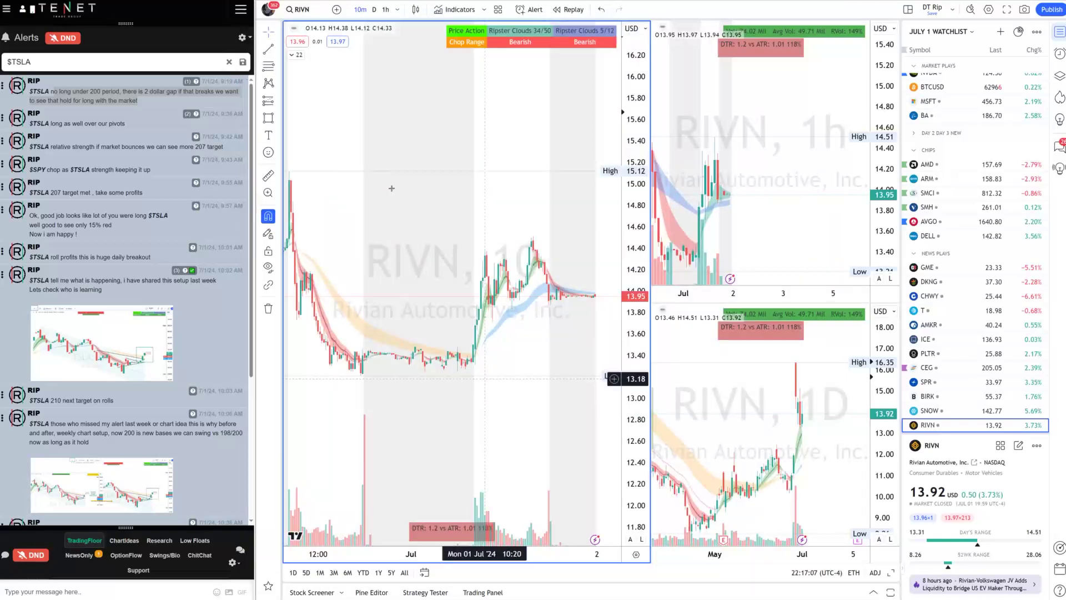
pyautogui.click(268, 48)
pyautogui.click(335, 345)
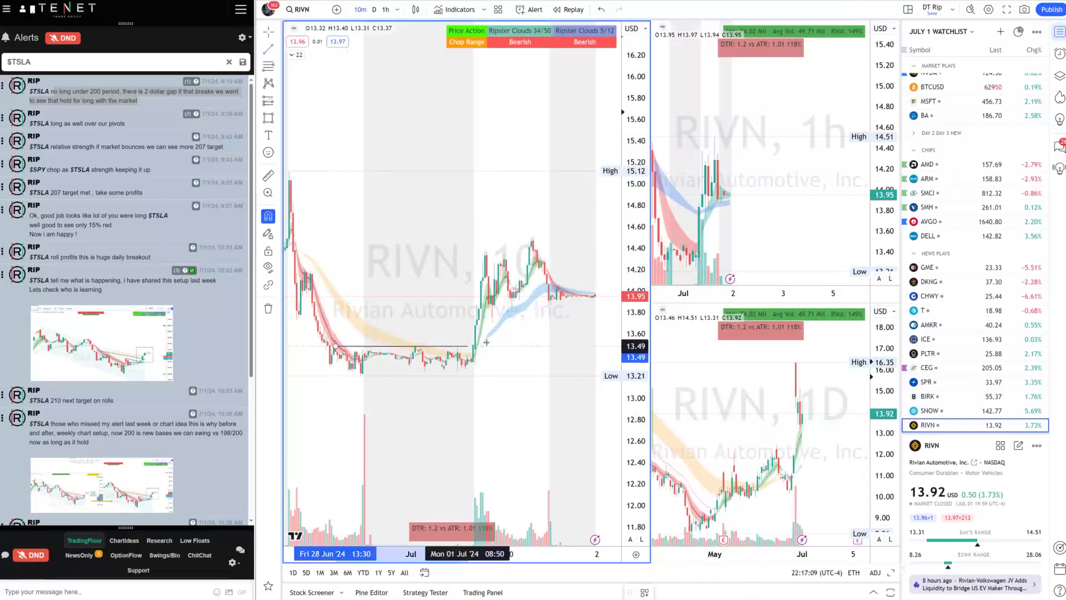
pyautogui.click(487, 346)
# Step: Draw a yellow rectangle over the RIVN premarket base from about 13.41 down to 13.21
pyautogui.click(268, 118)
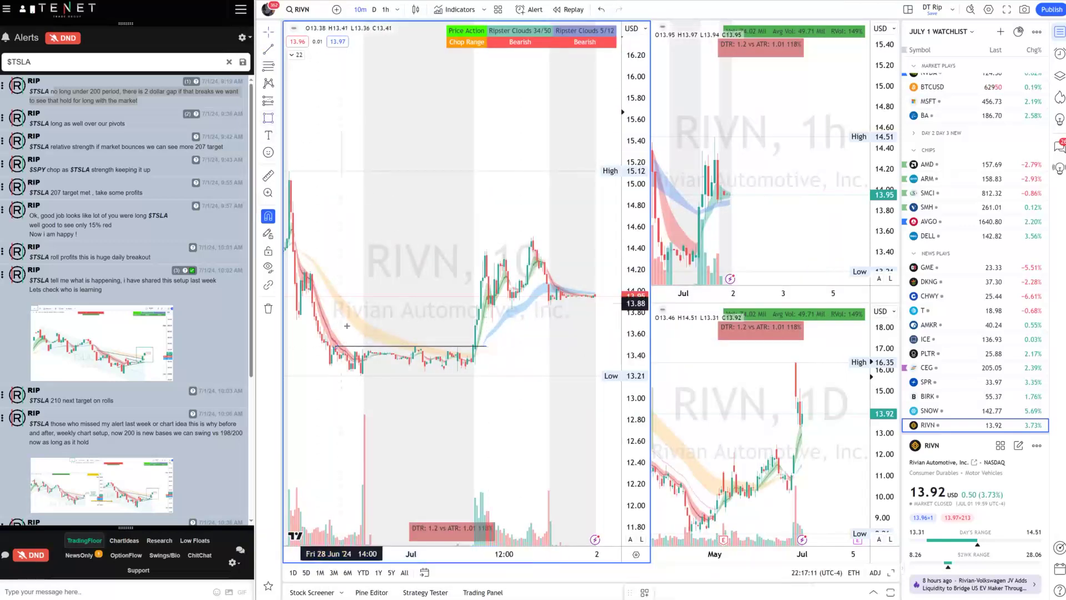
pyautogui.hotkey('alt', 'shift', 'r')
pyautogui.click(347, 354)
pyautogui.click(502, 375)
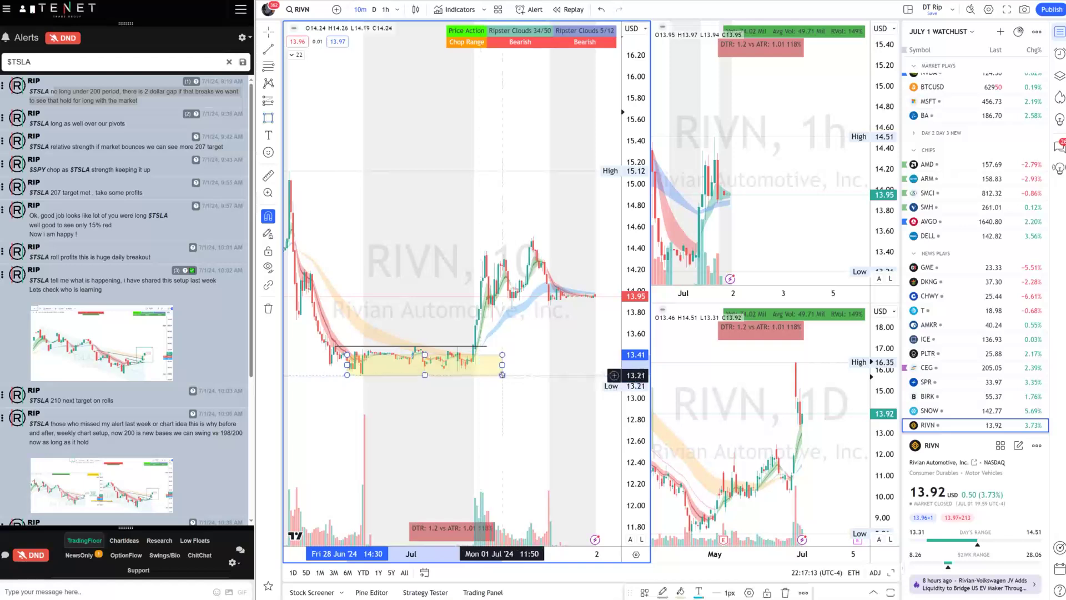
pyautogui.rightClick(502, 374)
pyautogui.click(535, 591)
pyautogui.press('Escape')
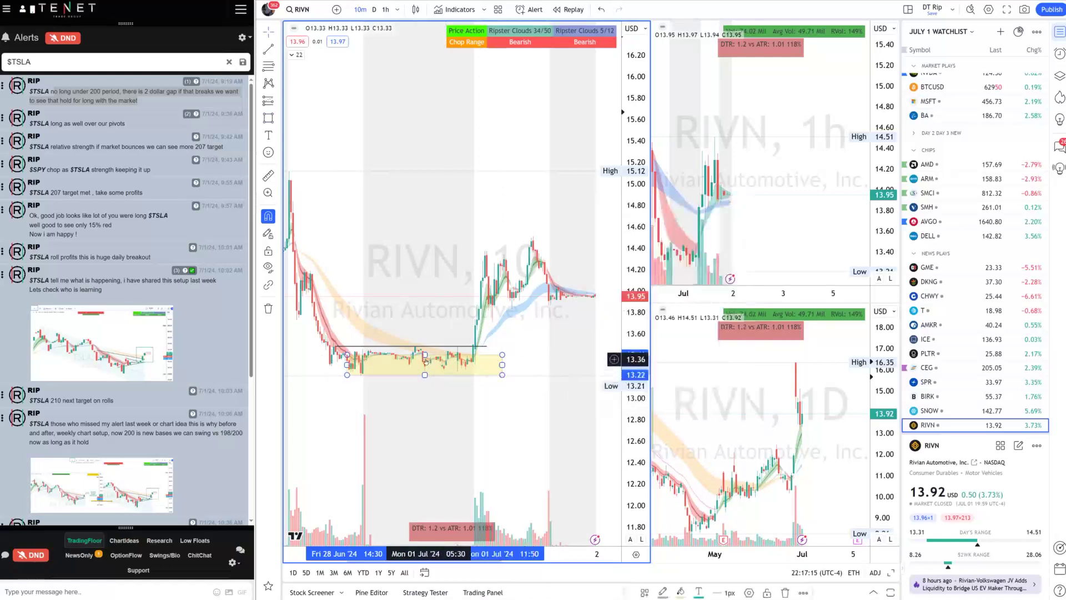
# Step: Raise the yellow rectangle's upper edge to the 13.49 line and align its right edge with the line's end
pyautogui.moveTo(425, 354)
pyautogui.mouseDown()
pyautogui.moveTo(436, 331)
pyautogui.moveTo(437, 351)
pyautogui.mouseUp()
pyautogui.moveTo(503, 351); pyautogui.dragTo(486, 347)
pyautogui.click(440, 378)
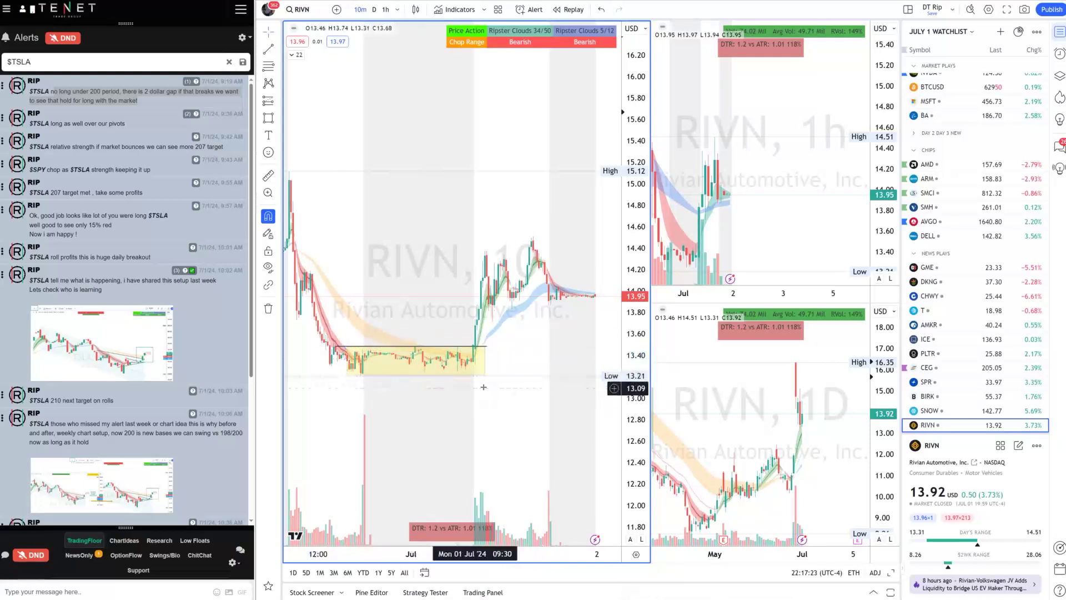
# Step: Filter the alerts by $RIVN and highlight all the RIVN alerts, from the confirmed long to the 14.50 target
pyautogui.moveTo(35, 63); pyautogui.dragTo(4, 62)
pyautogui.write('$riv')
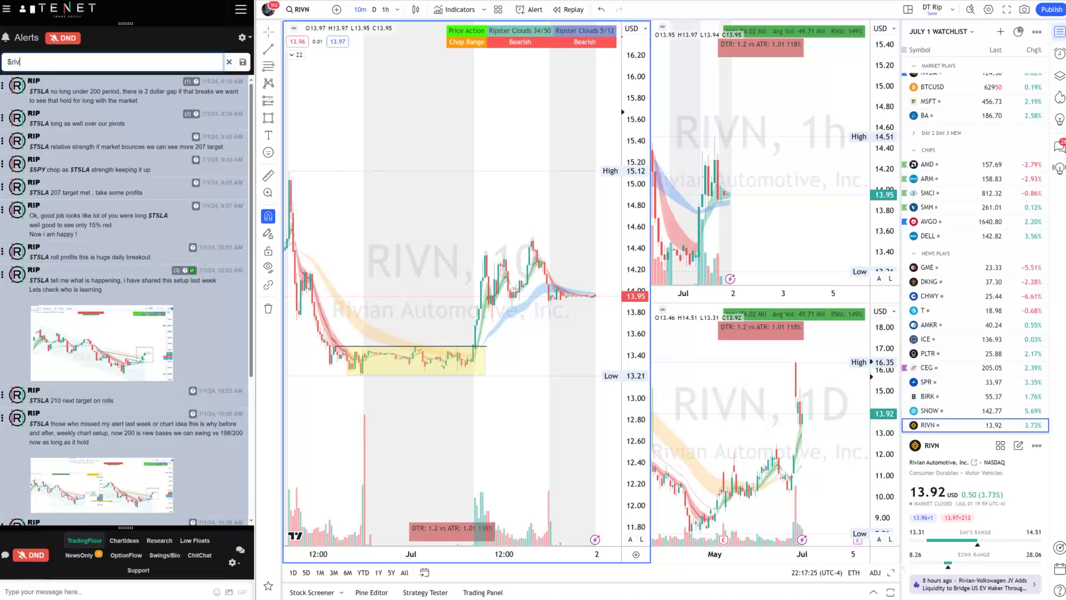
pyautogui.write('N')
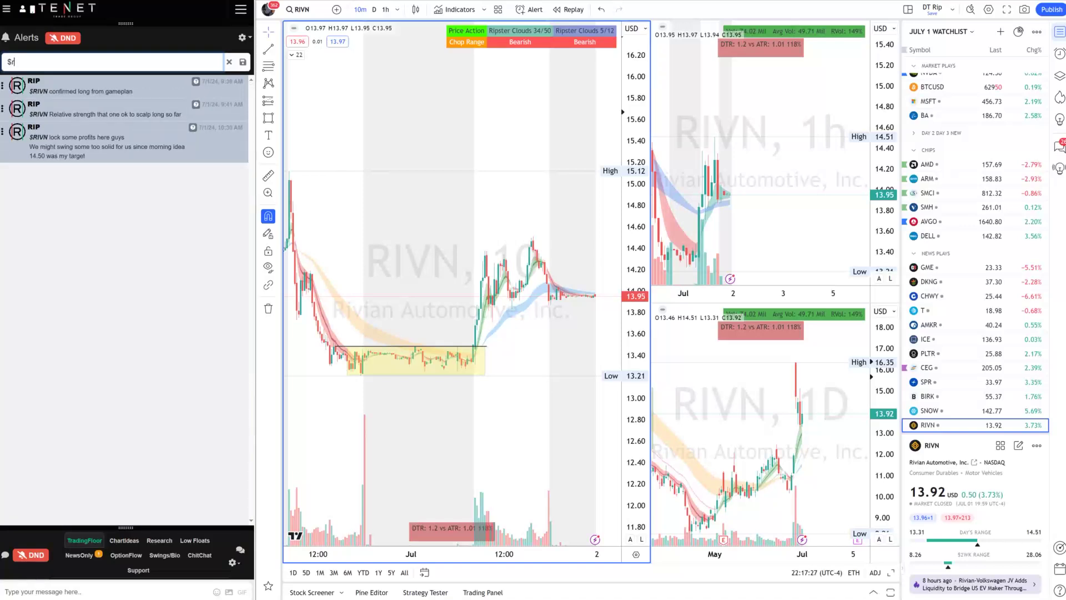
pyautogui.press('BackSpace')
pyautogui.write('RIVN')
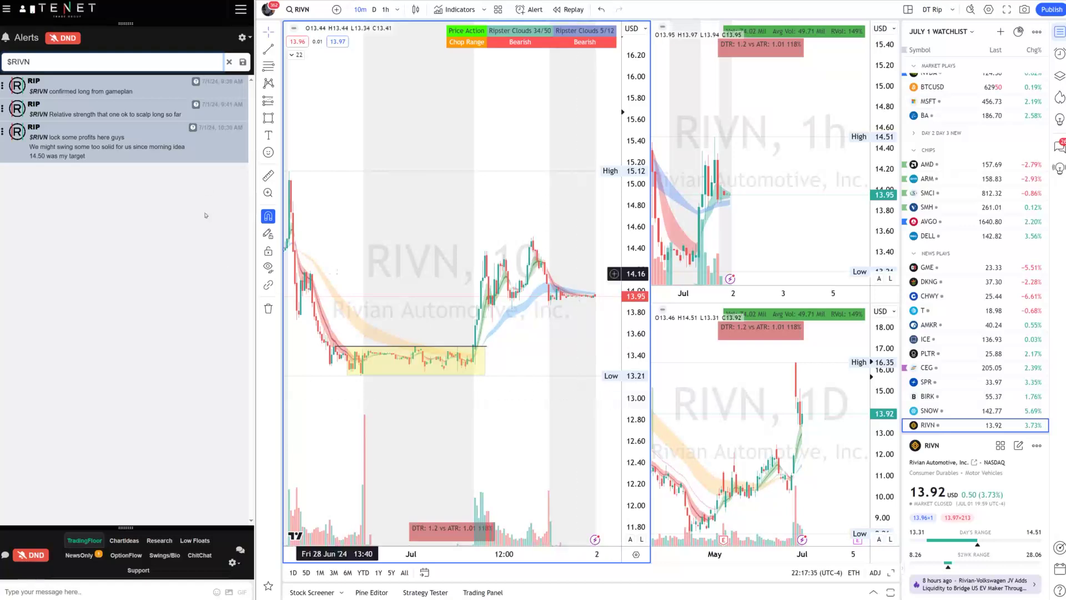
pyautogui.moveTo(206, 215); pyautogui.dragTo(28, 82)
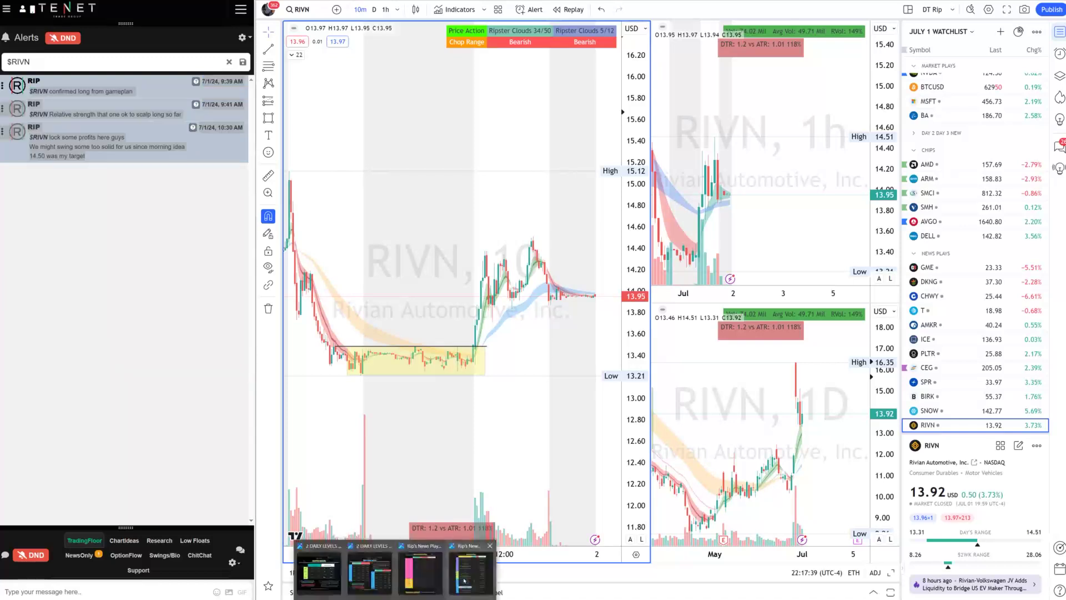
# Step: Reopen Rip's News Plays sheet for 7.01.24 to review the remaining plays
pyautogui.click(465, 576)
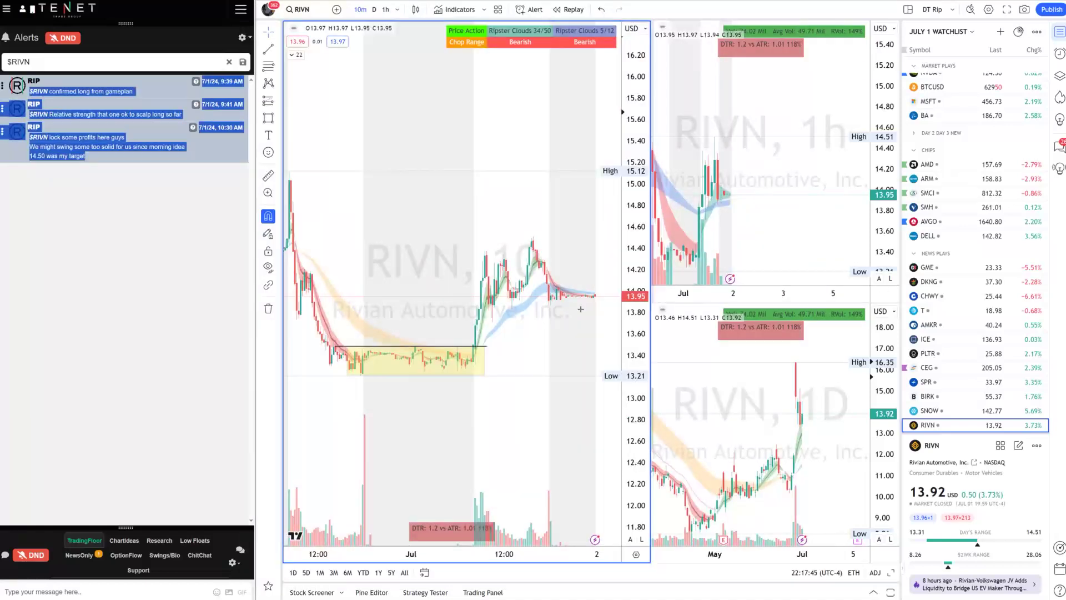
# Step: Put away the news plays sheet and switch to the four-chart grid layout to look over NVDA, QQQ and SPY
pyautogui.click(798, 14)
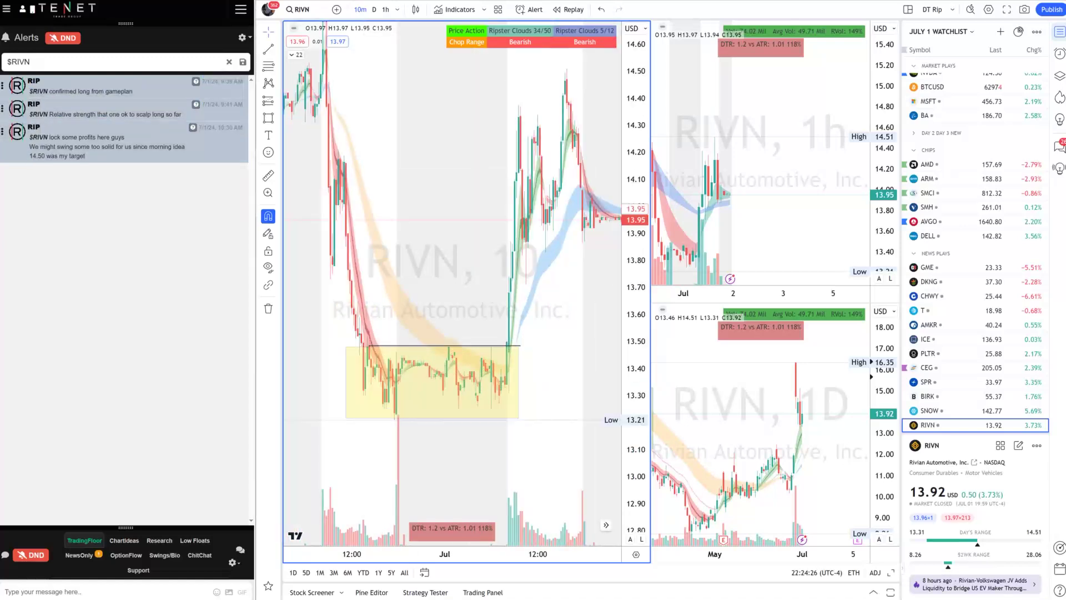
pyautogui.hotkey('ctrl', 'Tab')
pyautogui.click(301, 10)
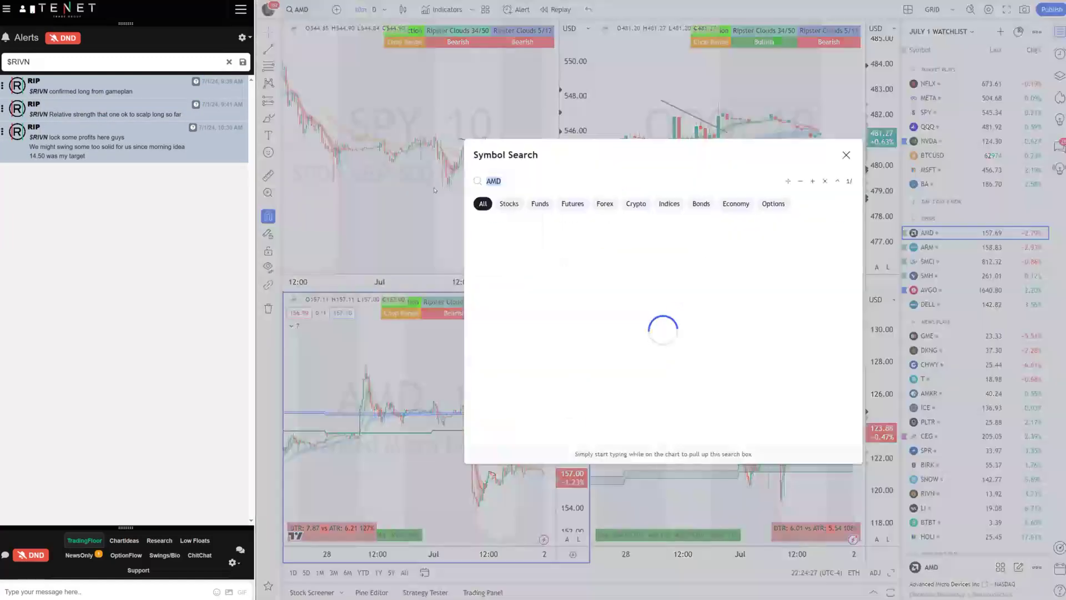
pyautogui.click(435, 190)
pyautogui.click(651, 331)
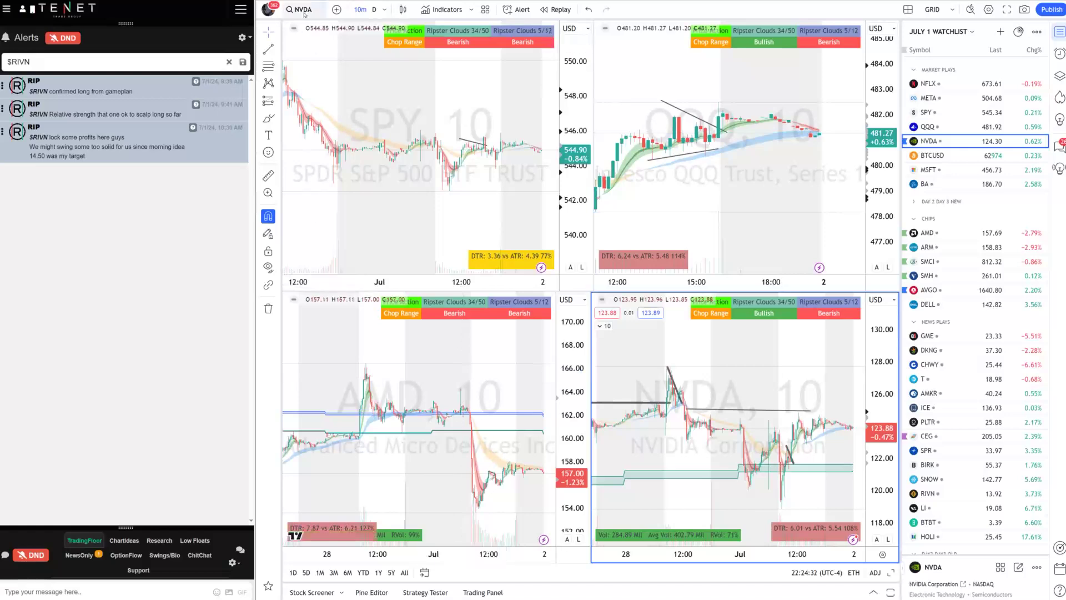
pyautogui.scroll(-2, 795, 187)
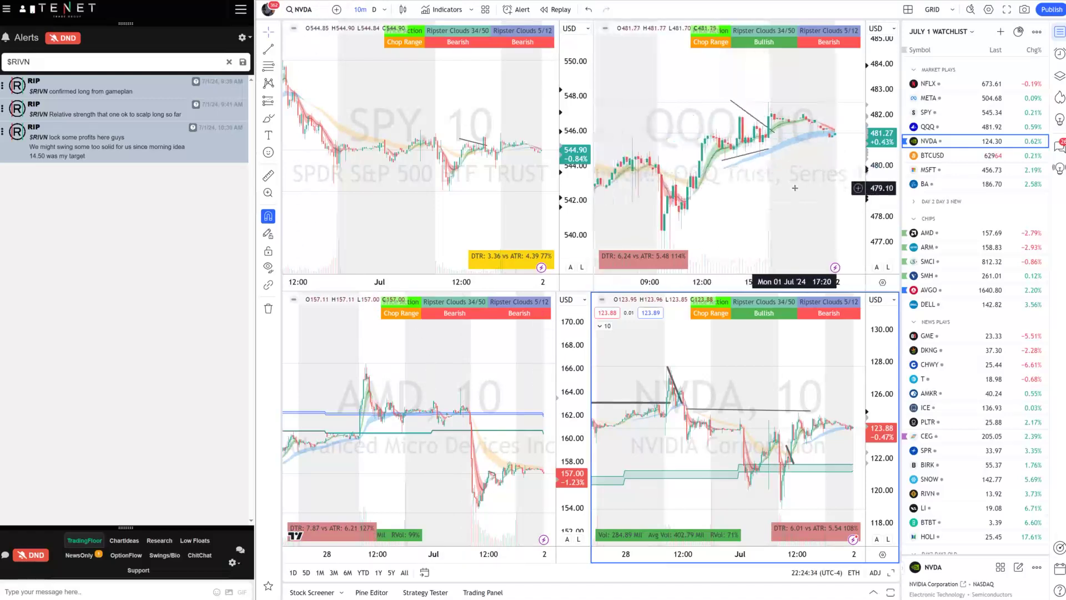
pyautogui.scroll(-1, 795, 188)
pyautogui.click(795, 188)
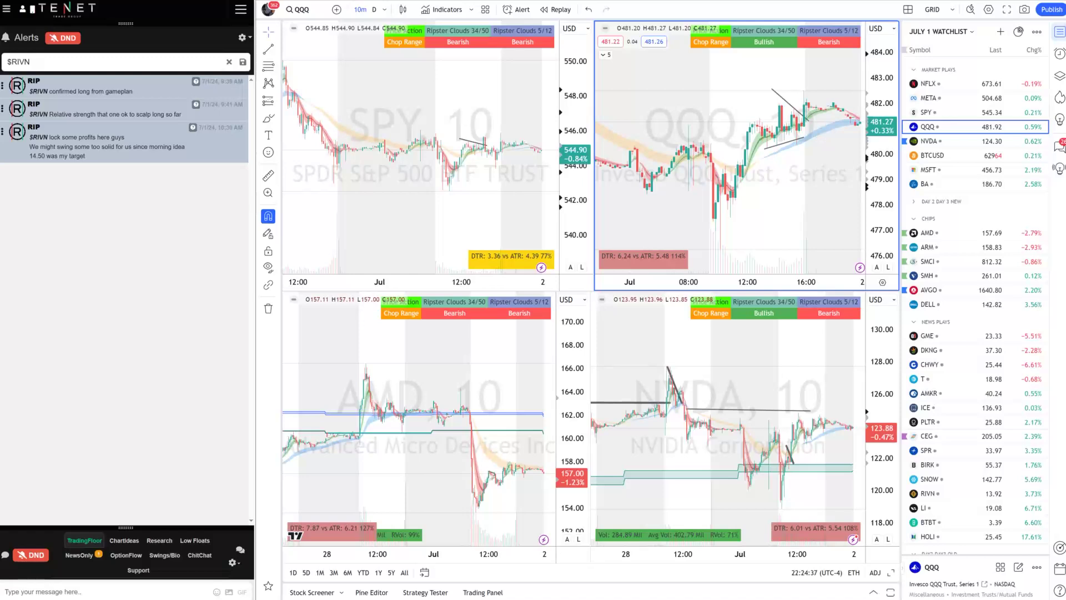
pyautogui.click(516, 86)
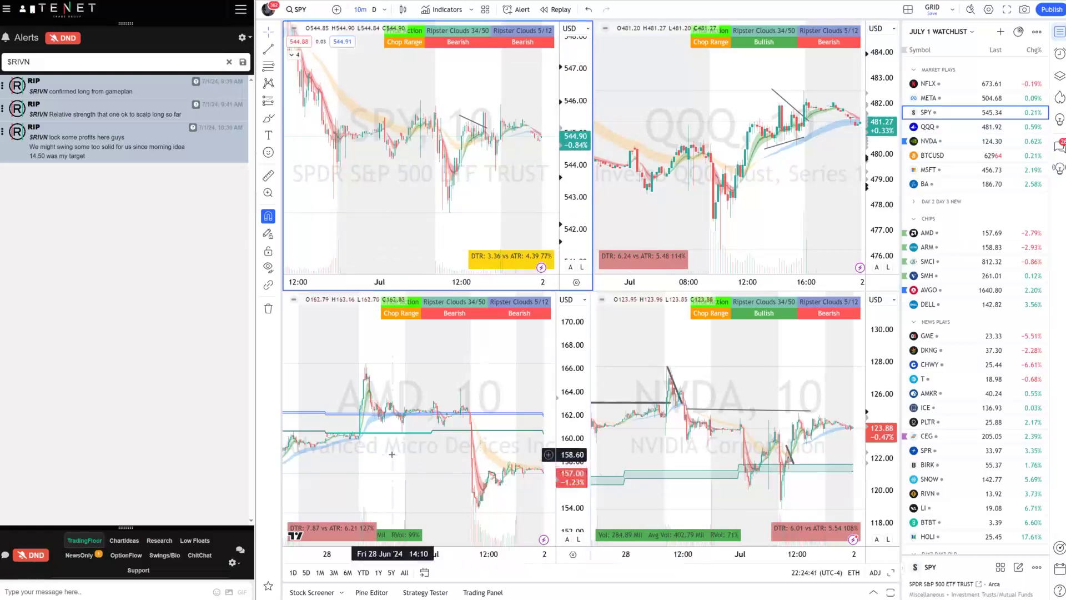
# Step: Filter the alerts by $SMCI and highlight the bearish alert with the short idea versus 830
pyautogui.tripleClick(98, 66)
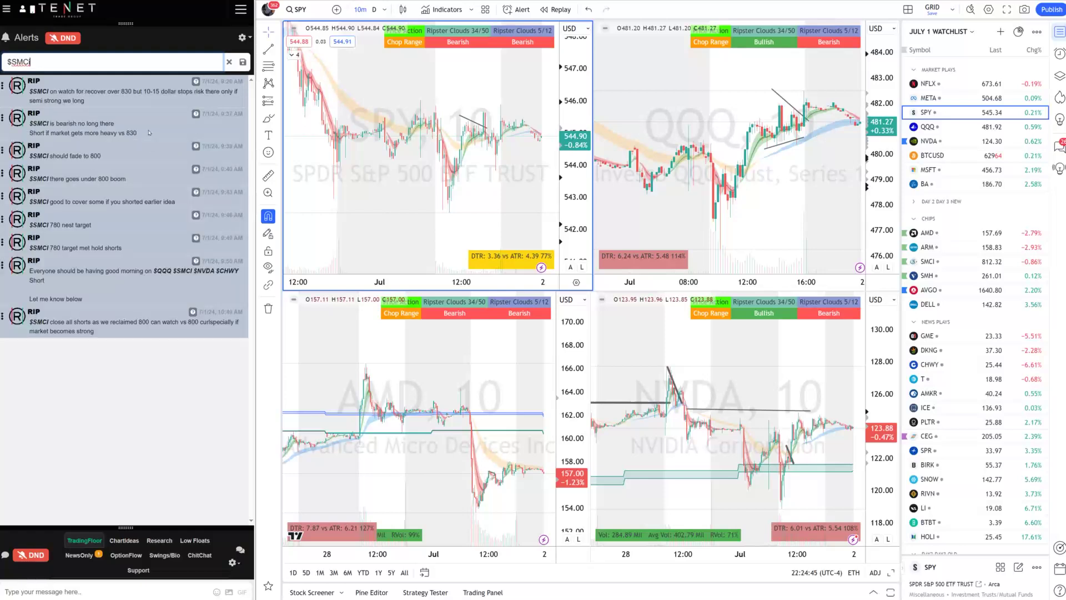
pyautogui.moveTo(148, 133); pyautogui.dragTo(50, 123)
# Step: Replace AMD with SMCI in the chart grid
pyautogui.click(434, 371)
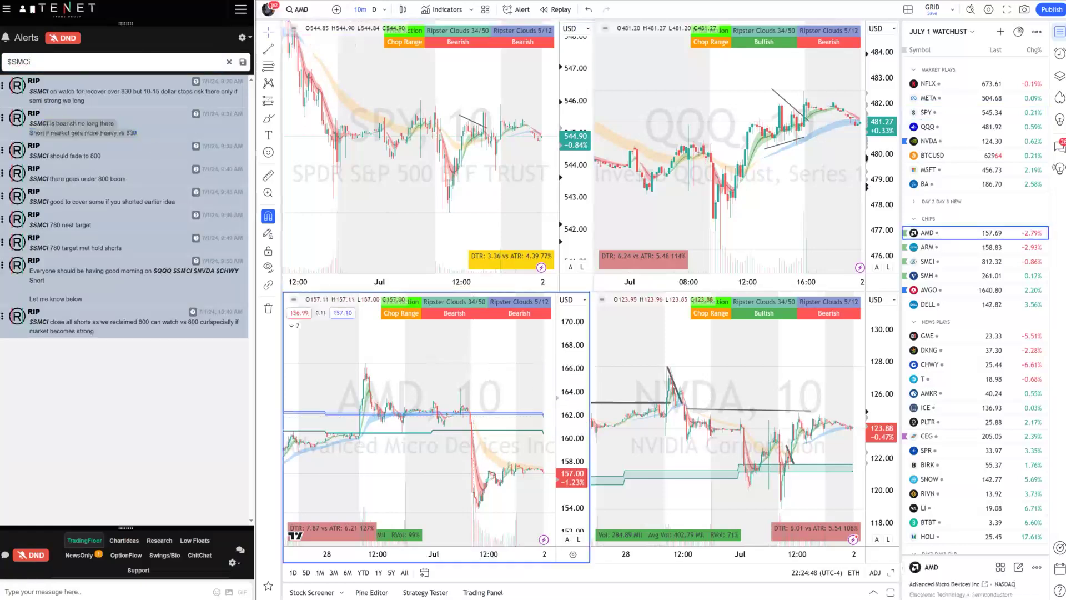
pyautogui.click(298, 9)
pyautogui.write('SMCI')
pyautogui.press('Return')
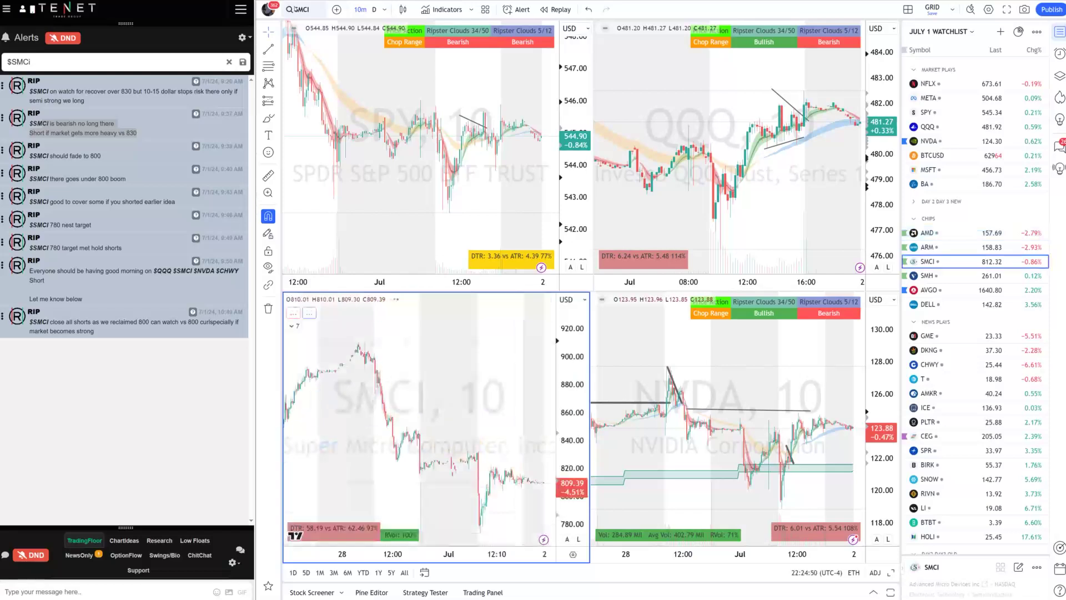
pyautogui.click(787, 211)
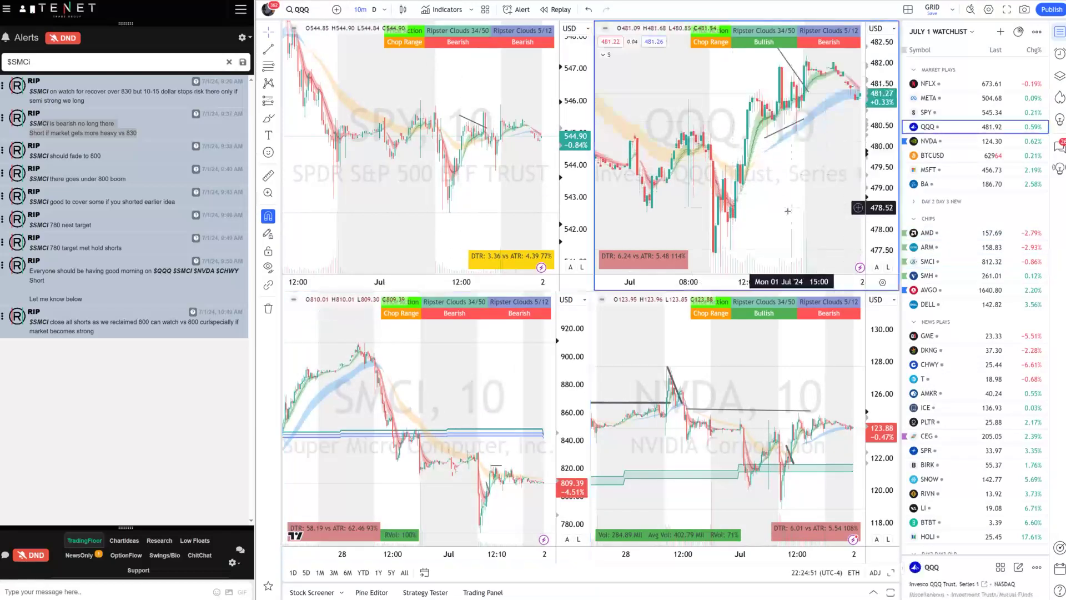
# Step: Draw a horizontal line across SMCI's premarket highs and raise it to about 831.66
pyautogui.moveTo(571, 457); pyautogui.dragTo(536, 394)
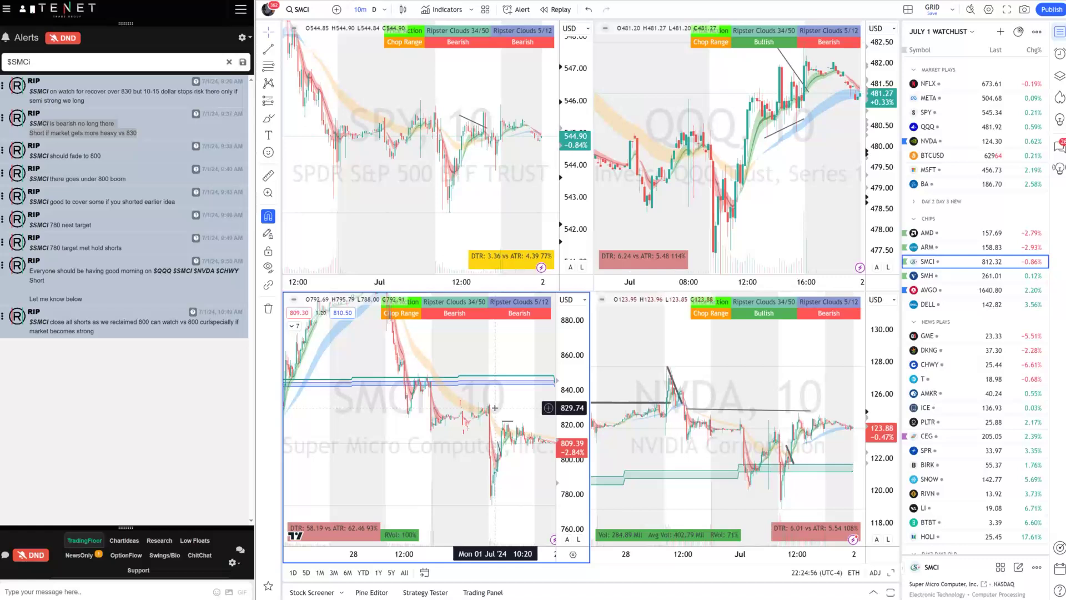
pyautogui.scroll(6, 469, 432)
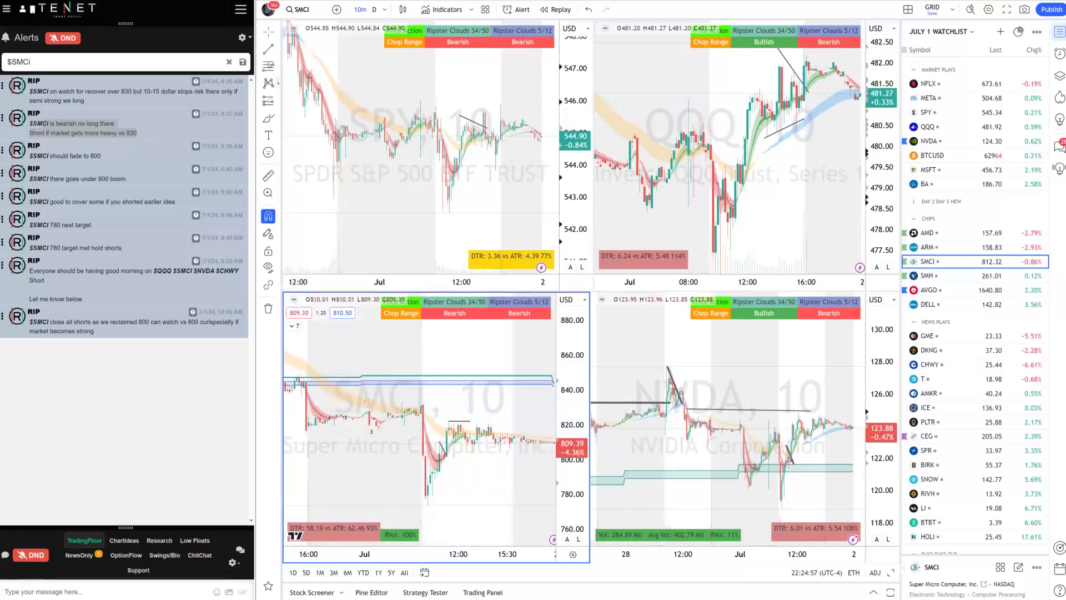
pyautogui.click(268, 49)
pyautogui.click(328, 419)
pyautogui.click(444, 419)
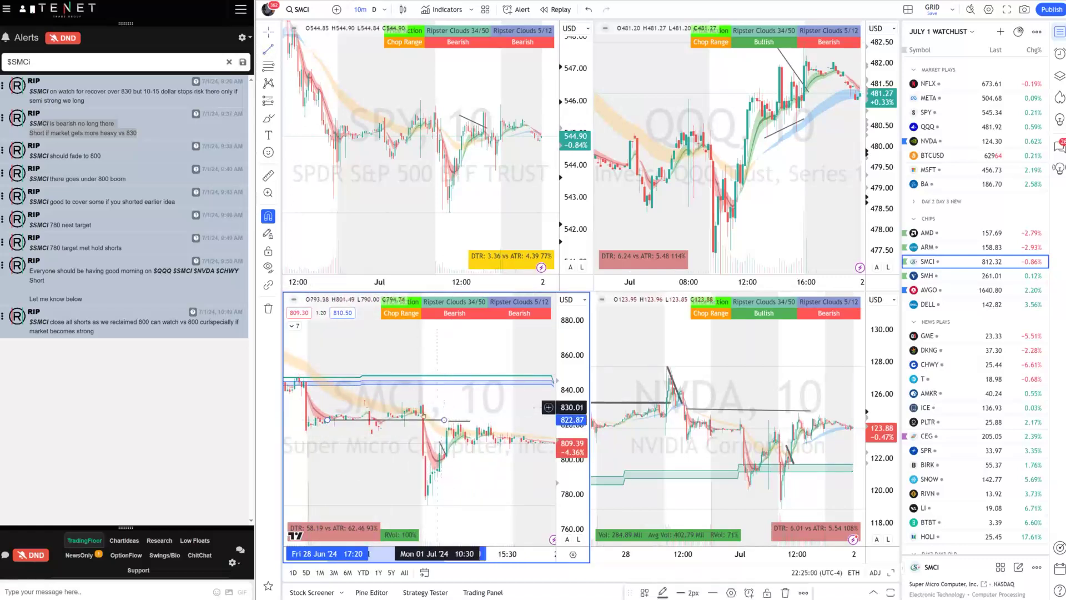
pyautogui.moveTo(411, 419); pyautogui.dragTo(413, 404)
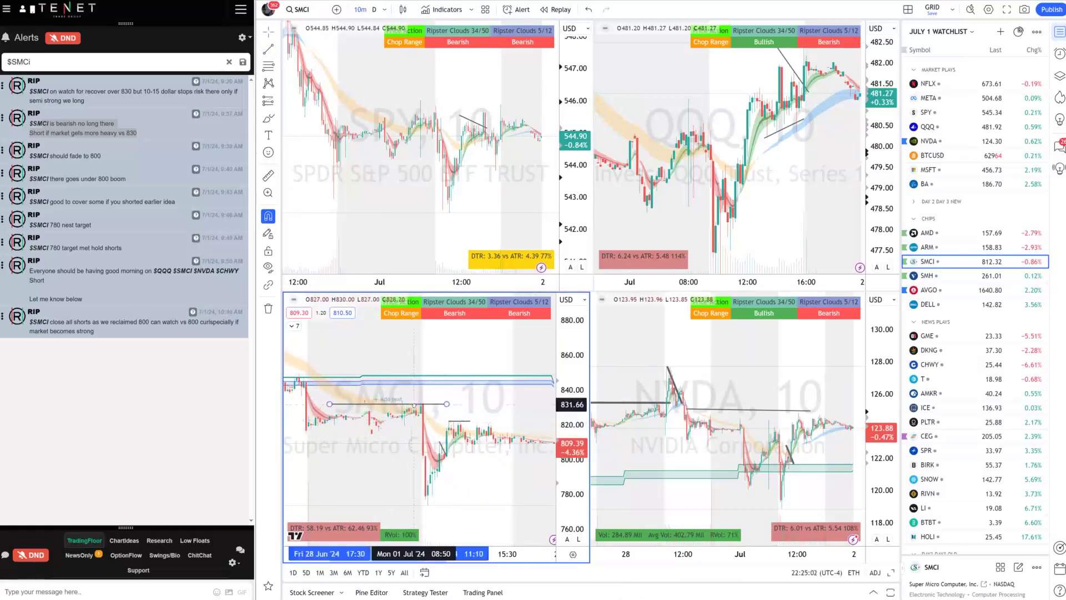
pyautogui.click(411, 431)
# Step: Draw a second line under SMCI's premarket lows at about 814.37 and check SMCI's pivots on Rip's Daily Levels sheet
pyautogui.click(268, 49)
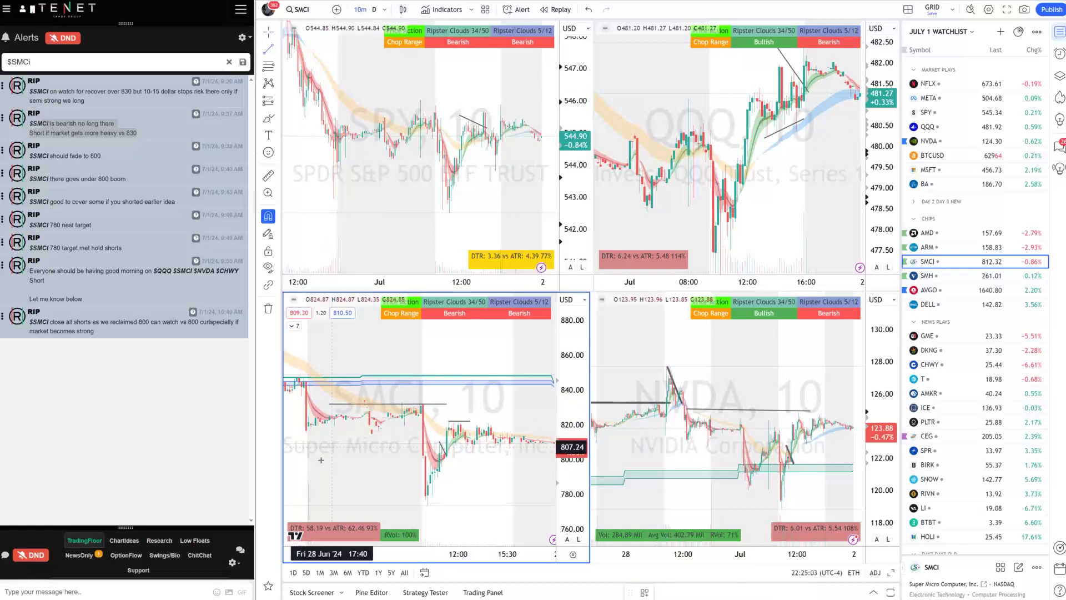
pyautogui.click(301, 434)
pyautogui.click(455, 434)
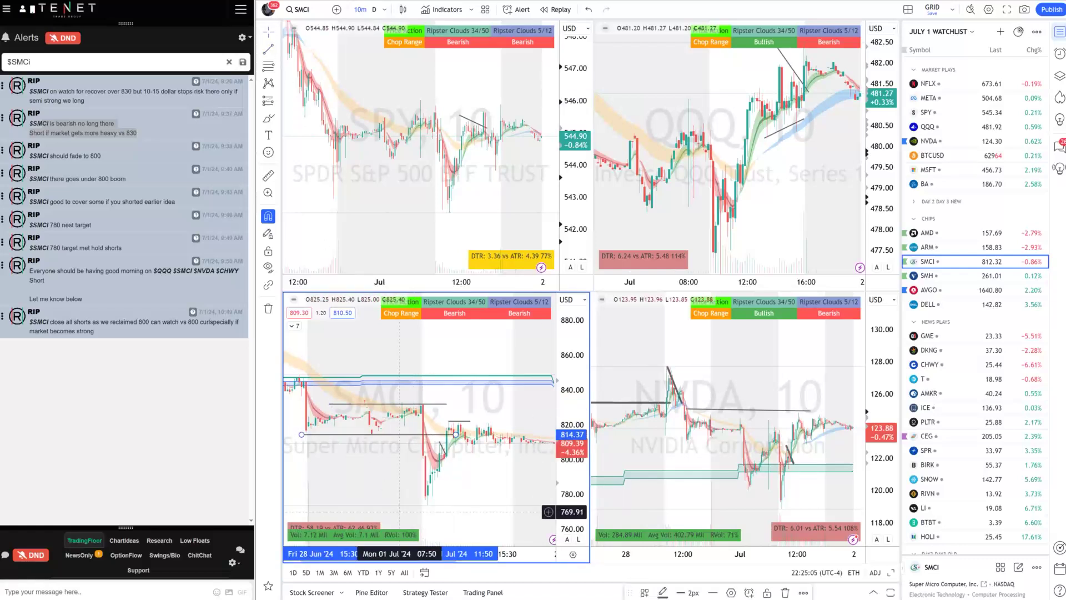
pyautogui.click(356, 588)
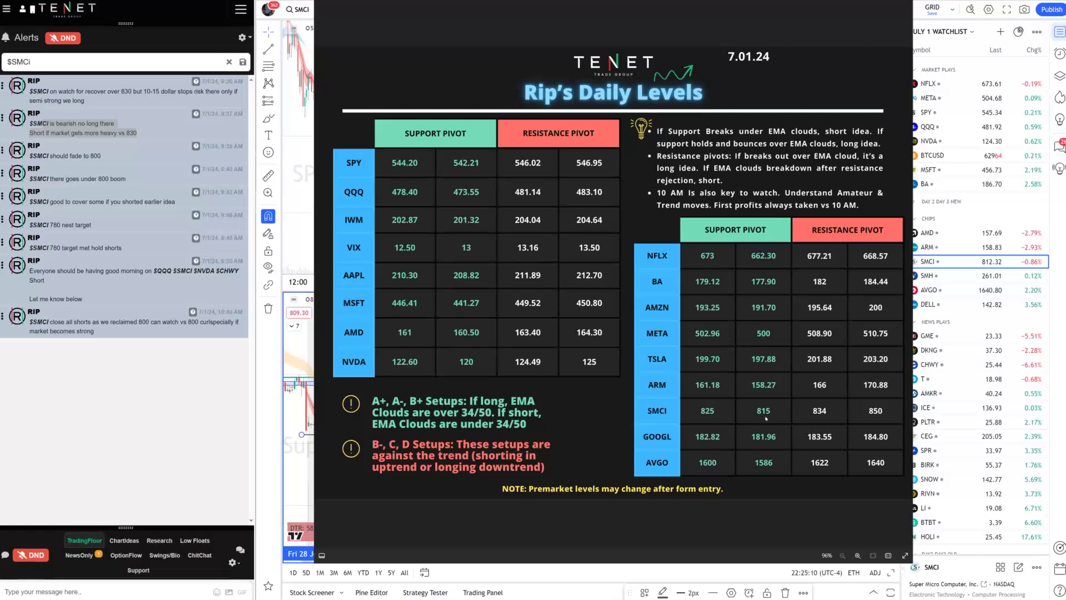
pyautogui.click(296, 422)
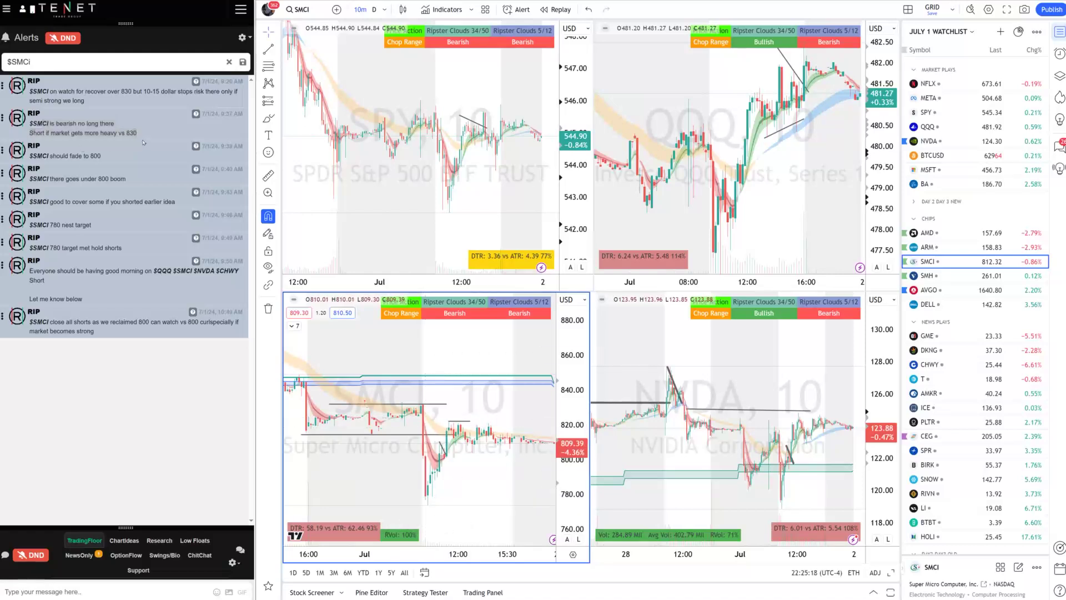
# Step: Trace the SMCI alerts from the 830 watch through the 800 fade to the 780 target, highlighting the key lines
pyautogui.moveTo(117, 91); pyautogui.dragTo(136, 101)
pyautogui.moveTo(129, 158); pyautogui.dragTo(127, 165)
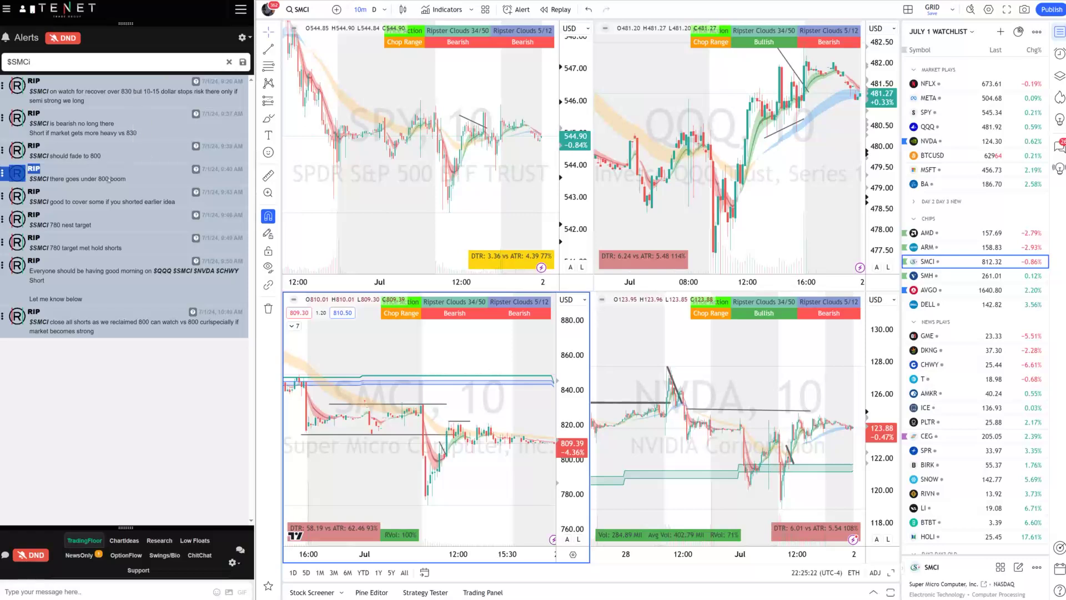
pyautogui.moveTo(45, 227); pyautogui.dragTo(42, 226)
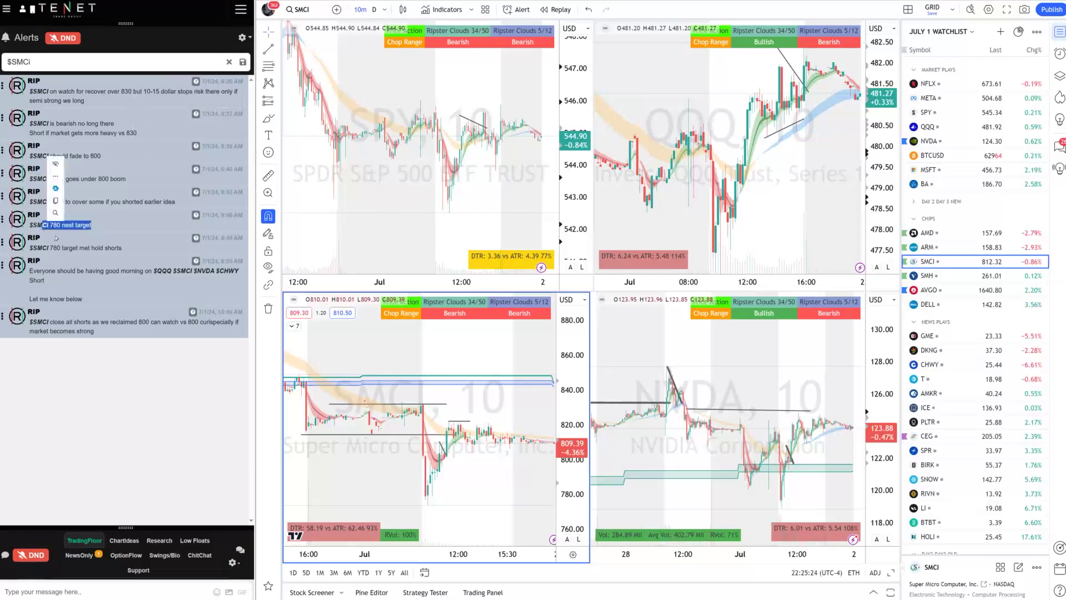
pyautogui.moveTo(122, 248); pyautogui.dragTo(49, 251)
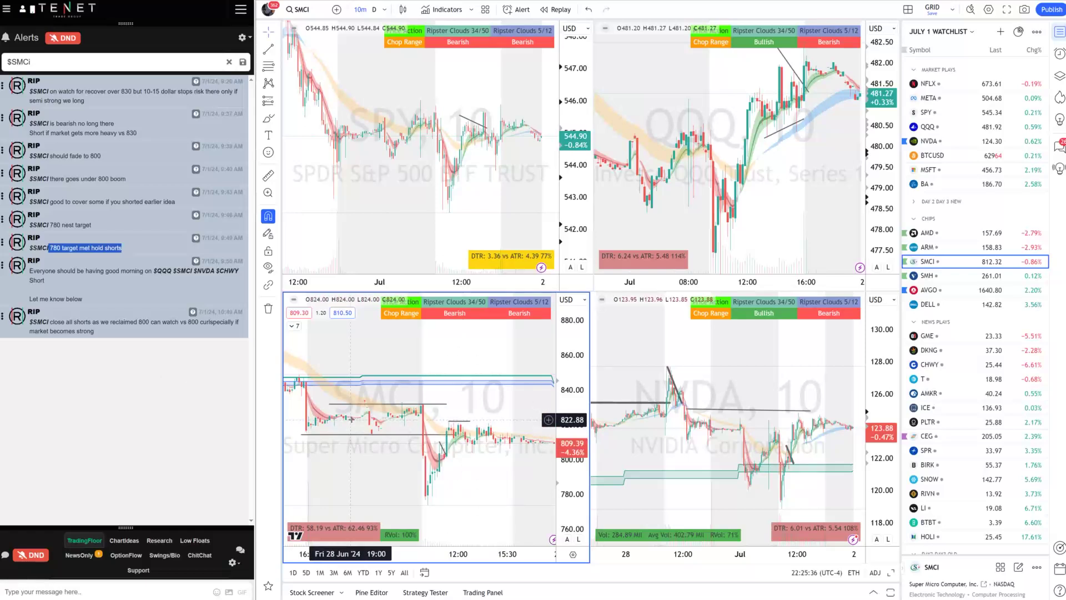
# Step: Filter the alerts by $NVDA
pyautogui.tripleClick(8, 60)
pyautogui.write('$NV')
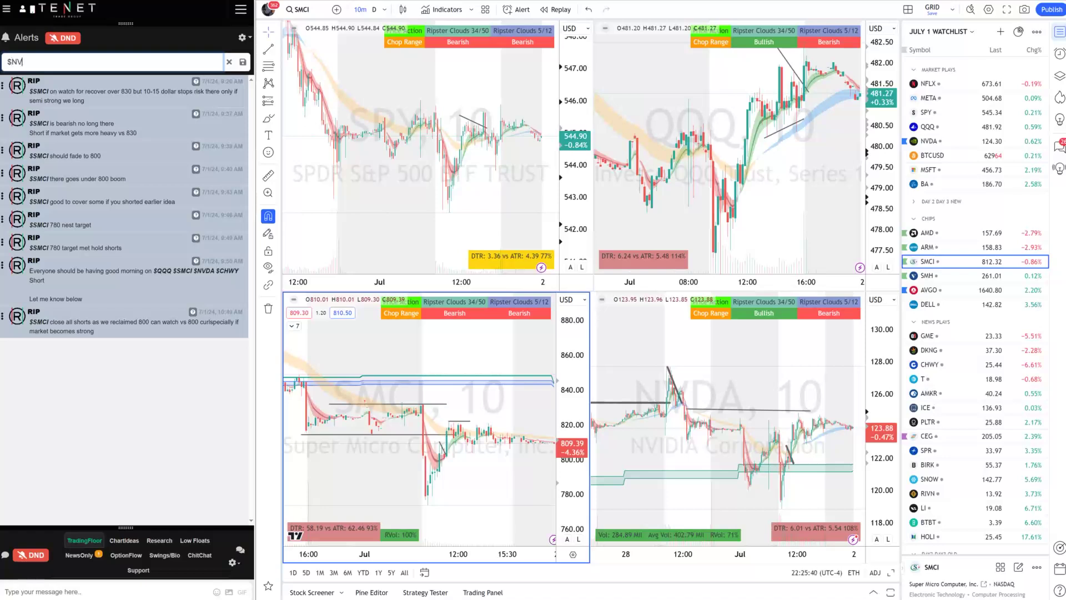
pyautogui.write('DA')
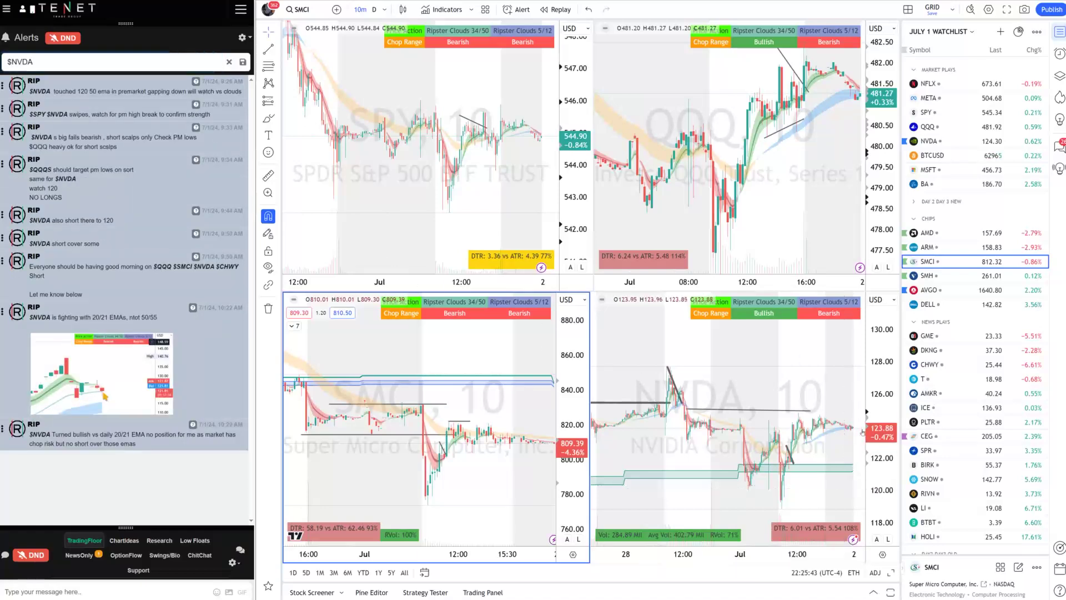
# Step: Compare the NVDA short alerts targeting 120 with the July 1 price action on the NVDA and QQQ charts
pyautogui.click(798, 432)
pyautogui.scroll(3, 798, 432)
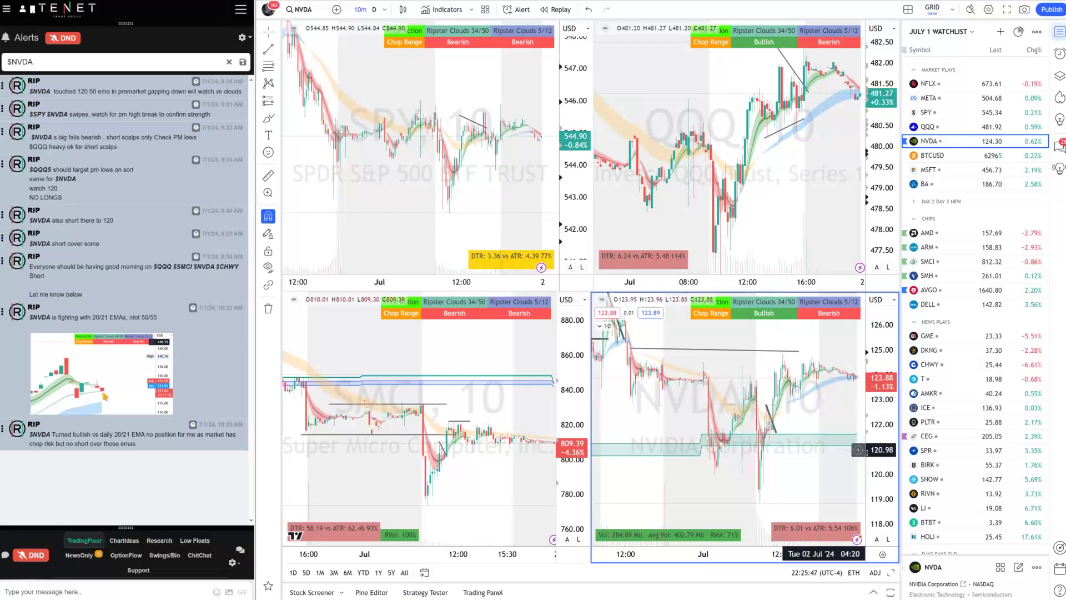
pyautogui.moveTo(880, 449); pyautogui.dragTo(880, 418)
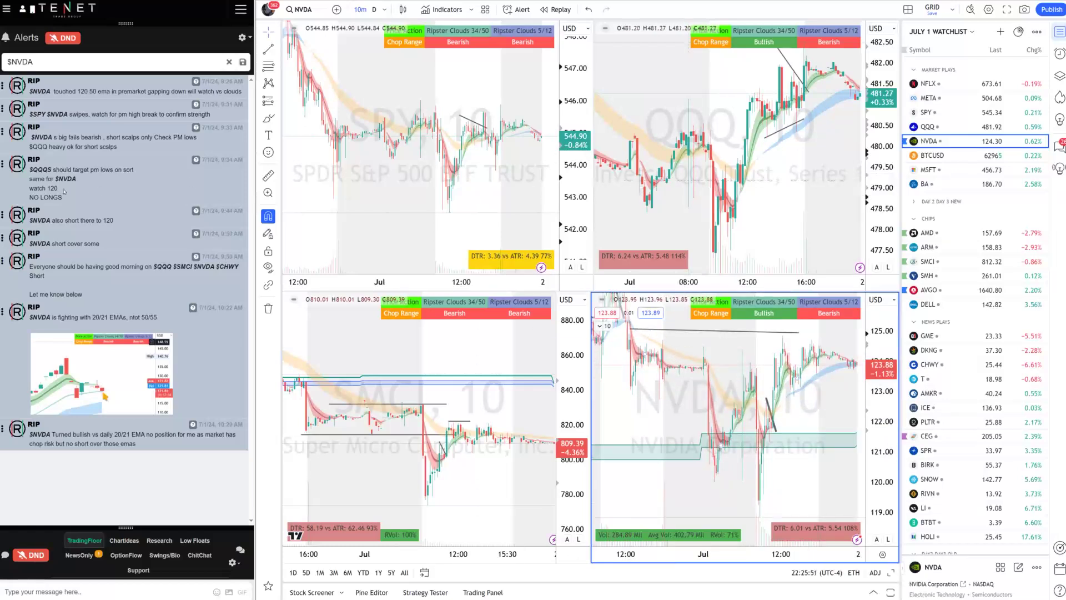
pyautogui.click(128, 223)
pyautogui.moveTo(881, 431); pyautogui.dragTo(881, 468)
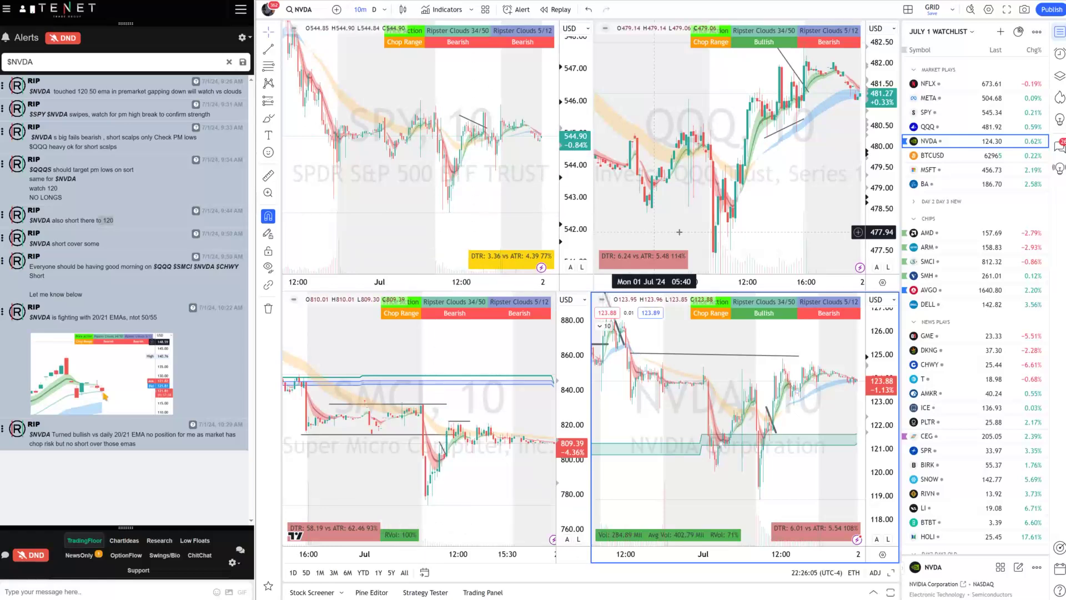
pyautogui.click(720, 236)
pyautogui.scroll(2, 721, 236)
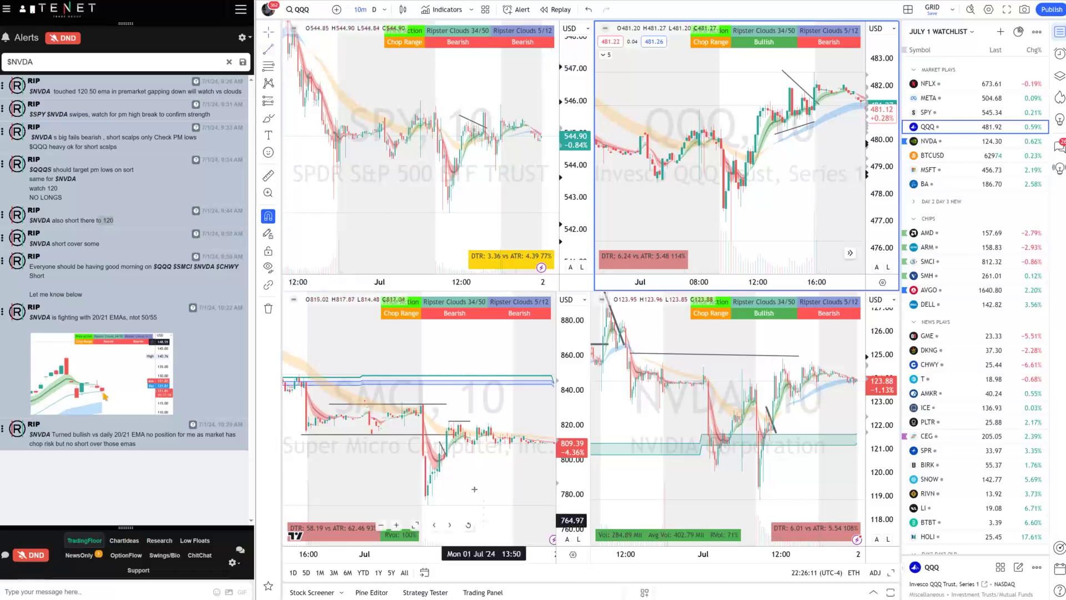
# Step: Draw a trend line on the SMCI chart from about 811.56 at 13:00 down to about 779.14 at 09:40
pyautogui.click(472, 439)
pyautogui.click(426, 496)
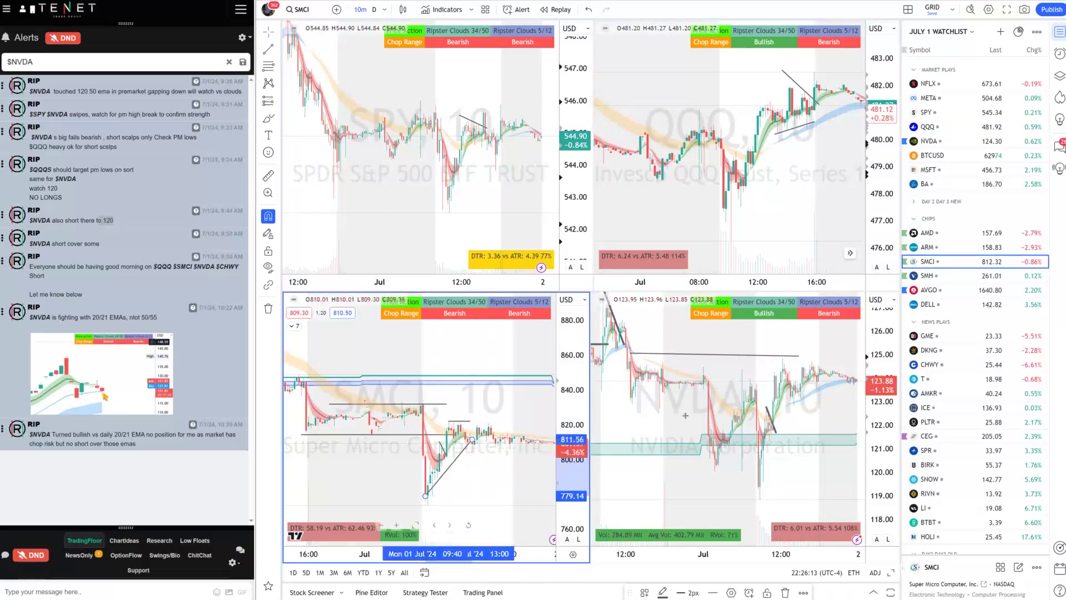
pyautogui.scroll(1, 719, 474)
pyautogui.scroll(1, 719, 474)
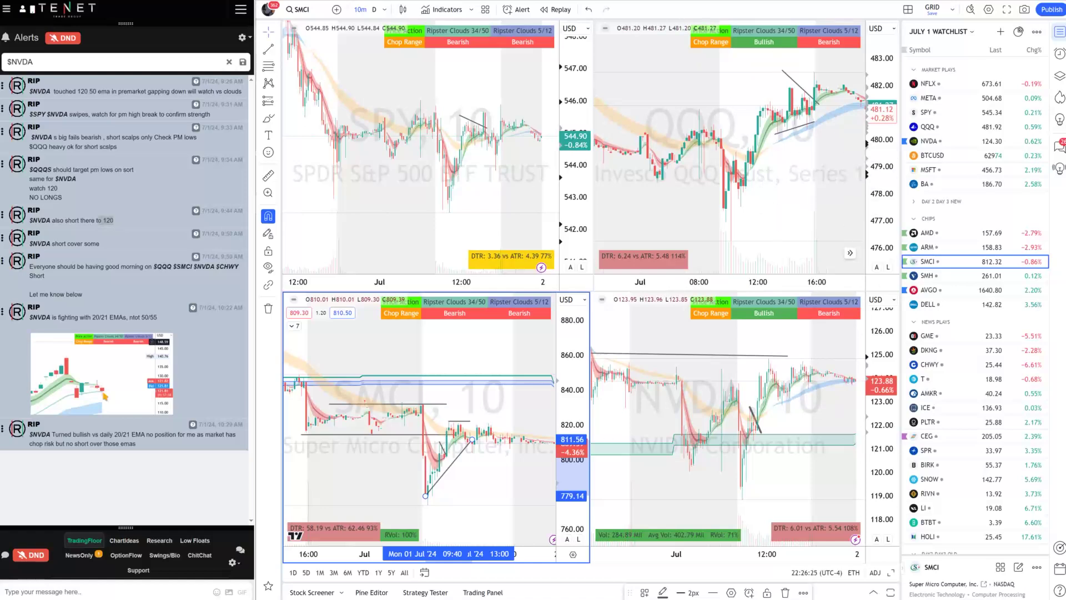
# Step: Replace SMCI with AMD in the chart grid and enlarge the AMD pane in height and width
pyautogui.click(461, 336)
pyautogui.write('amd')
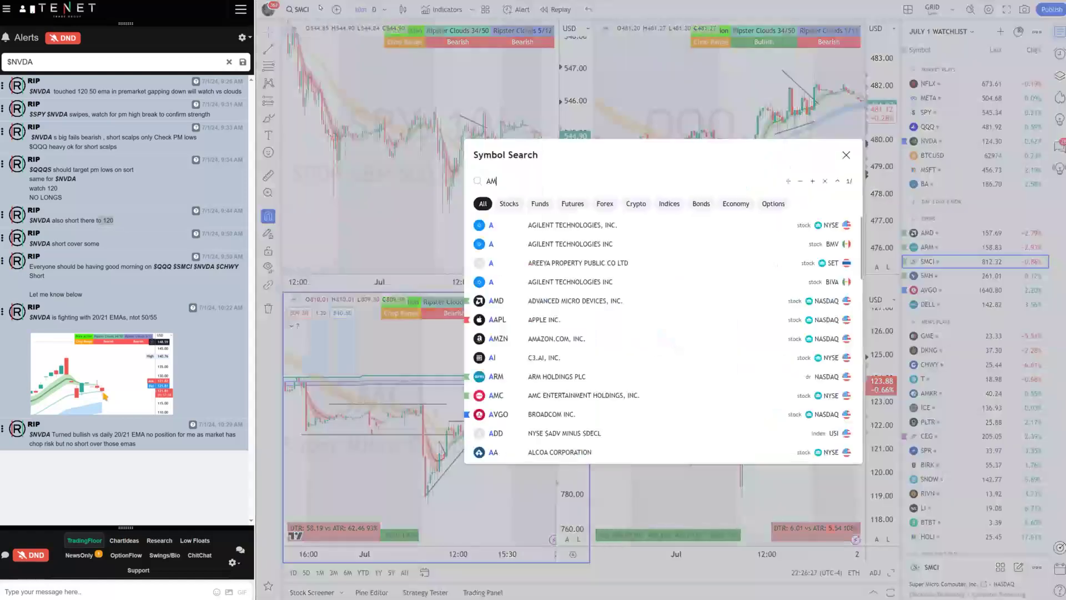
pyautogui.press('Return')
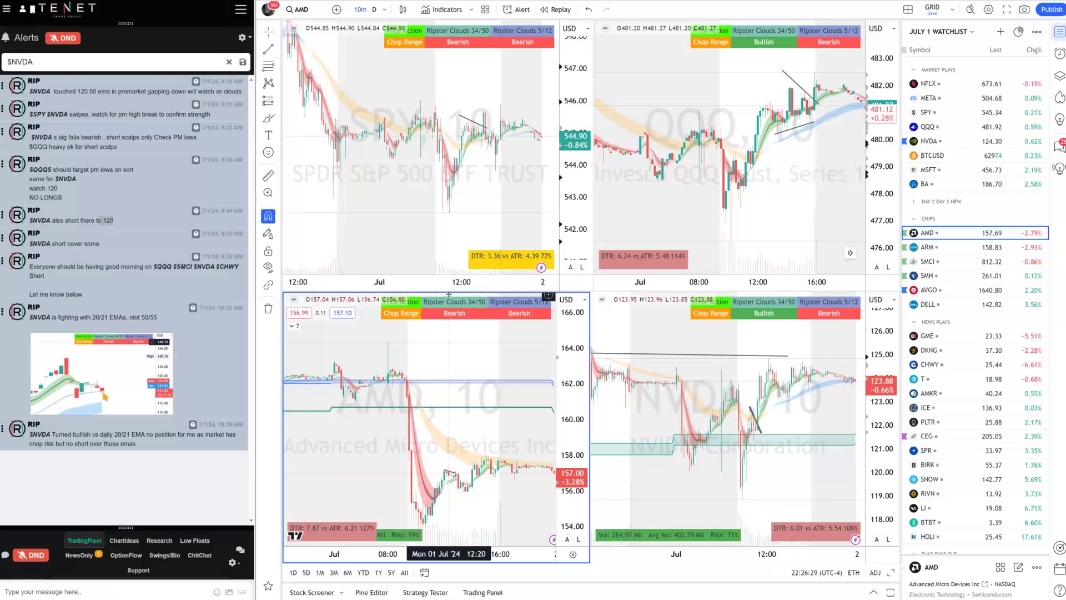
pyautogui.moveTo(449, 294); pyautogui.dragTo(449, 179)
pyautogui.moveTo(590, 366); pyautogui.dragTo(688, 366)
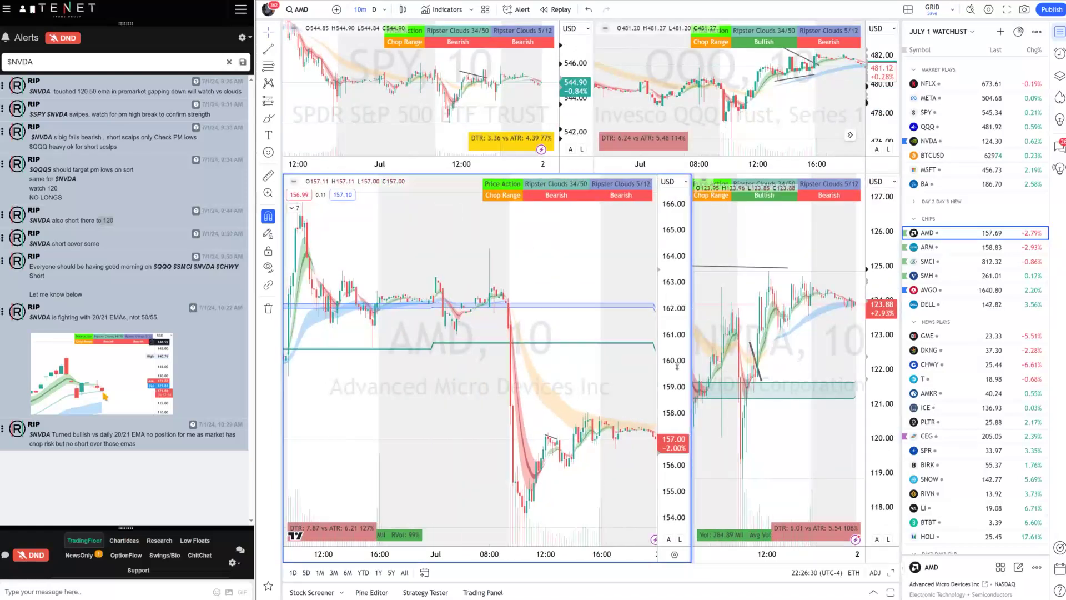
pyautogui.click(291, 208)
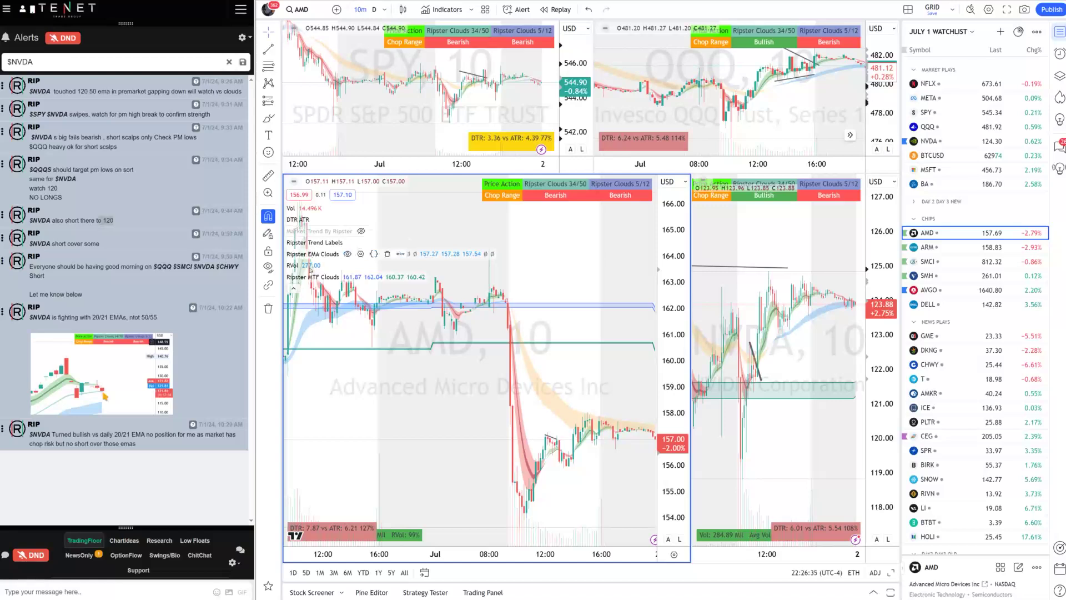
pyautogui.click(293, 288)
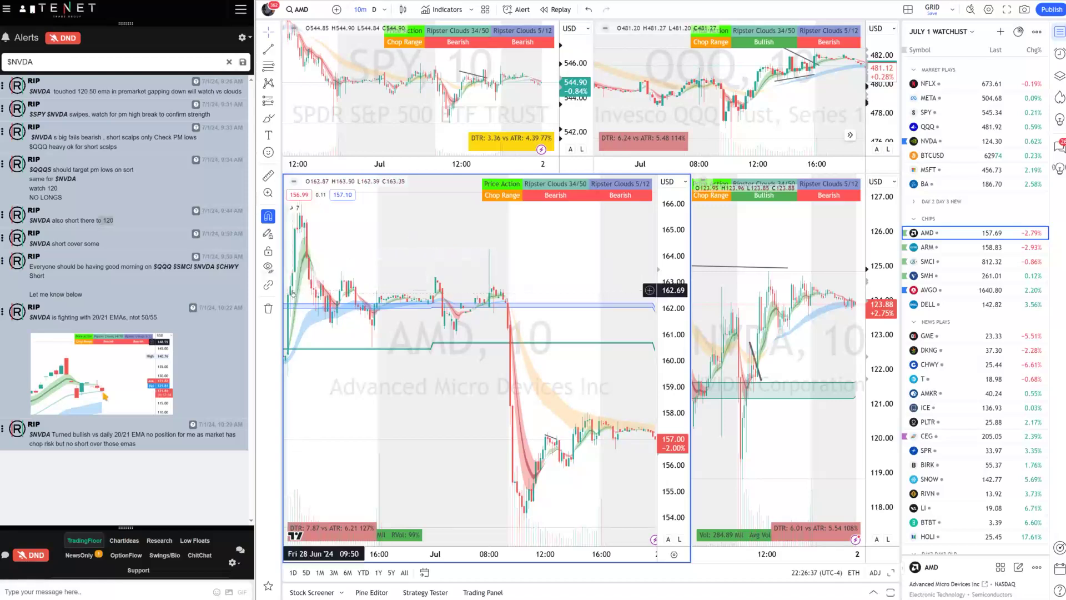
# Step: Check AMD's support and resistance pivots on Rip's Daily Levels sheet and look over the July 1 News Plays sheet
pyautogui.scroll(-2, 483, 388)
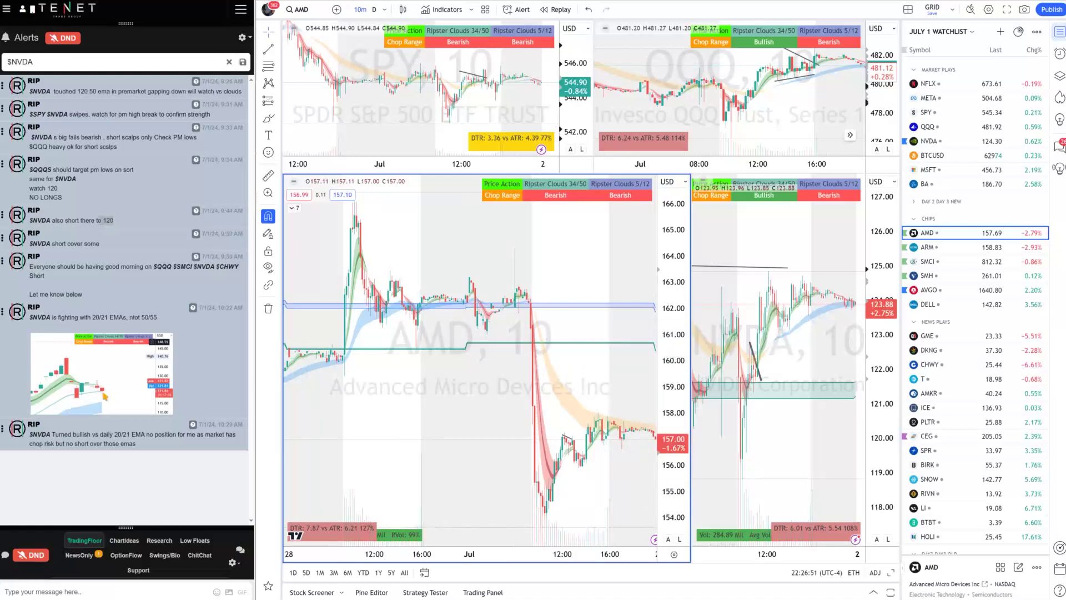
pyautogui.moveTo(395, 598)
pyautogui.click(364, 573)
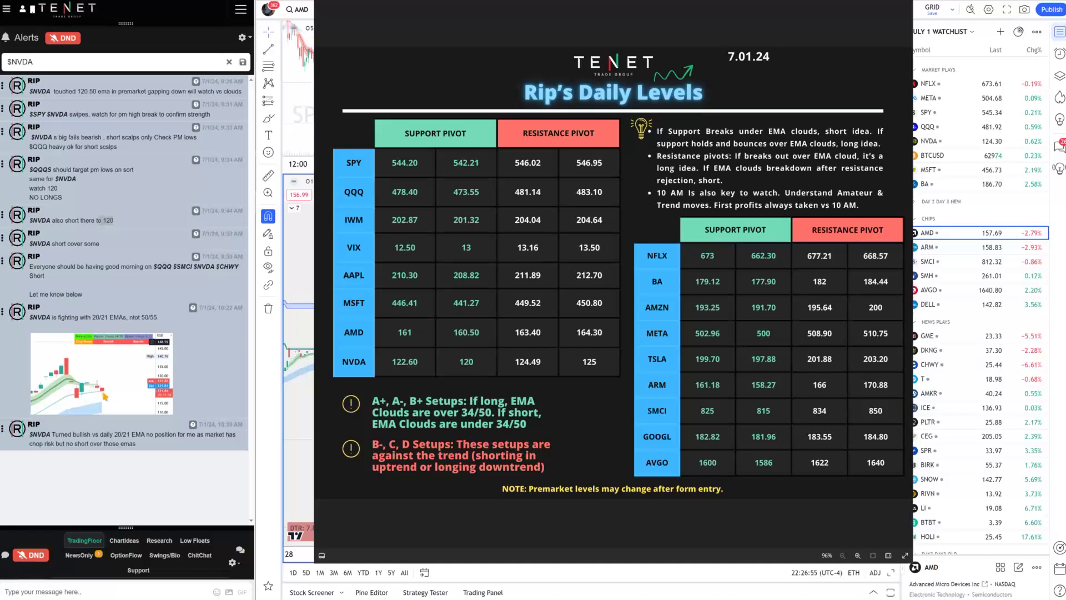
pyautogui.click(849, 1)
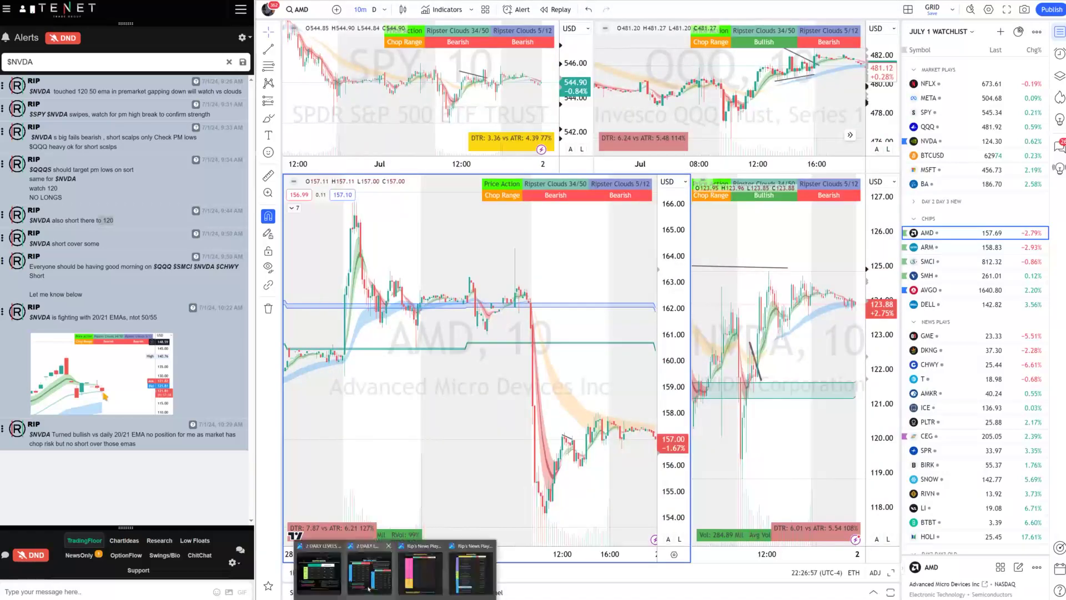
pyautogui.click(489, 561)
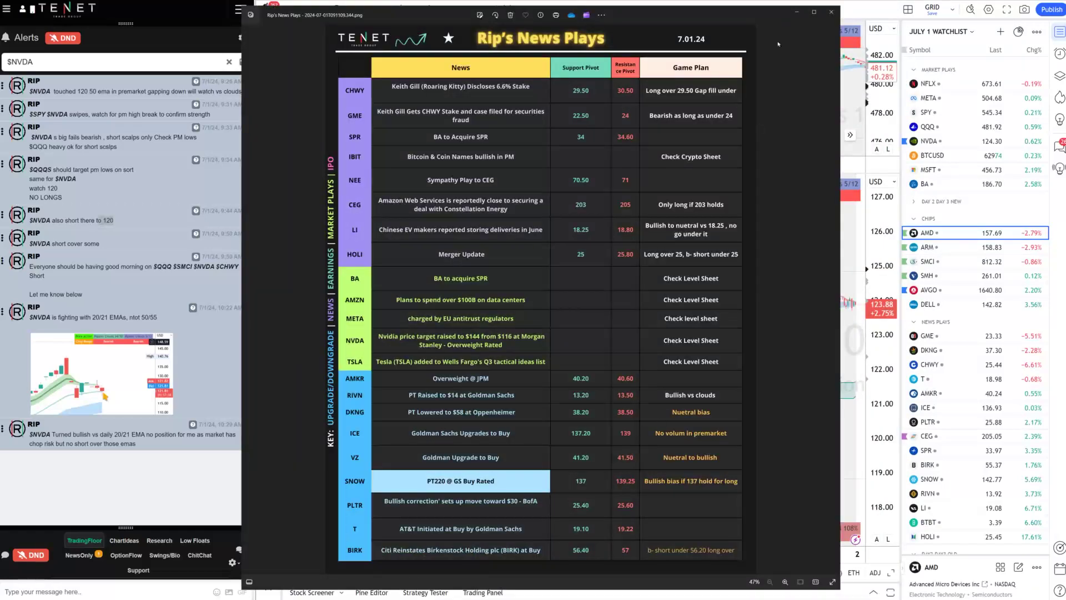
pyautogui.click(795, 13)
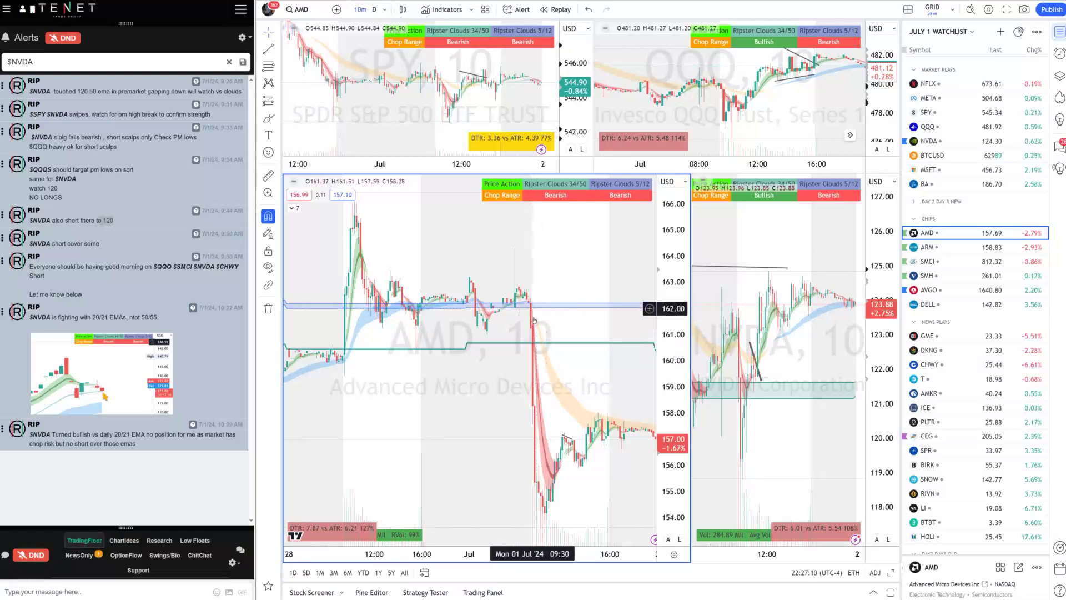
# Step: Draw a rising trend line on the AMD chart from the premarket low near 161 up to the 10:50 bar on July 1
pyautogui.click(487, 334)
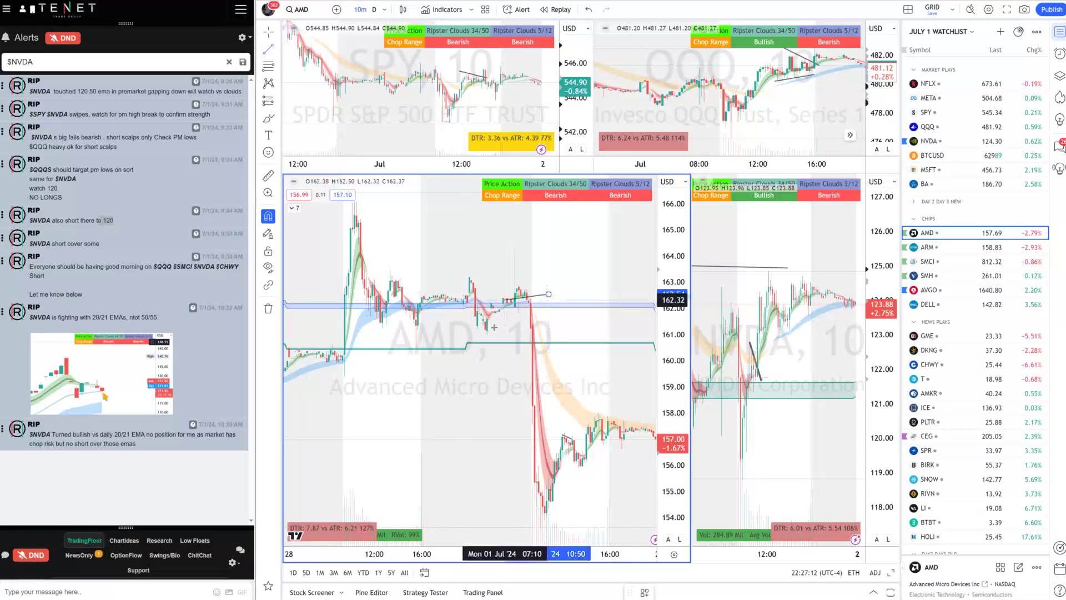
pyautogui.click(548, 294)
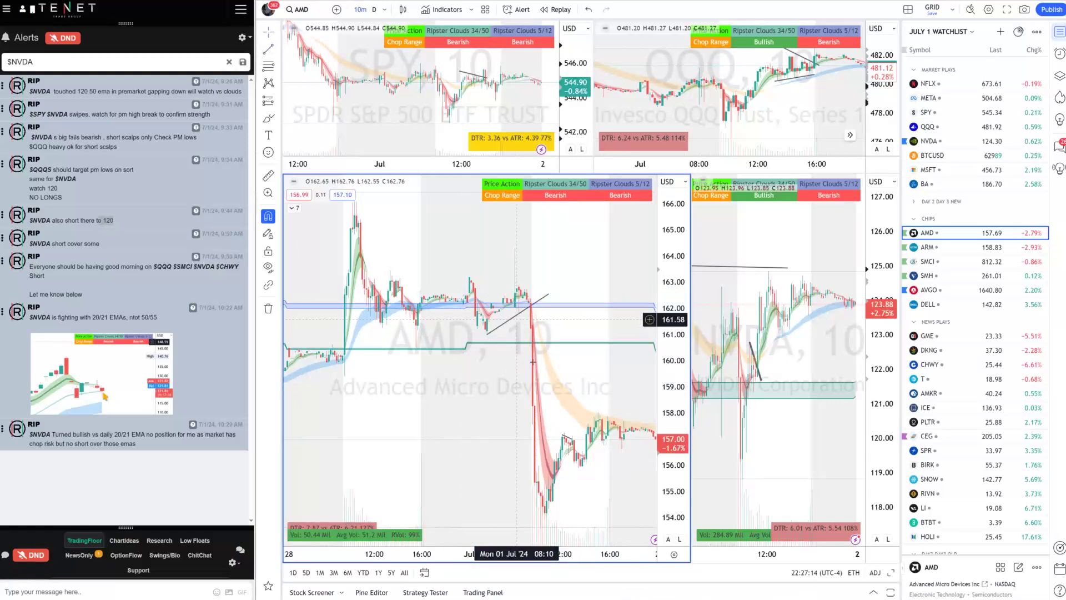
pyautogui.moveTo(671, 316); pyautogui.dragTo(671, 347)
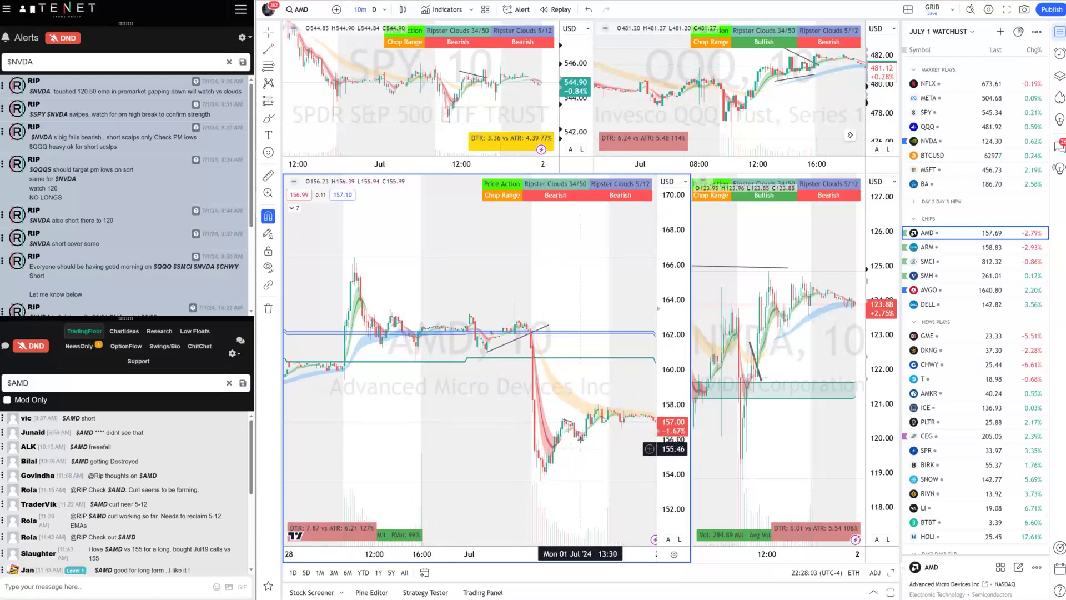
# Step: Reposition the short falling trend line on AMD's midday rebound to run from about 157.31 down to about 156.49 at 14:00
pyautogui.moveTo(572, 422)
pyautogui.mouseDown()
pyautogui.moveTo(594, 421)
pyautogui.moveTo(590, 430)
pyautogui.mouseUp()
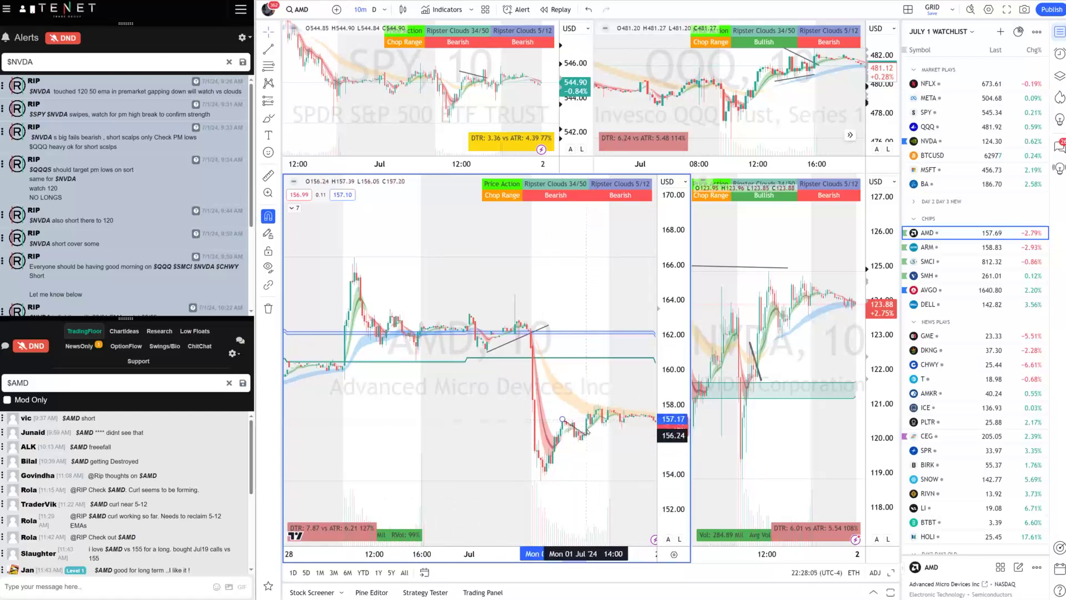
pyautogui.click(586, 434)
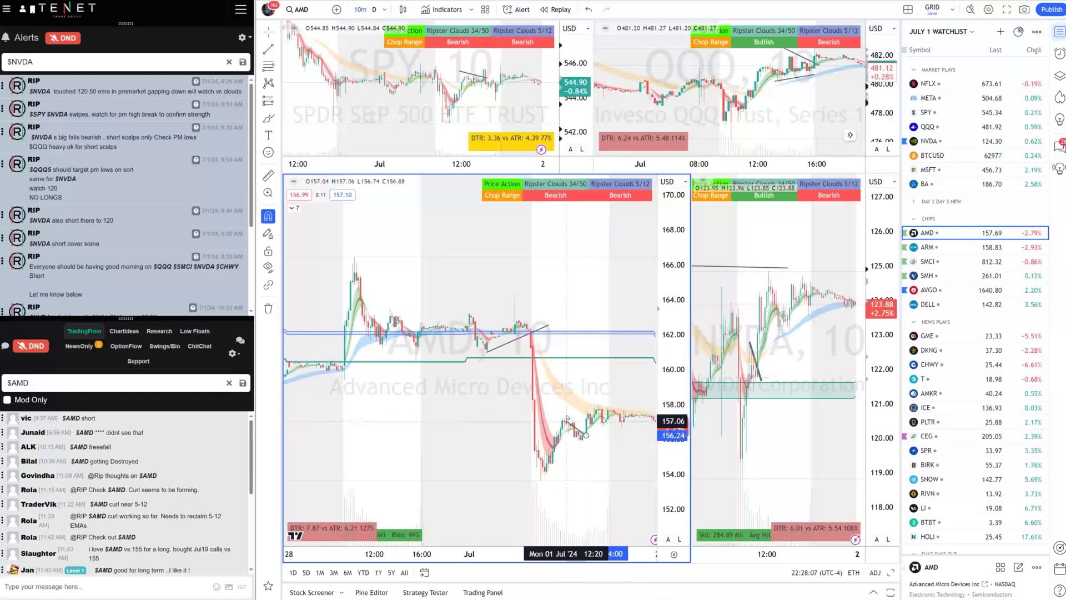
pyautogui.scroll(3, 534, 460)
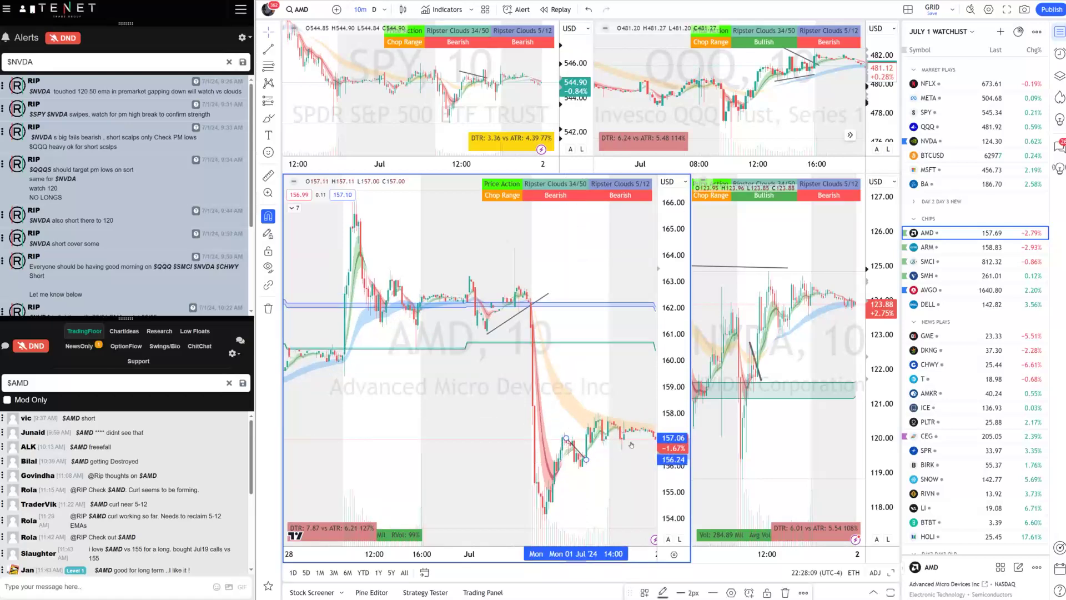
pyautogui.moveTo(547, 448); pyautogui.dragTo(547, 442)
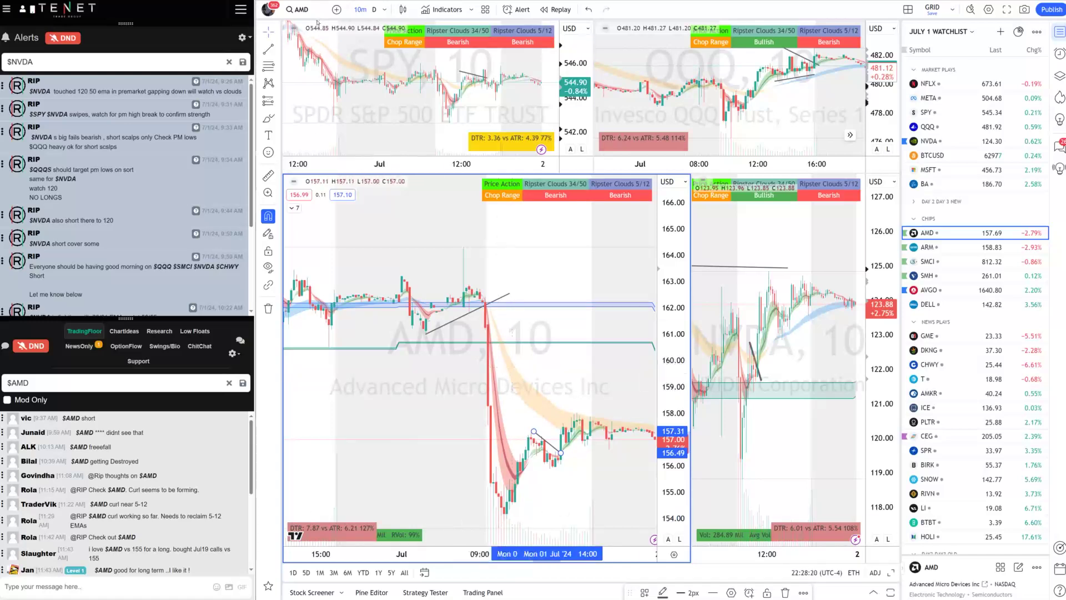
# Step: Load DKNG in place of AMD and check its pivots and game plan on the July 1 News Plays sheet
pyautogui.write('dkng')
pyautogui.press('Return')
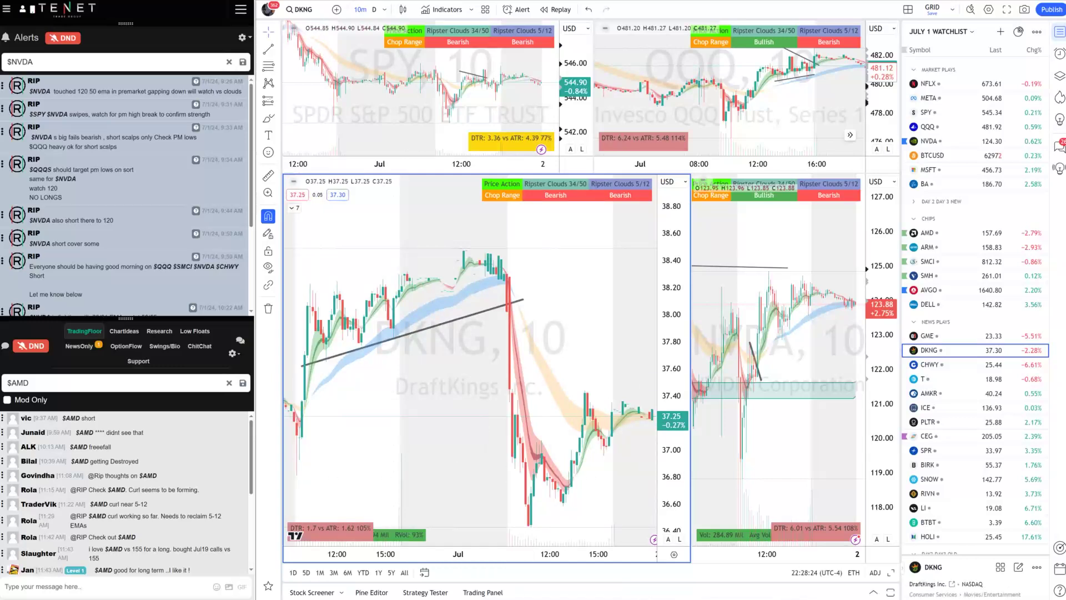
pyautogui.moveTo(395, 597)
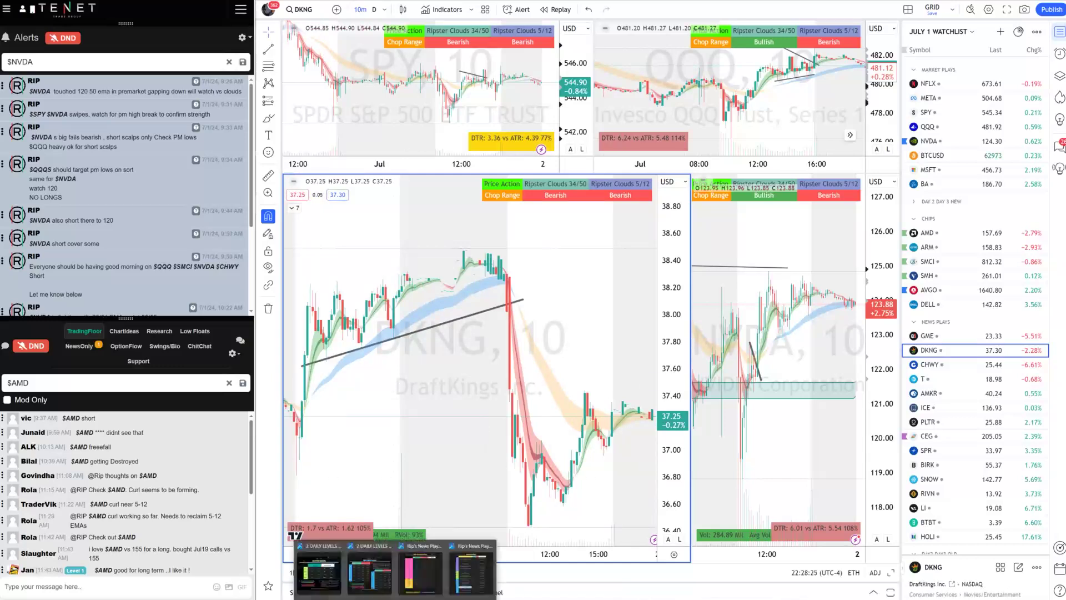
pyautogui.click(477, 578)
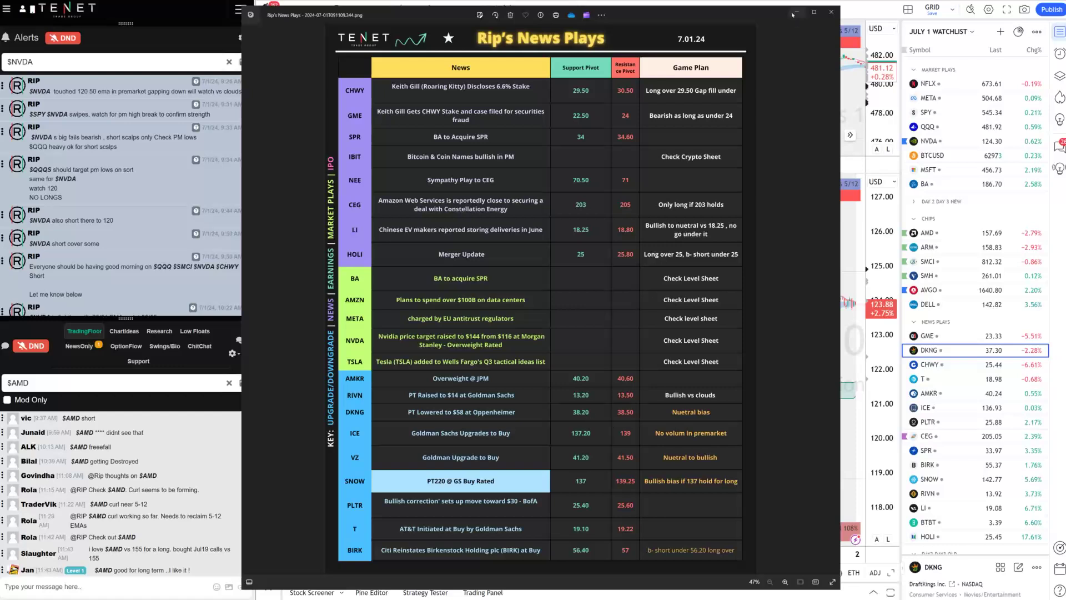
pyautogui.click(795, 13)
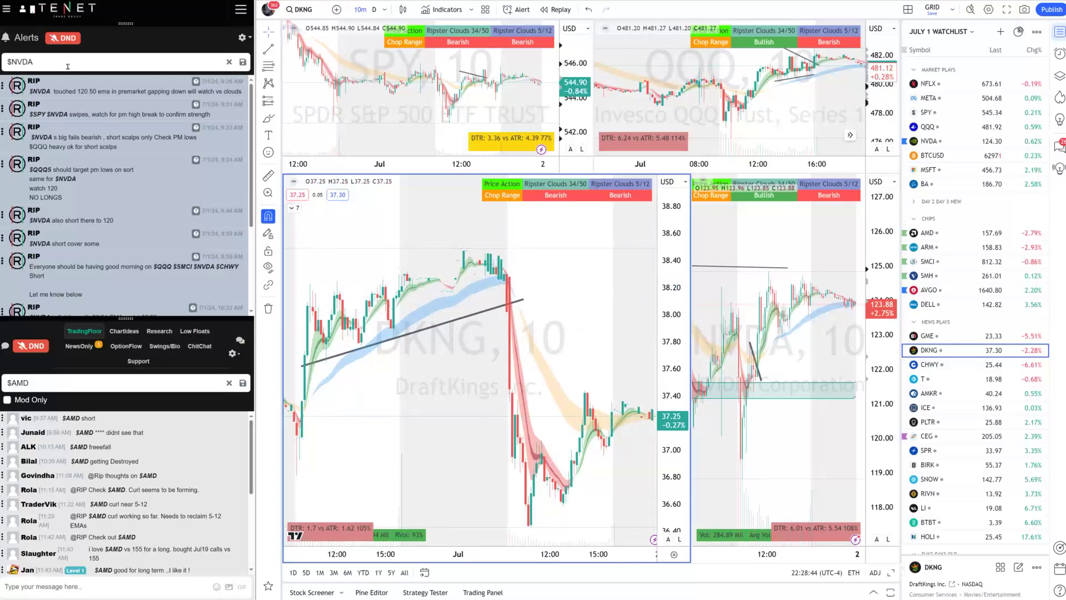
# Step: Filter the alerts by $DKNG and highlight the bearish game plan and cut-short messages
pyautogui.moveTo(88, 50); pyautogui.dragTo(34, 17)
pyautogui.moveTo(47, 62); pyautogui.dragTo(5, 62)
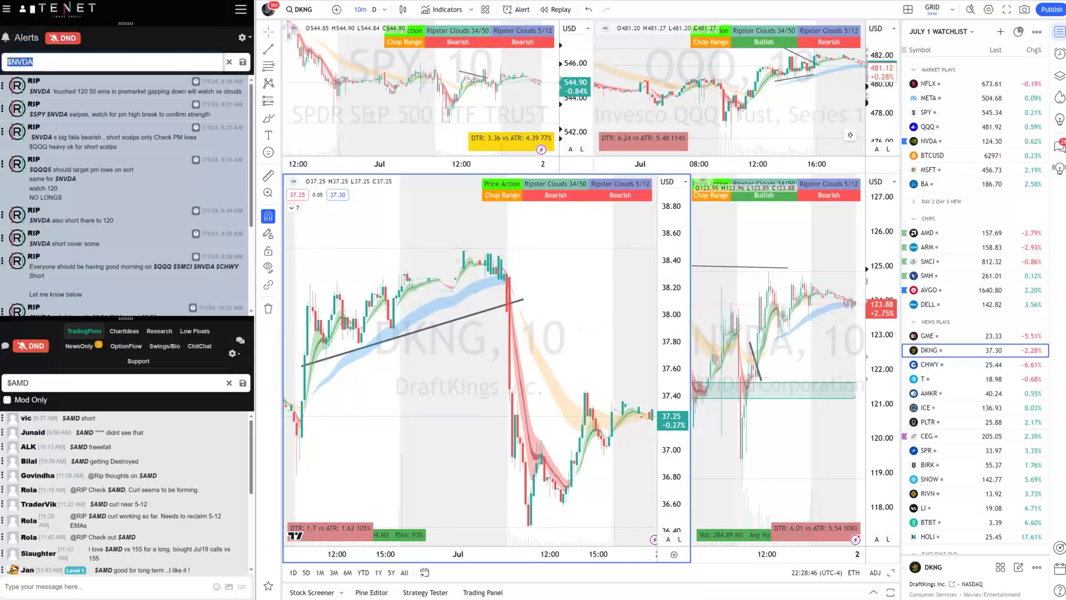
pyautogui.write('$F')
pyautogui.press('Return')
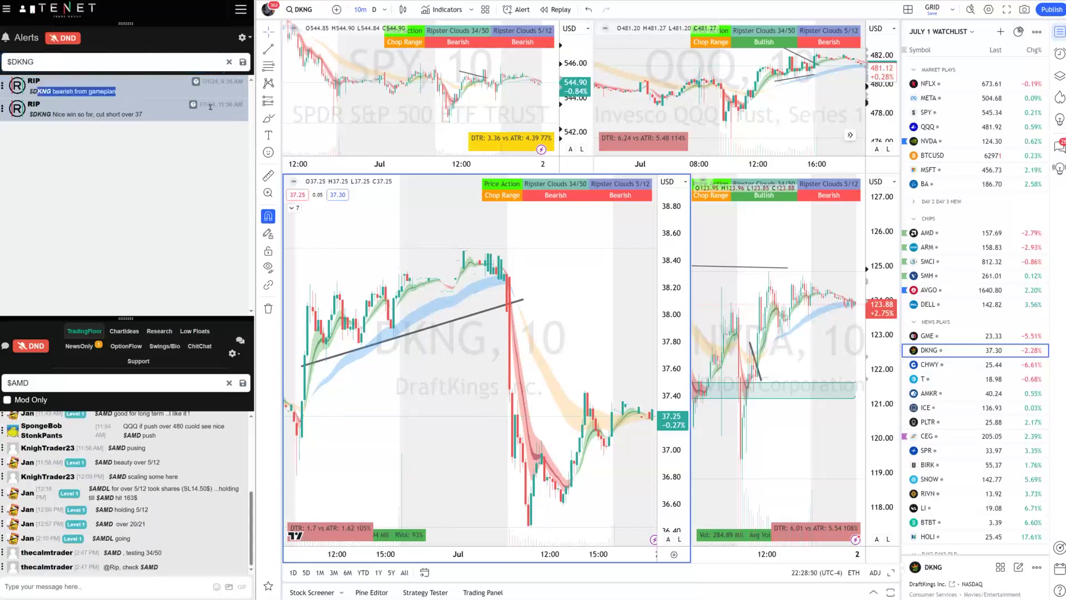
pyautogui.moveTo(201, 115); pyautogui.dragTo(220, 82)
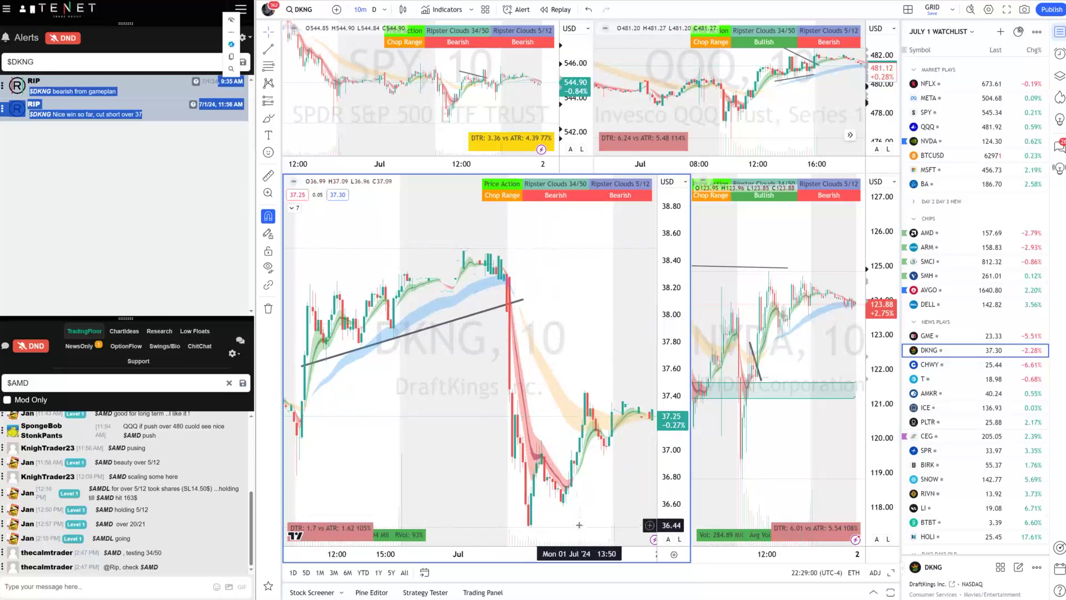
# Step: Compare the DKNG chart with its entry on the July 1 News Plays sheet again
pyautogui.moveTo(565, 321); pyautogui.dragTo(572, 256)
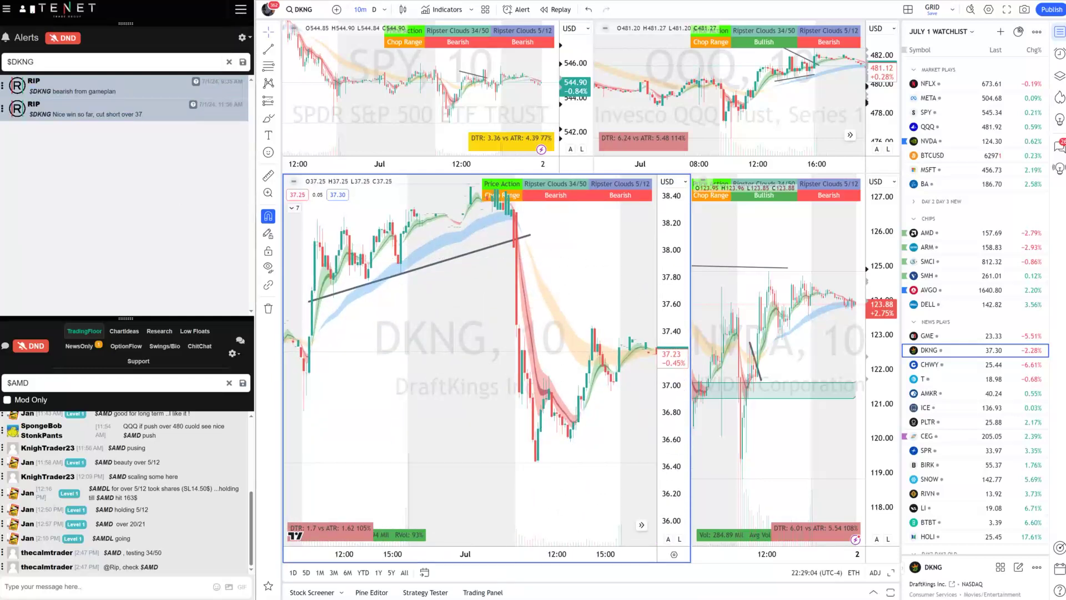
pyautogui.moveTo(395, 598)
pyautogui.click(468, 580)
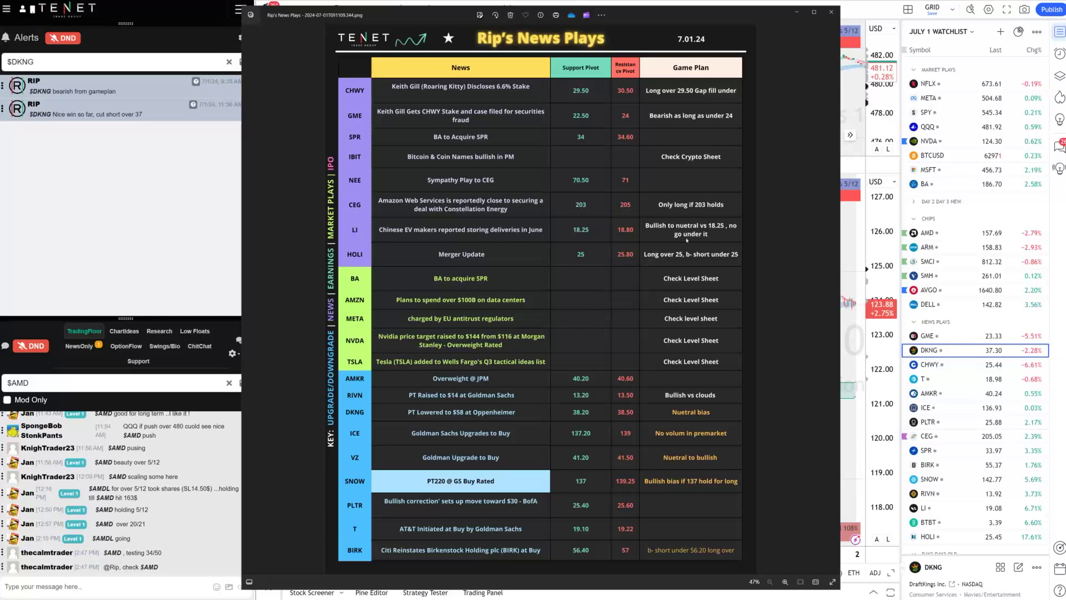
pyautogui.click(797, 11)
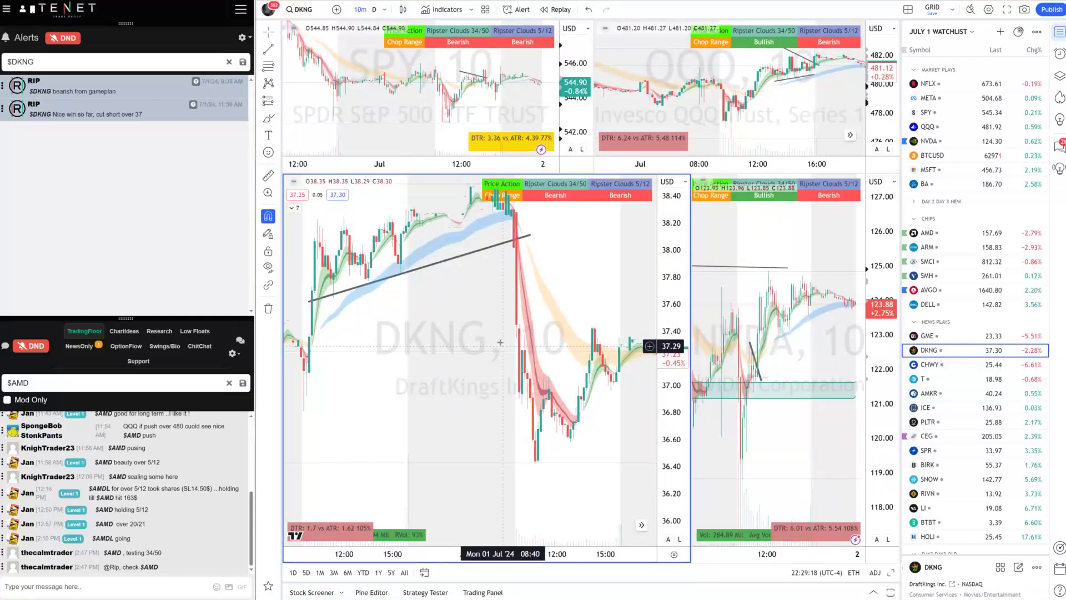
# Step: Draw a rising trend line along DKNG's highs, from about 38.20 on June 28 to about 38.46 on July 1
pyautogui.moveTo(484, 299); pyautogui.dragTo(490, 336)
pyautogui.hotkey('alt', 't')
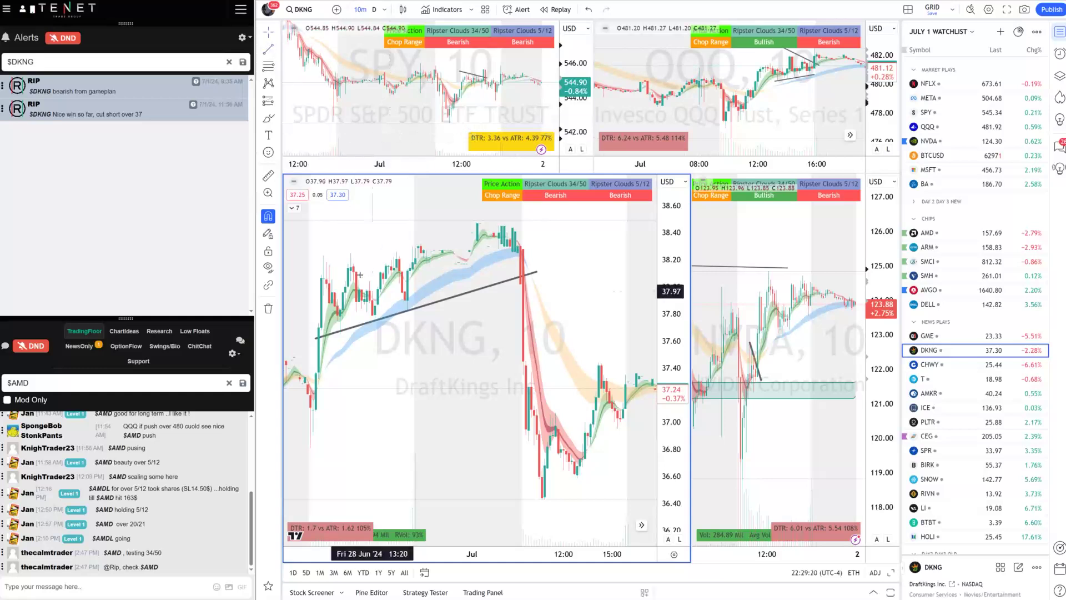
pyautogui.click(315, 259)
pyautogui.click(551, 224)
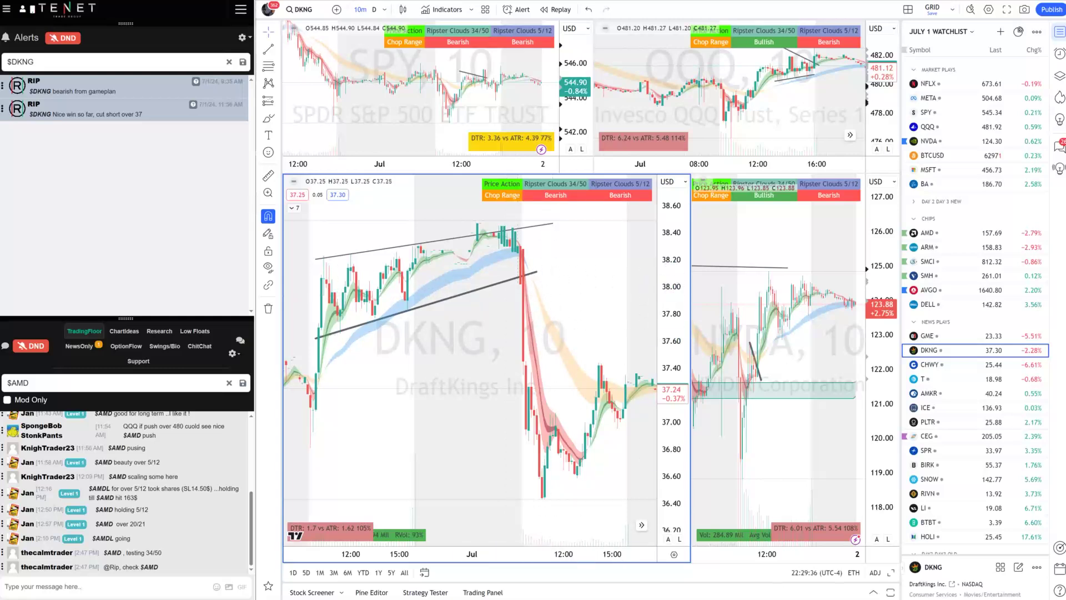
# Step: Switch to the DT Rip chart layout and load CEG in place of RIVN
pyautogui.click(311, 1)
pyautogui.write('CE')
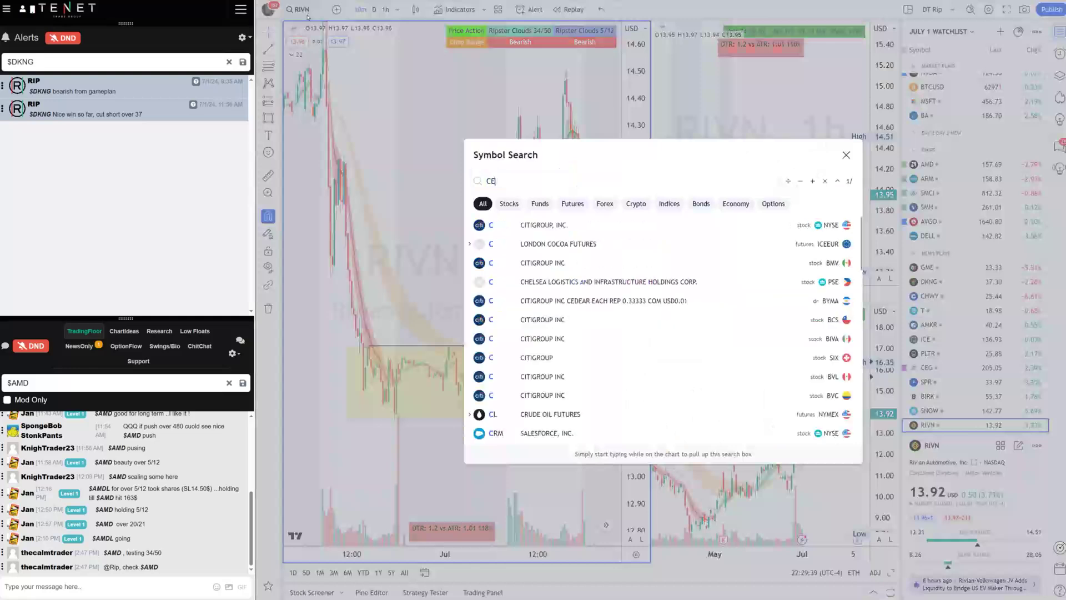
pyautogui.write('G')
pyautogui.press('Return')
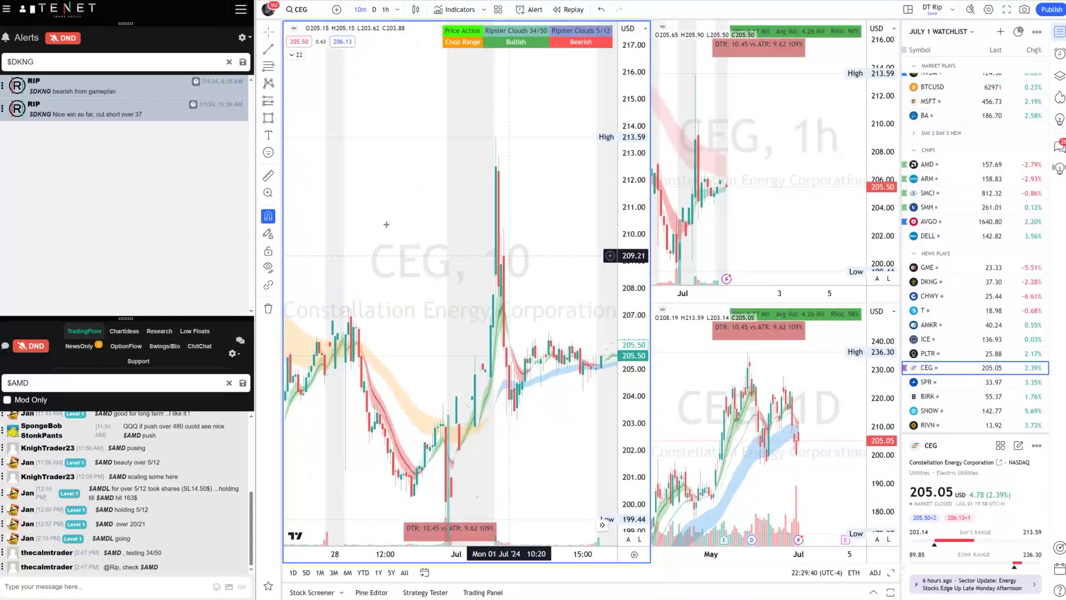
# Step: Filter the alerts by CEG and compare the pullback long alert with the CEG 10-minute chart
pyautogui.tripleClick(61, 62)
pyautogui.write('CEG')
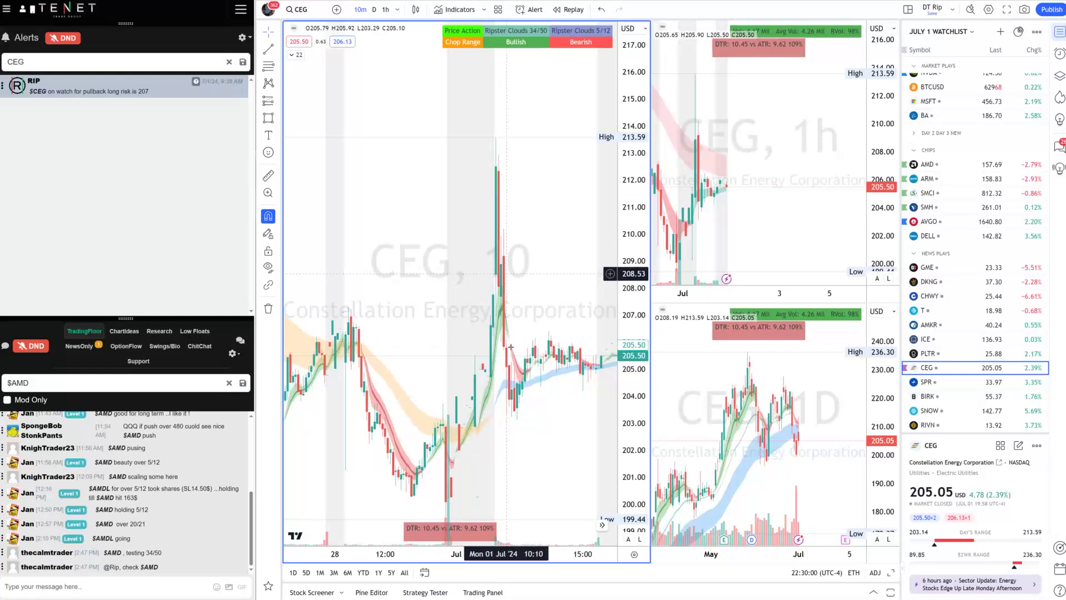
pyautogui.scroll(-3, 458, 374)
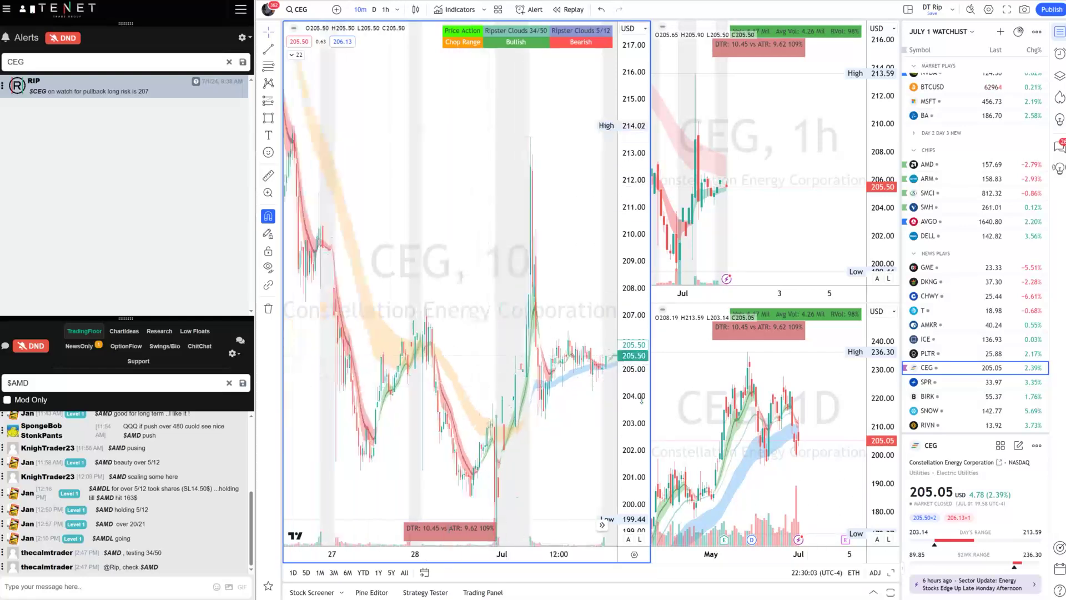
pyautogui.scroll(4, 416, 358)
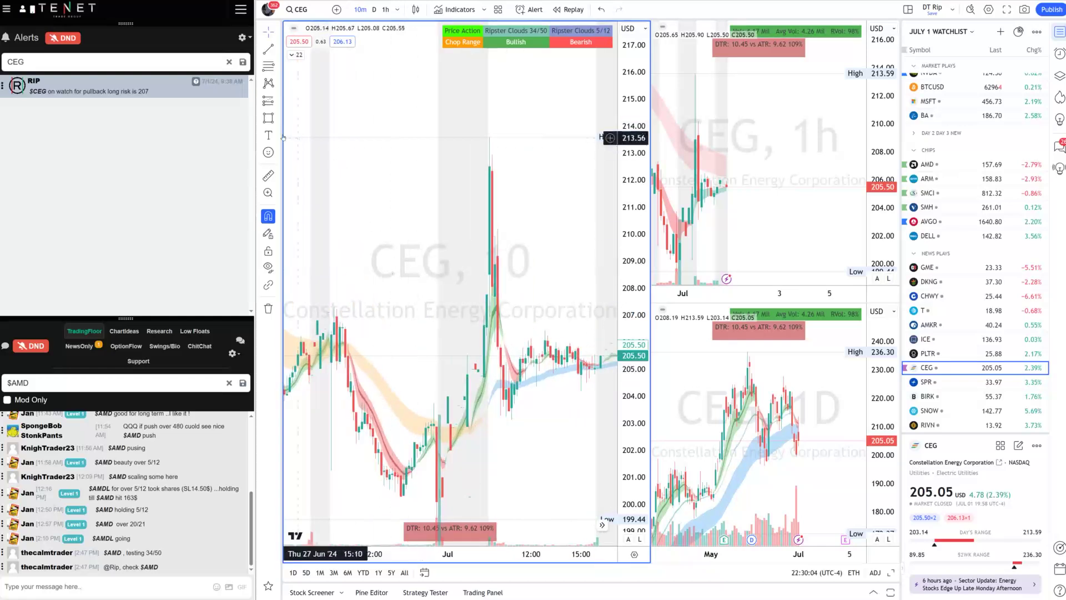
# Step: Draw a yellow rectangle on the CEG 10-minute chart between about 207.38 and 205.72, from June 27 16:00 into July 1, and compress the price scale
pyautogui.hotkey('alt', 'shift', 'r')
pyautogui.moveTo(311, 304)
pyautogui.mouseDown()
pyautogui.moveTo(536, 415)
pyautogui.moveTo(530, 392)
pyautogui.moveTo(490, 389)
pyautogui.moveTo(490, 244)
pyautogui.moveTo(498, 359)
pyautogui.mouseUp()
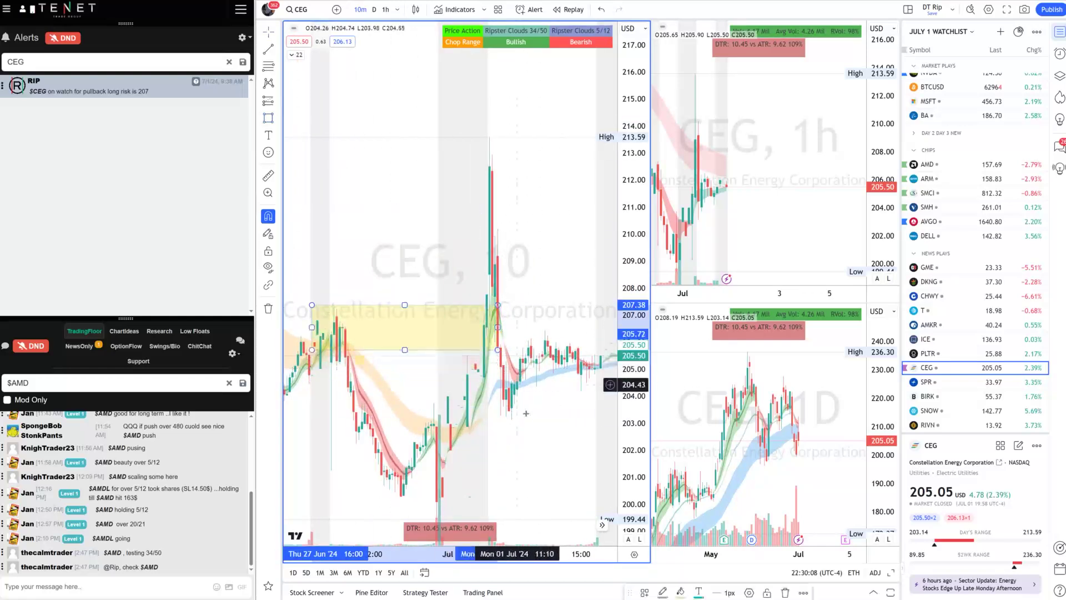
pyautogui.click(409, 347)
pyautogui.moveTo(410, 347); pyautogui.dragTo(409, 360)
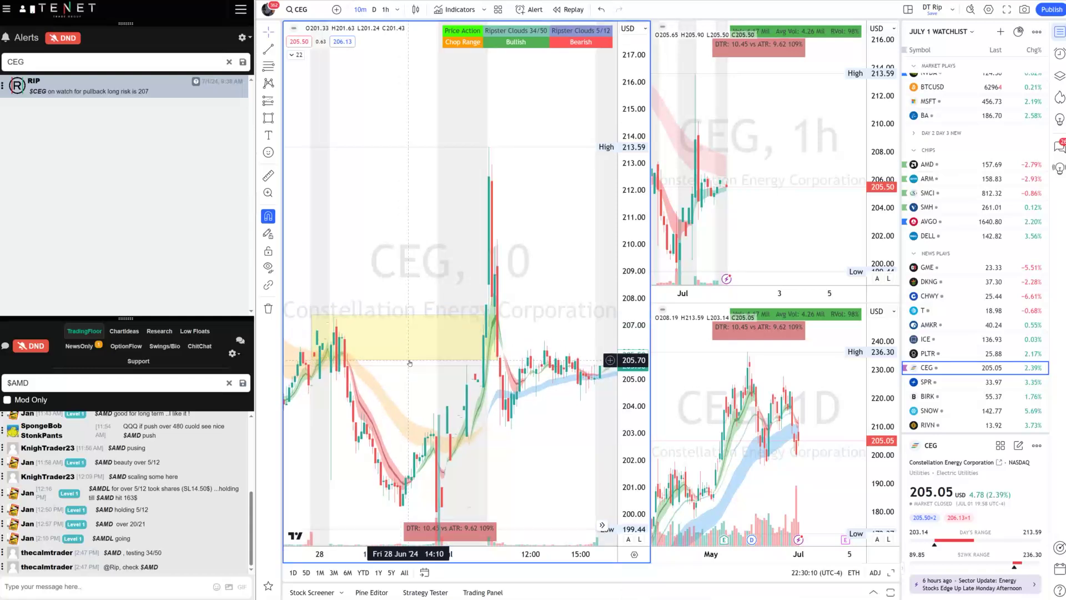
pyautogui.moveTo(634, 345); pyautogui.dragTo(633, 452)
# Step: Widen the CEG hourly and daily panes and examine the hourly price action around July 1
pyautogui.scroll(-4, 757, 236)
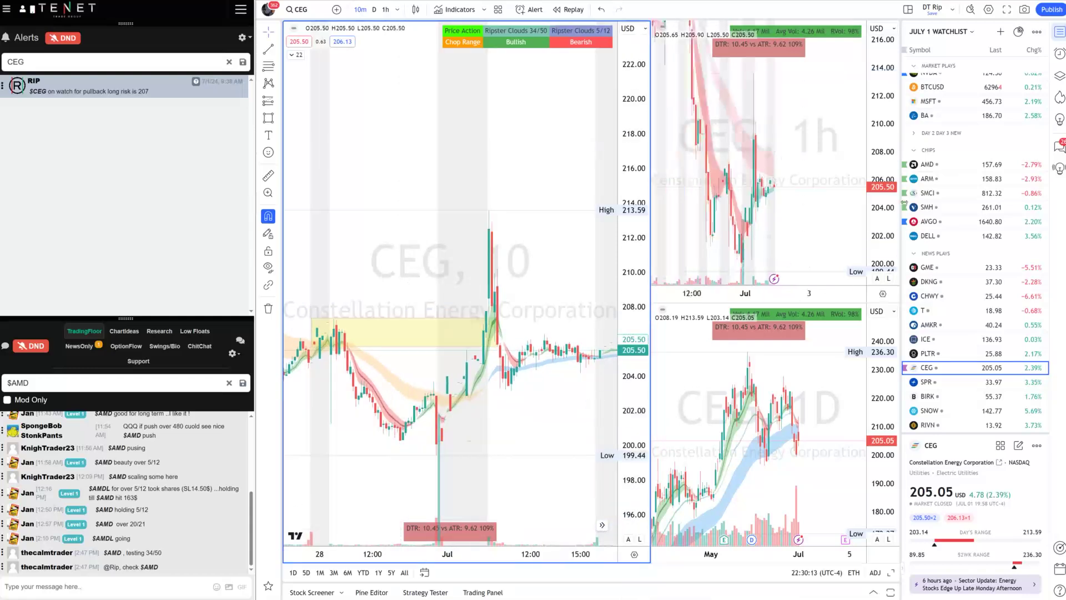
pyautogui.moveTo(886, 184); pyautogui.dragTo(885, 257)
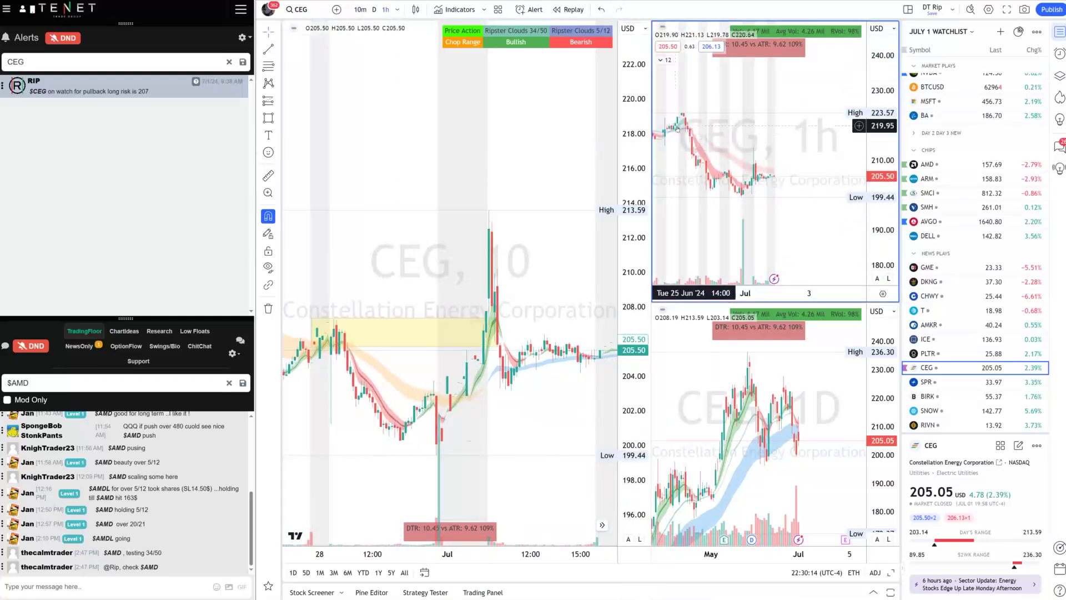
pyautogui.moveTo(651, 194); pyautogui.dragTo(498, 198)
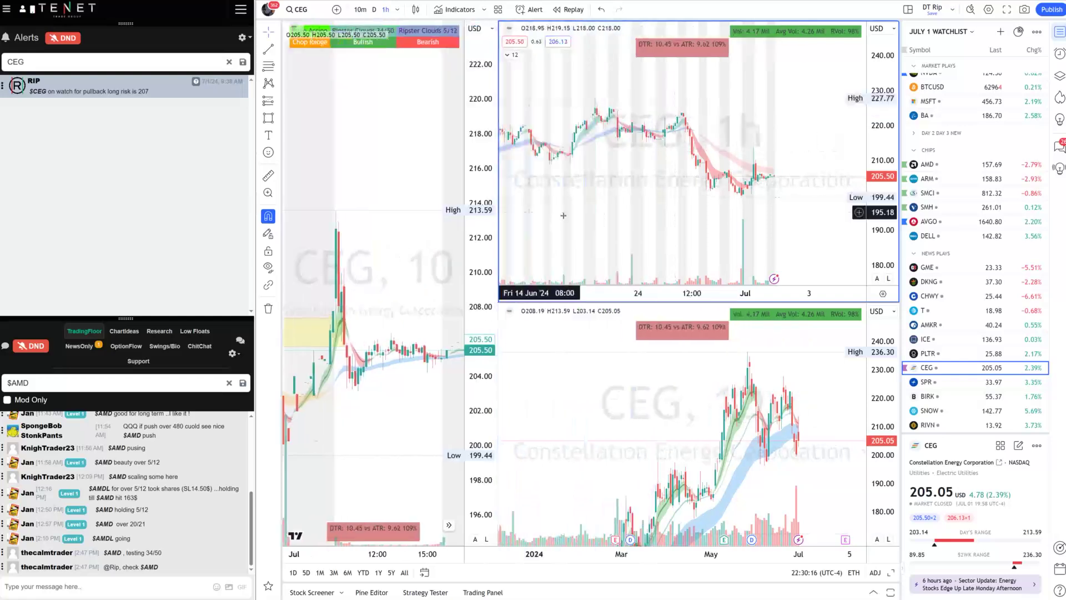
pyautogui.scroll(3, 664, 201)
pyautogui.scroll(3, 754, 182)
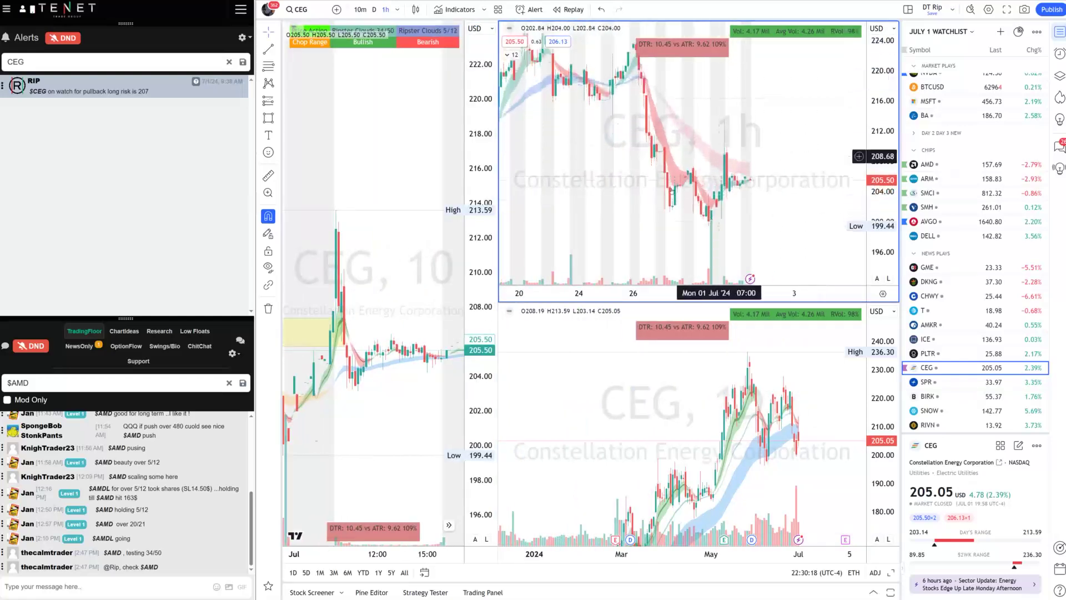
# Step: Widen the CEG 10-minute pane and compress the price scale of the hourly pane
pyautogui.moveTo(498, 223); pyautogui.dragTo(657, 234)
pyautogui.scroll(-5, 720, 240)
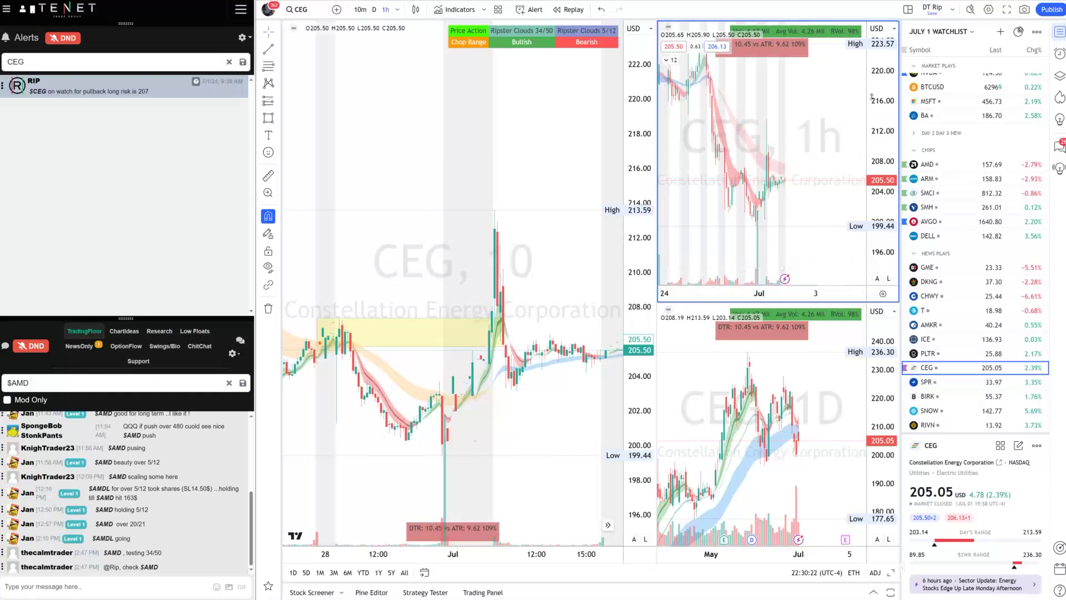
pyautogui.moveTo(874, 161); pyautogui.dragTo(874, 259)
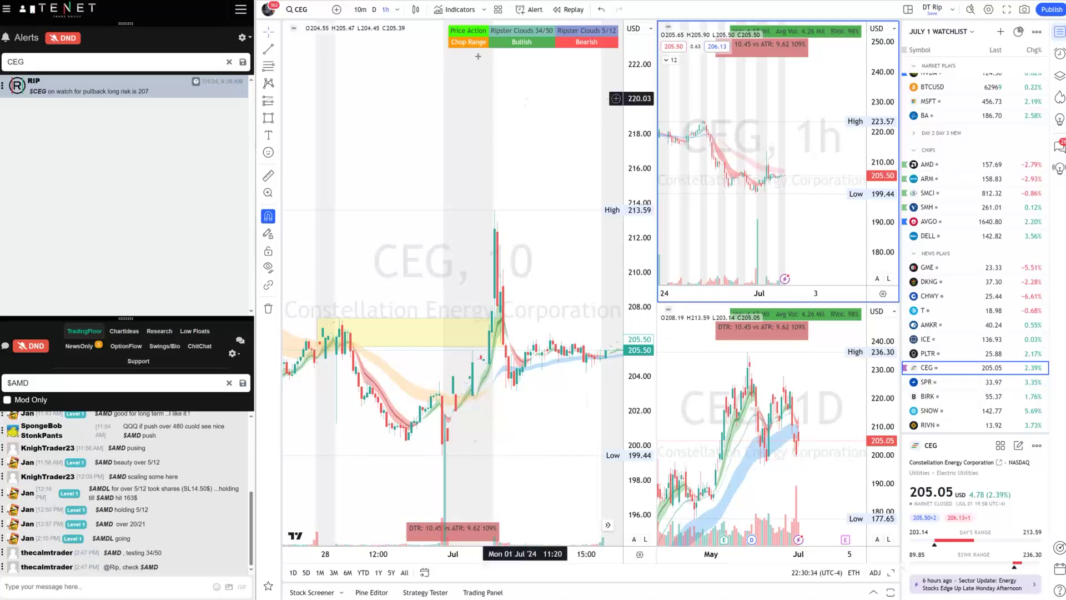
# Step: Load SNOW in place of CEG and review its pivots and game plan on the Rip's News Plays sheet
pyautogui.click(303, 11)
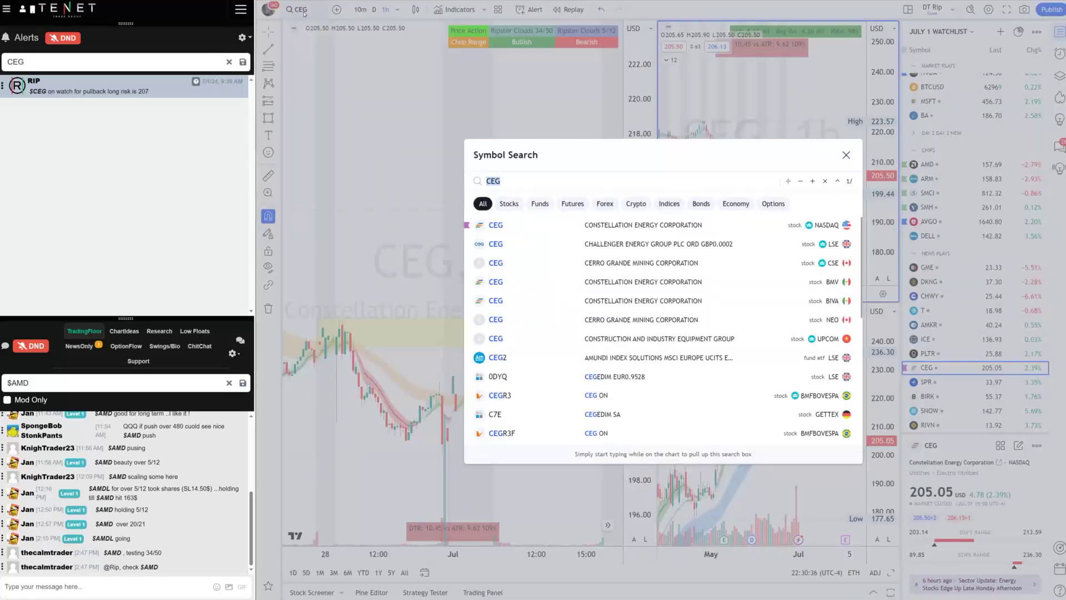
pyautogui.write('snow')
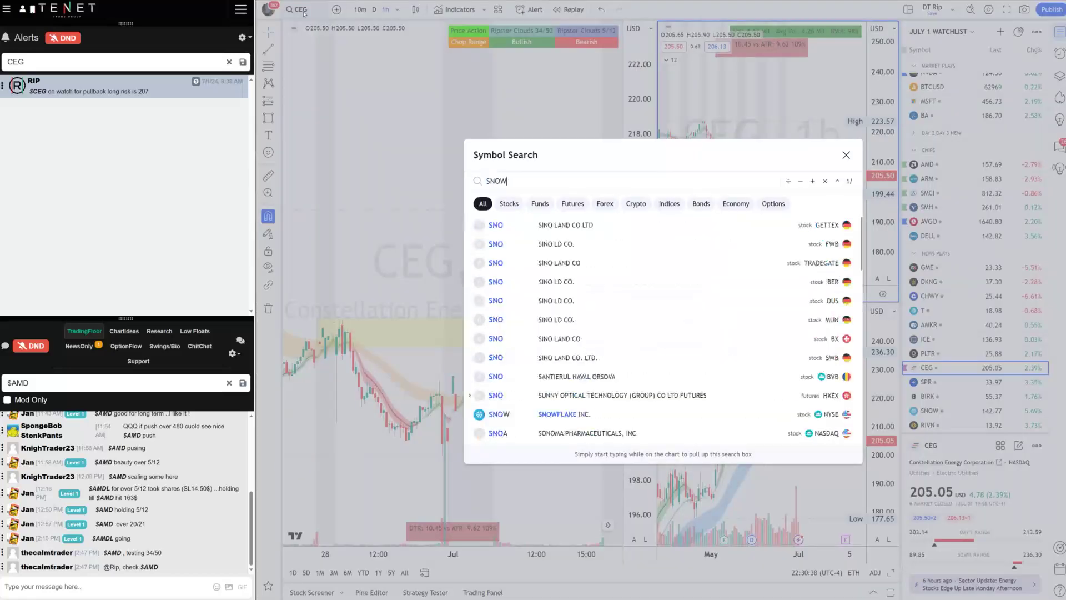
pyautogui.press('Return')
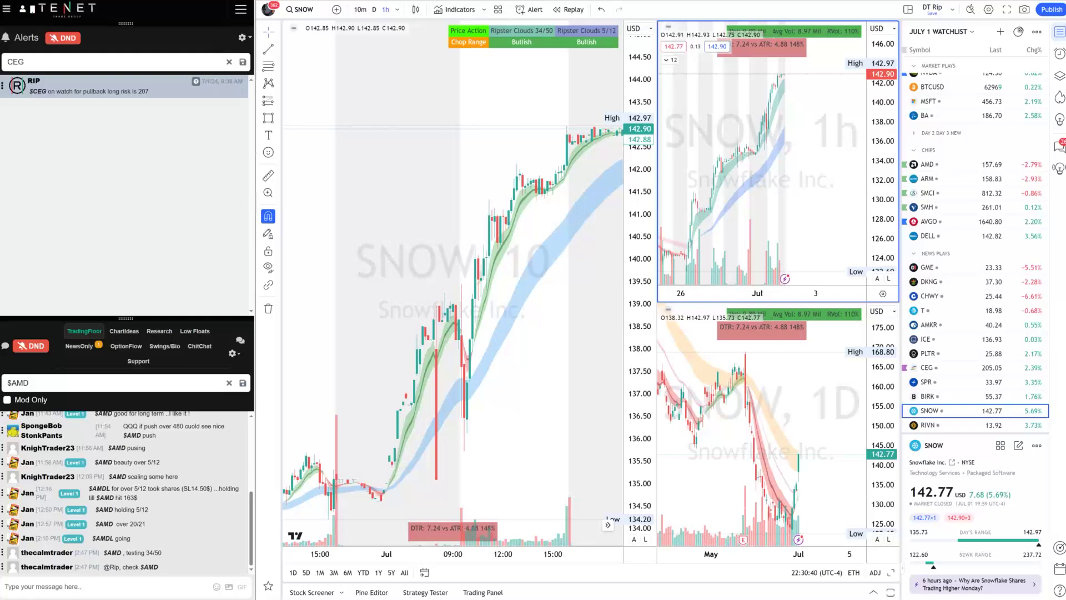
pyautogui.click(475, 572)
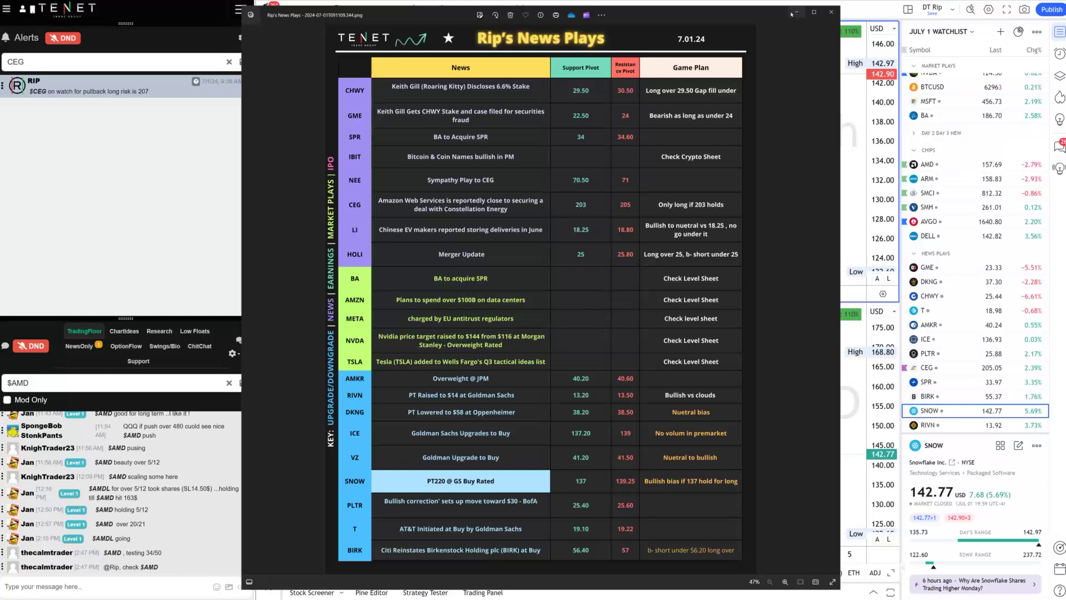
pyautogui.click(795, 12)
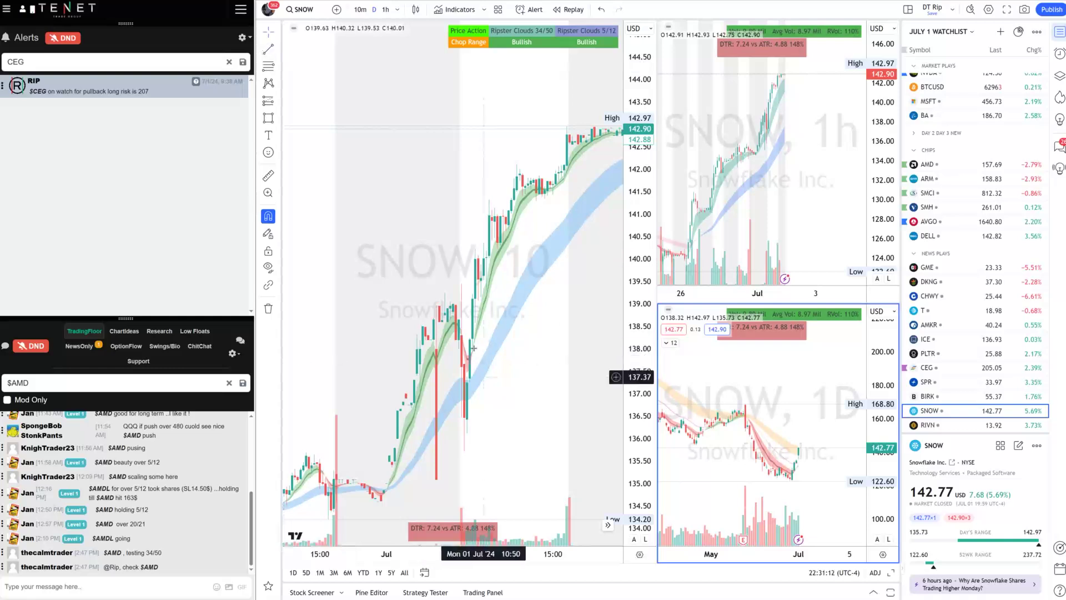
# Step: Draw two horizontal trend lines on the SNOW 10-minute chart, at about 137.36 and 139.35, across the July 1 session
pyautogui.click(392, 377)
pyautogui.click(525, 377)
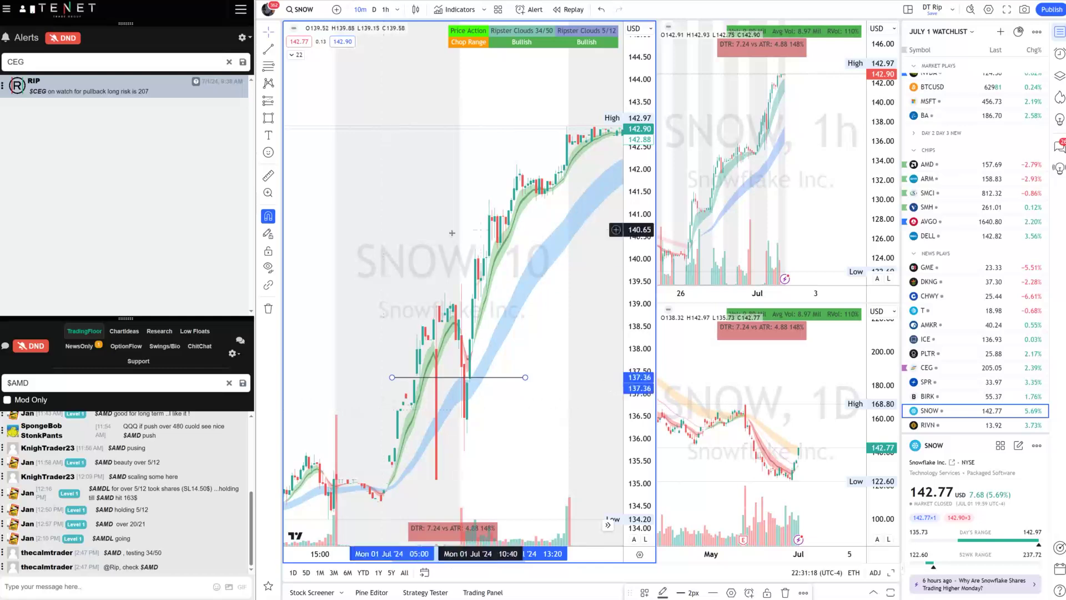
pyautogui.click(442, 289)
pyautogui.moveTo(428, 287); pyautogui.dragTo(535, 288)
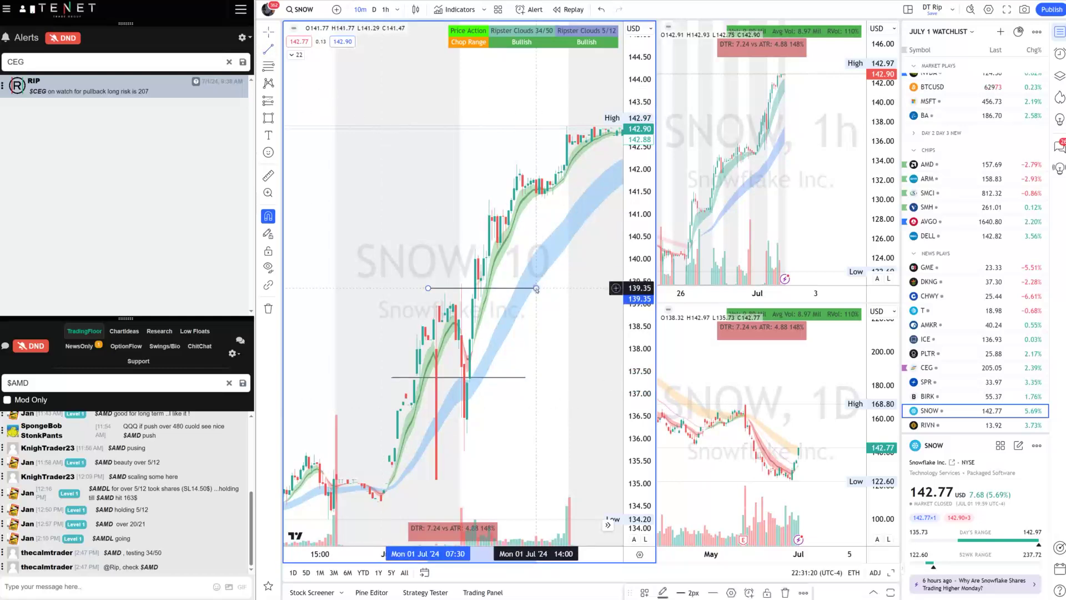
# Step: Filter the alerts by $SNOW, highlight the alert about holding till clouds hold, and clear the filter
pyautogui.doubleClick(16, 62)
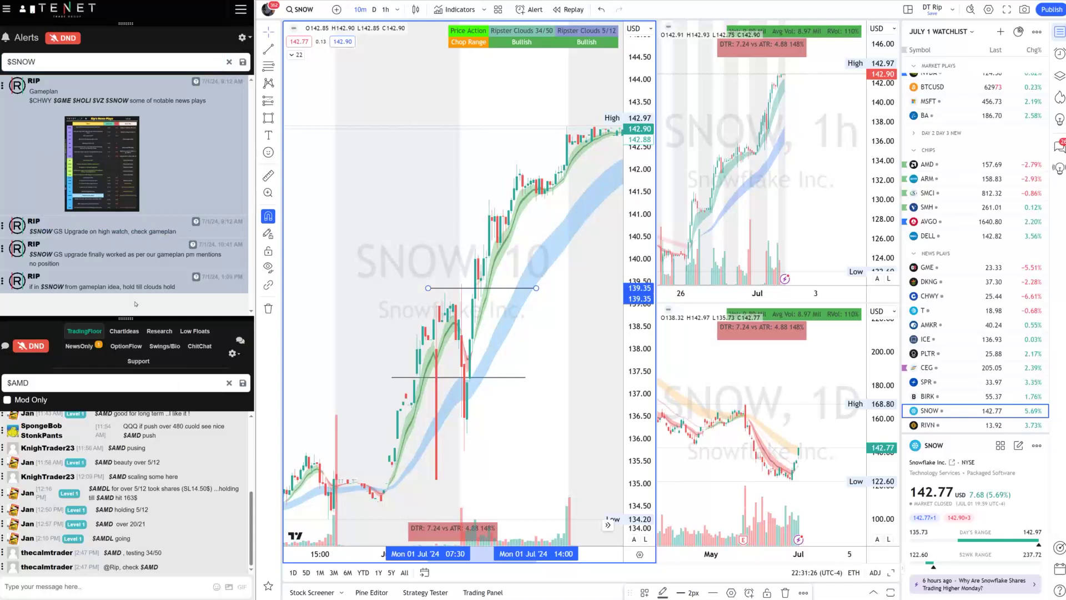
pyautogui.moveTo(184, 289); pyautogui.dragTo(44, 278)
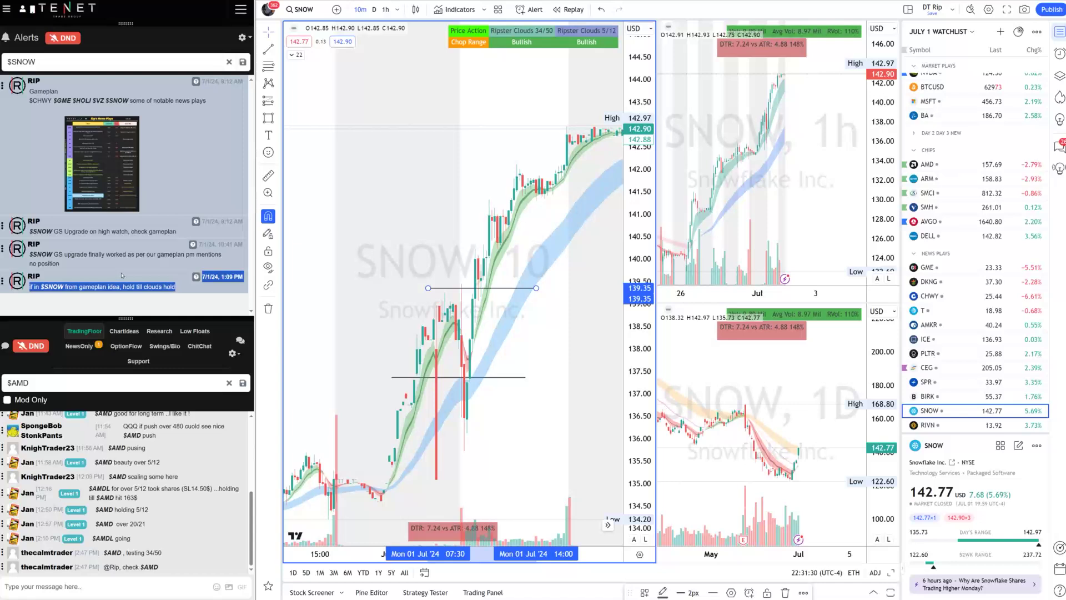
pyautogui.click(229, 61)
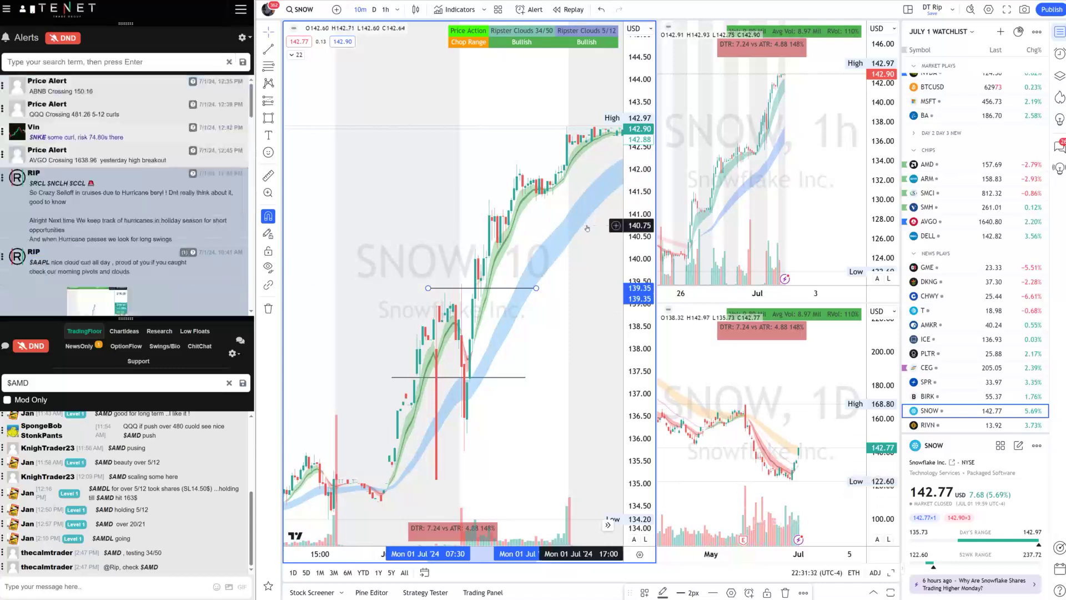
# Step: Clear the $AMD search in the ChartIdeas room and enlarge the MDB chart idea from June 28
pyautogui.click(124, 331)
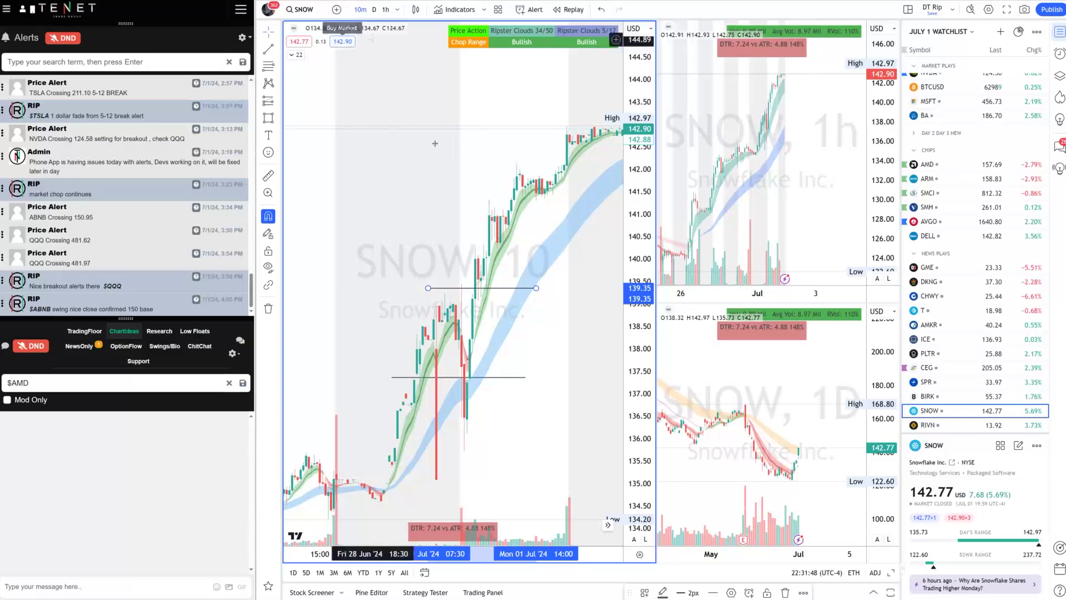
pyautogui.click(227, 384)
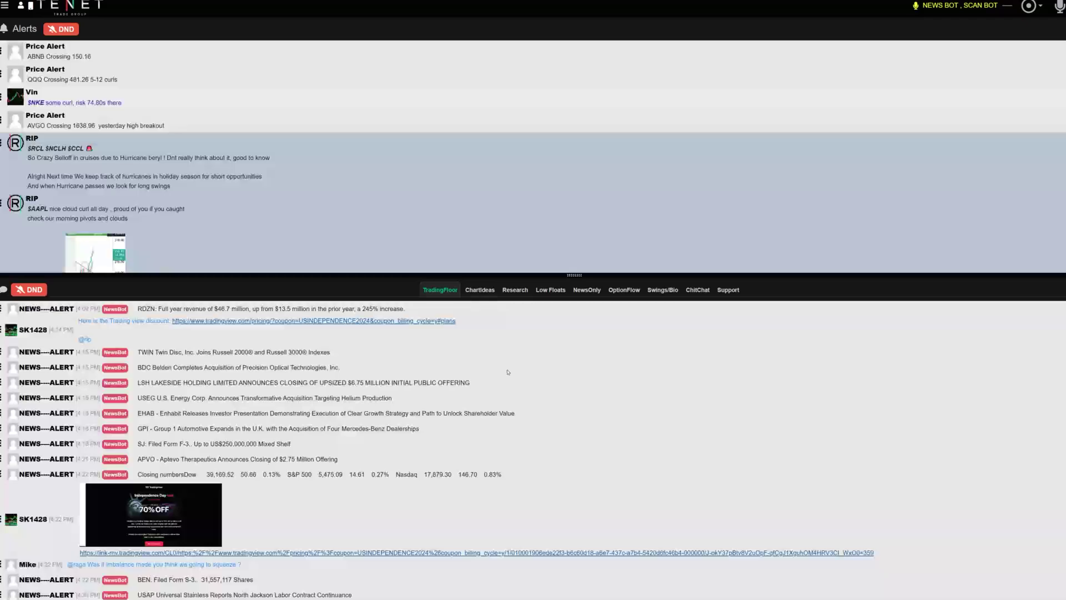
pyautogui.click(480, 289)
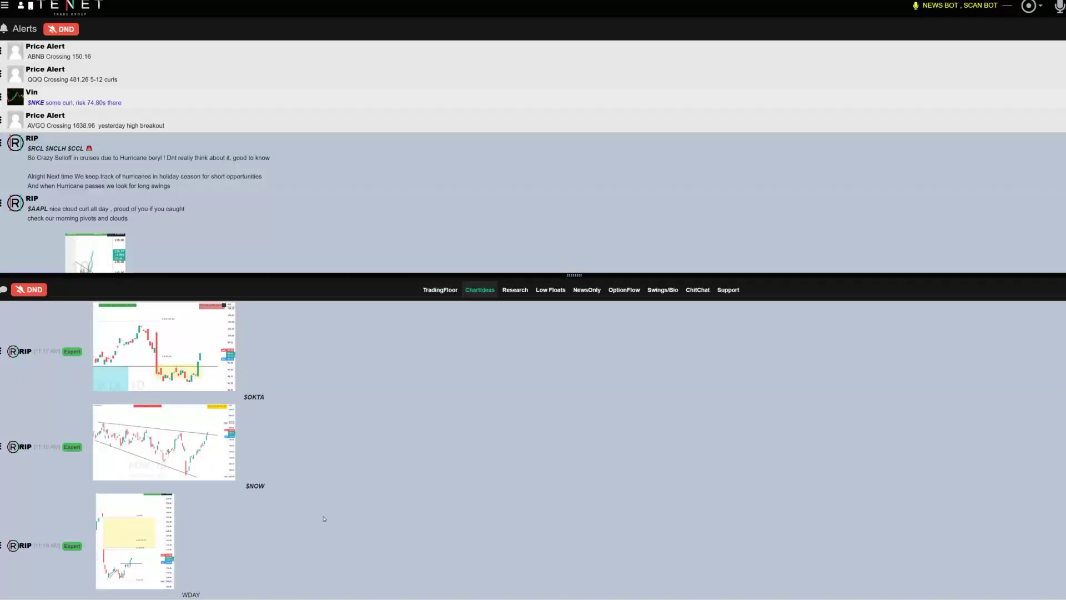
pyautogui.scroll(5, 290, 526)
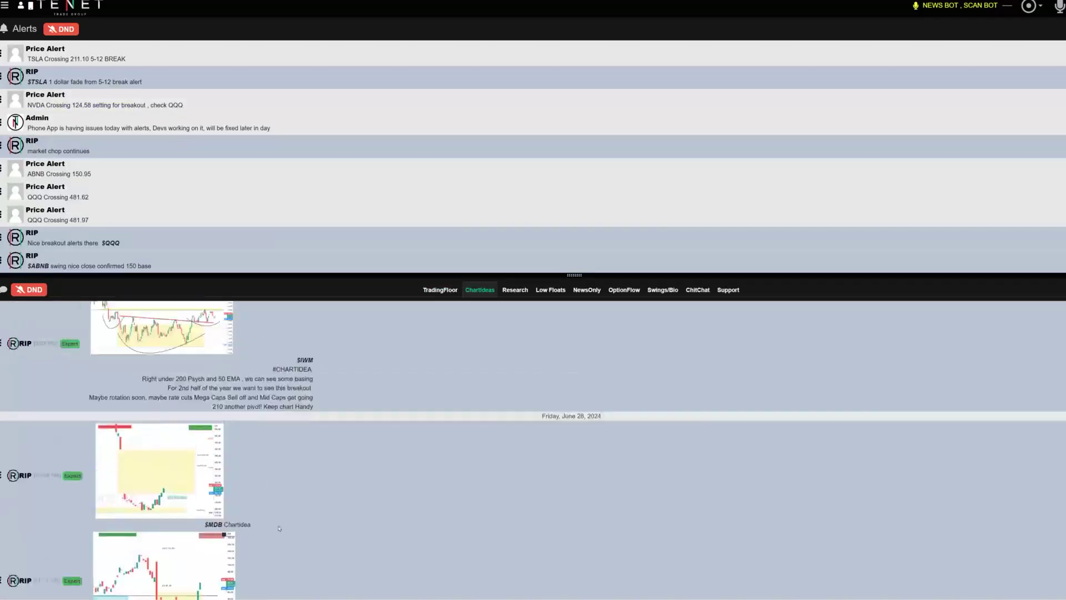
pyautogui.click(201, 498)
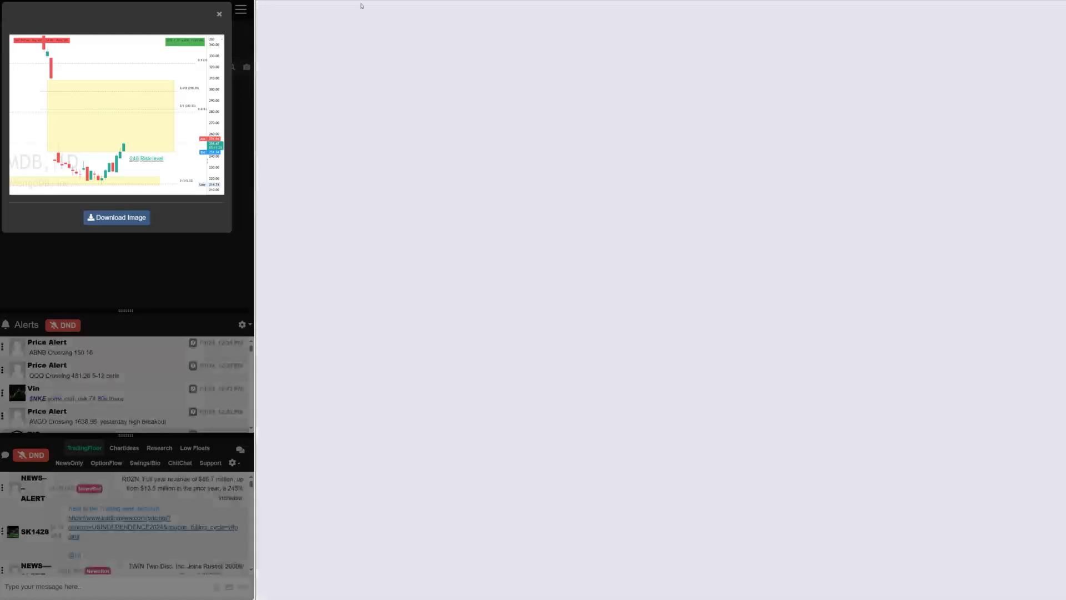
# Step: Load MDB on the daily chart, compare it with the chart idea, and consult the Rip's News Plays sheet
pyautogui.click(303, 10)
pyautogui.write('MDB')
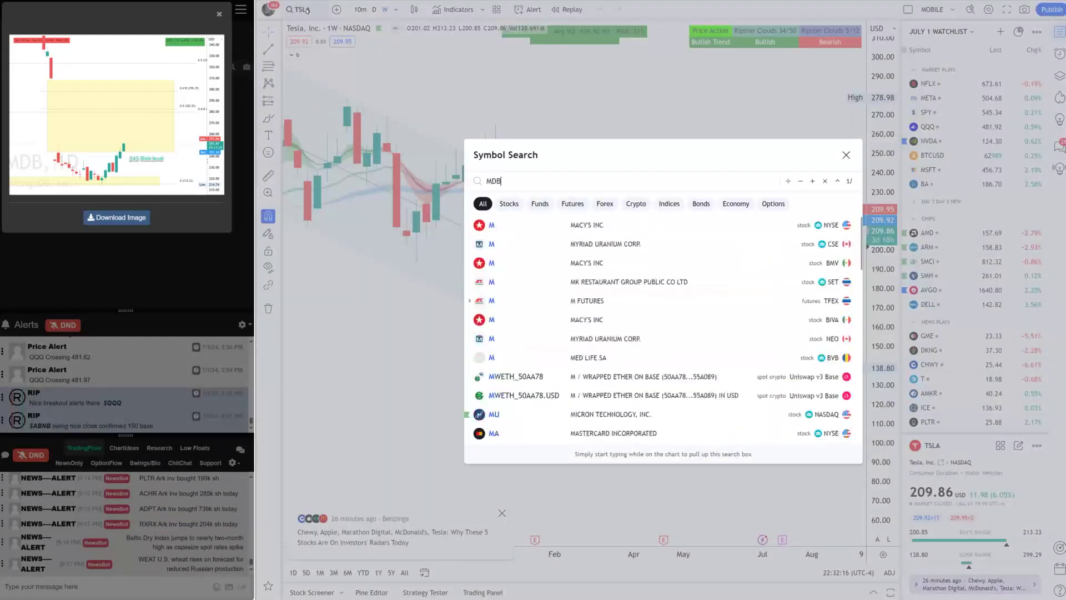
pyautogui.press('Return')
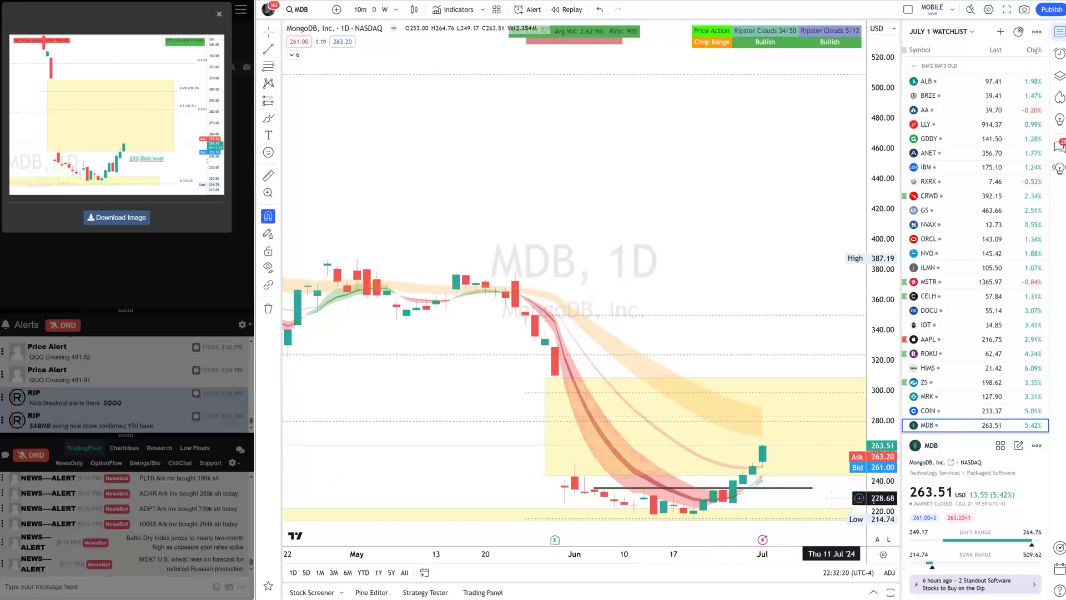
pyautogui.moveTo(761, 479); pyautogui.dragTo(765, 351)
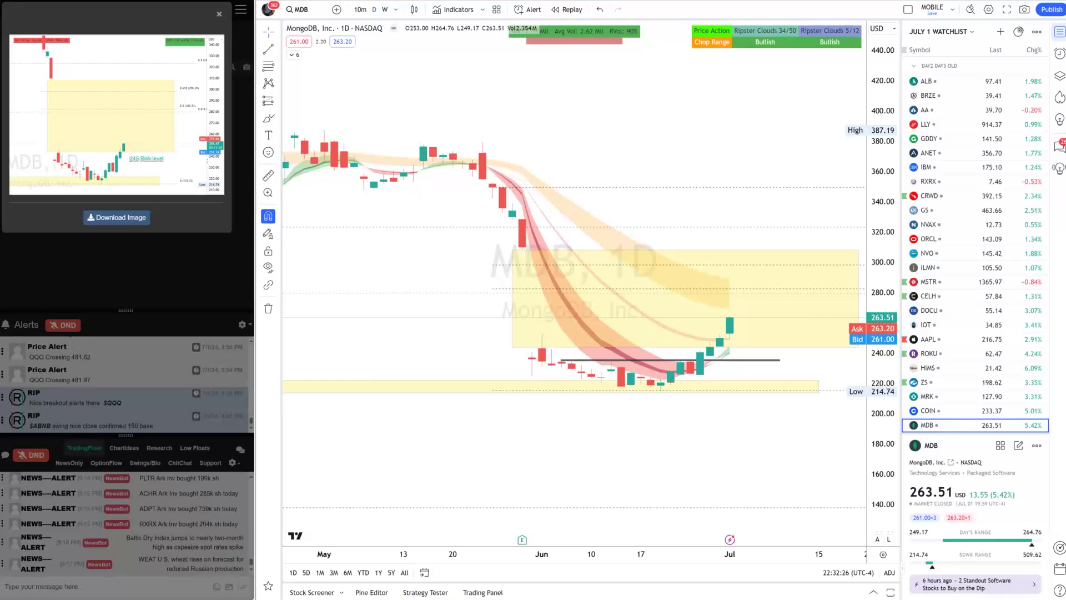
pyautogui.click(471, 586)
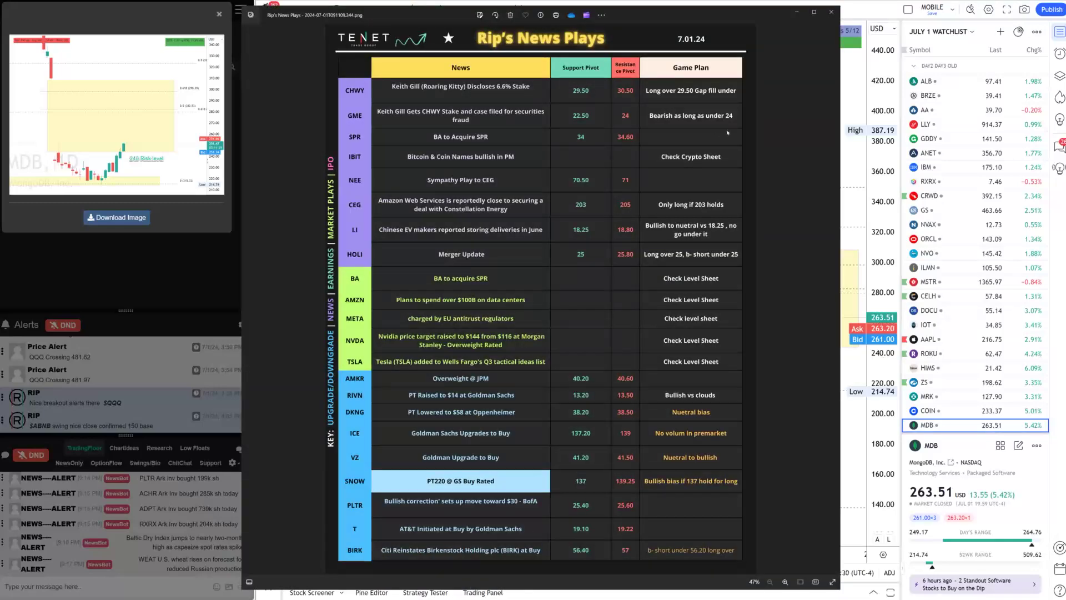
pyautogui.click(796, 12)
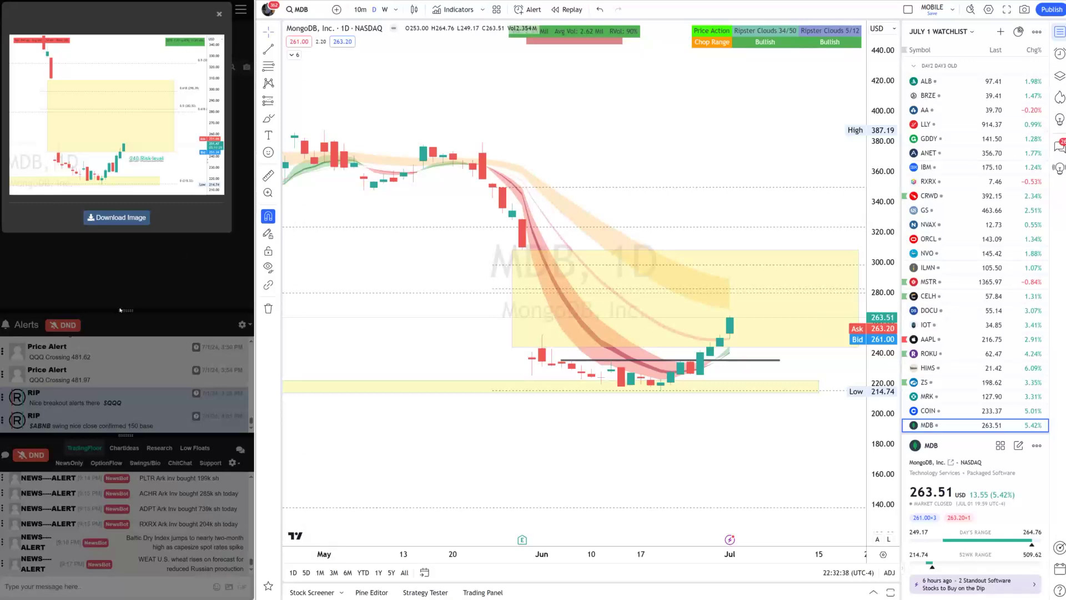
# Step: Close the enlarged MDB image and enlarge the alerts pane, with ChartIdeas showing in the chat
pyautogui.click(219, 15)
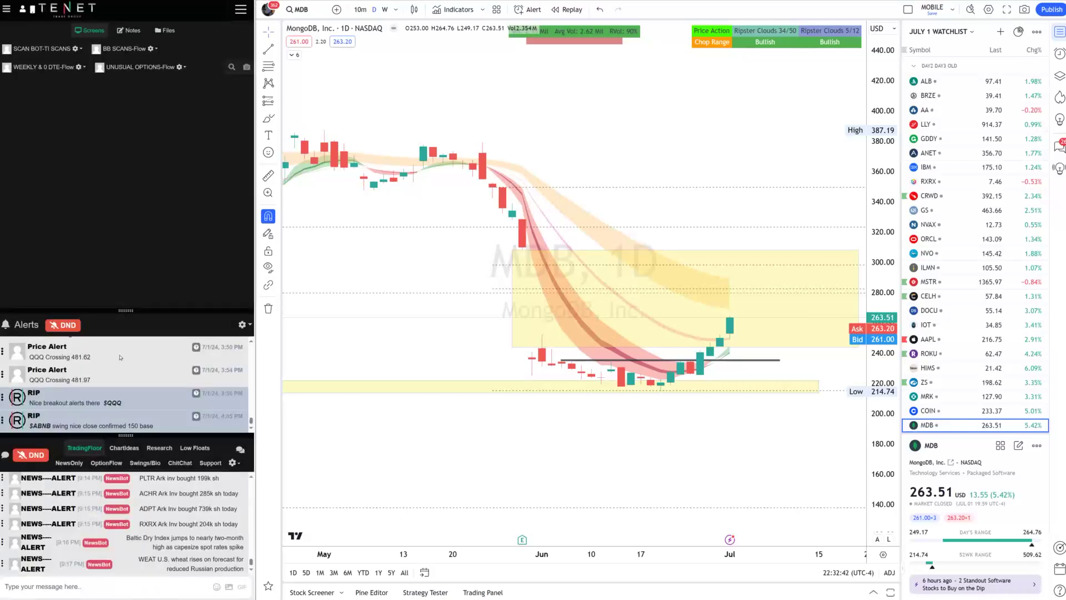
pyautogui.moveTo(125, 311); pyautogui.dragTo(126, 69)
pyautogui.click(123, 308)
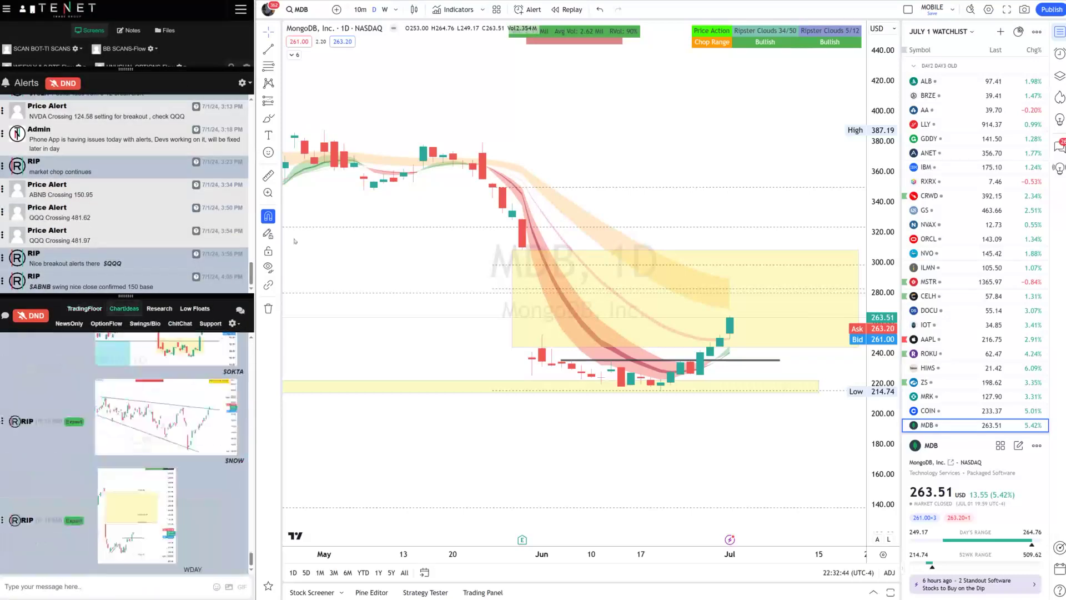
# Step: Load WDAY on the daily chart to compare it with its chart idea
pyautogui.click(299, 10)
pyautogui.write('WDAY')
pyautogui.press('Return')
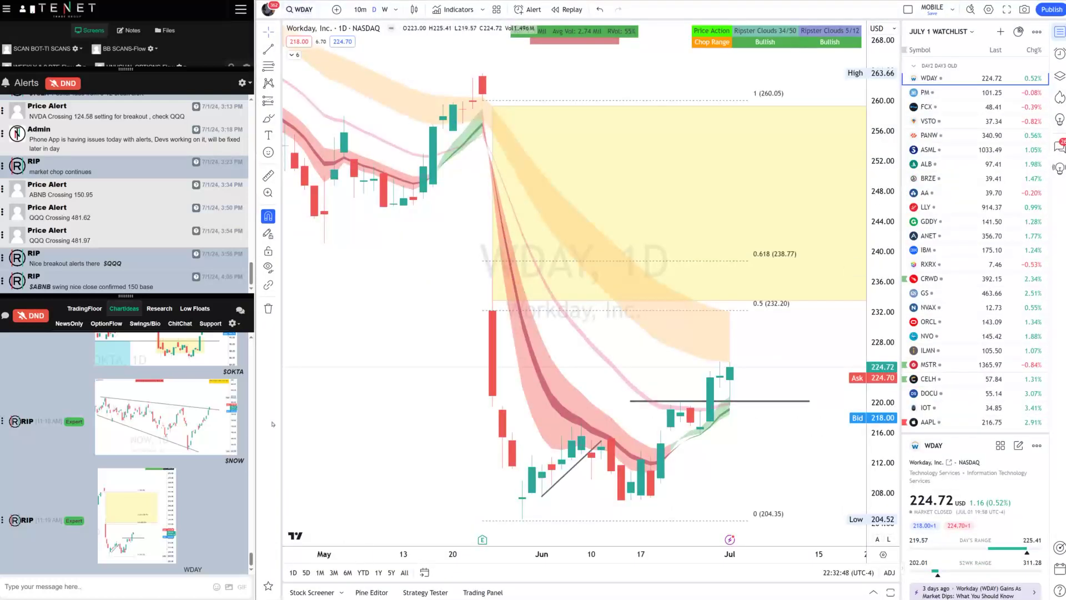
# Step: Load NOW on the daily chart and compare it with its chart idea, browsing back to the IWM post
pyautogui.click(310, 12)
pyautogui.write('NOW')
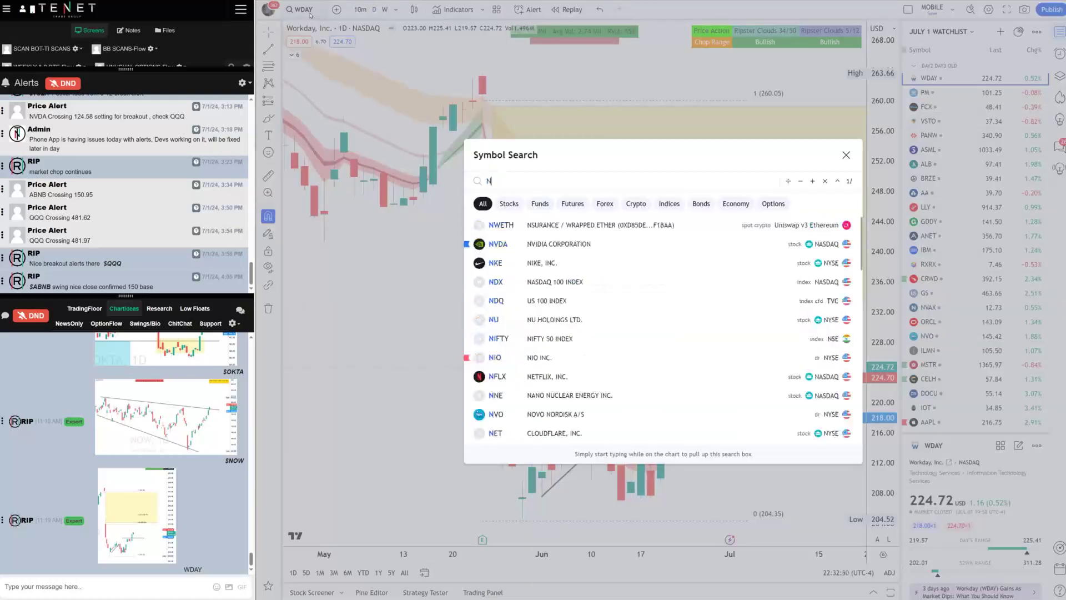
pyautogui.press('Return')
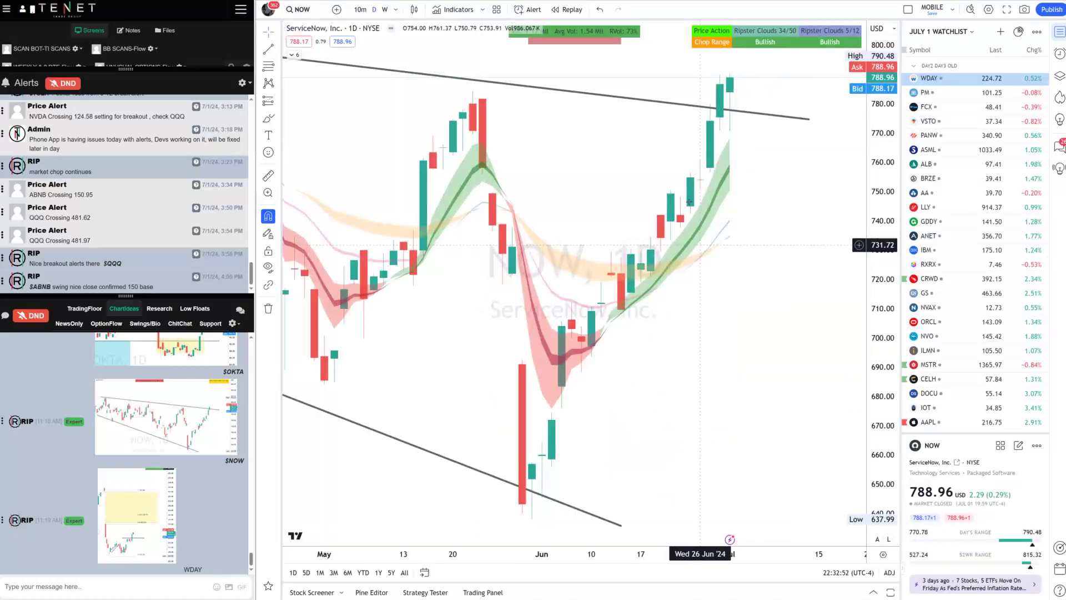
pyautogui.click(178, 446)
pyautogui.click(177, 486)
pyautogui.scroll(1, 177, 486)
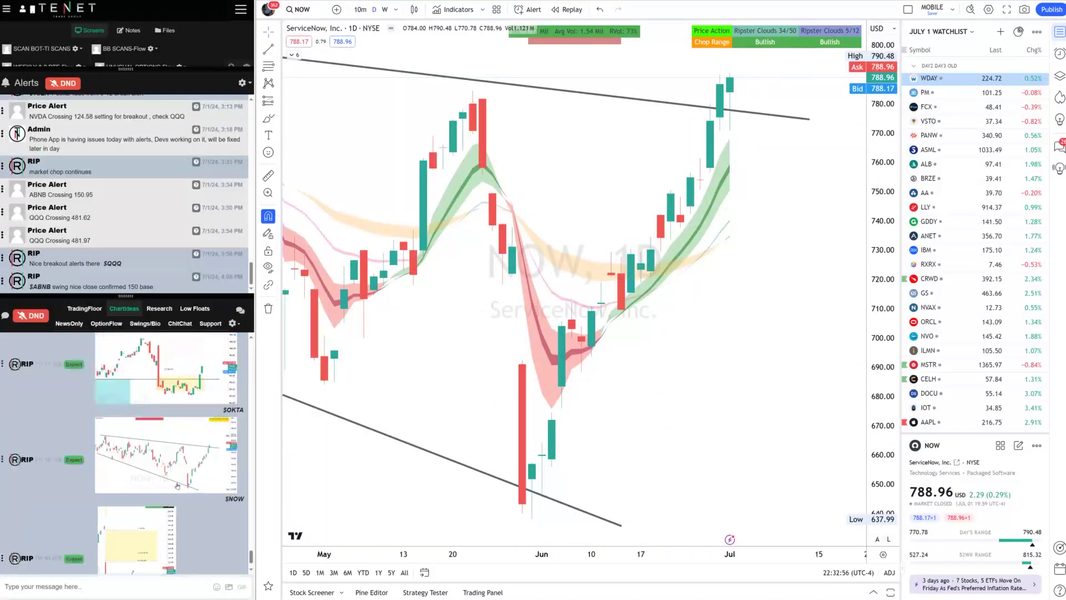
pyautogui.scroll(5, 177, 486)
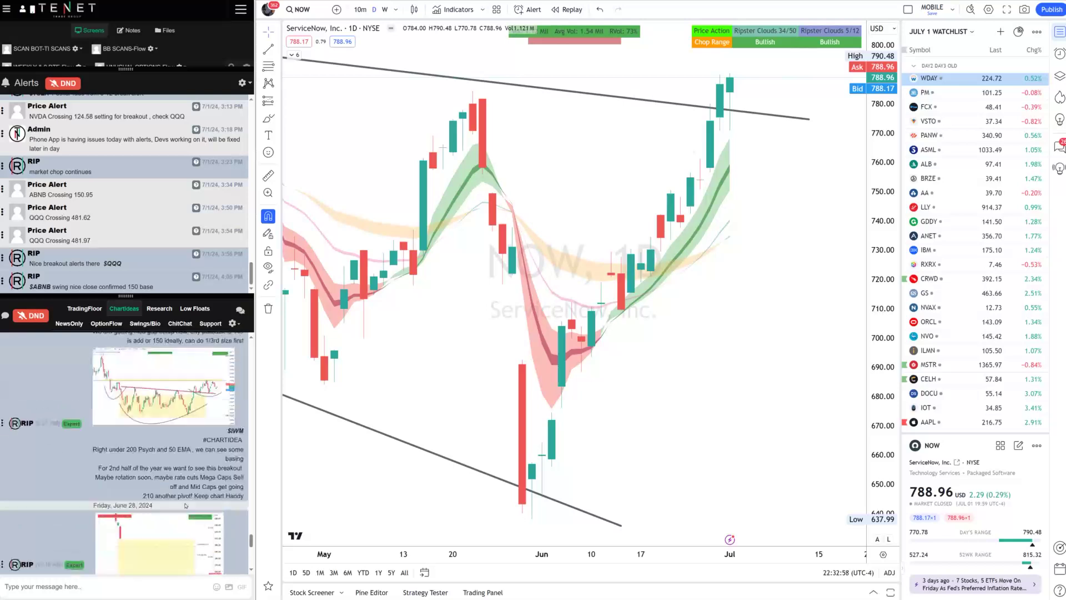
# Step: Load CRWD on the daily chart in place of NOW
pyautogui.click(313, 14)
pyautogui.write('CWR')
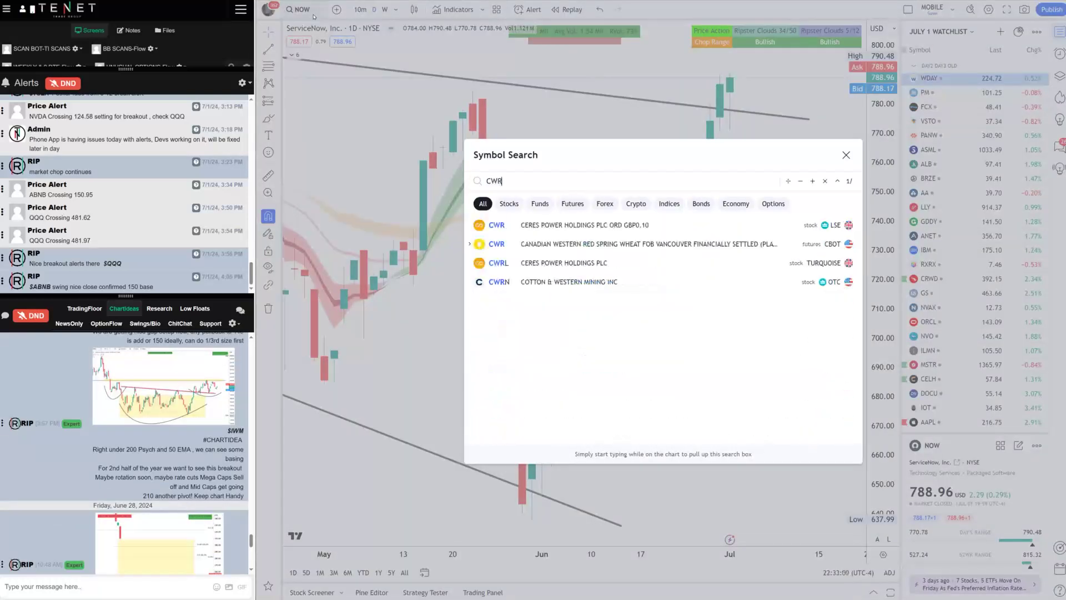
pyautogui.write('D')
pyautogui.press('Return')
pyautogui.click(313, 14)
pyautogui.write('CRWD')
pyautogui.press('Return')
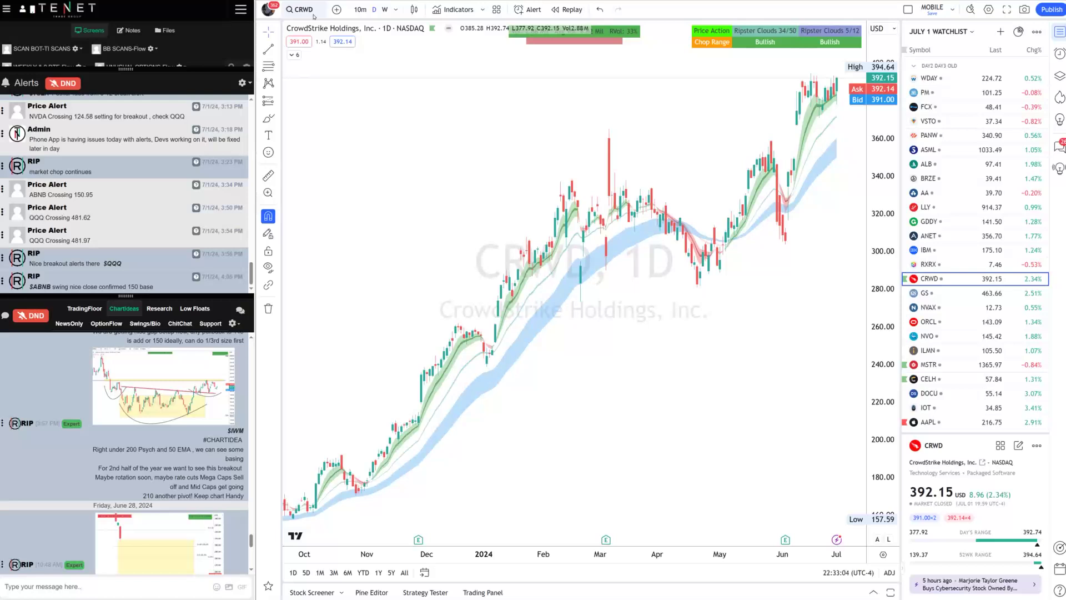
# Step: Add a price alert on CRWD at 393.63
pyautogui.rightClick(773, 74)
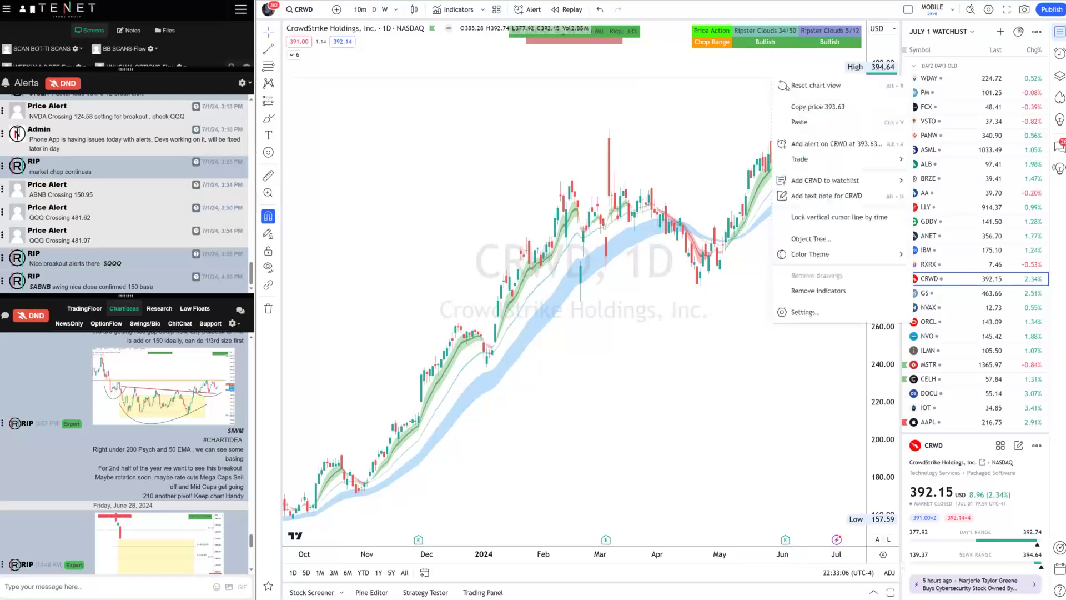
pyautogui.click(822, 144)
pyautogui.click(756, 467)
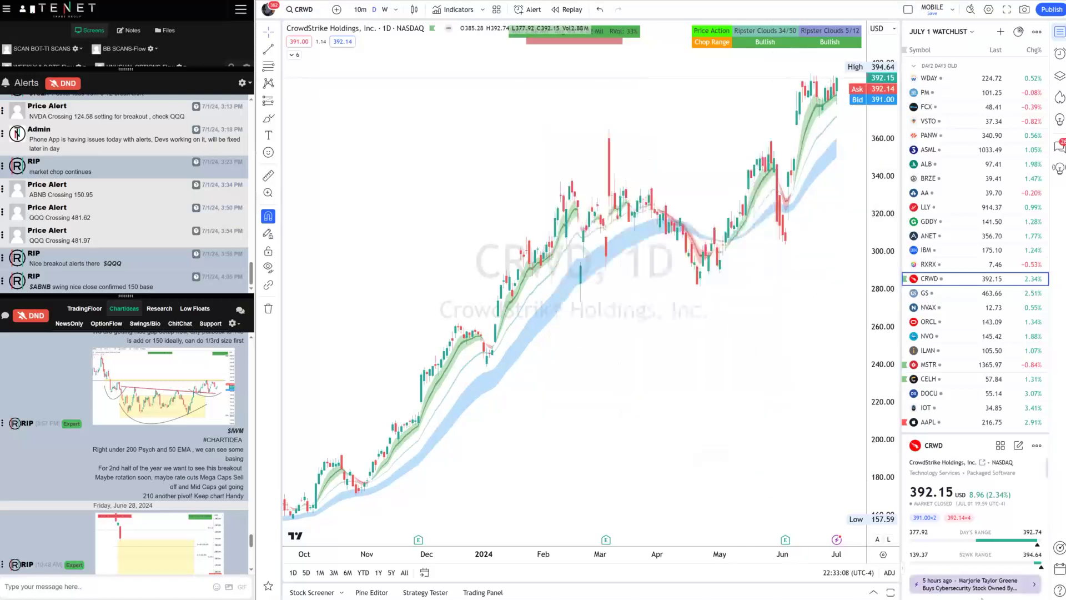
# Step: Load ZS on the daily chart in place of CRWD
pyautogui.click(306, 10)
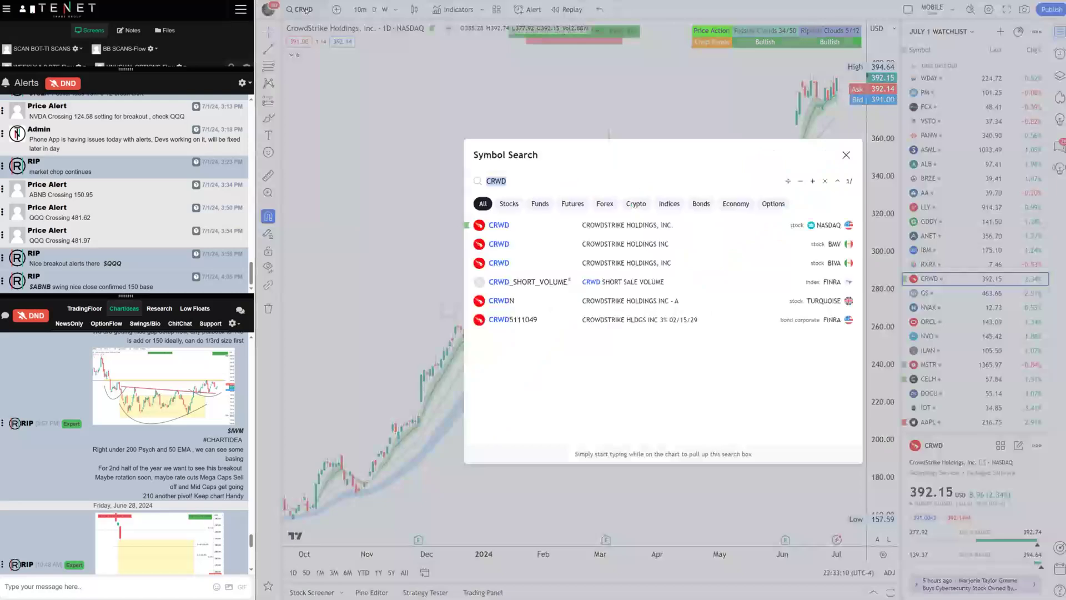
pyautogui.write('ZS')
pyautogui.press('Return')
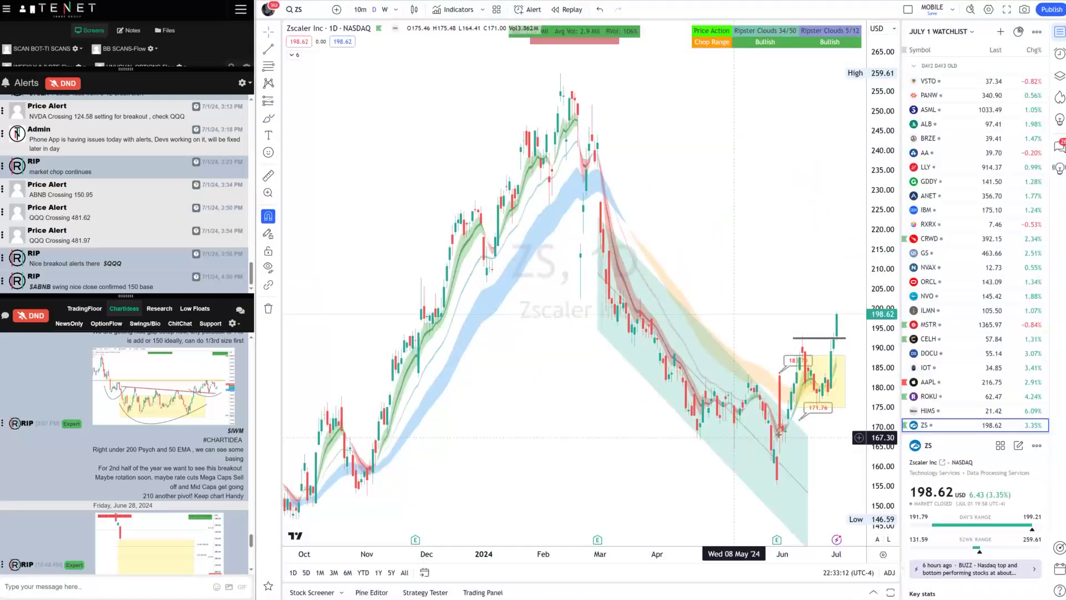
# Step: Load PANW on the daily chart in place of ZS
pyautogui.scroll(3, 719, 443)
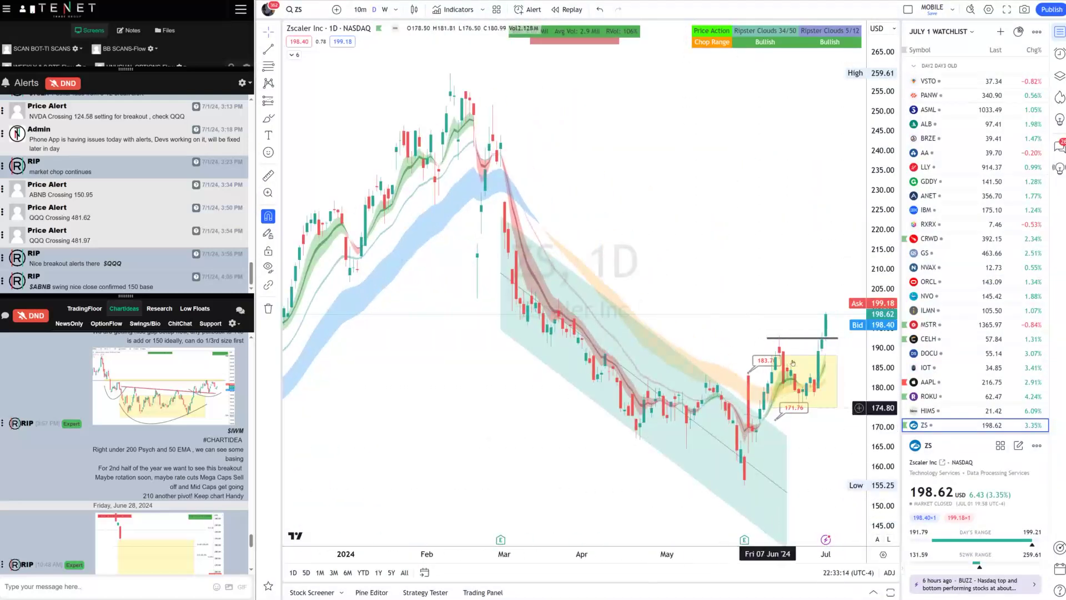
pyautogui.scroll(-2, 235, 542)
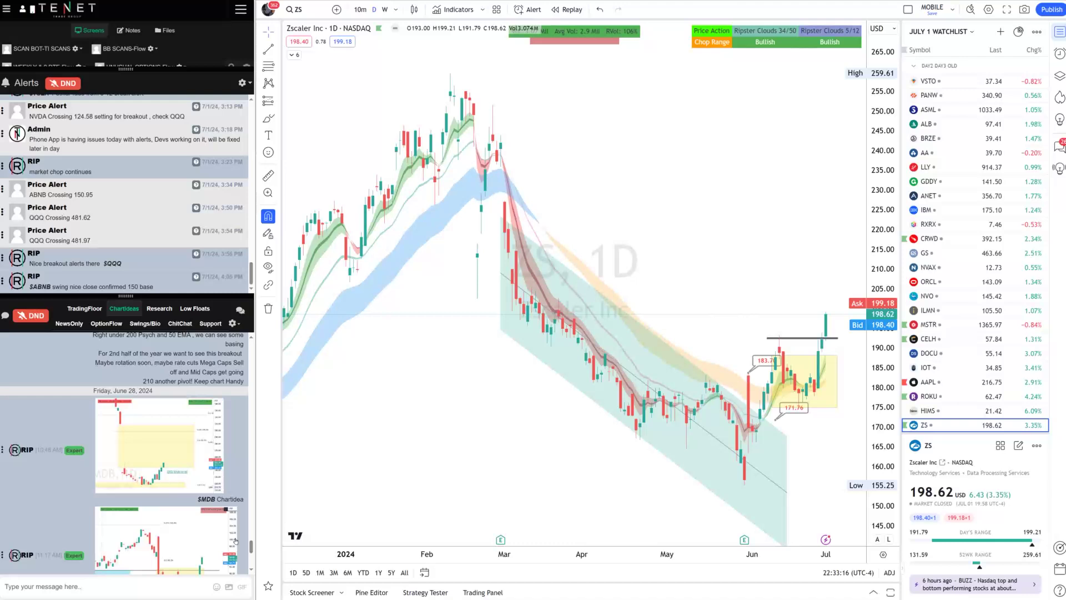
pyautogui.click(297, 11)
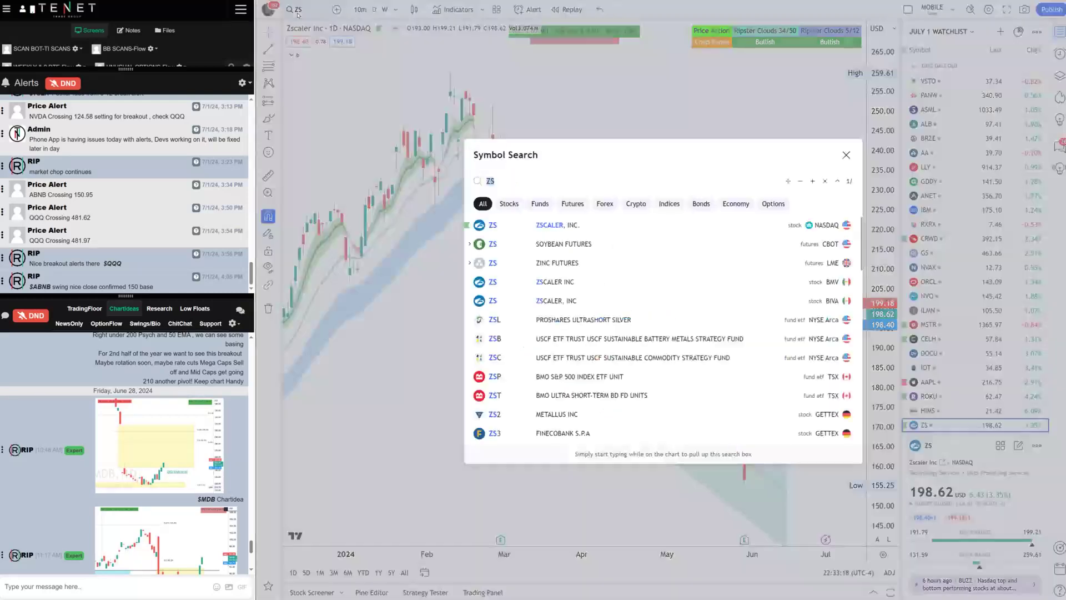
pyautogui.write('PO')
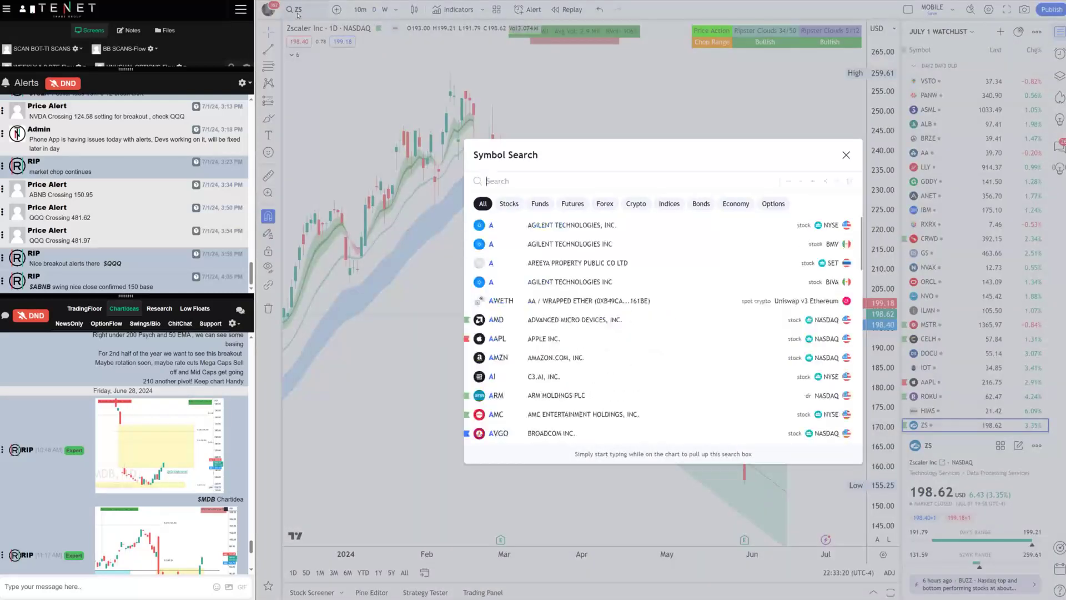
pyautogui.press('BackSpace')
pyautogui.press('BackSpace')
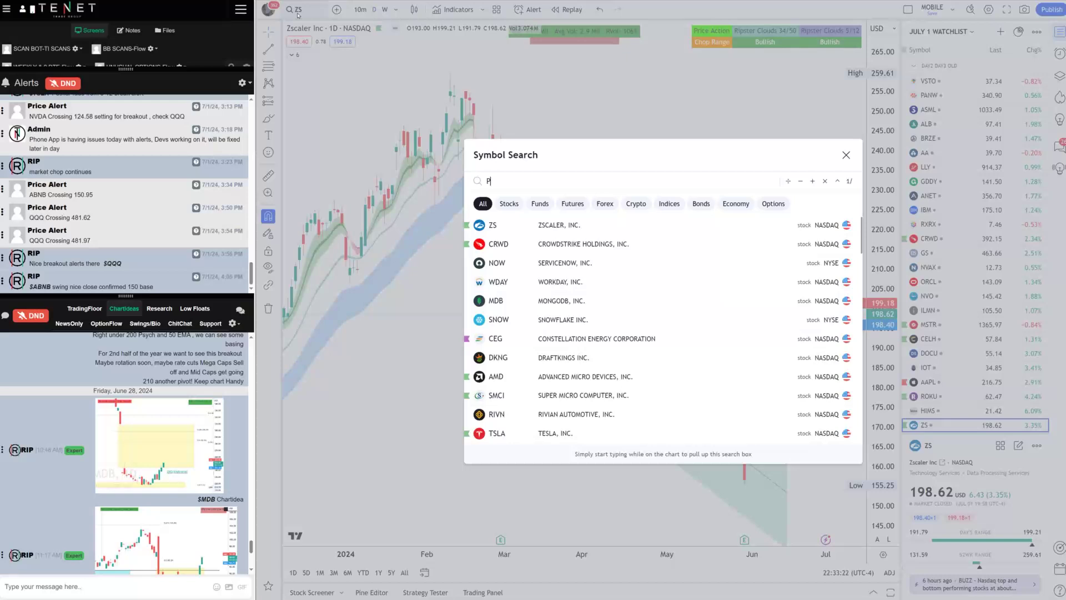
pyautogui.write('PANW')
pyautogui.press('Return')
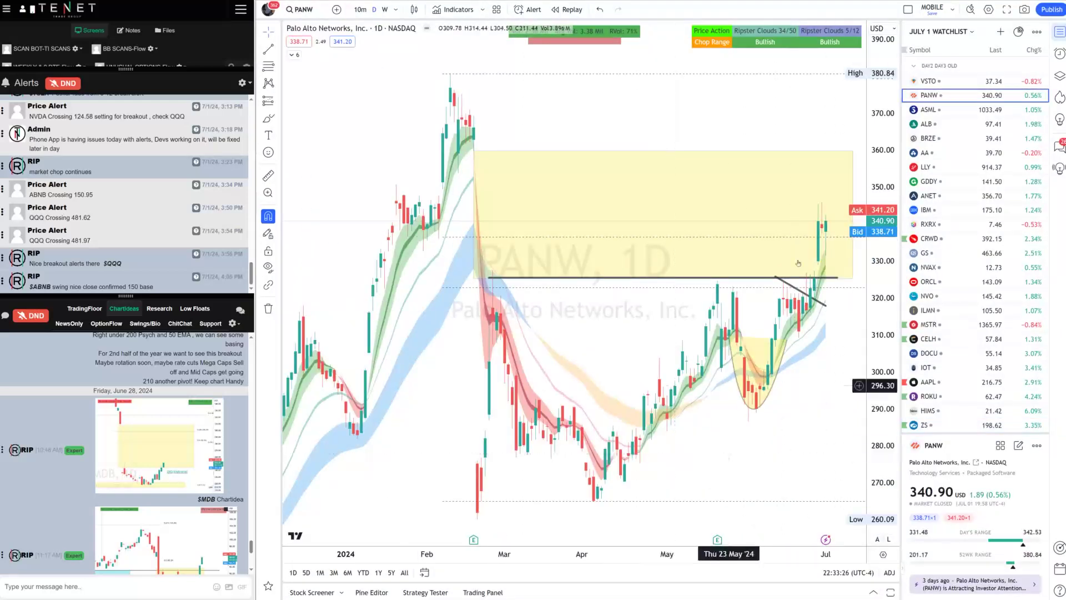
# Step: Browse the chart ideas down to WDAY, then switch to the X rotation search results and review the MDB and SNOW post
pyautogui.scroll(-2, 242, 376)
pyautogui.scroll(-2, 242, 376)
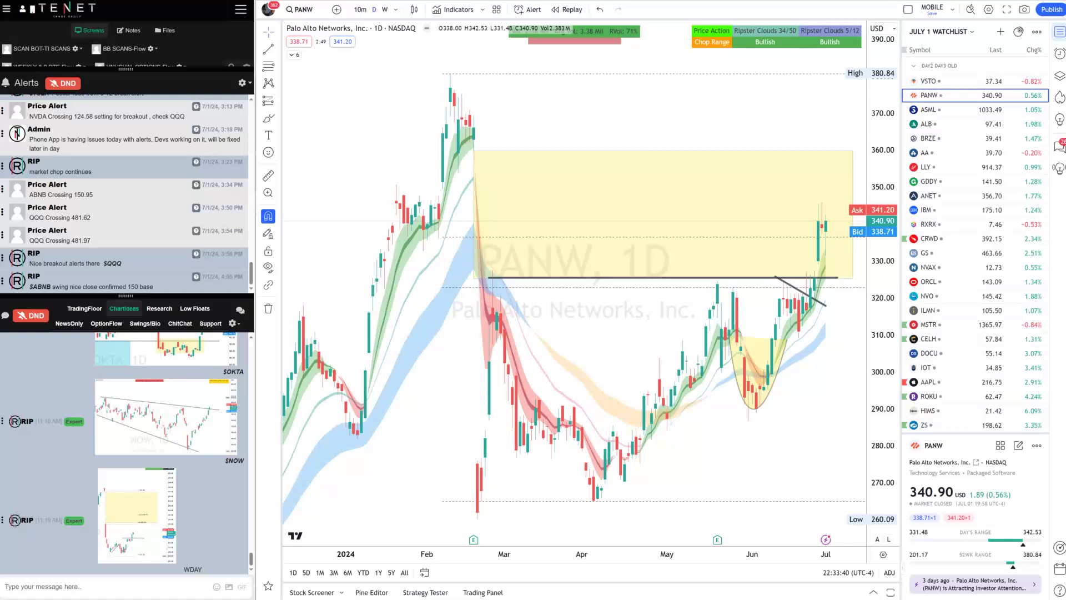
pyautogui.moveTo(198, 478); pyautogui.dragTo(542, 27)
pyautogui.scroll(-3, 635, 373)
pyautogui.hotkey('ctrl', '-')
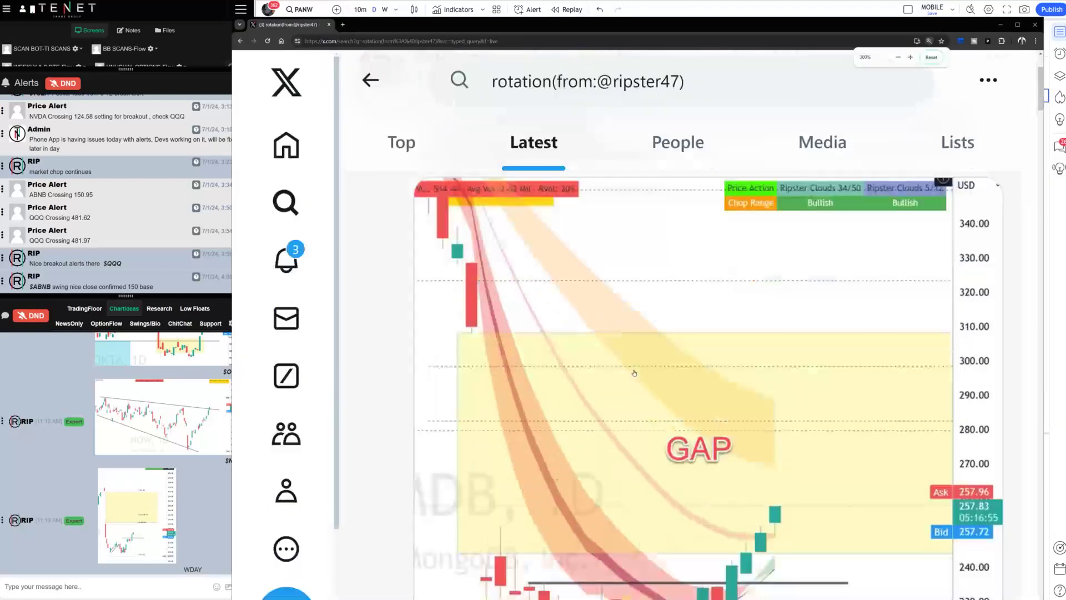
pyautogui.scroll(3, 666, 385)
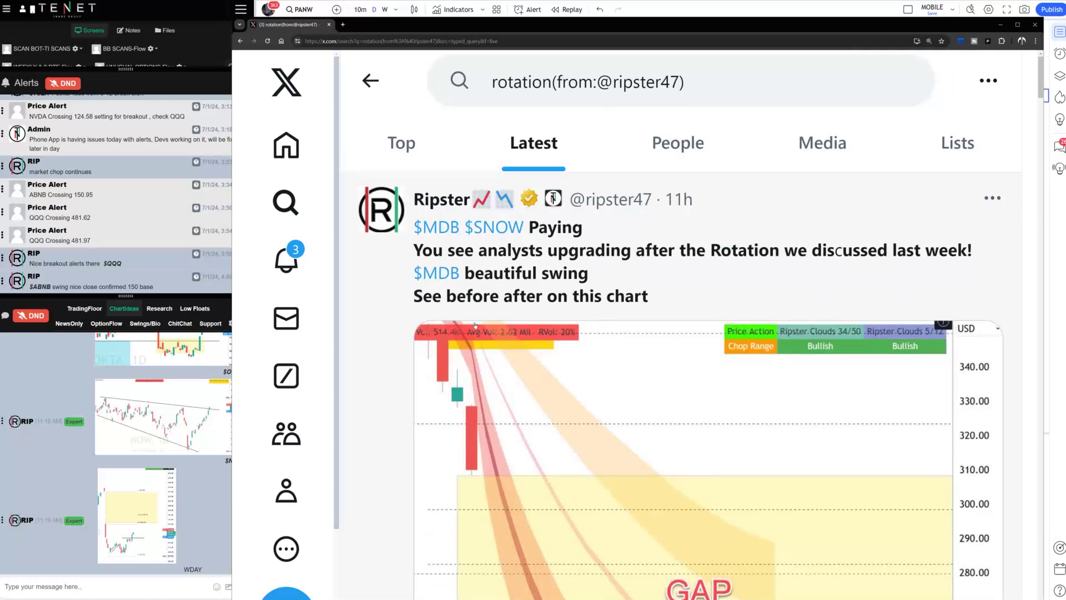
# Step: Open the quoted Jun 28 post about rotation into clouds and review its NOW, WDAY and MDB charts
pyautogui.scroll(-8, 528, 317)
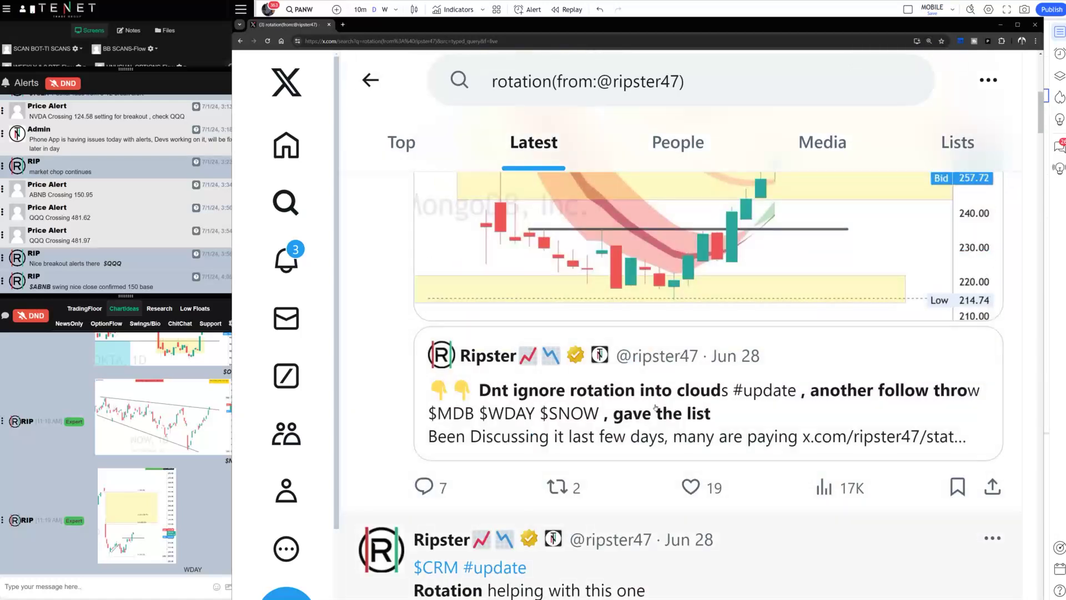
pyautogui.click(656, 407)
pyautogui.scroll(-2, 600, 478)
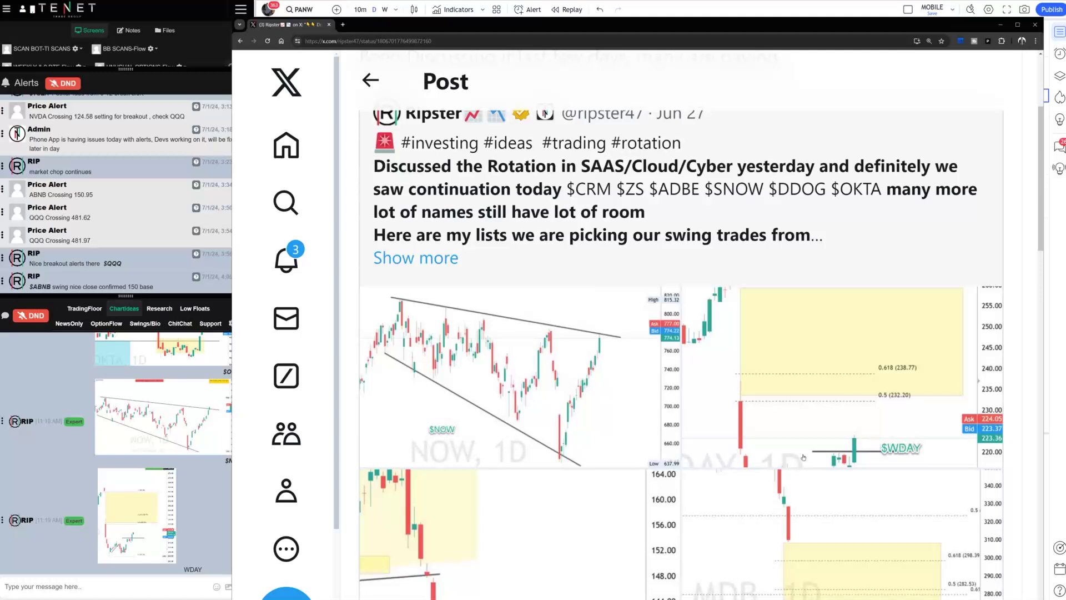
pyautogui.scroll(-3, 804, 457)
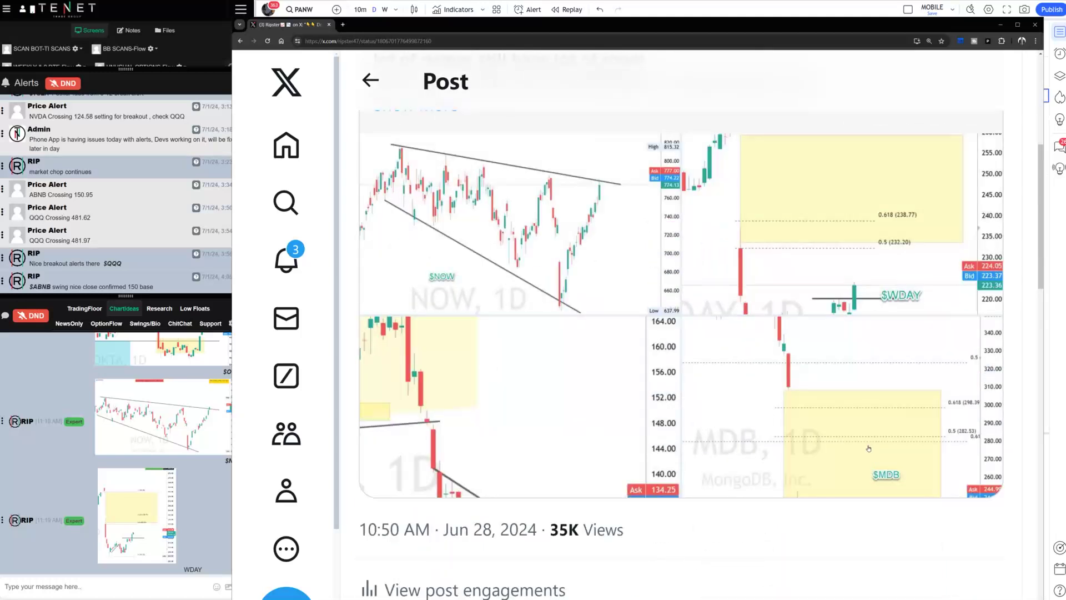
pyautogui.scroll(3, 655, 402)
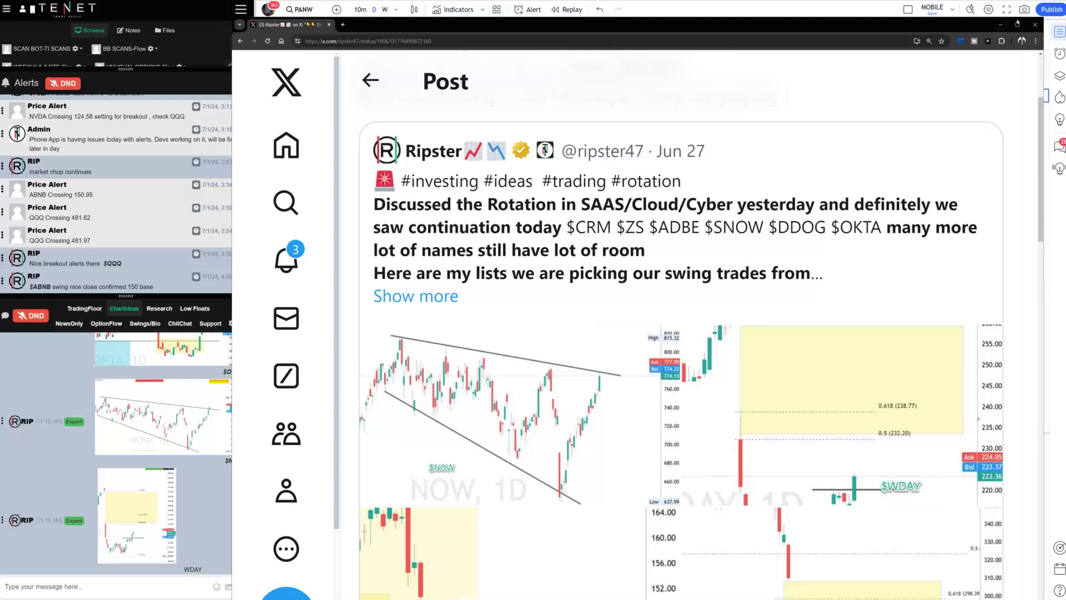
# Step: Minimize the X window and load OKTA on the daily chart in place of PANW
pyautogui.click(1000, 24)
pyautogui.click(313, 10)
pyautogui.write('okta')
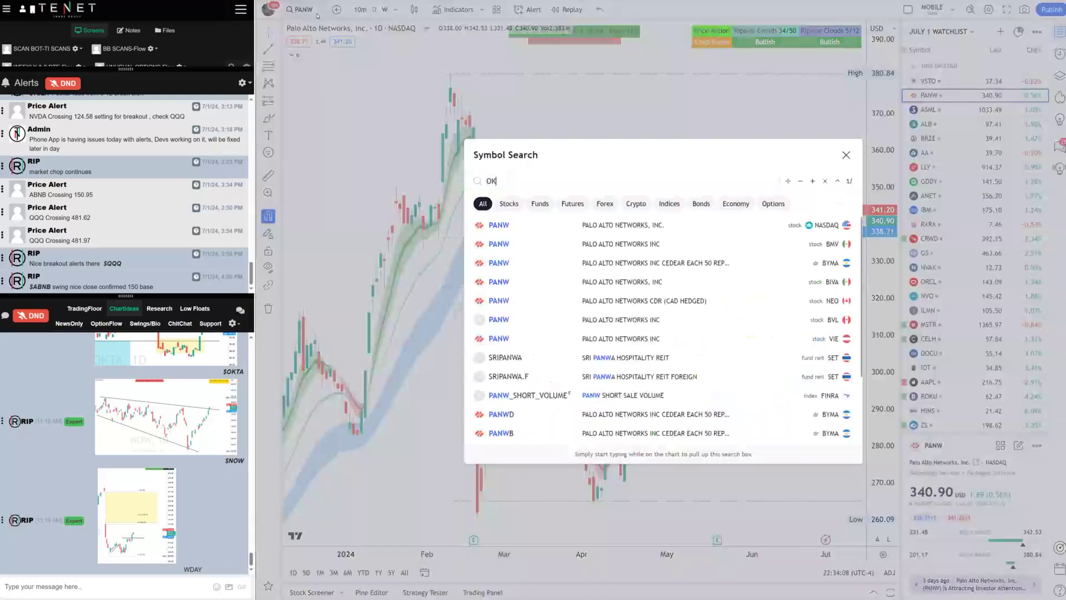
pyautogui.press('Return')
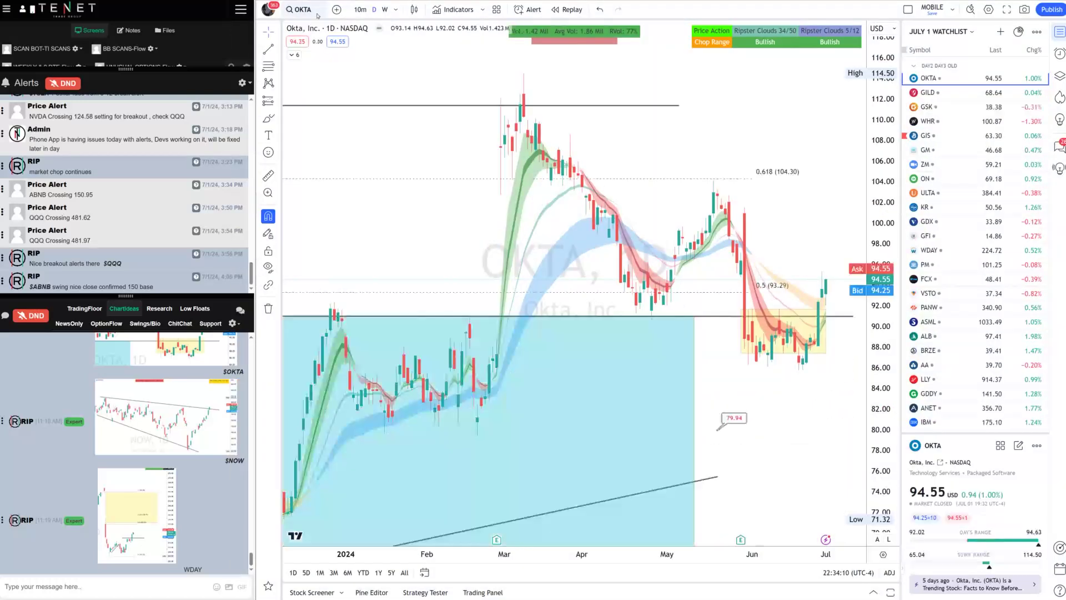
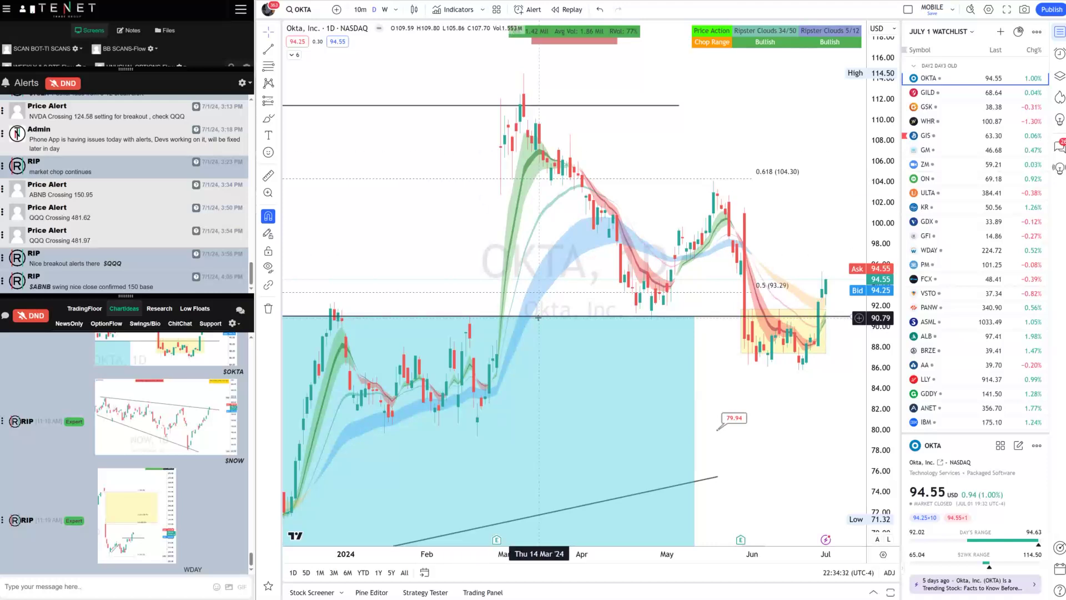
# Step: Switch to the GRID layout and resize its panes so the SPY, QQQ, DKNG and NVDA charts share the space evenly
pyautogui.hotkey('ctrl', 'Tab')
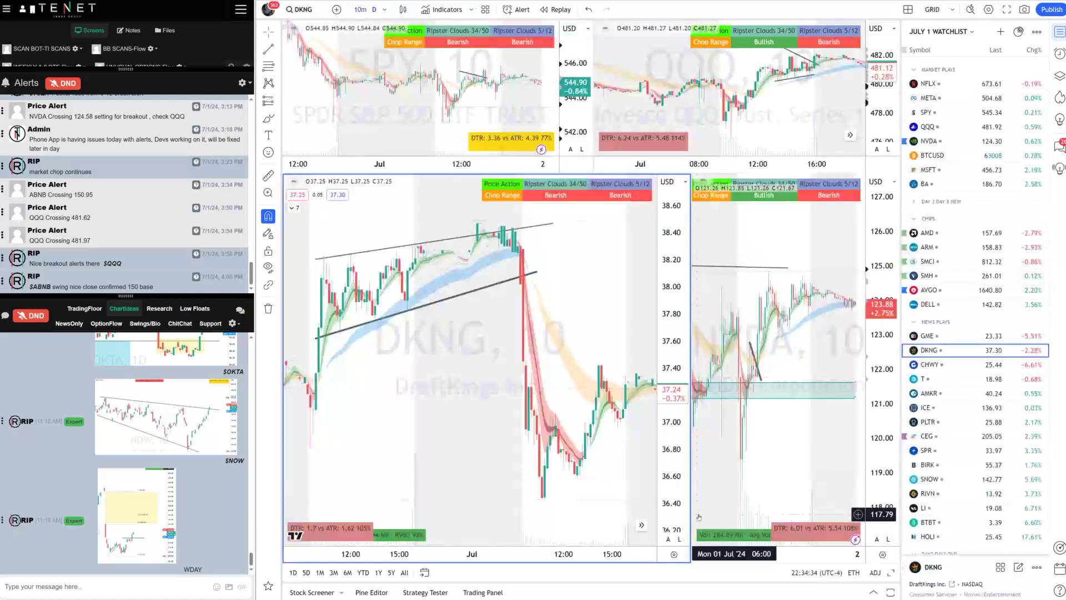
pyautogui.moveTo(692, 175); pyautogui.dragTo(603, 315)
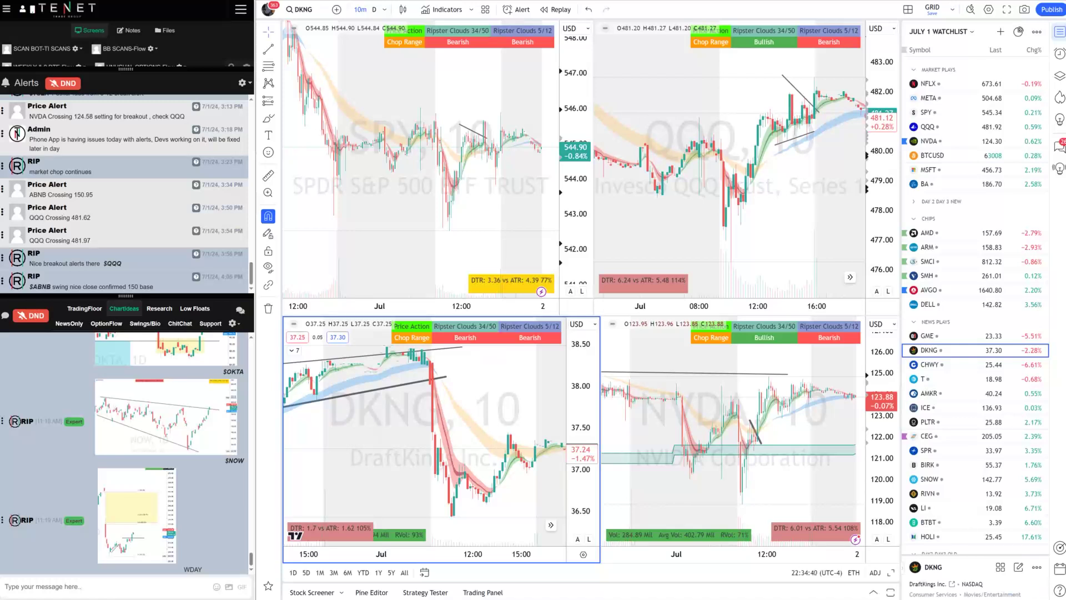
# Step: Load NKE in the DT Rip layout and check its support and resistance pivots in the Day 2/Day 3 Plays sheet
pyautogui.hotkey('ctrl', 'Tab')
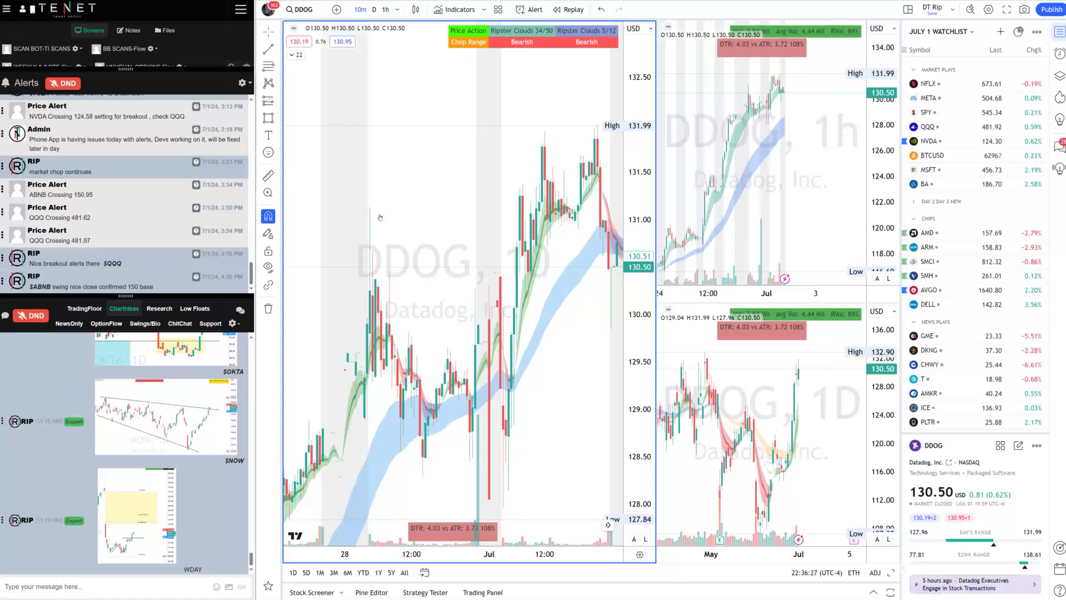
pyautogui.click(308, 10)
pyautogui.write('NKE')
pyautogui.press('Return')
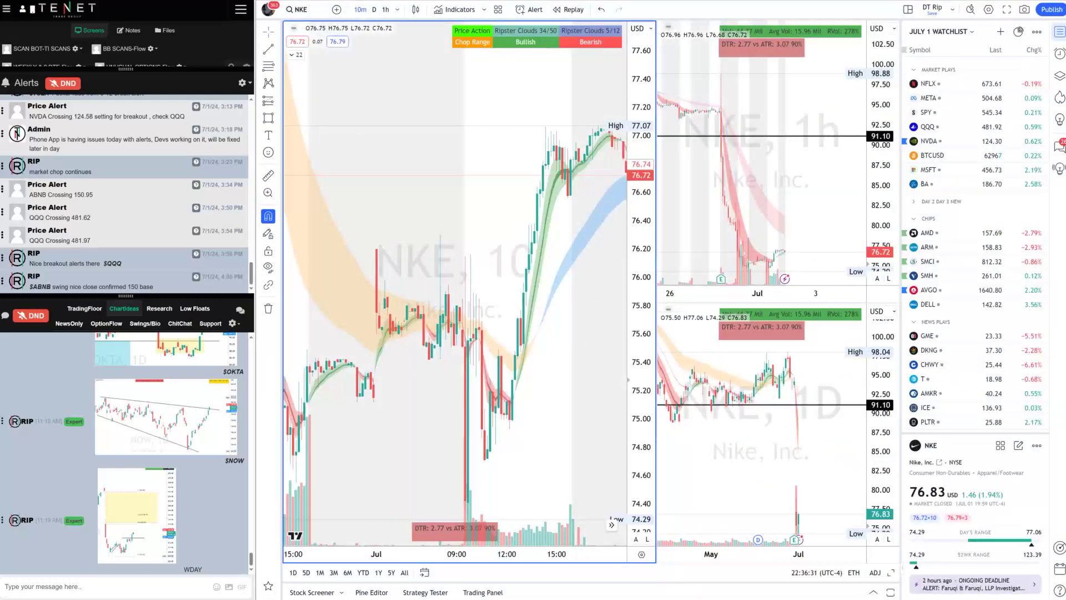
pyautogui.click(421, 578)
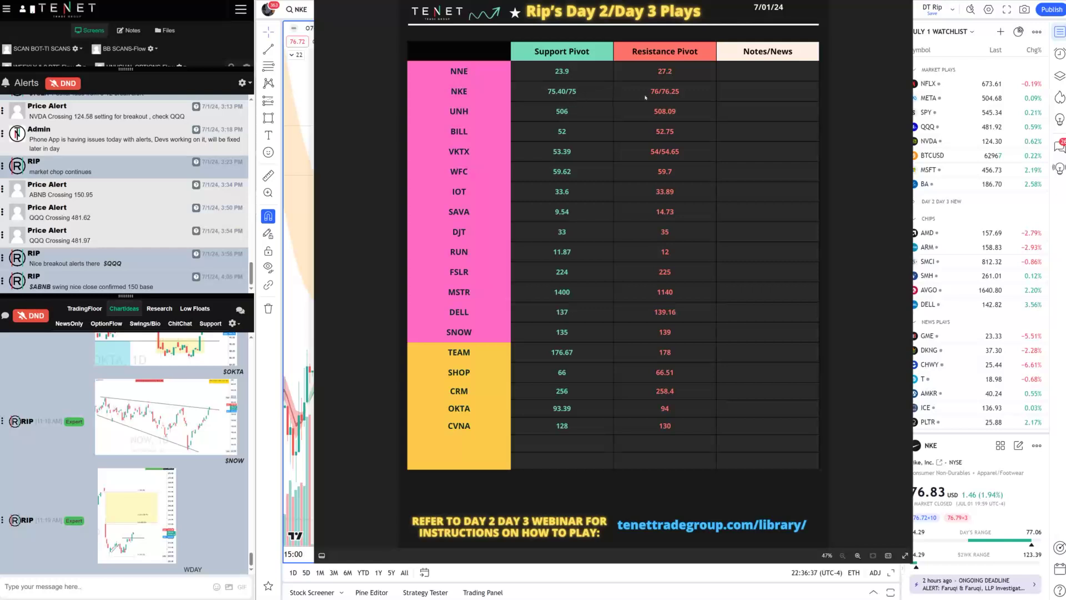
pyautogui.click(858, 1)
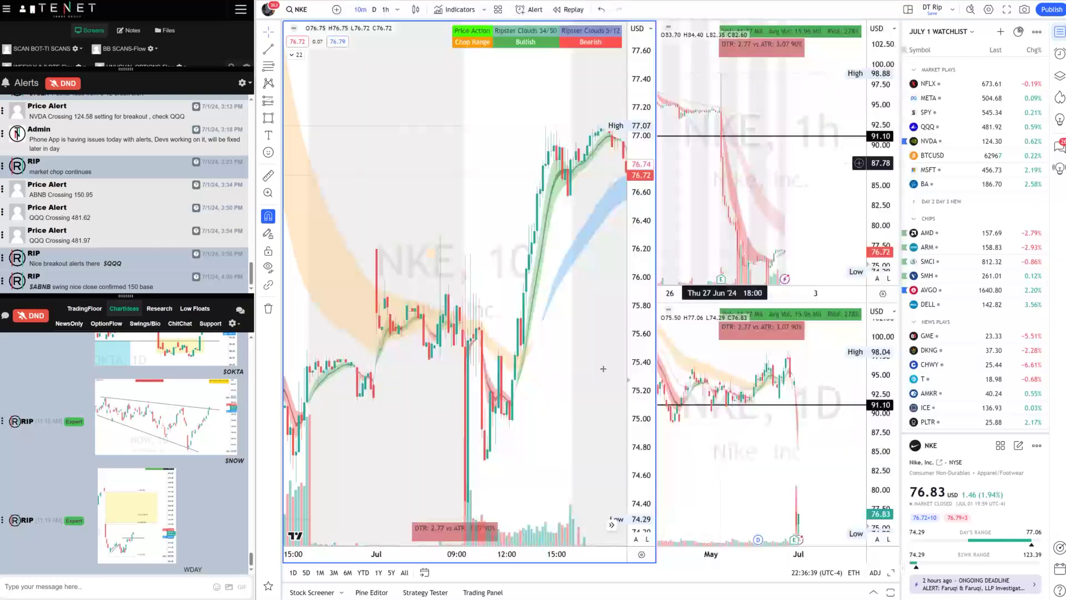
# Step: Draw a horizontal trend line at 76.24 along NKE's premarket high on the 10-minute chart, ending at 1 Jul 15:20
pyautogui.moveTo(638, 245); pyautogui.dragTo(636, 393)
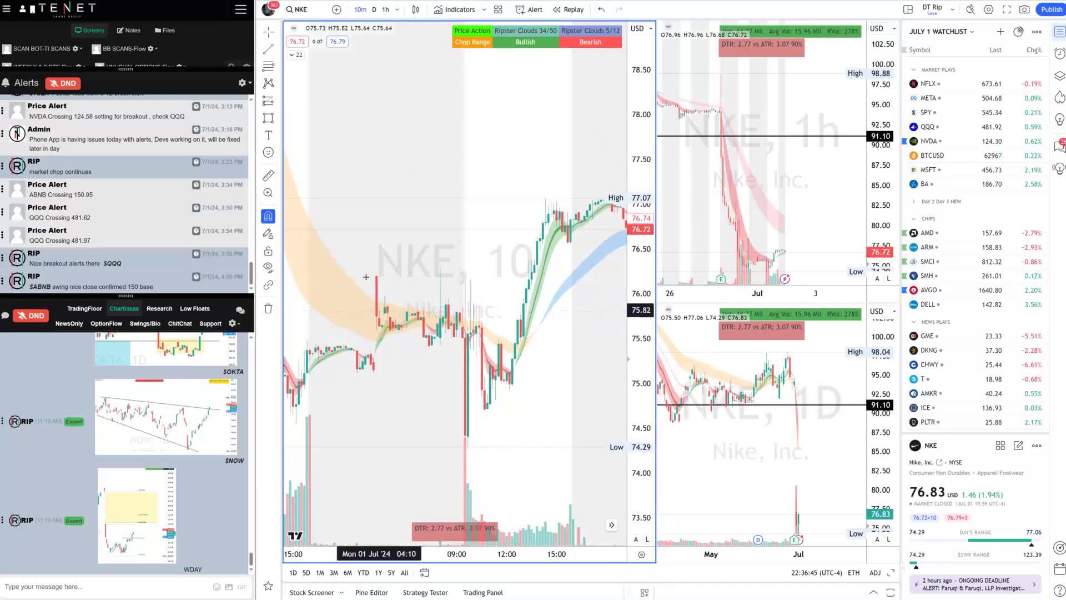
pyautogui.moveTo(363, 272)
pyautogui.mouseDown()
pyautogui.moveTo(500, 277)
pyautogui.moveTo(562, 298)
pyautogui.mouseUp()
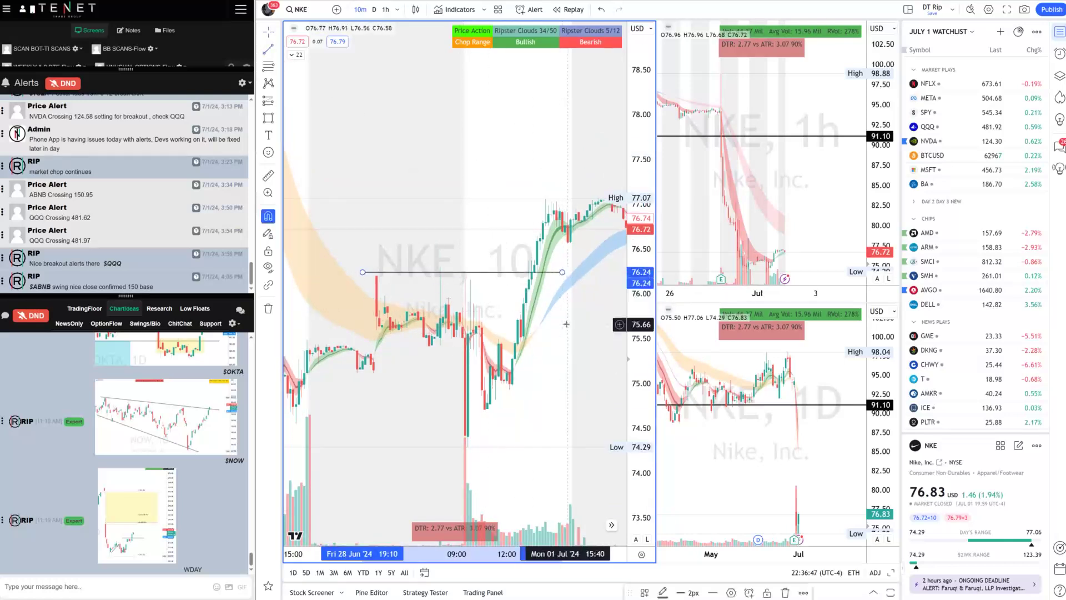
# Step: Enlarge the alerts list, filter it by $NKE, and review the 12:42 PM alert about risking the 74.80s
pyautogui.moveTo(130, 298); pyautogui.dragTo(129, 460)
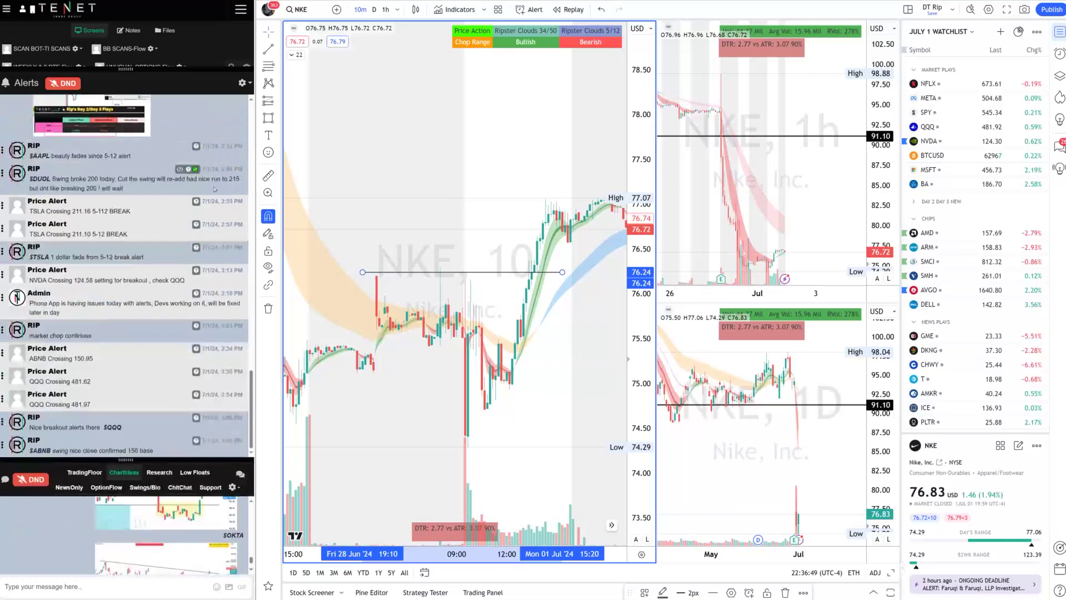
pyautogui.click(106, 83)
pyautogui.click(100, 111)
pyautogui.write('$NKE')
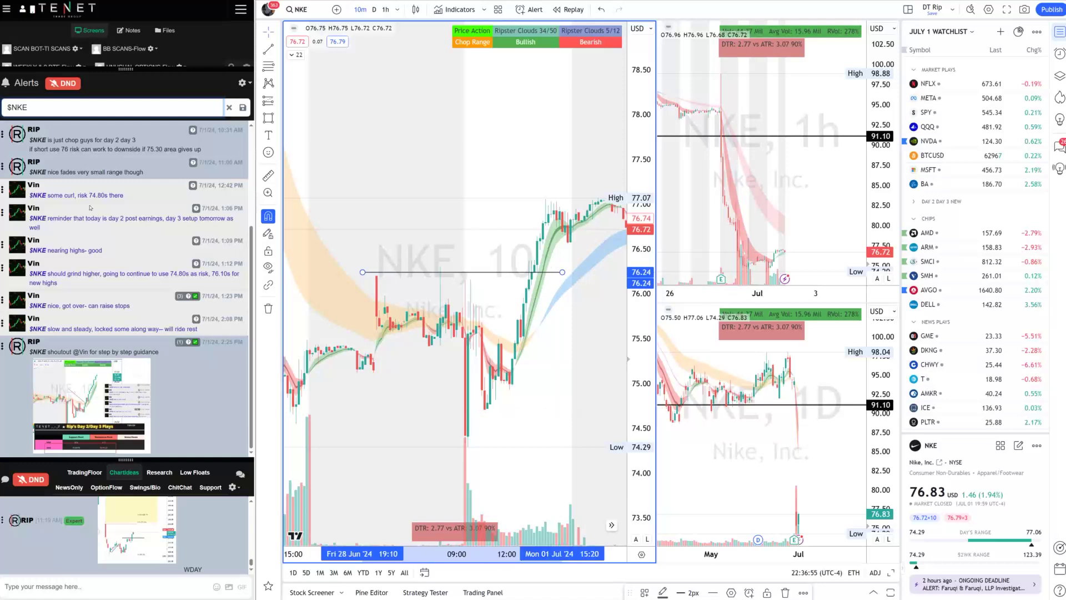
pyautogui.moveTo(126, 196); pyautogui.dragTo(49, 196)
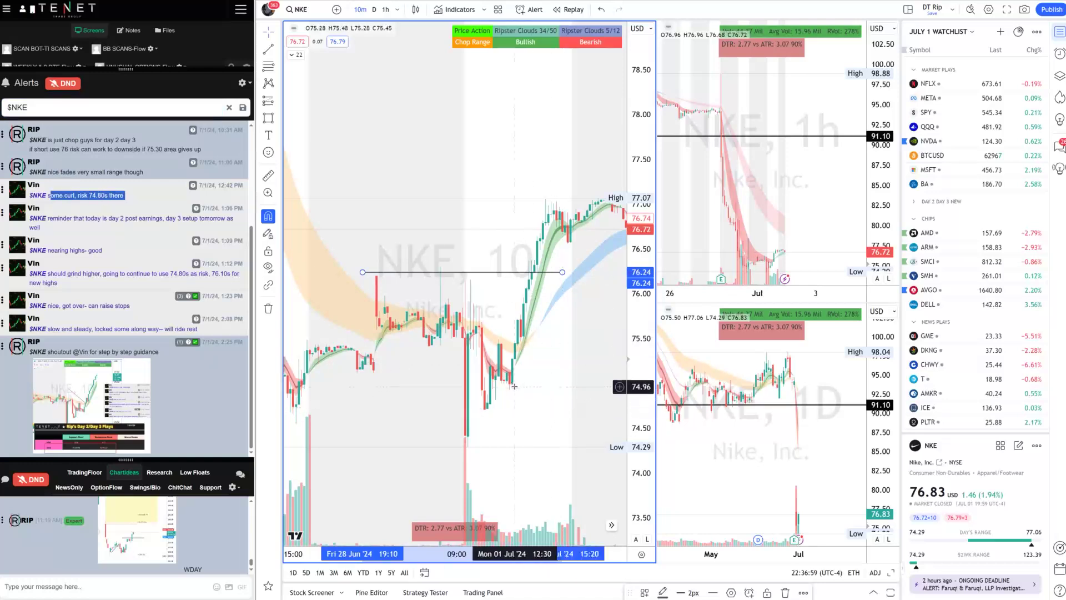
pyautogui.click(87, 256)
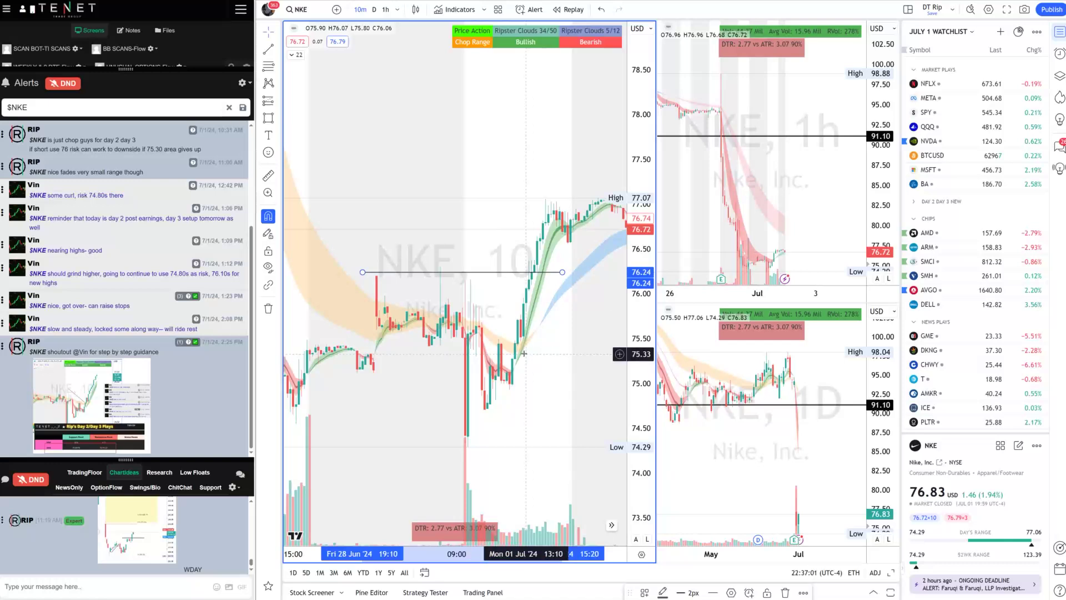
# Step: Draw two short trend lines above NKE's July 1 midday lows, one at about 75.4 and one at about 75.7
pyautogui.click(559, 388)
pyautogui.click(492, 366)
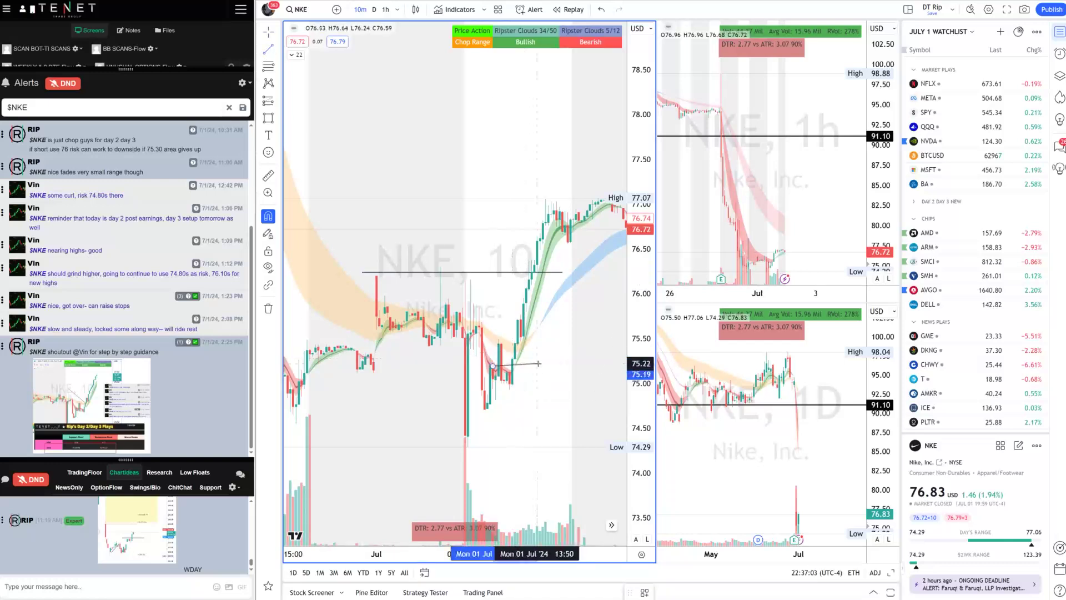
pyautogui.click(537, 364)
pyautogui.rightClick(525, 366)
pyautogui.moveTo(519, 365); pyautogui.dragTo(511, 346)
pyautogui.click(268, 50)
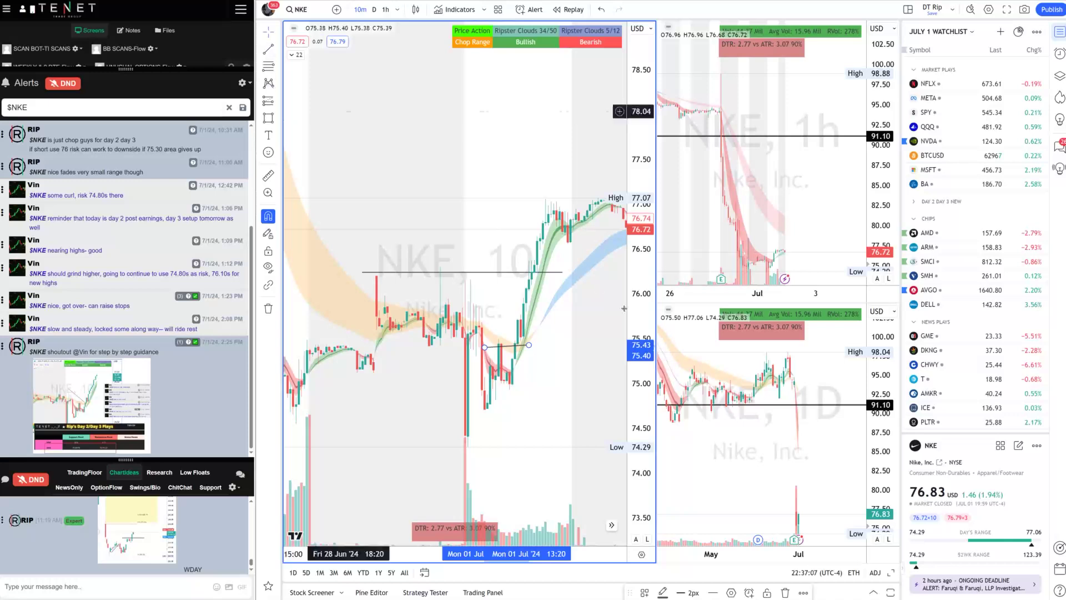
pyautogui.click(506, 318)
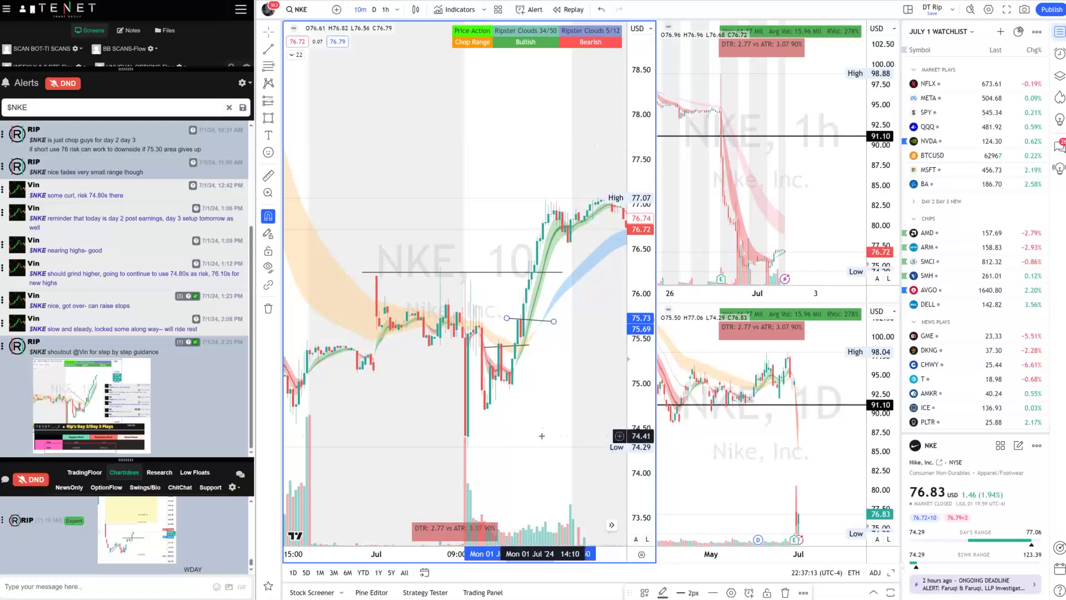
pyautogui.moveTo(538, 430); pyautogui.dragTo(476, 416)
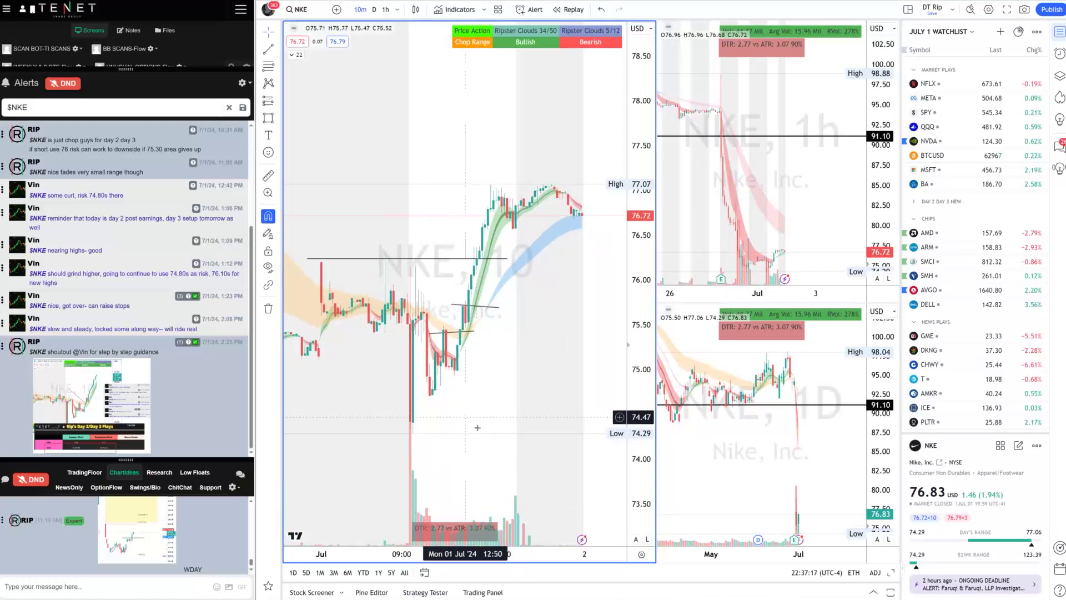
# Step: Reopen the Day 2/Day 3 Plays sheet, then load AAPL on the charts
pyautogui.click(417, 577)
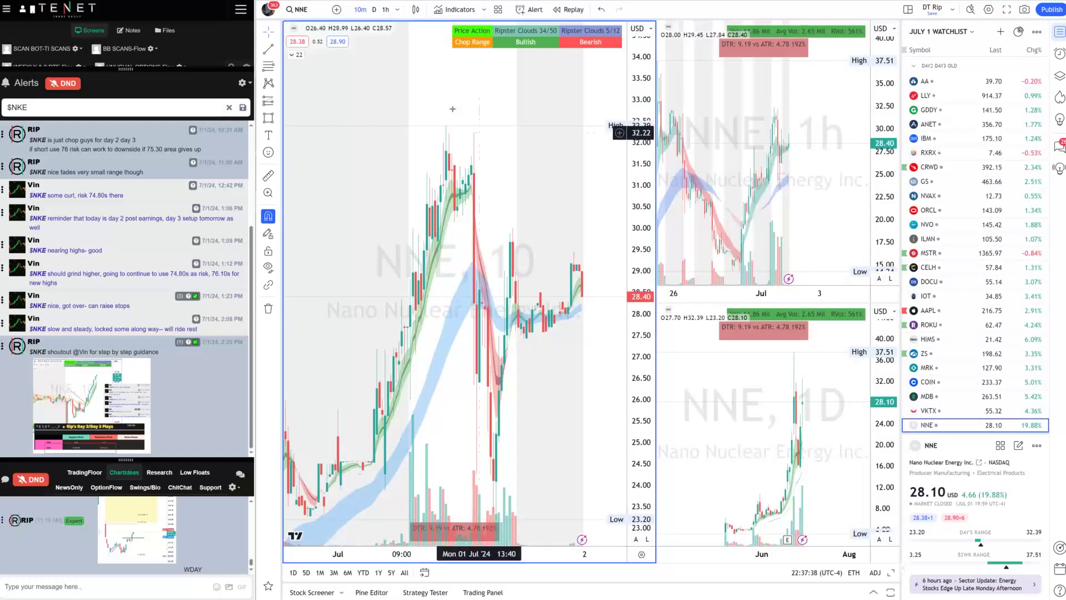
pyautogui.click(303, 11)
pyautogui.write('AAPL')
pyautogui.press('Return')
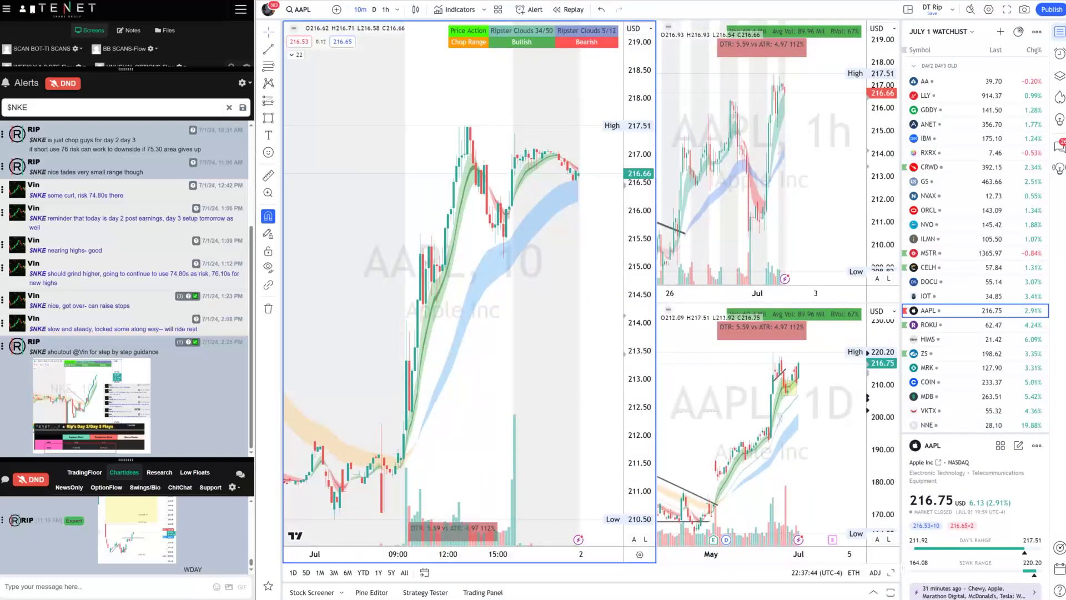
# Step: Check AAPL's support and resistance pivots in the Daily Levels sheet and compare them with its 10-minute chart
pyautogui.moveTo(395, 599)
pyautogui.click(382, 572)
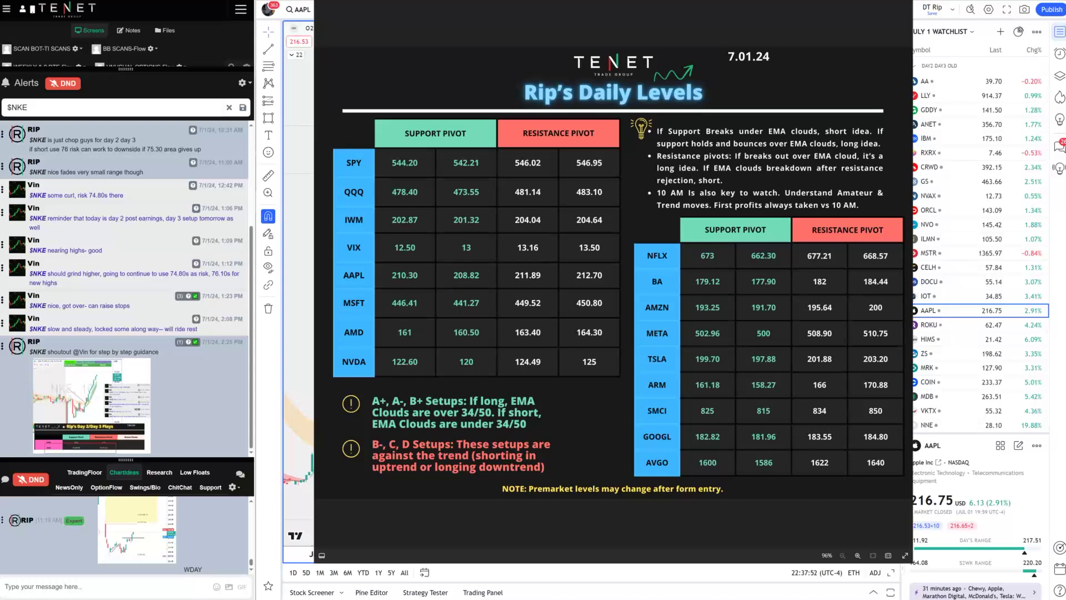
pyautogui.click(851, 2)
pyautogui.scroll(-3, 490, 374)
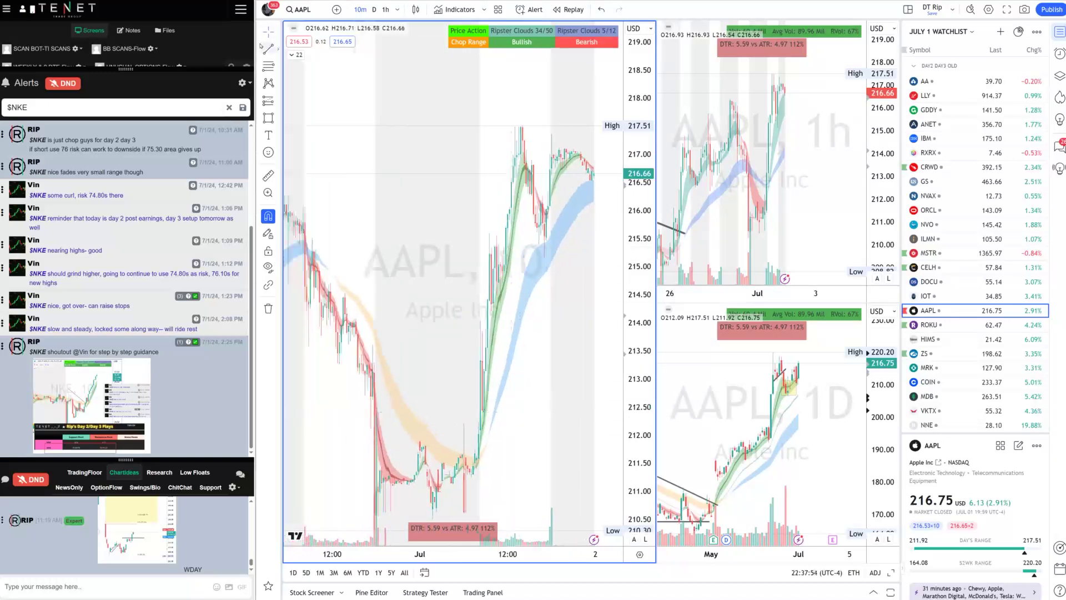
pyautogui.click(515, 254)
# Step: Load AVGO on the charts and check its support and resistance pivots in the Daily Levels sheet
pyautogui.click(302, 10)
pyautogui.write('AVGO')
pyautogui.press('Return')
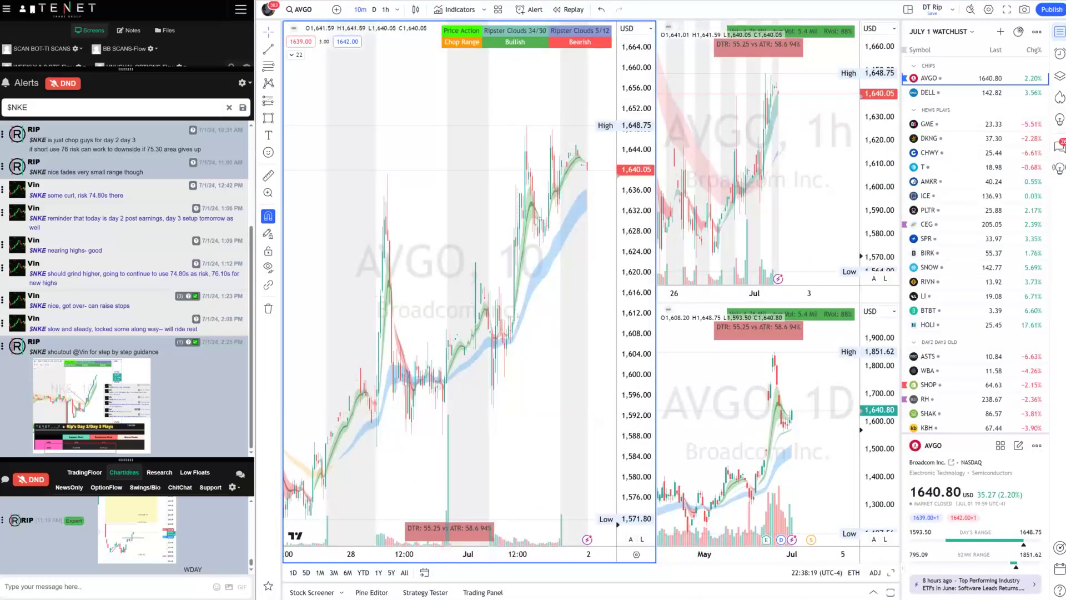
pyautogui.moveTo(395, 599)
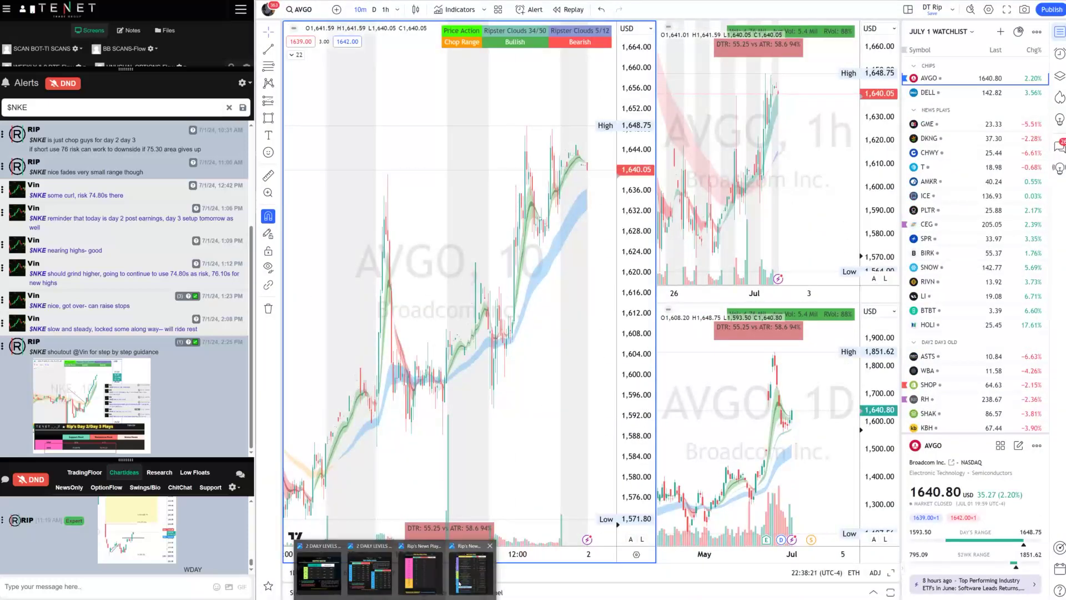
pyautogui.click(370, 572)
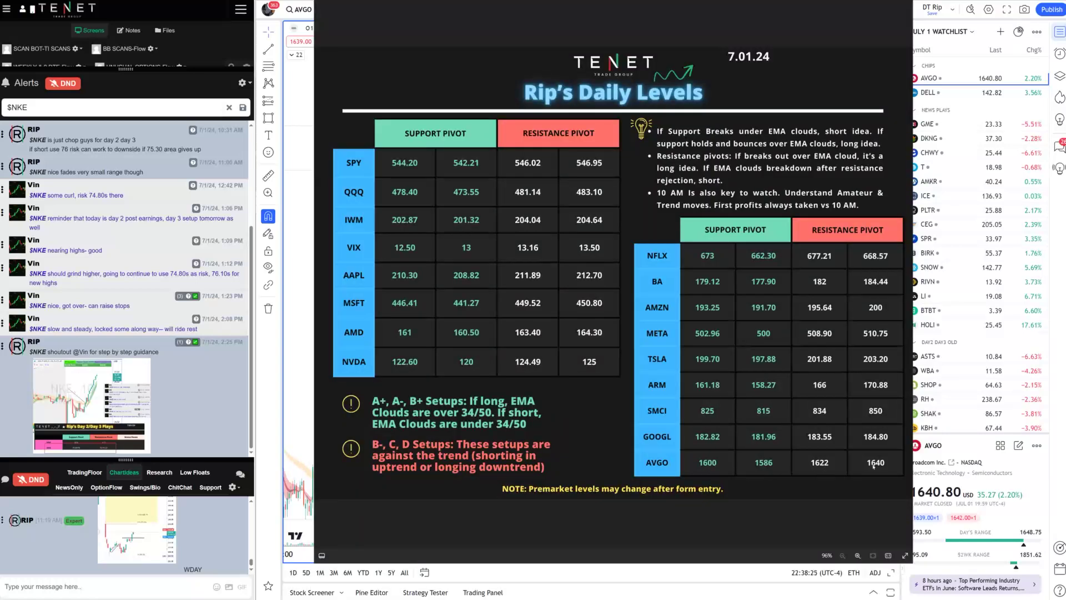
pyautogui.click(851, 4)
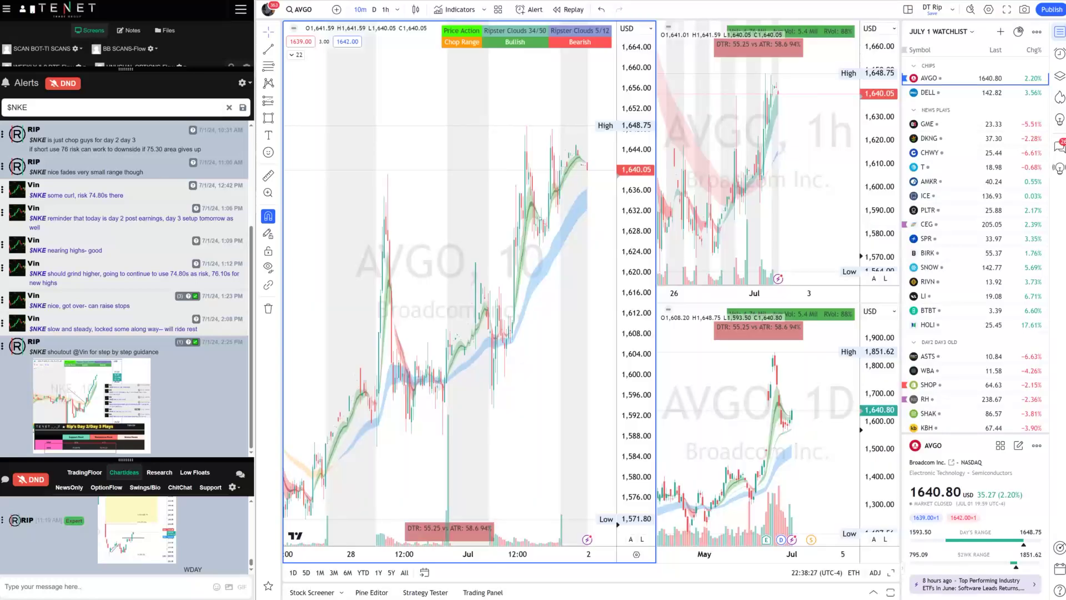
# Step: Filter the alerts list by AVGO in place of $NKE
pyautogui.click(34, 107)
pyautogui.hotkey('ctrl', 'a')
pyautogui.write('A')
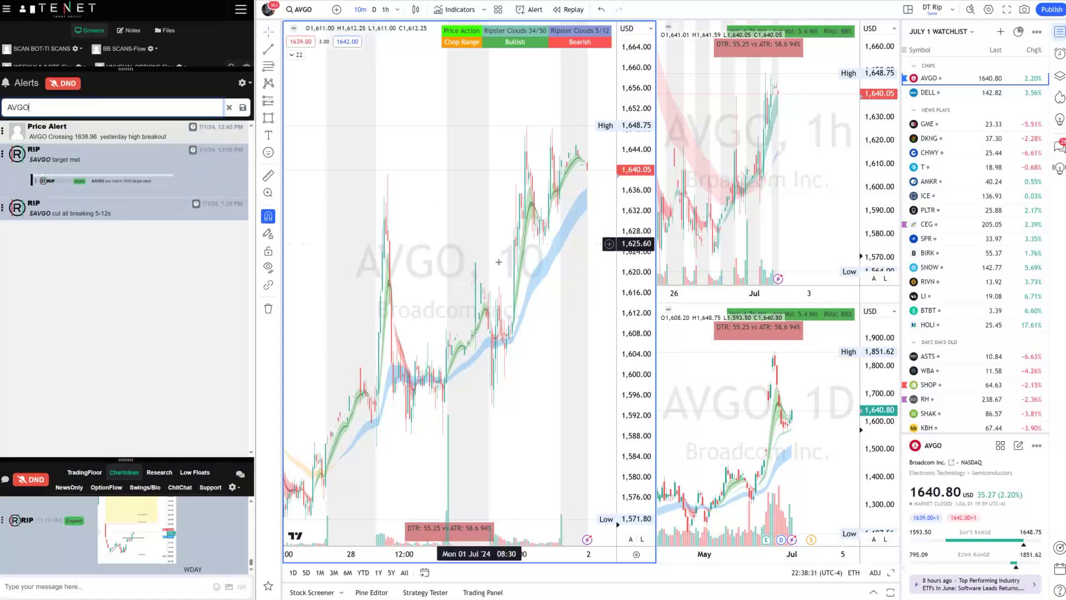
# Step: Draw a descending trend line from about 1,621 to about 1,610 over AVGO's July 1 pullback, leaving its style settings as they are
pyautogui.click(268, 49)
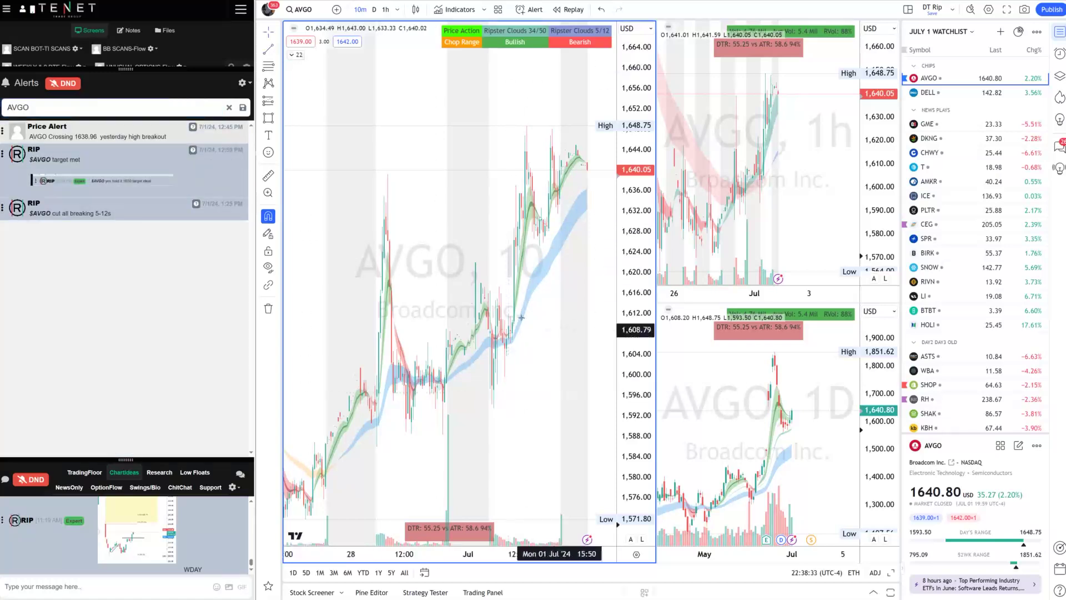
pyautogui.click(467, 266)
pyautogui.doubleClick(523, 324)
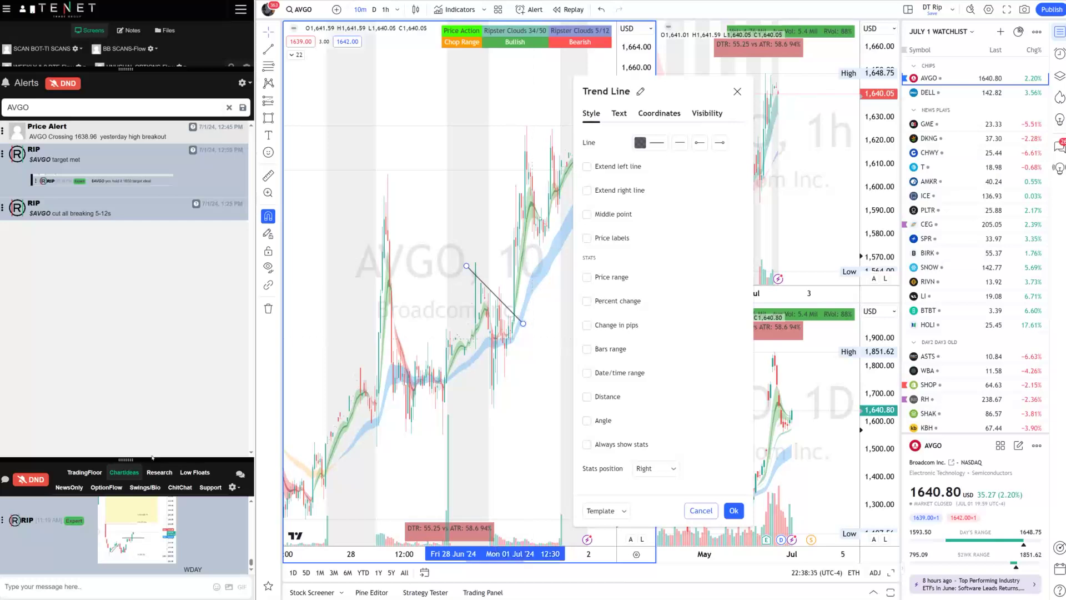
pyautogui.press('Escape')
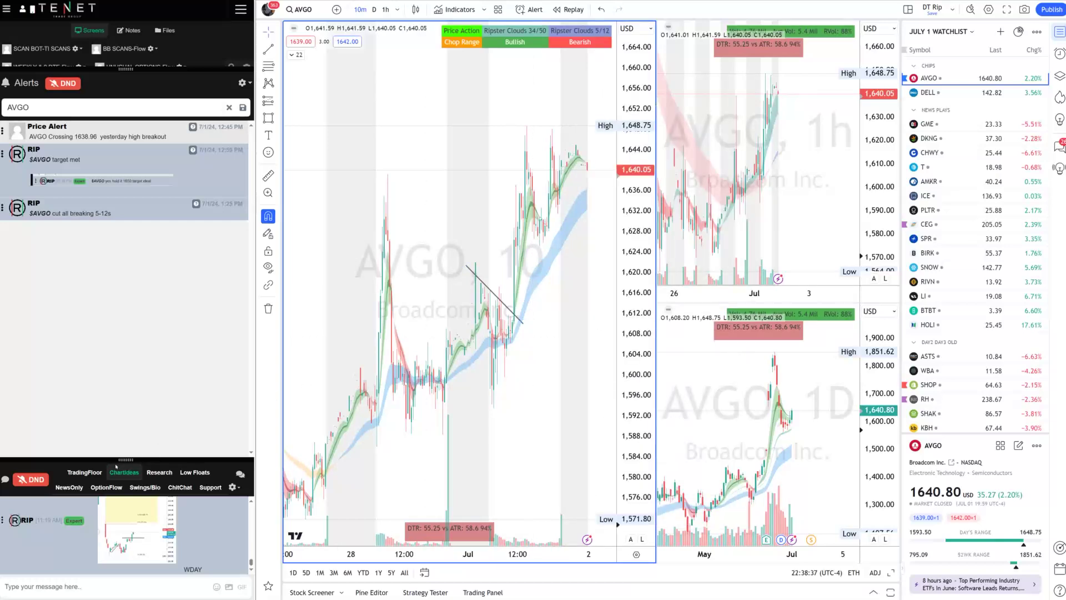
# Step: Enlarge the chat, search the TradingFloor room for AVGO, and highlight the 11:45 AM message asking for a look at AVGO
pyautogui.moveTo(116, 465); pyautogui.dragTo(71, 196)
pyautogui.click(88, 204)
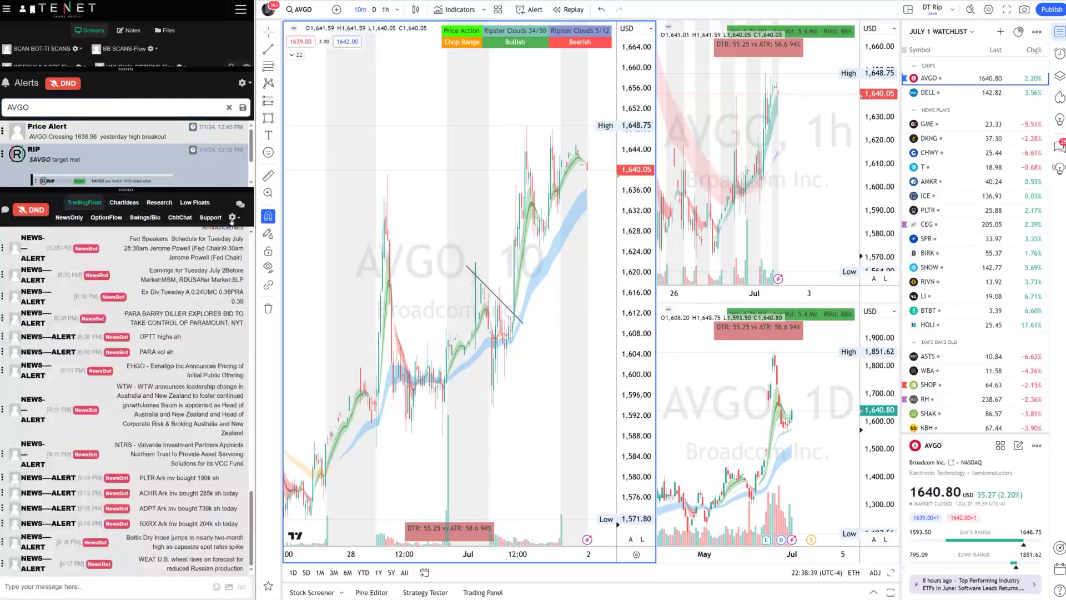
pyautogui.write('AVGo')
pyautogui.press('Return')
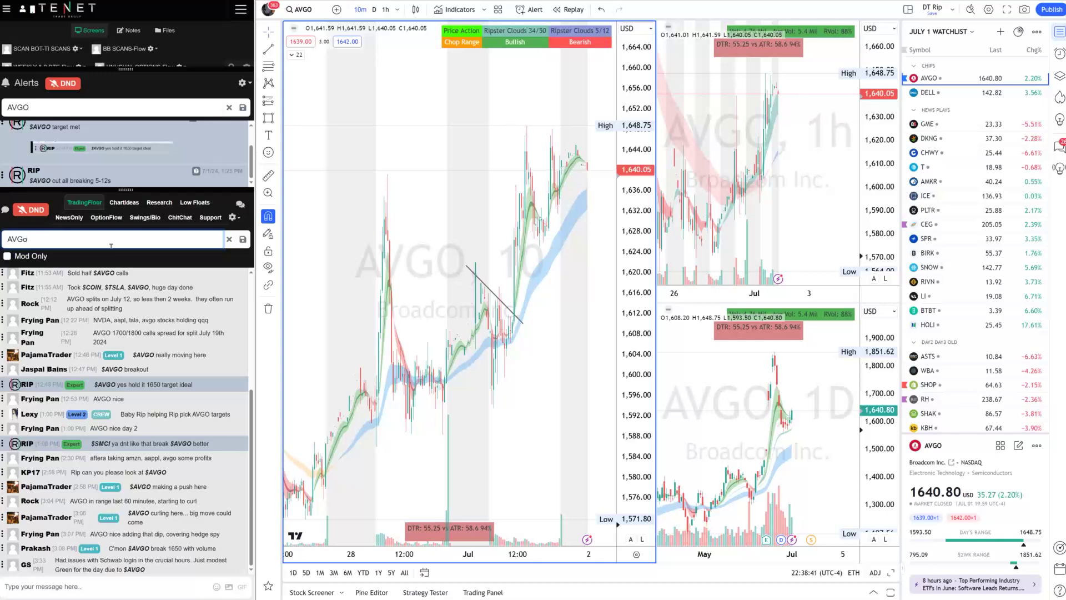
pyautogui.moveTo(249, 410); pyautogui.dragTo(243, 326)
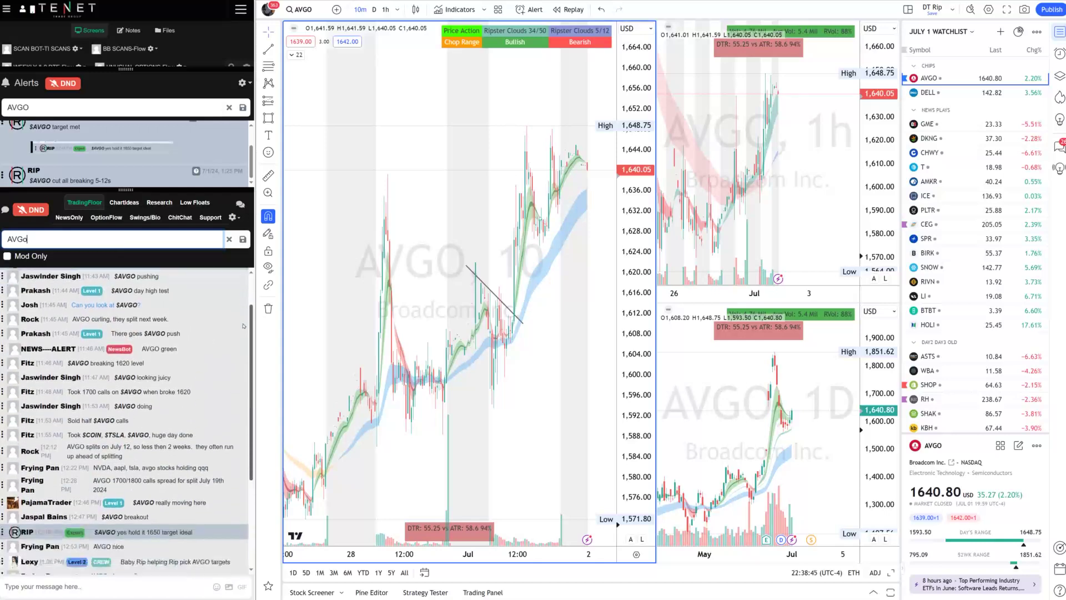
pyautogui.moveTo(161, 310); pyautogui.dragTo(67, 305)
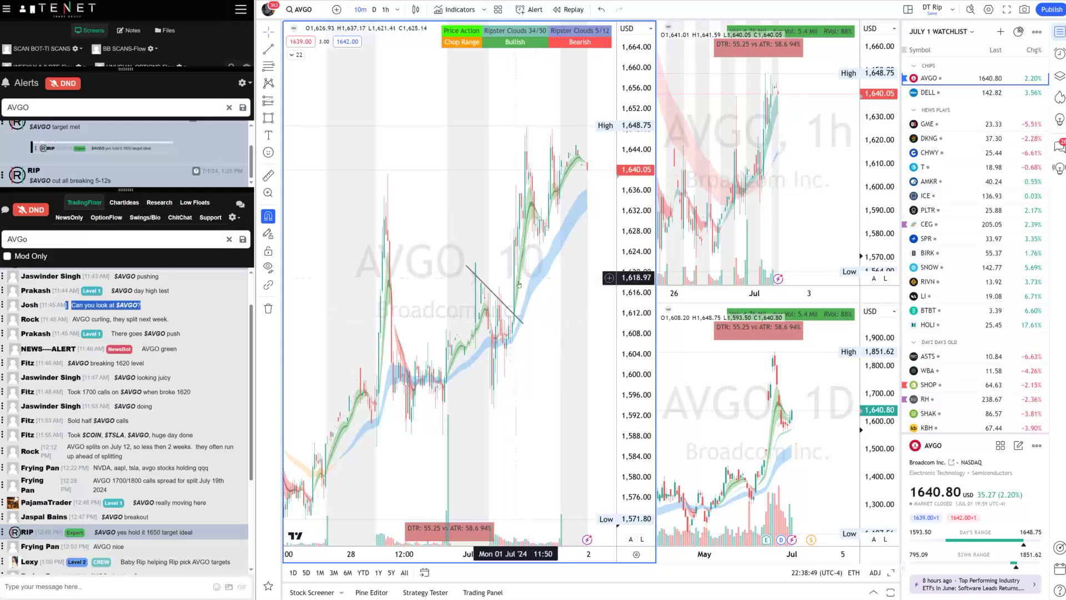
# Step: Draw a horizontal trend line at 1,639.70 from 28 Jun 09:40 to 1 Jul 11:30 on AVGO, and review the 1650 target reply in chat
pyautogui.click(268, 49)
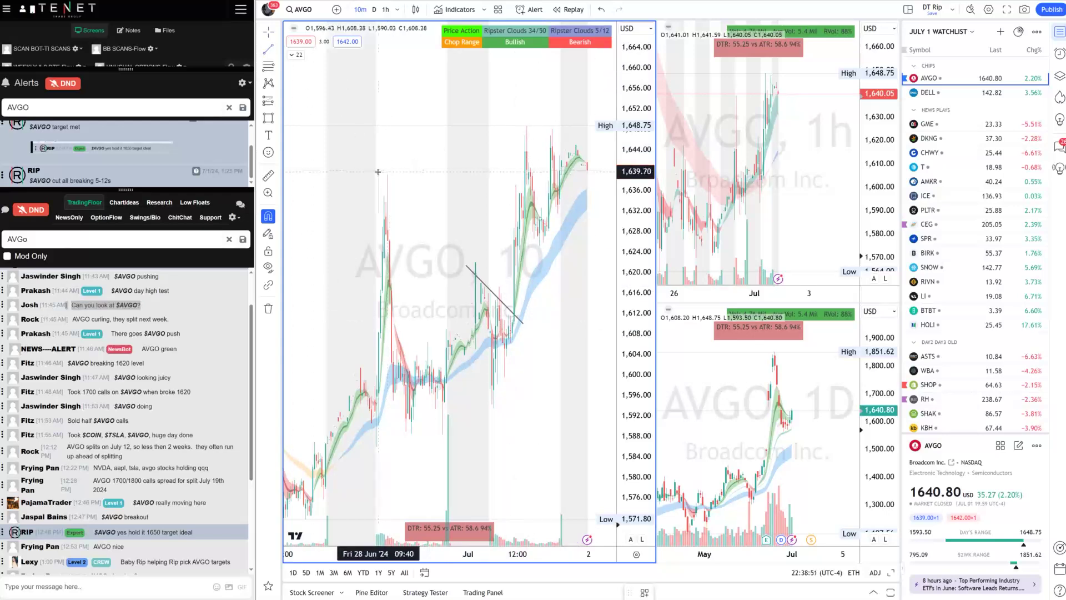
pyautogui.moveTo(378, 171); pyautogui.dragTo(512, 171)
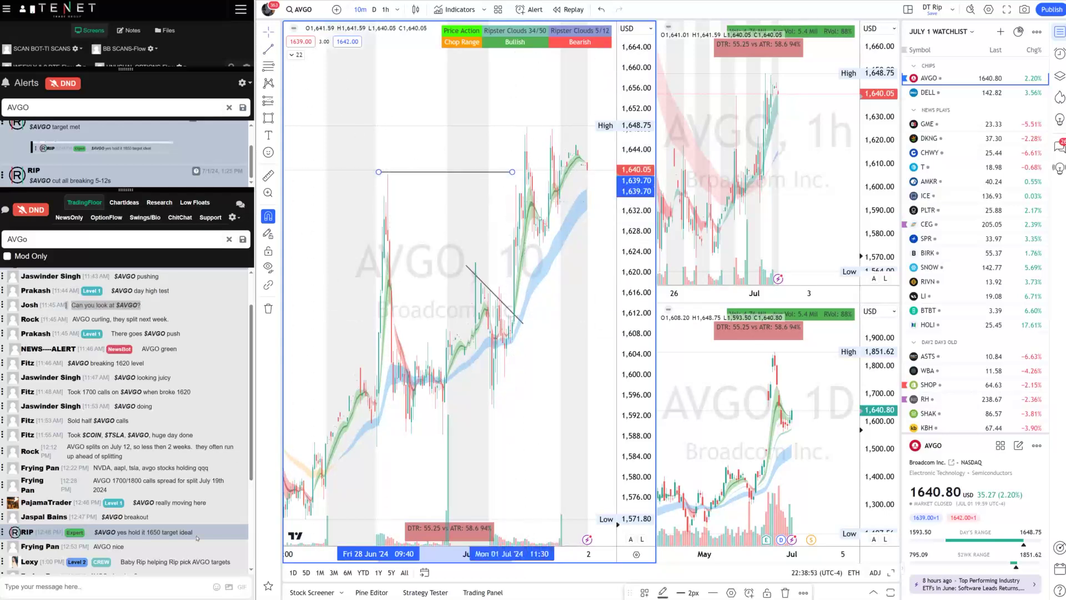
pyautogui.scroll(-3, 148, 566)
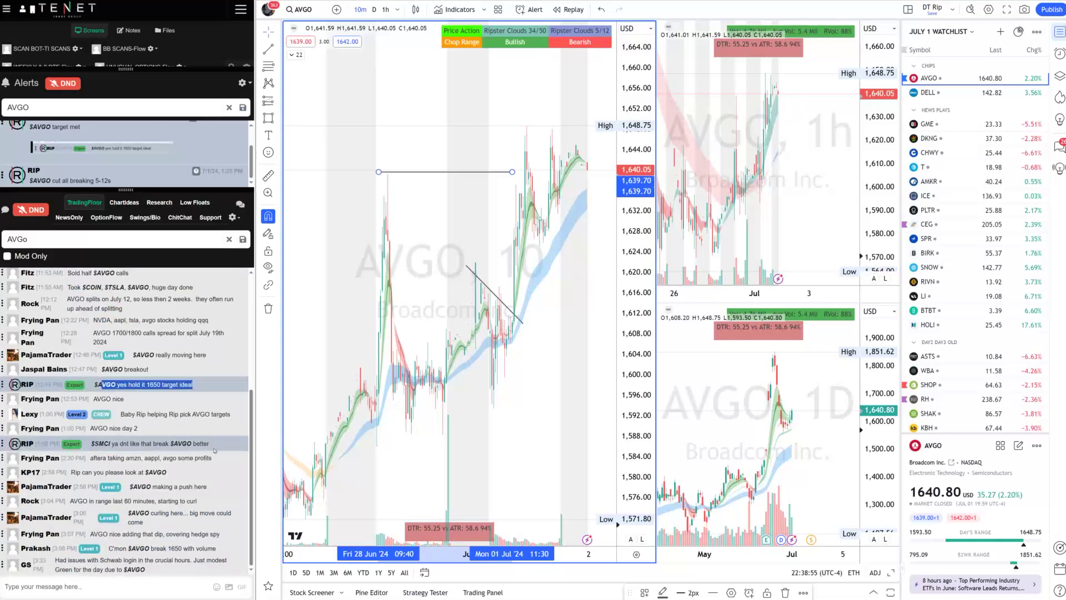
# Step: Highlight the start of the 2:30 PM chat message about AVGO profits, and switch the charts to VKTX, showing 26 June onward
pyautogui.moveTo(6, 457); pyautogui.dragTo(78, 458)
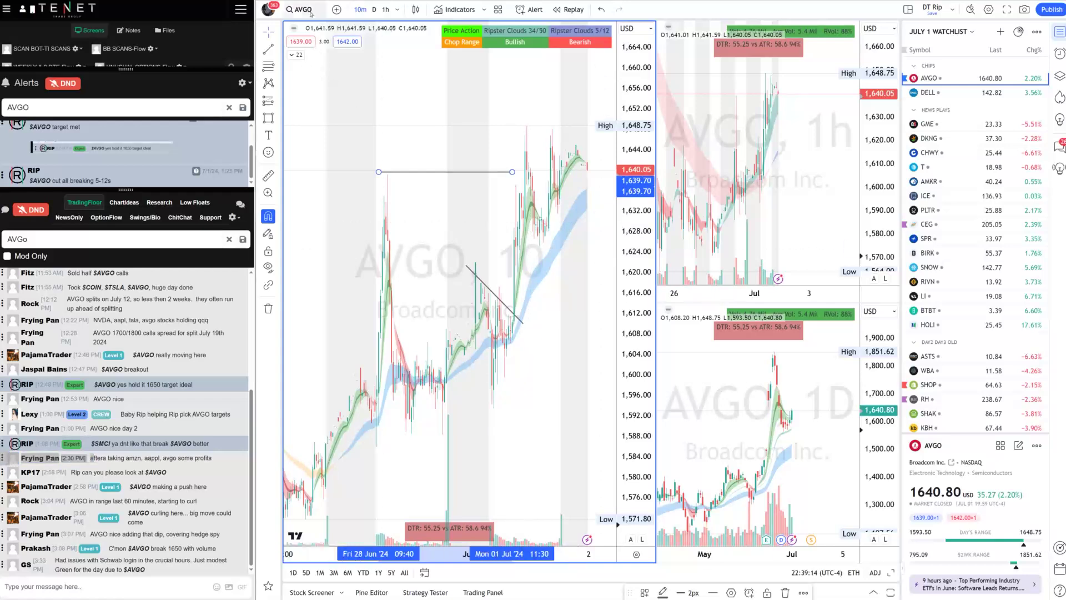
pyautogui.click(302, 9)
pyautogui.write('VKTX')
pyautogui.press('Return')
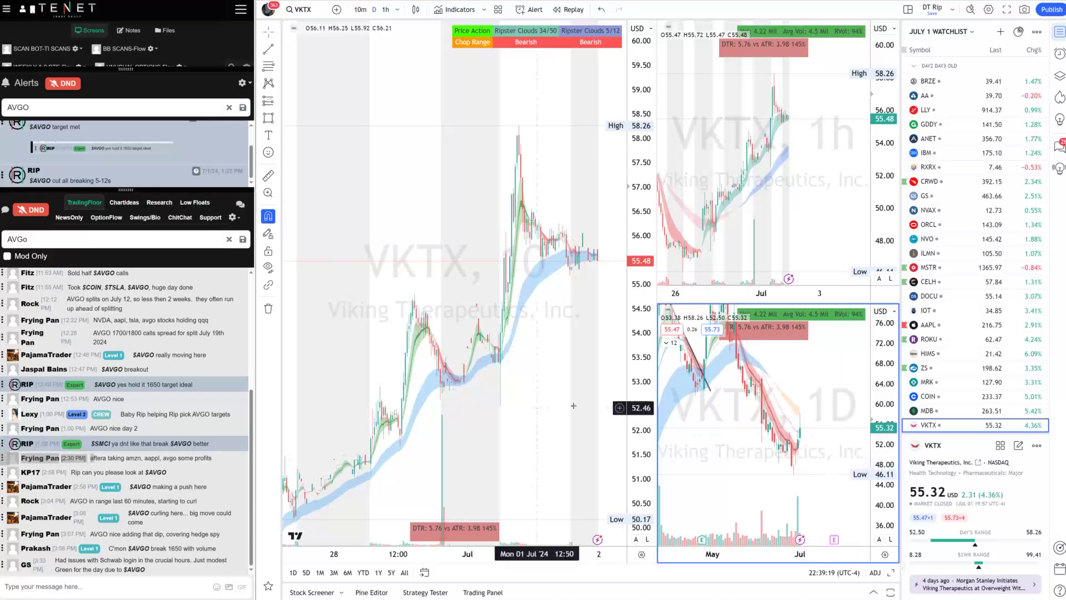
pyautogui.scroll(-3, 418, 456)
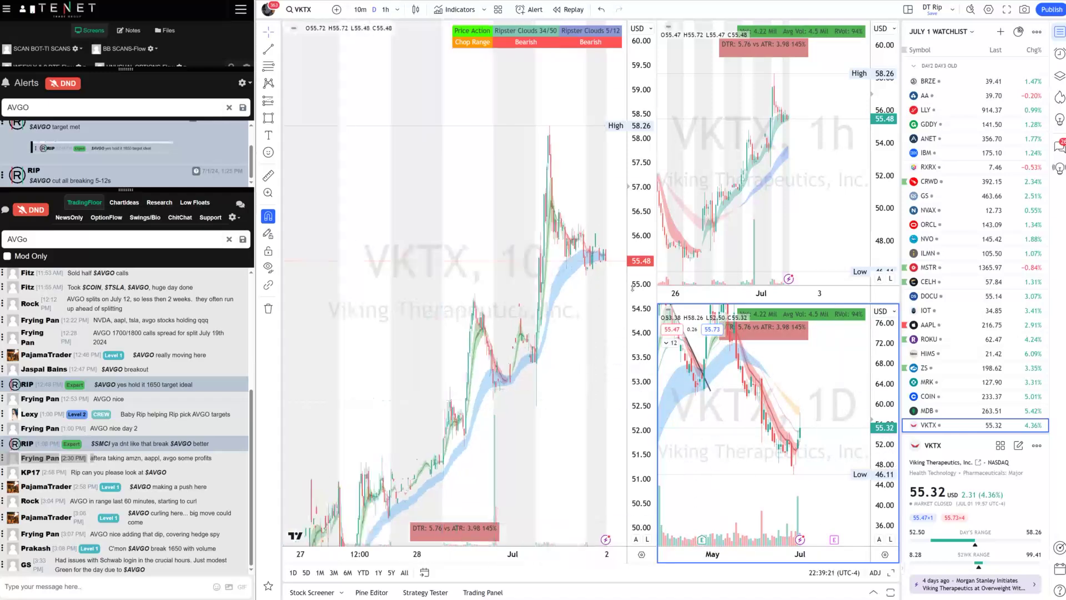
pyautogui.scroll(-1, 419, 456)
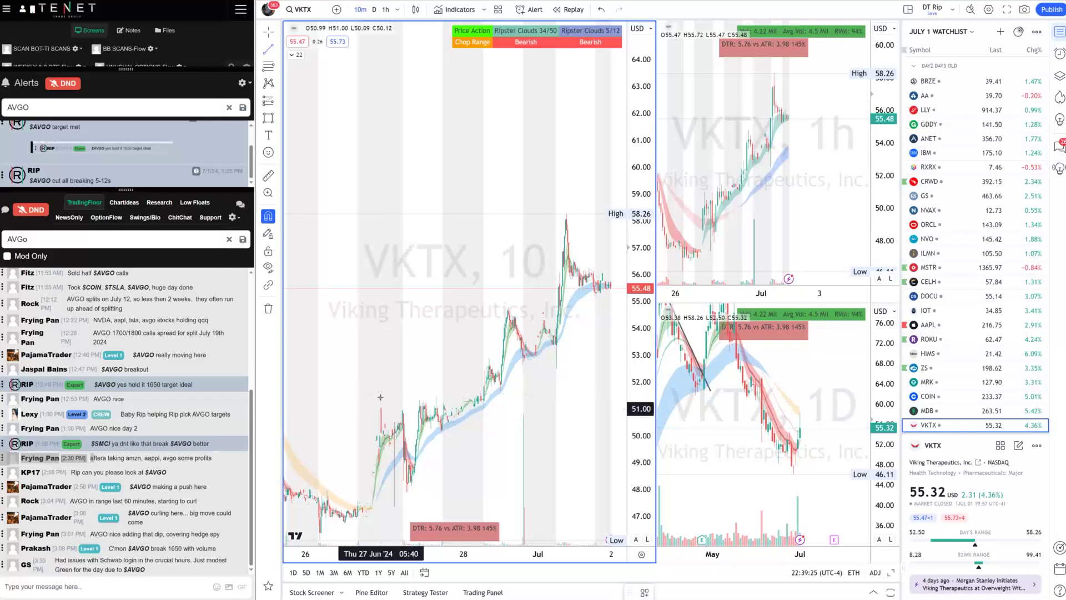
# Step: Draw a horizontal trend line at 51.51 on VKTX's 10-minute chart, from 27 Jun 09:40 to 28 Jun 14:40
pyautogui.click(404, 404)
pyautogui.keyDown('shift'); pyautogui.click(513, 397); pyautogui.keyUp('shift')
pyautogui.click(506, 397)
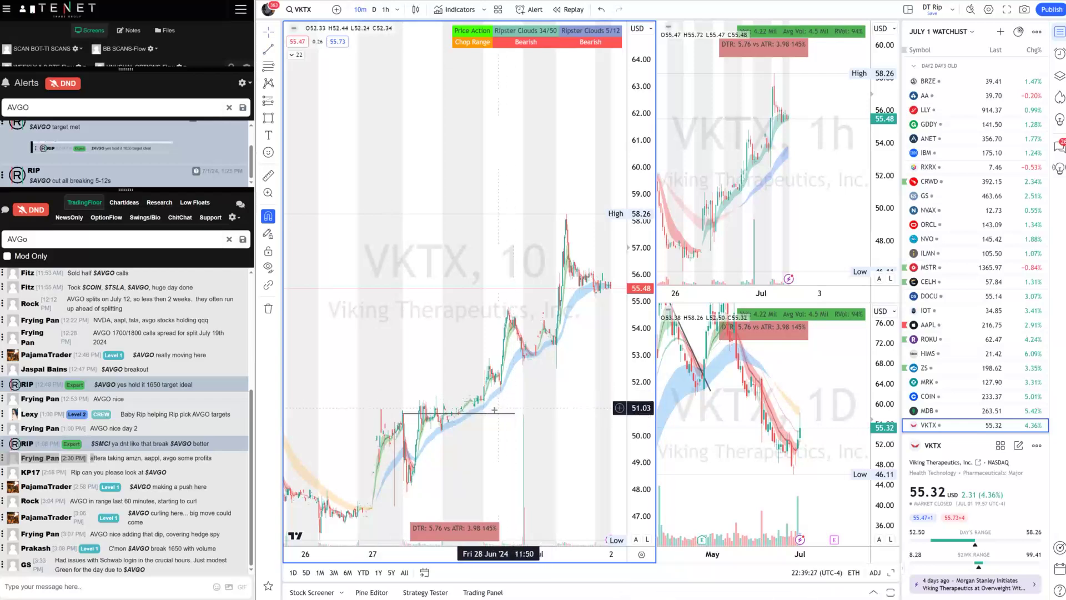
pyautogui.moveTo(494, 413); pyautogui.dragTo(496, 395)
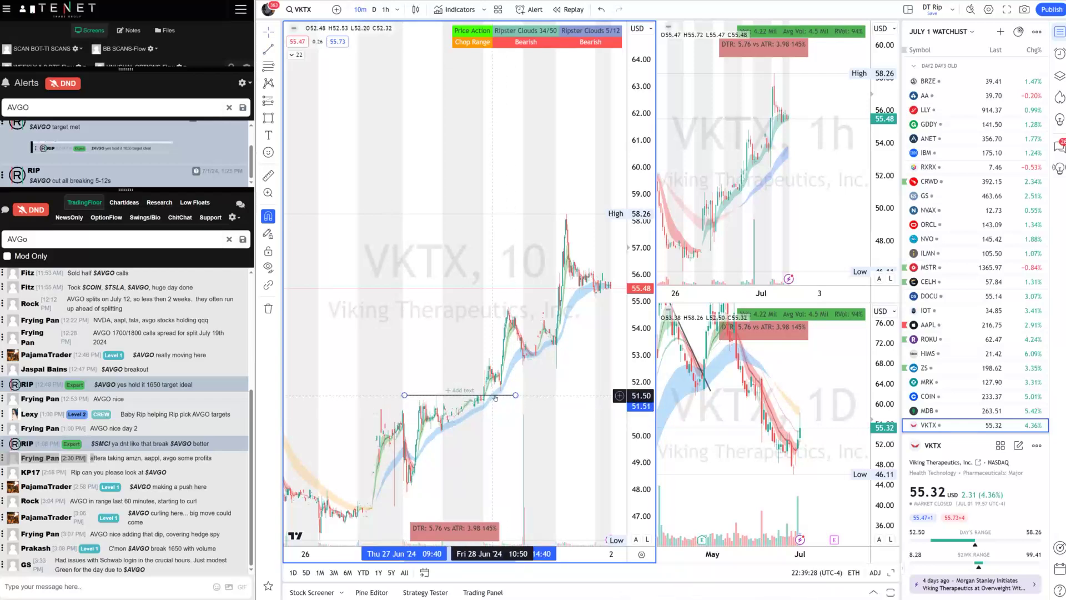
# Step: Draw a second horizontal trend line at 52.95 on VKTX, from 28 Jun 08:50 across the July 1 session
pyautogui.click(265, 50)
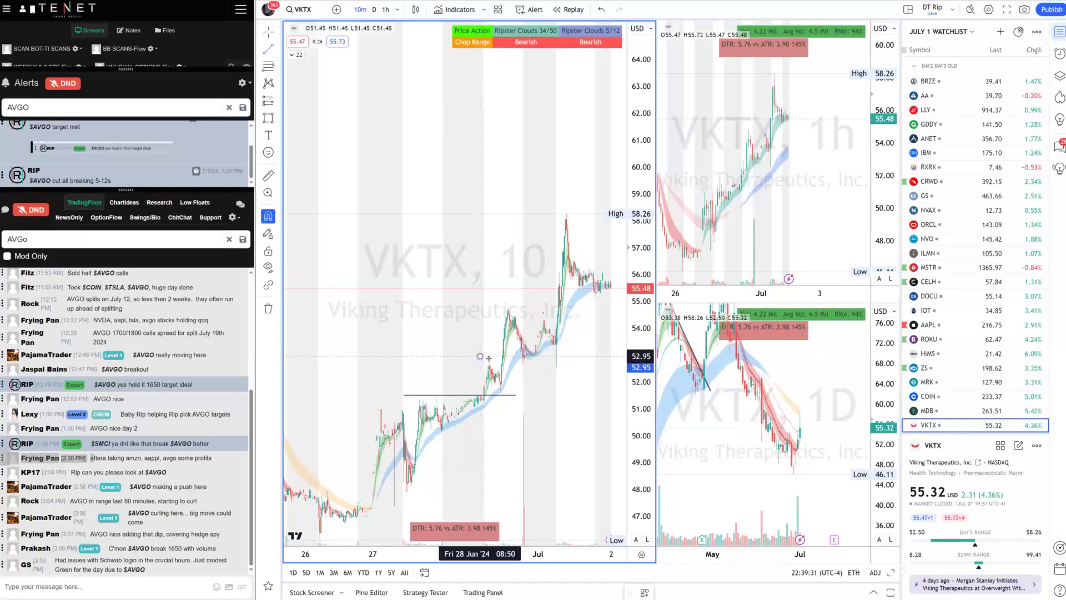
pyautogui.moveTo(488, 359); pyautogui.dragTo(578, 359)
pyautogui.click(583, 356)
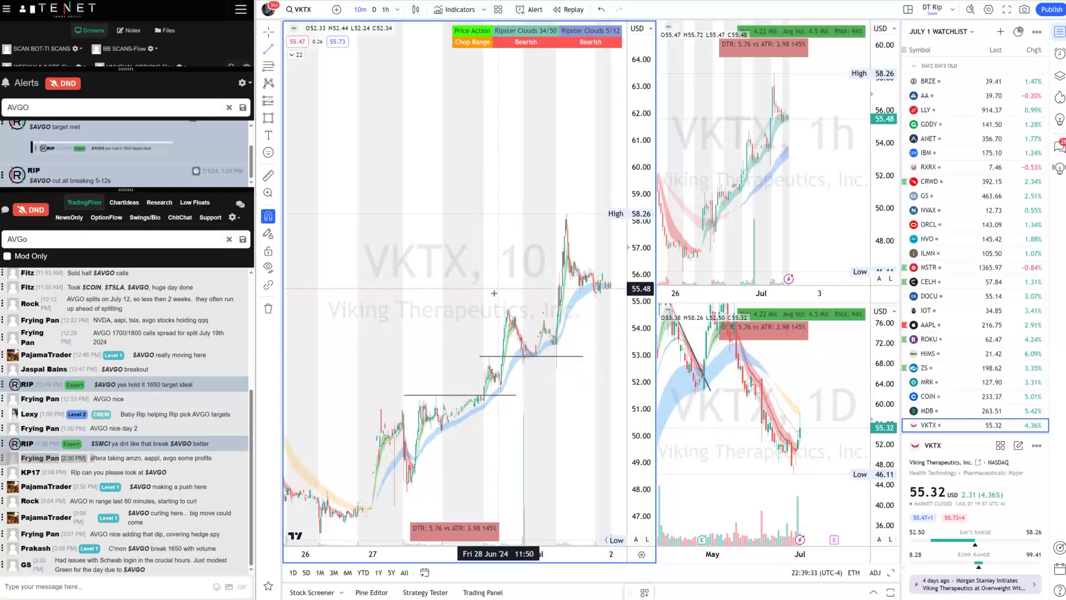
# Step: Draw horizontal trend lines on VKTX at 54.91 and 58.27, and stretch the price scale
pyautogui.moveTo(570, 306); pyautogui.dragTo(573, 304)
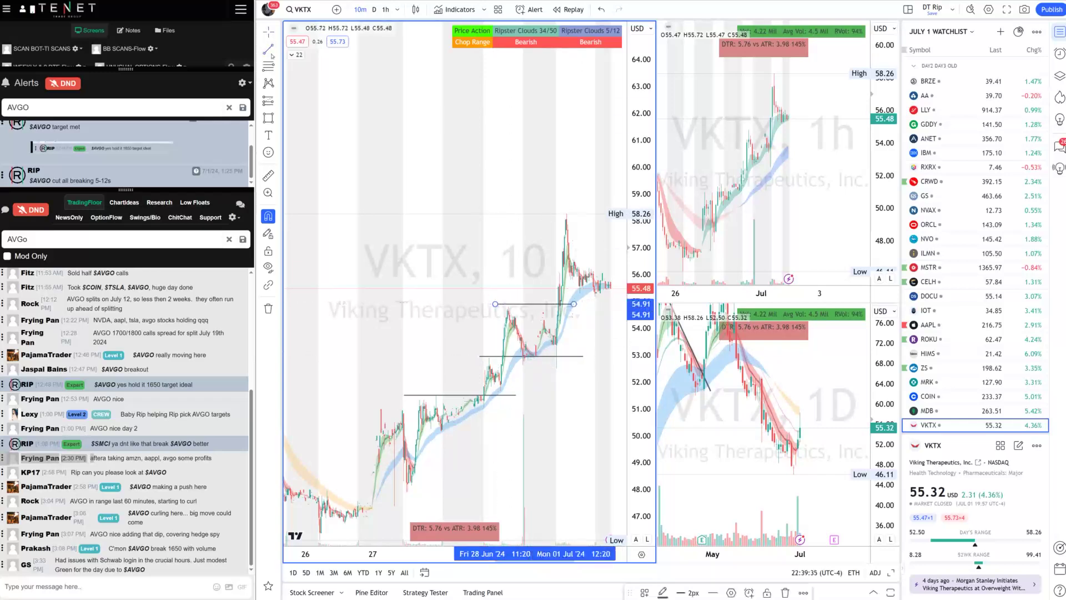
pyautogui.moveTo(531, 214); pyautogui.dragTo(589, 210)
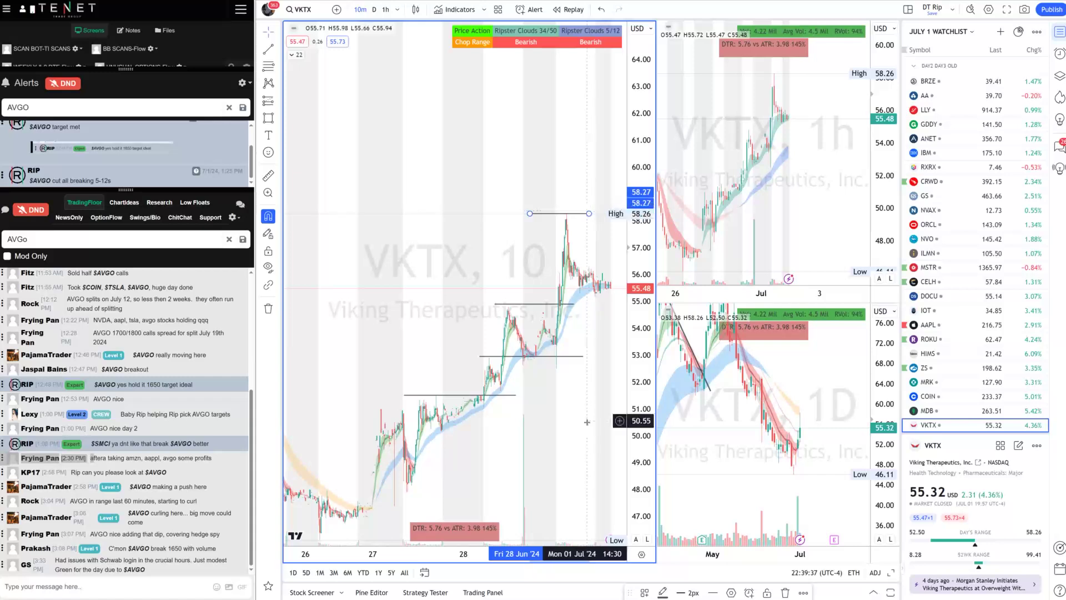
pyautogui.moveTo(632, 427); pyautogui.dragTo(635, 383)
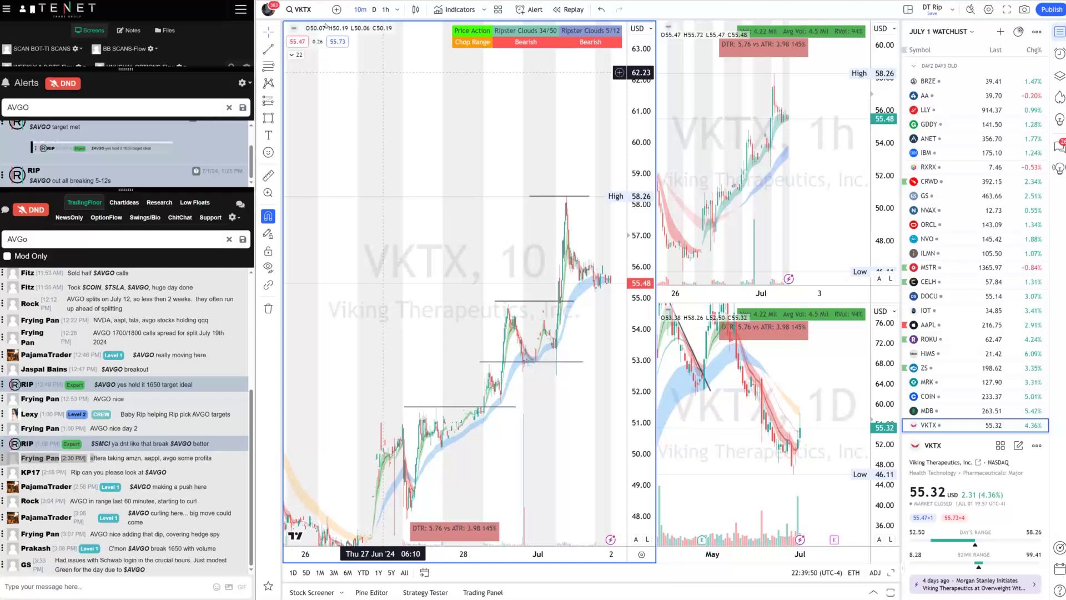
# Step: Switch the charts to QQQ and show the July 1 market open up close on the 10-minute chart
pyautogui.write('QQQ')
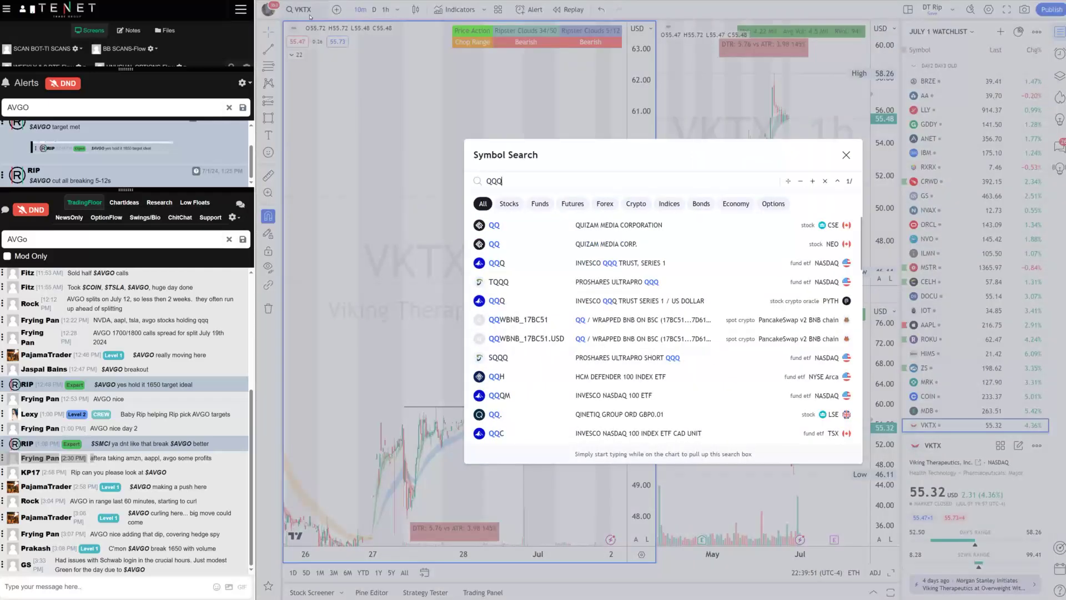
pyautogui.press('Return')
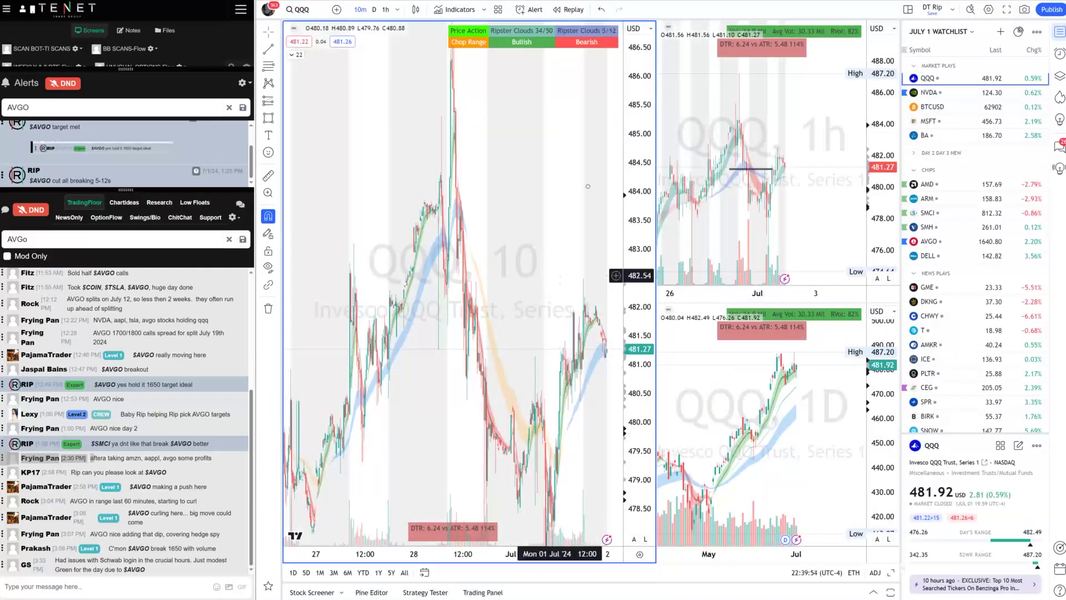
pyautogui.scroll(5, 567, 411)
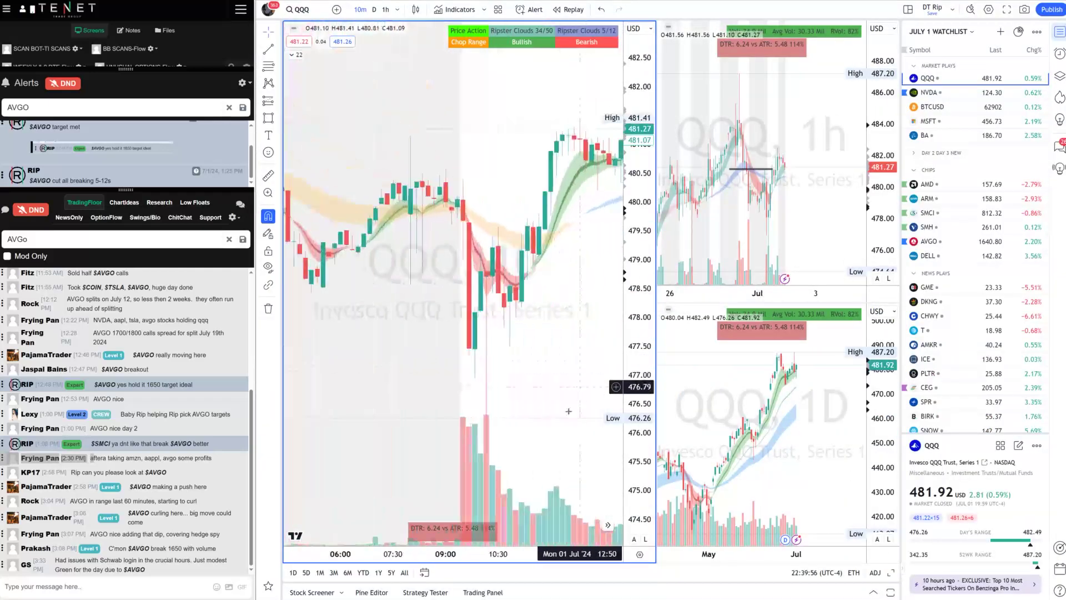
pyautogui.moveTo(538, 401); pyautogui.dragTo(576, 320)
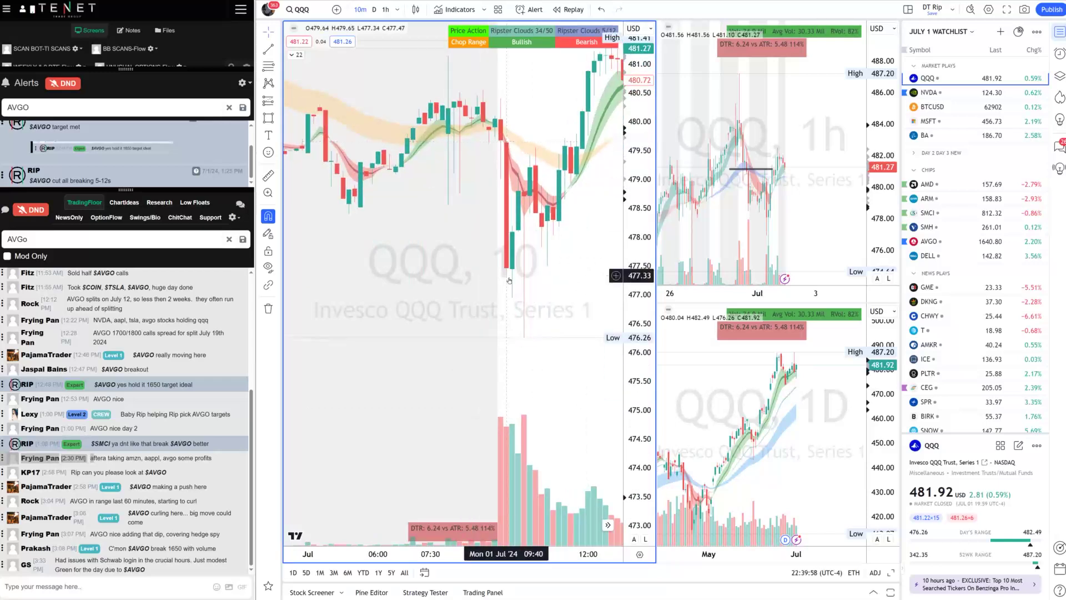
# Step: Filter the alerts list by $QQQ in place of AVGO, and enlarge the alerts area down over the chat
pyautogui.doubleClick(18, 107)
pyautogui.write('QQQ')
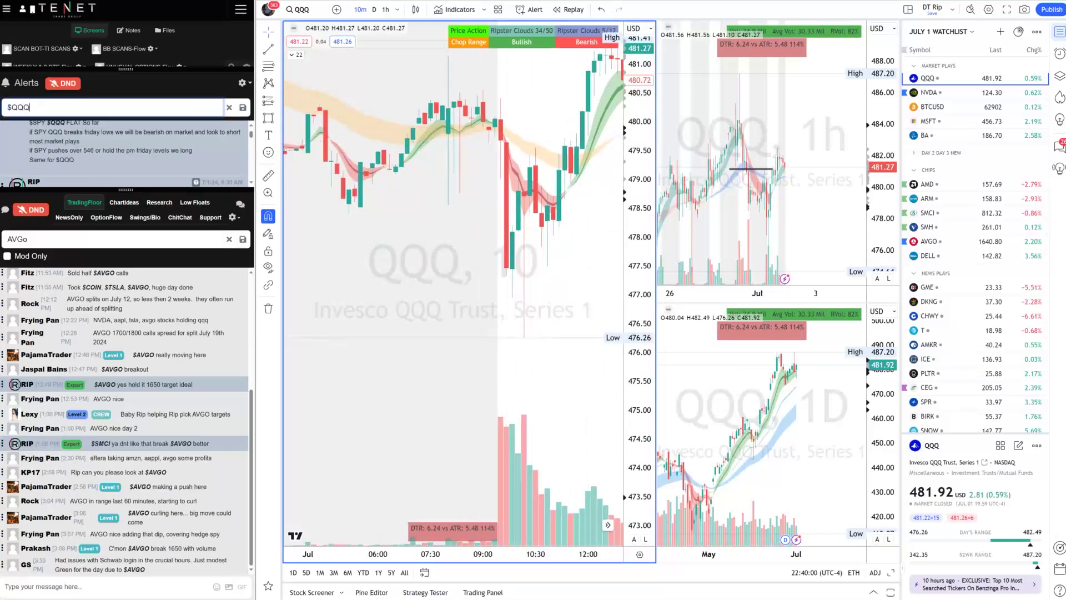
pyautogui.moveTo(126, 189); pyautogui.dragTo(125, 542)
pyautogui.moveTo(252, 365); pyautogui.dragTo(256, 209)
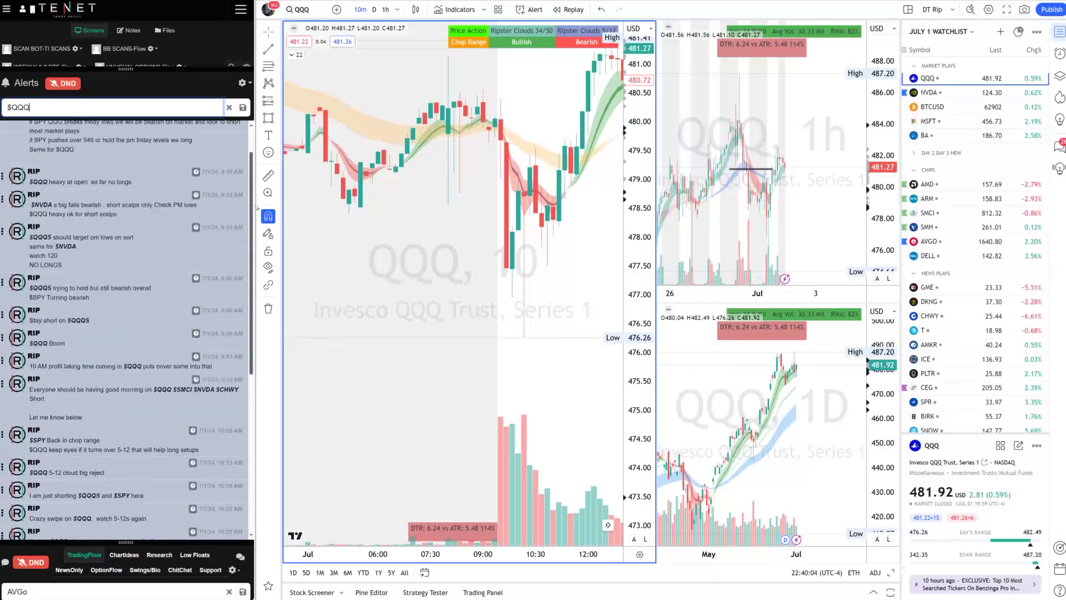
pyautogui.press('Return')
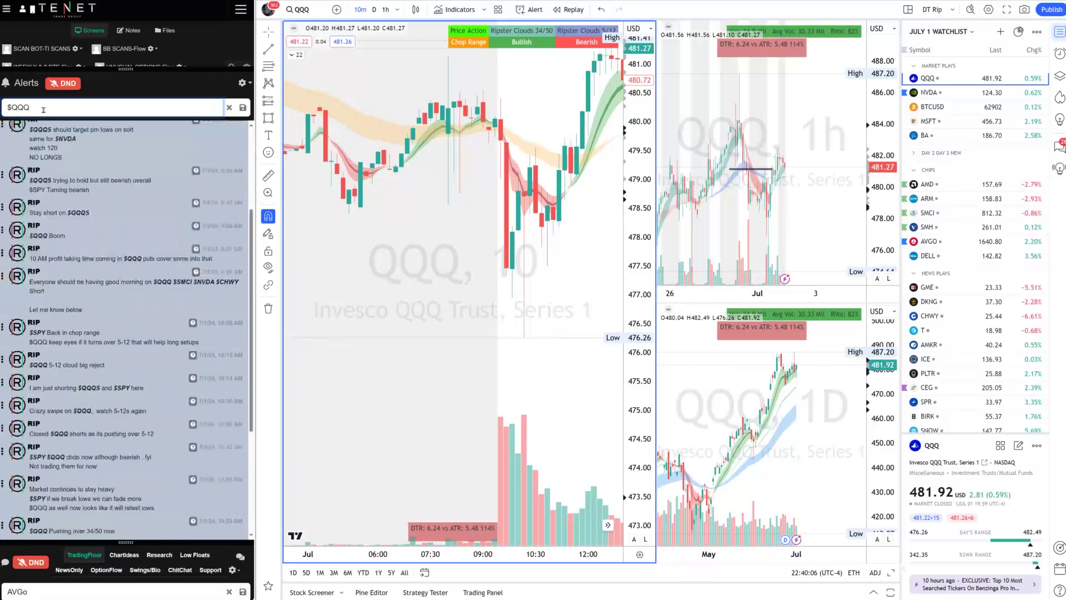
# Step: Look back through the July 1 alerts from the afternoon to the market open for the QQQ calls
pyautogui.scroll(-1, 146, 470)
pyautogui.scroll(10, 143, 474)
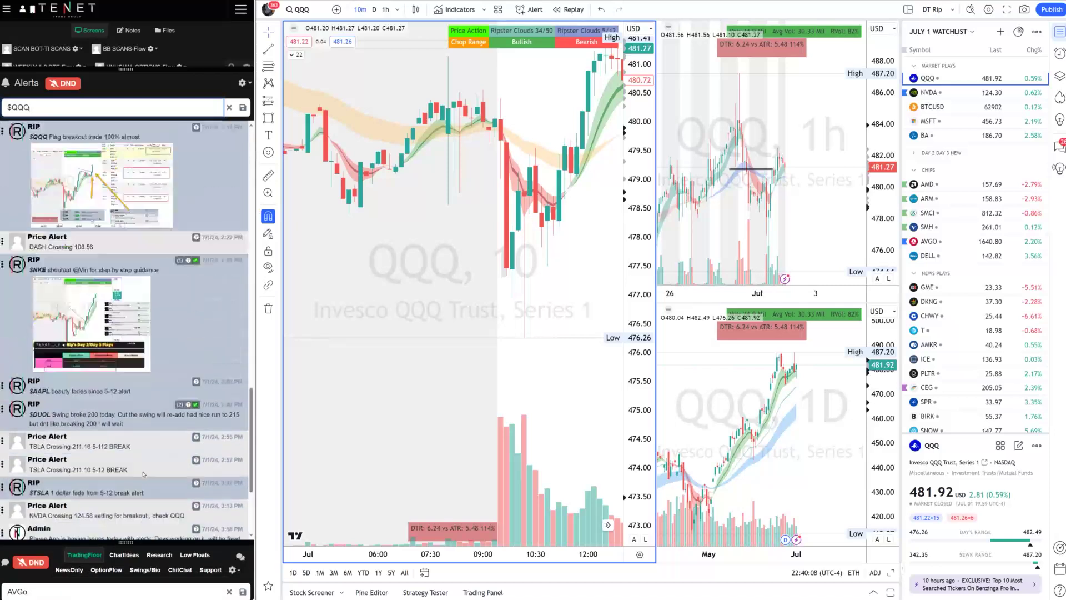
pyautogui.scroll(10, 144, 470)
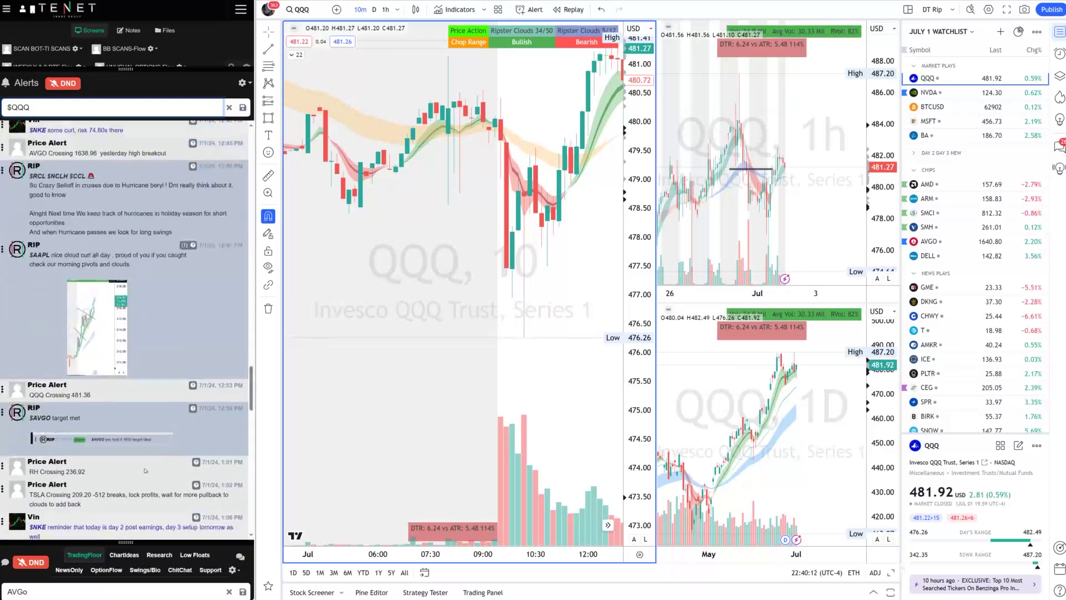
pyautogui.scroll(10, 145, 470)
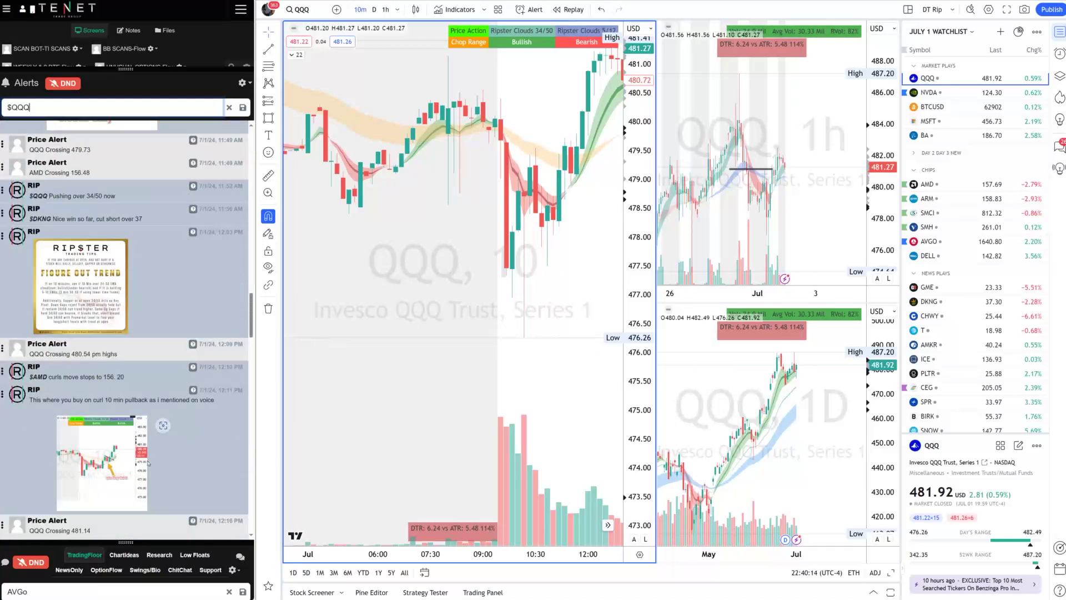
pyautogui.scroll(-20, 147, 463)
pyautogui.scroll(8, 142, 406)
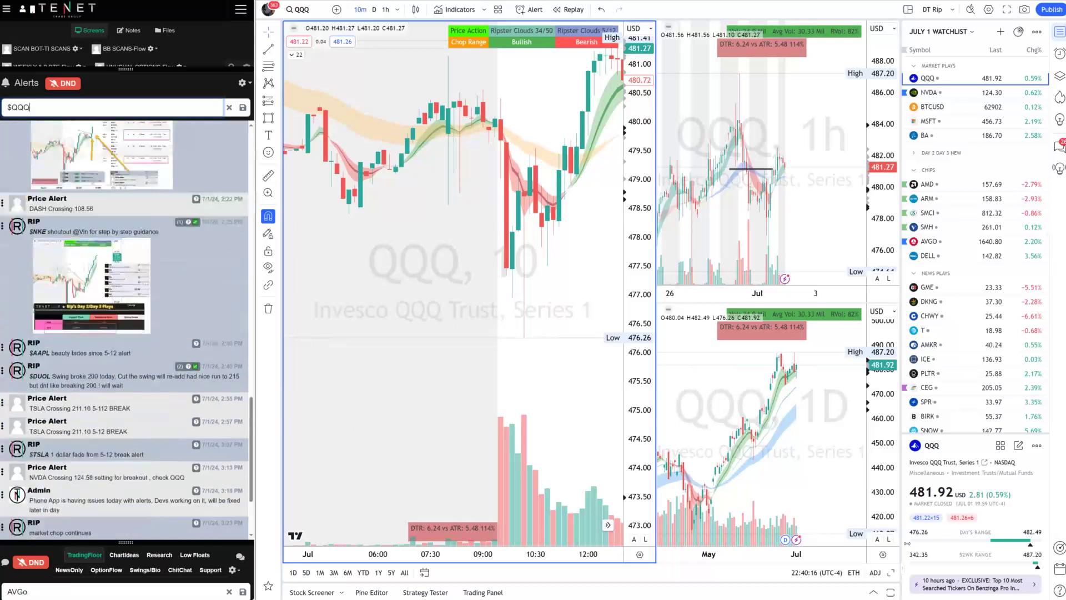
pyautogui.scroll(10, 62, 300)
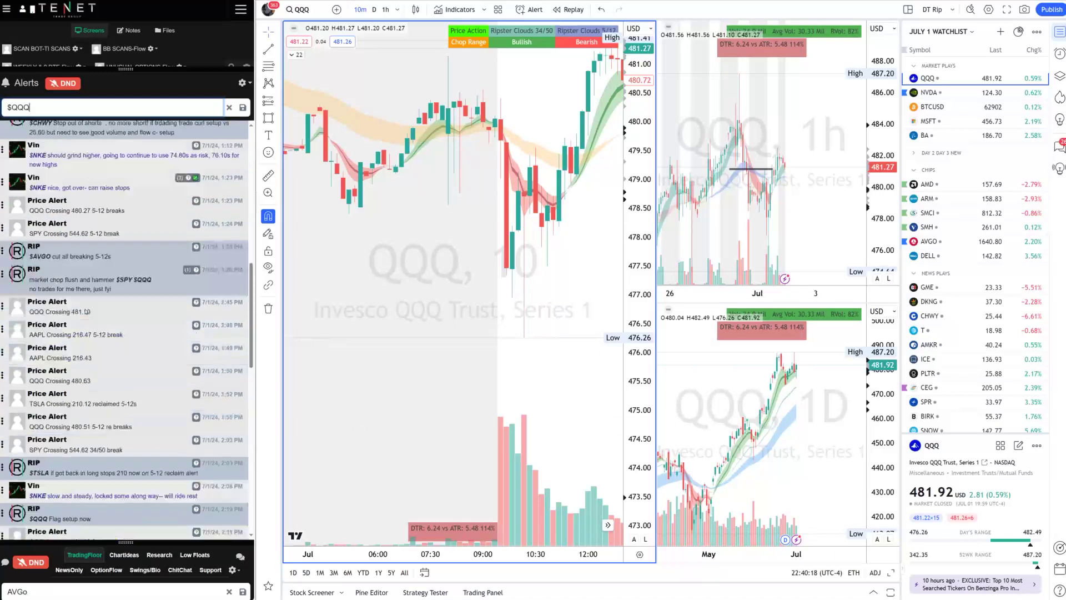
pyautogui.scroll(5, 90, 310)
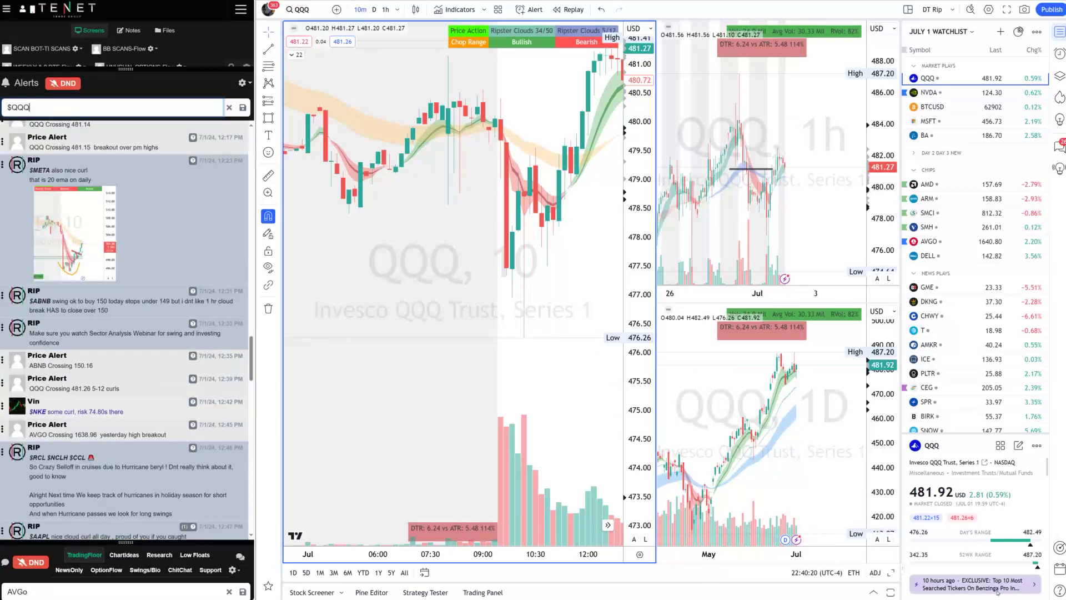
pyautogui.scroll(10, 82, 345)
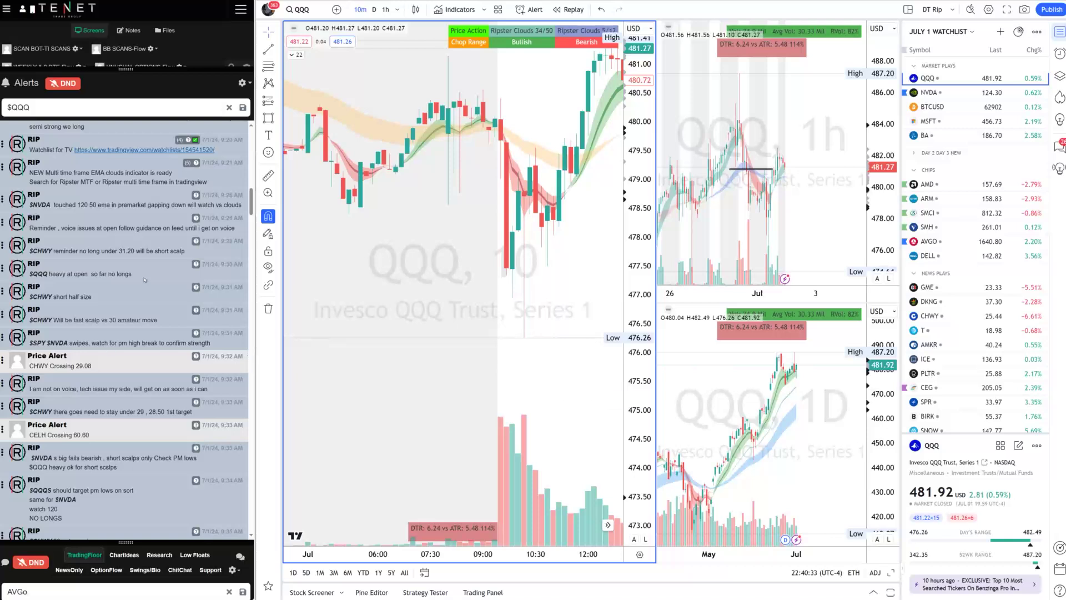
# Step: Highlight the "QQQ heavy at open so far no longs" alert and the 9:33 AM alert on NVDA and QQQ short scalps
pyautogui.moveTo(144, 279); pyautogui.dragTo(49, 275)
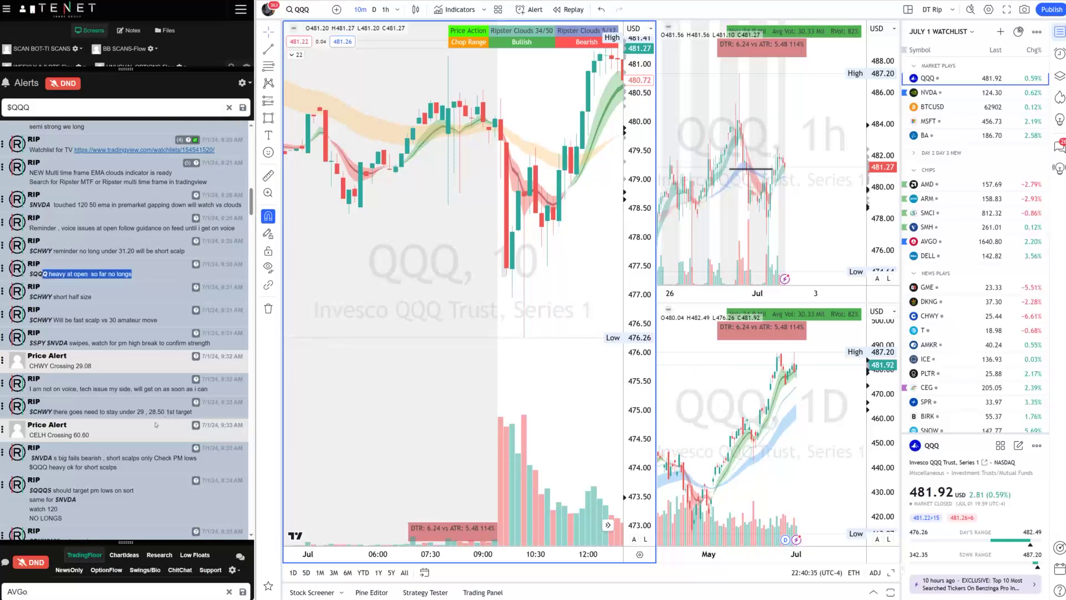
pyautogui.scroll(-1, 141, 496)
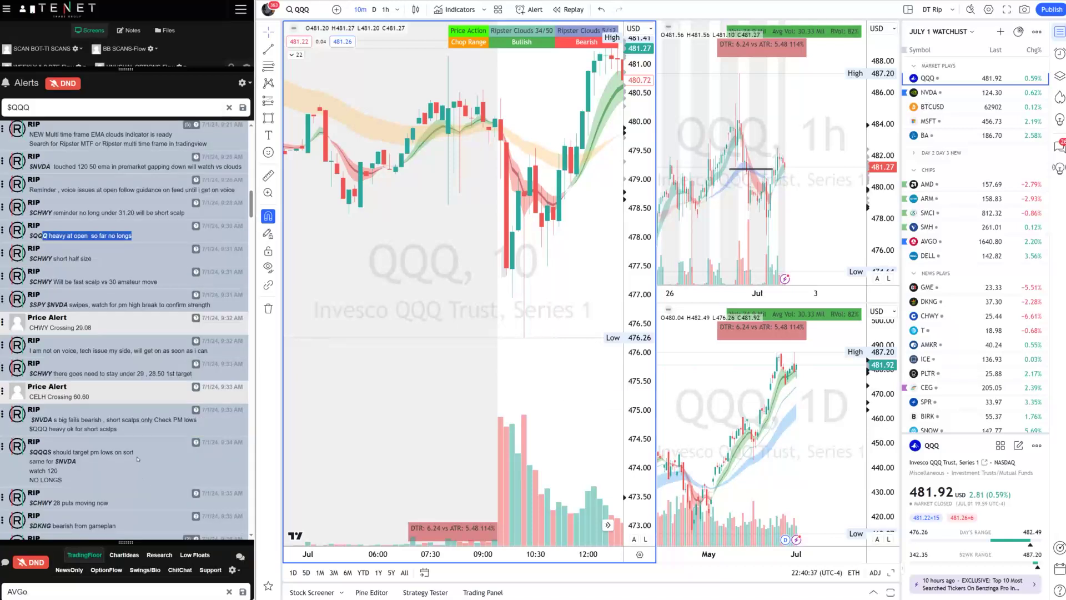
pyautogui.moveTo(125, 433); pyautogui.dragTo(15, 438)
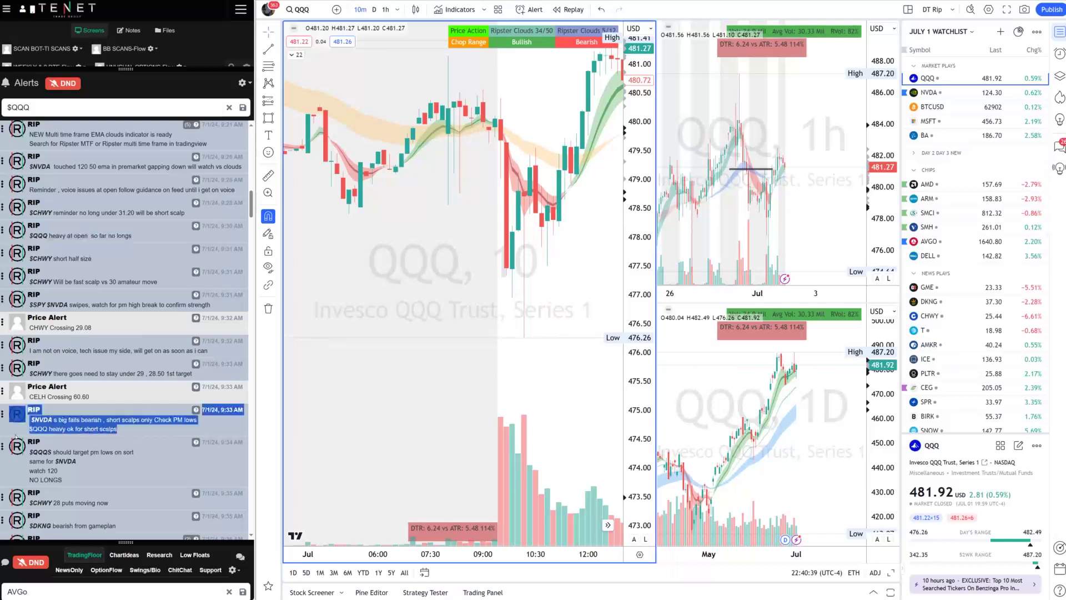
pyautogui.click(15, 438)
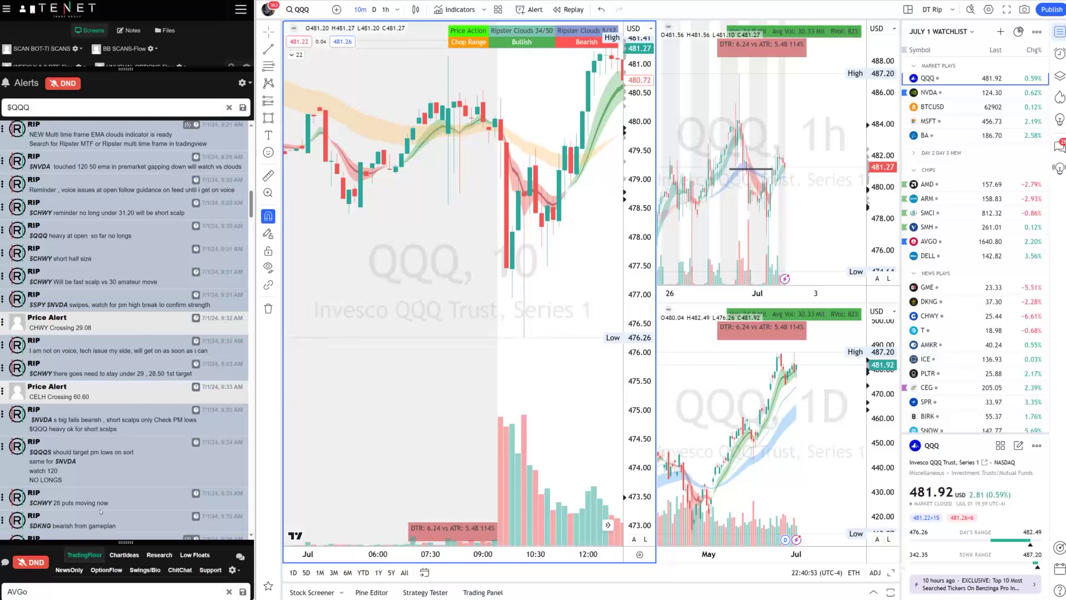
# Step: Find the 9:40 AM alert about QQQ trying to hold and highlight its opening words
pyautogui.scroll(-2, 106, 502)
pyautogui.scroll(-2, 133, 482)
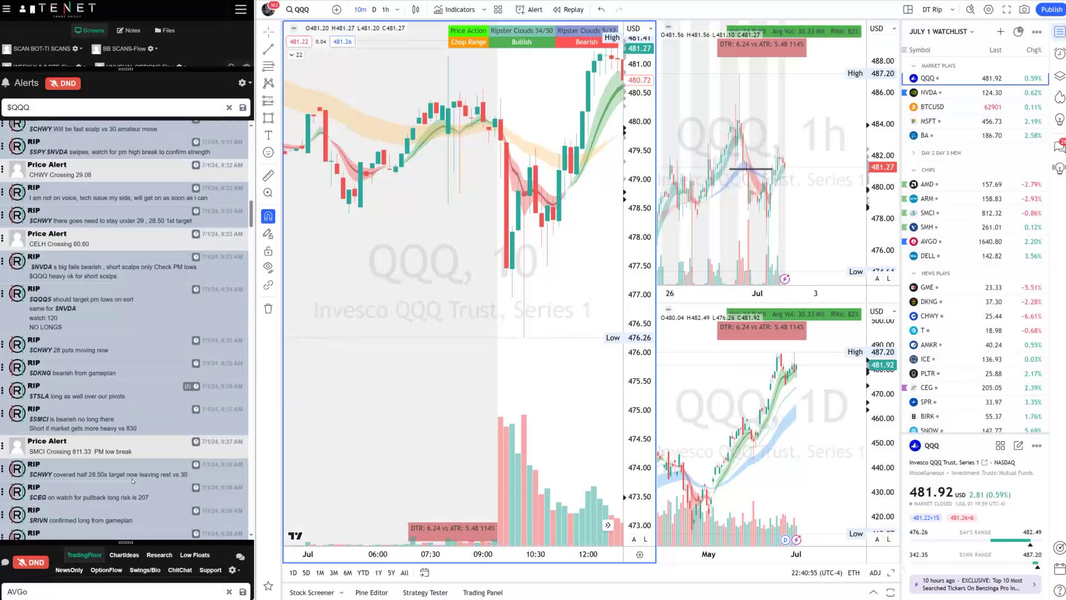
pyautogui.scroll(-3, 148, 497)
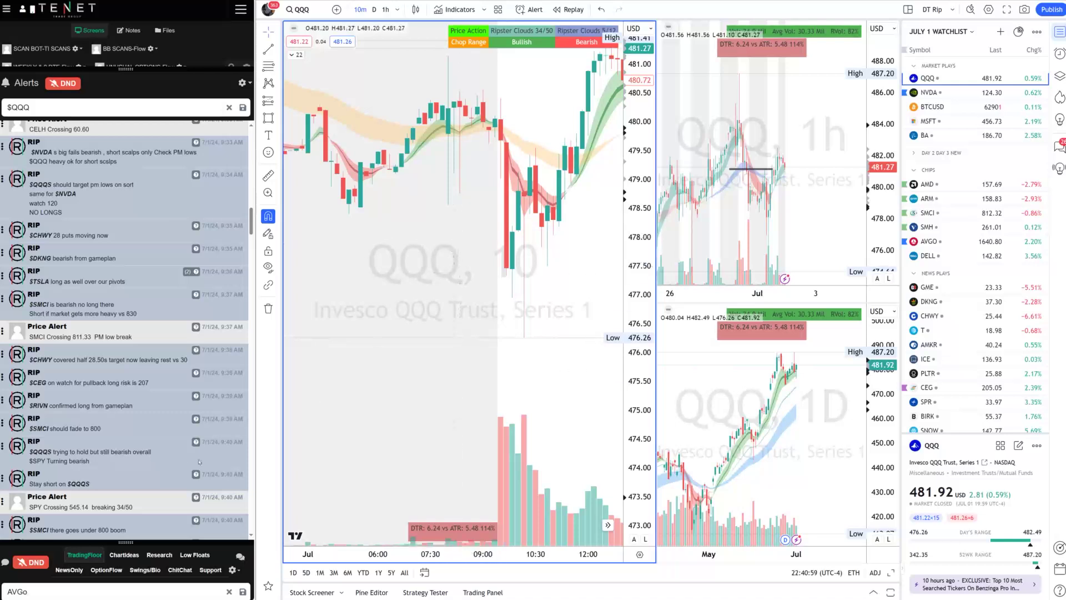
pyautogui.moveTo(80, 459); pyautogui.dragTo(13, 446)
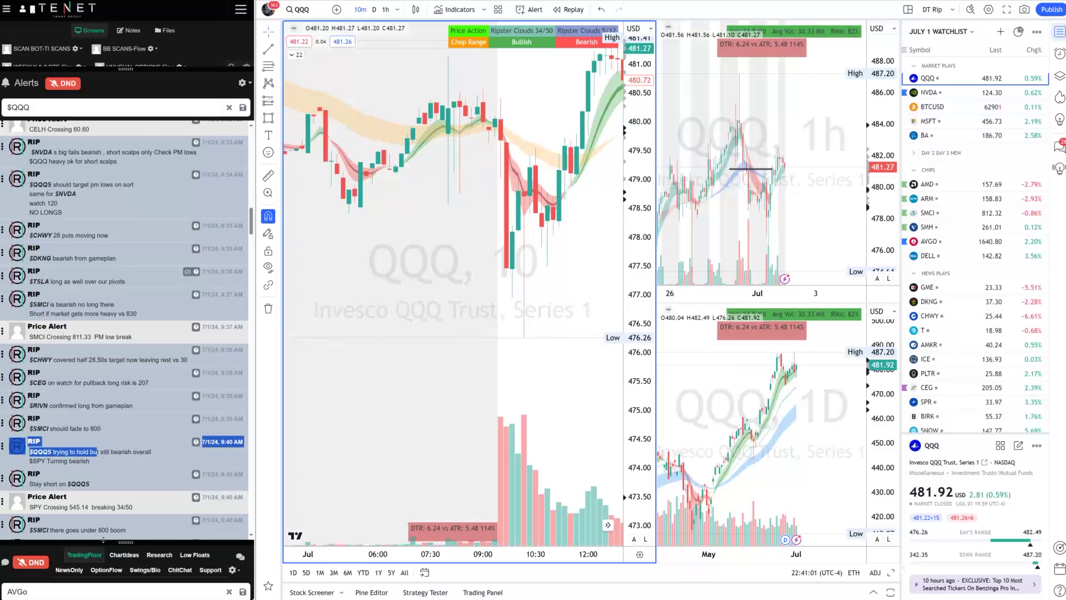
# Step: Examine QQQ's move after the July 1 open on the chart, and read the alerts on to the short-or-long morning poll
pyautogui.scroll(-2, 128, 524)
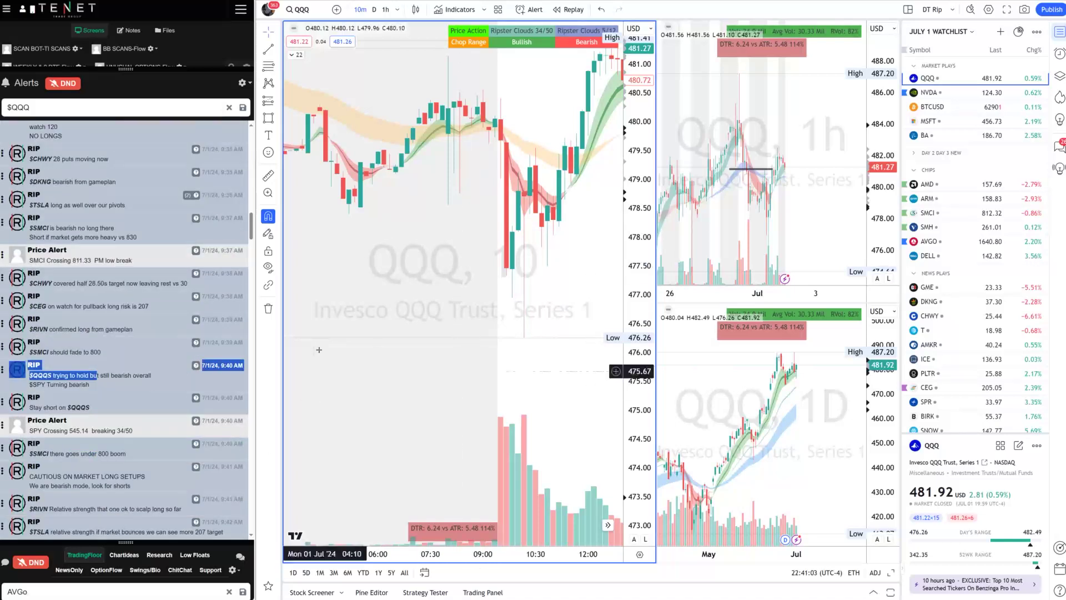
pyautogui.moveTo(419, 313); pyautogui.dragTo(377, 335)
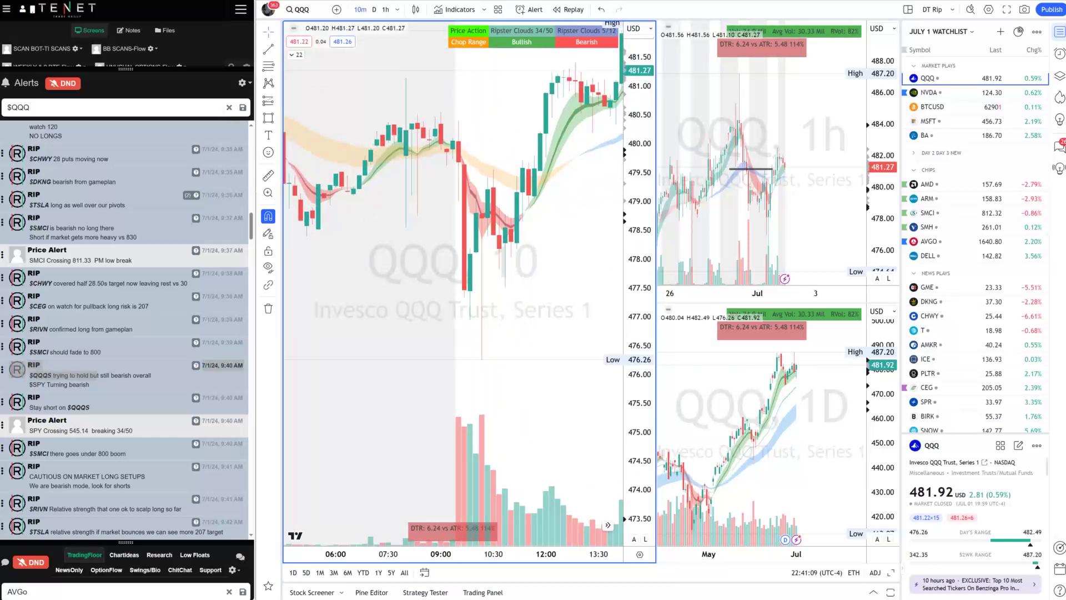
pyautogui.scroll(-15, 206, 439)
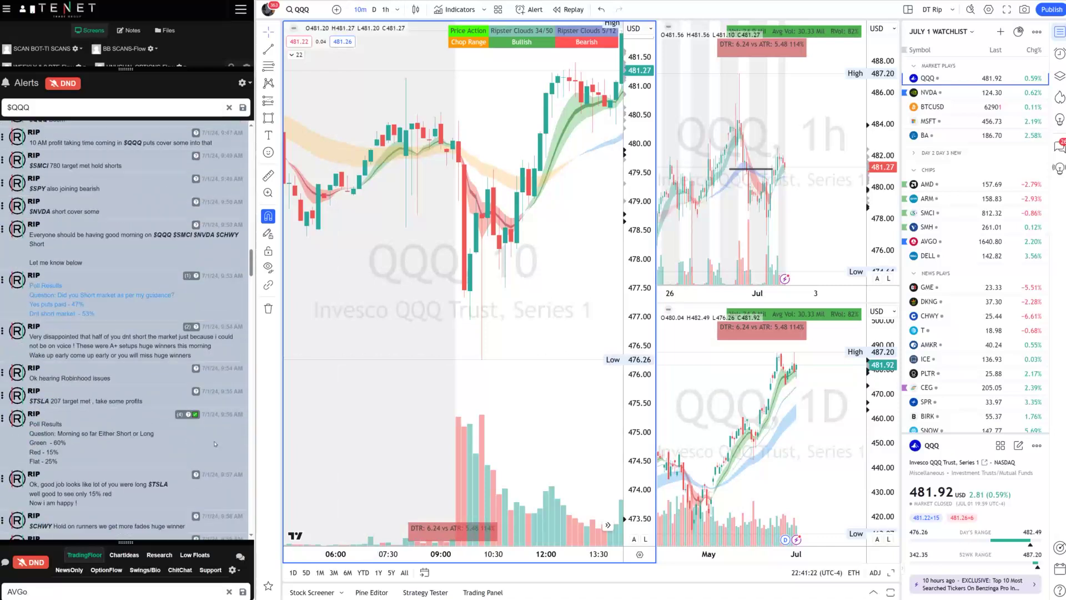
# Step: Read the July 1 alerts on into the afternoon, view the enlarged annotated QQQ flag setup image with the 481 call fills, and close it
pyautogui.scroll(-15, 205, 439)
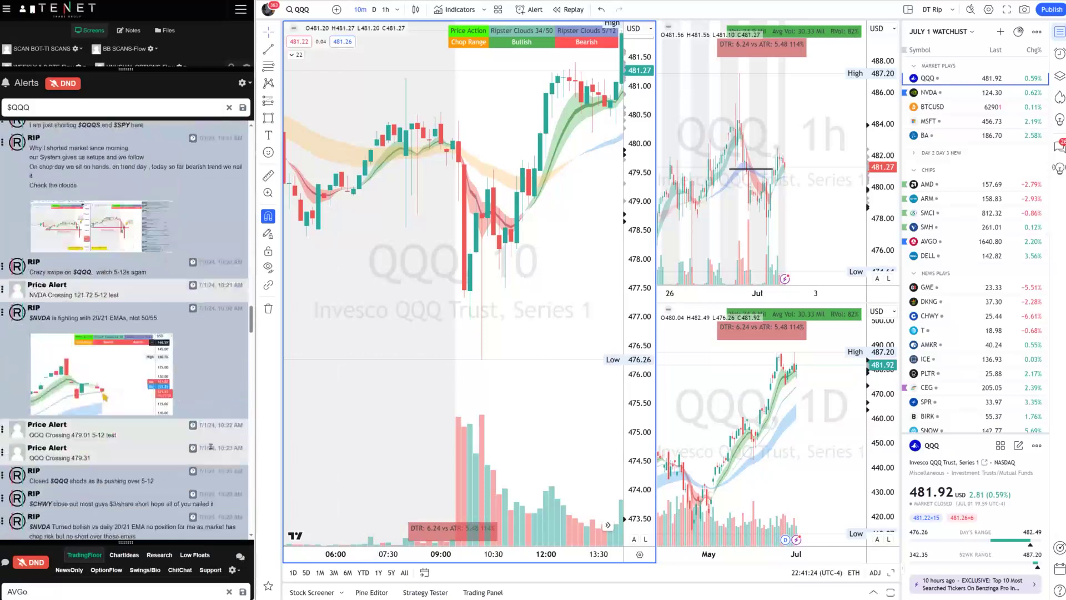
pyautogui.scroll(-20, 214, 472)
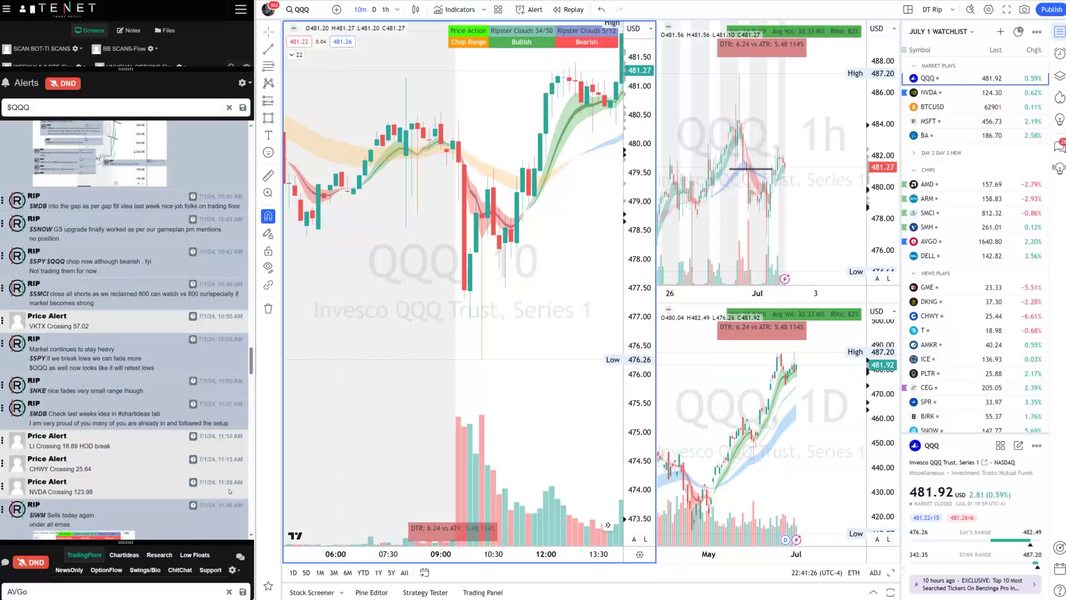
pyautogui.scroll(-20, 222, 504)
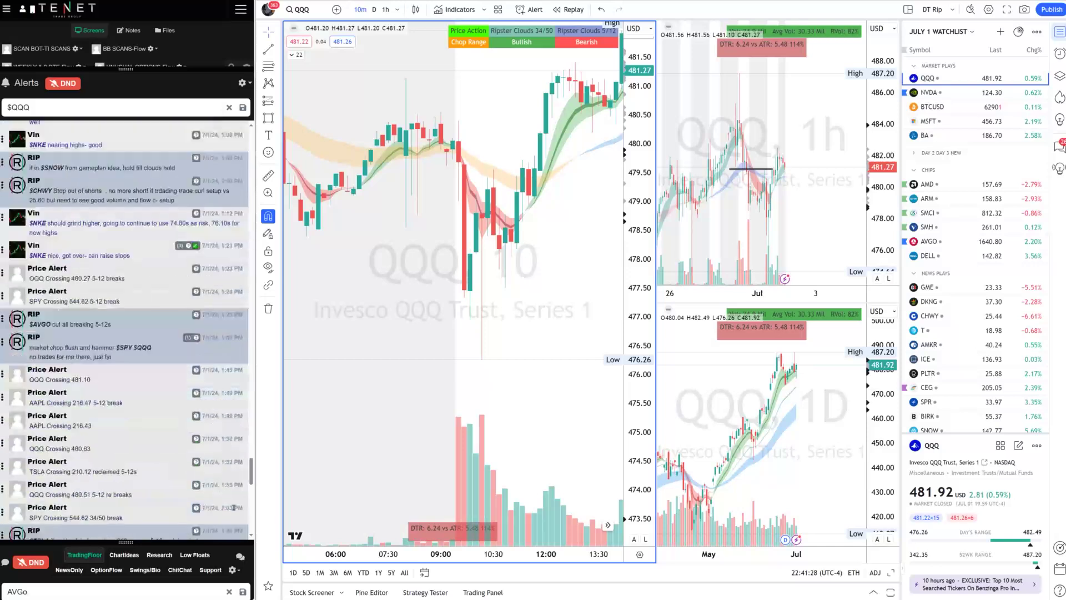
pyautogui.click(149, 267)
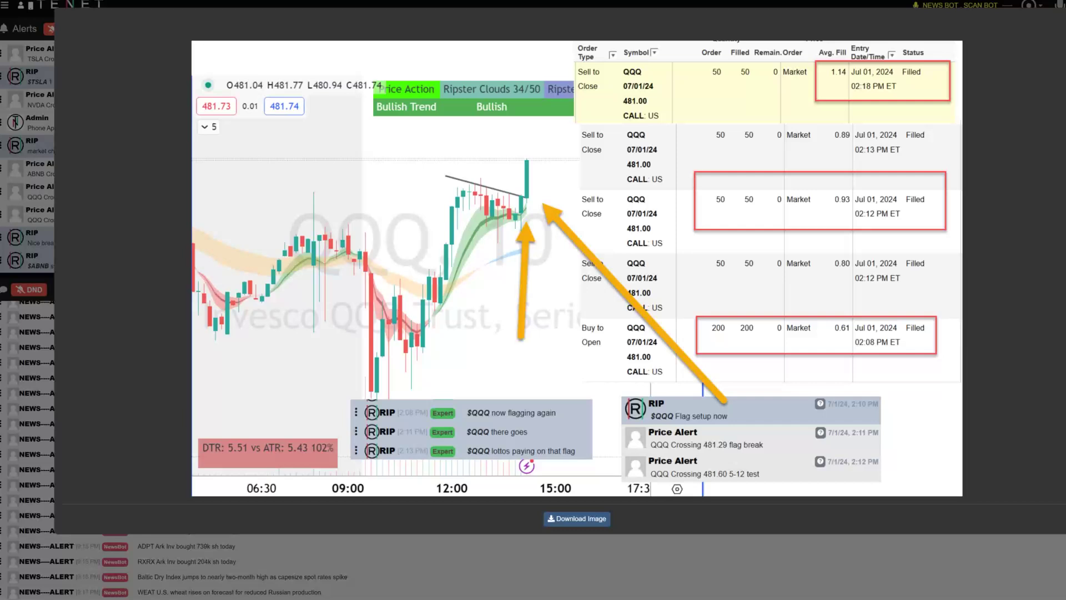
pyautogui.press('Escape')
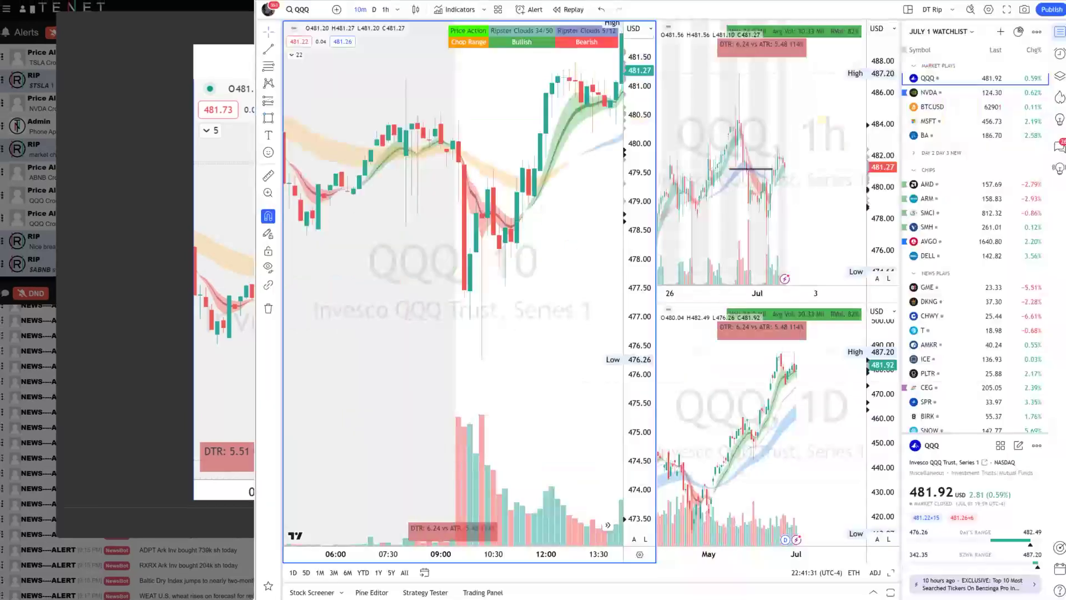
pyautogui.click(219, 16)
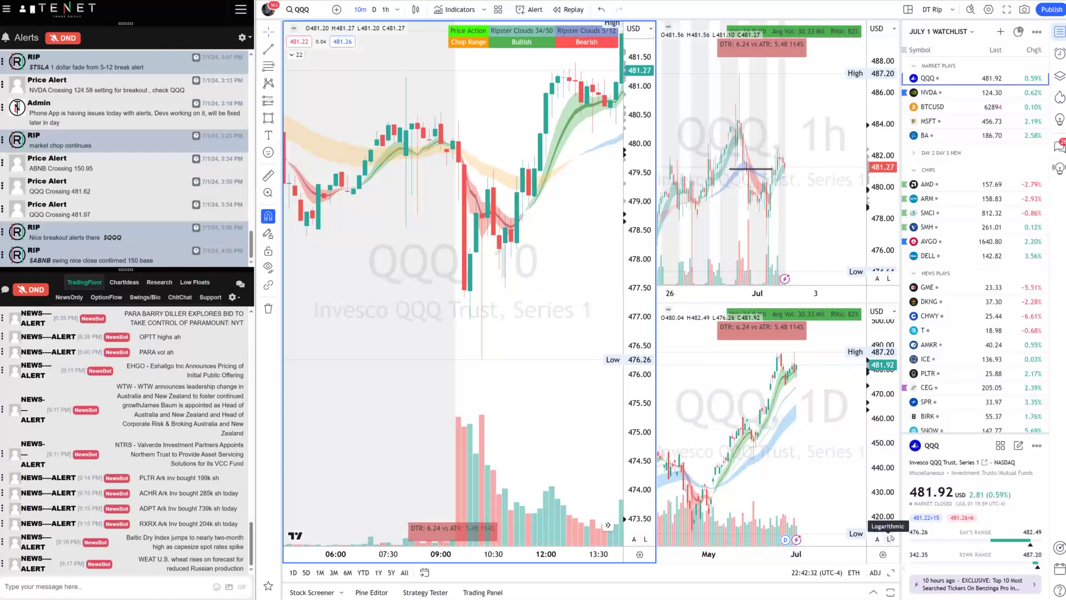
# Step: Examine QQQ's full July 1 session through the close and after-hours on the 10-minute chart, with the preceding session's price action
pyautogui.scroll(-3, 522, 369)
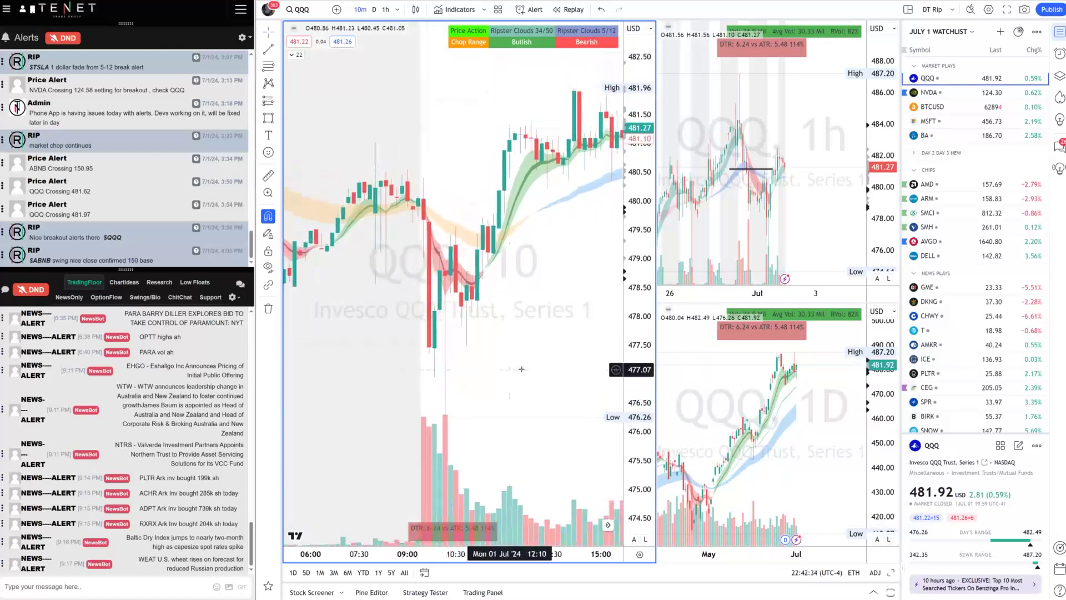
pyautogui.scroll(-3, 522, 369)
pyautogui.moveTo(640, 133); pyautogui.dragTo(495, 326)
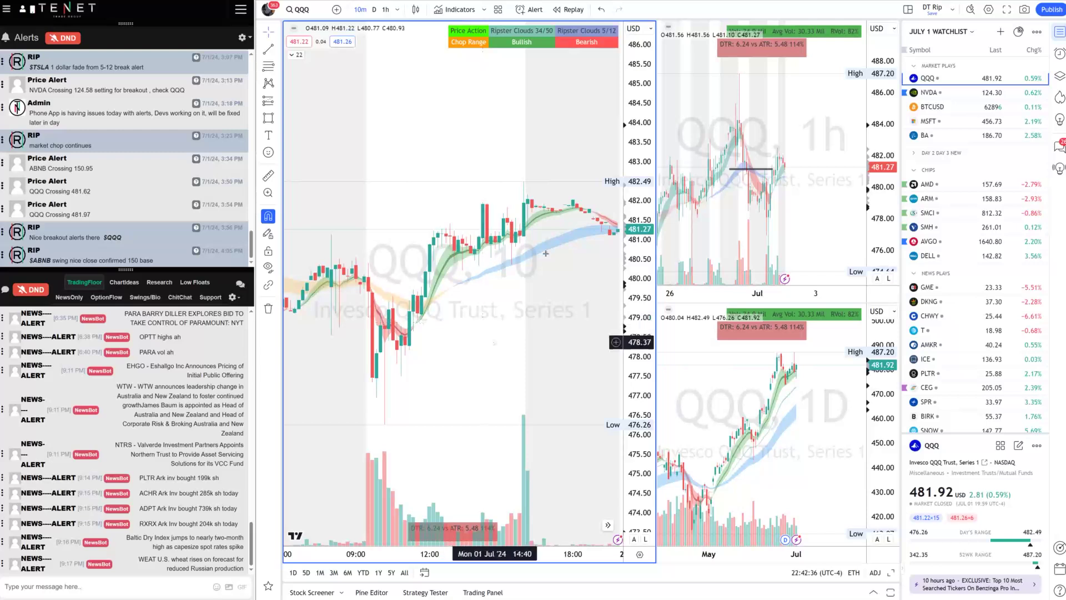
pyautogui.scroll(-3, 546, 254)
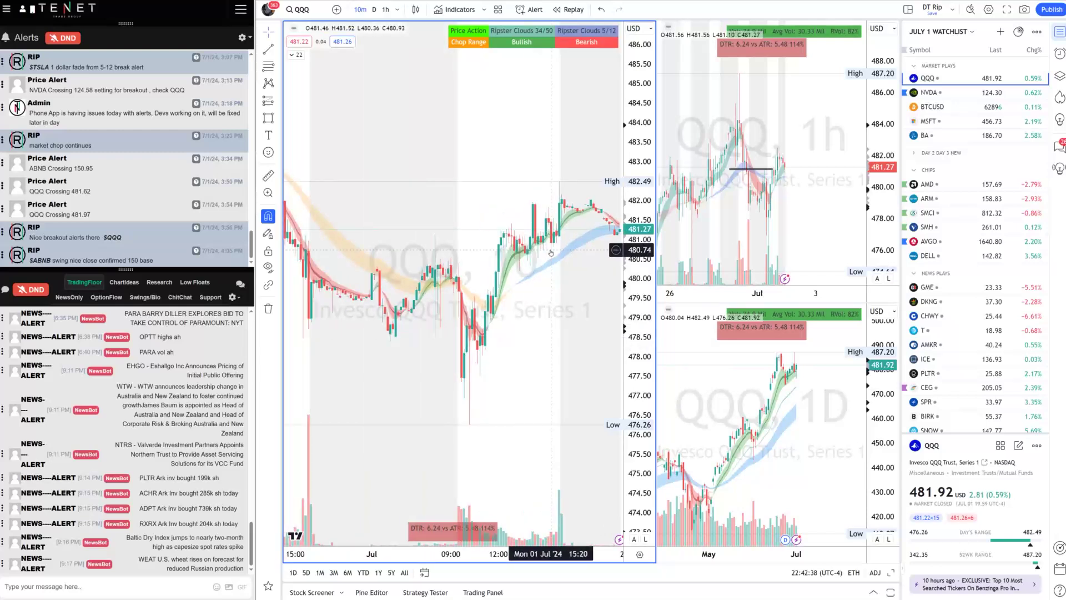